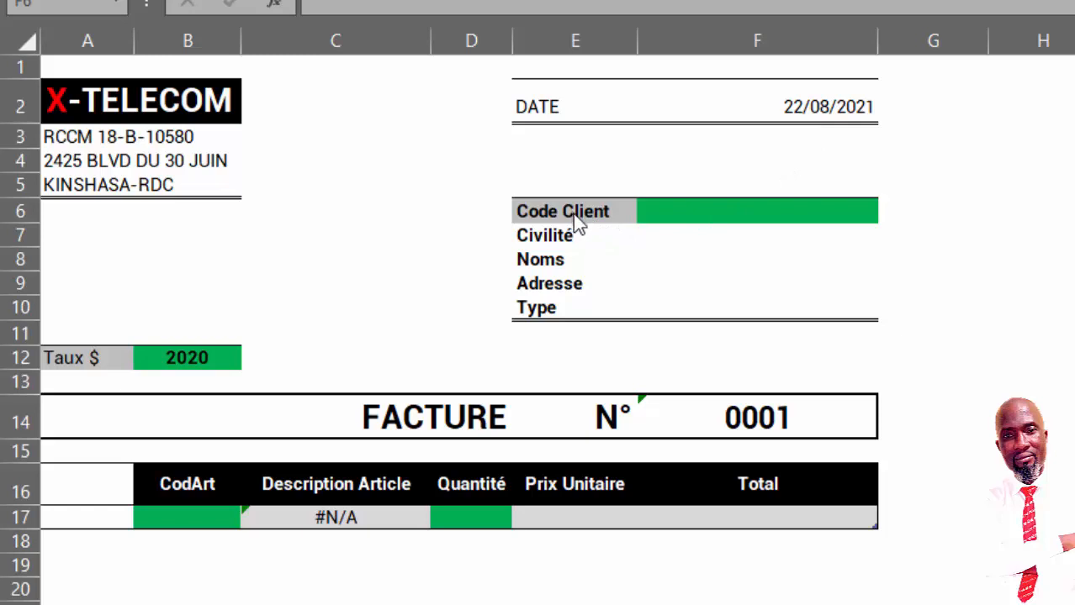
# Enter a client code on the invoice and check the name and address looked up for that client.
pyautogui.click(728, 212)
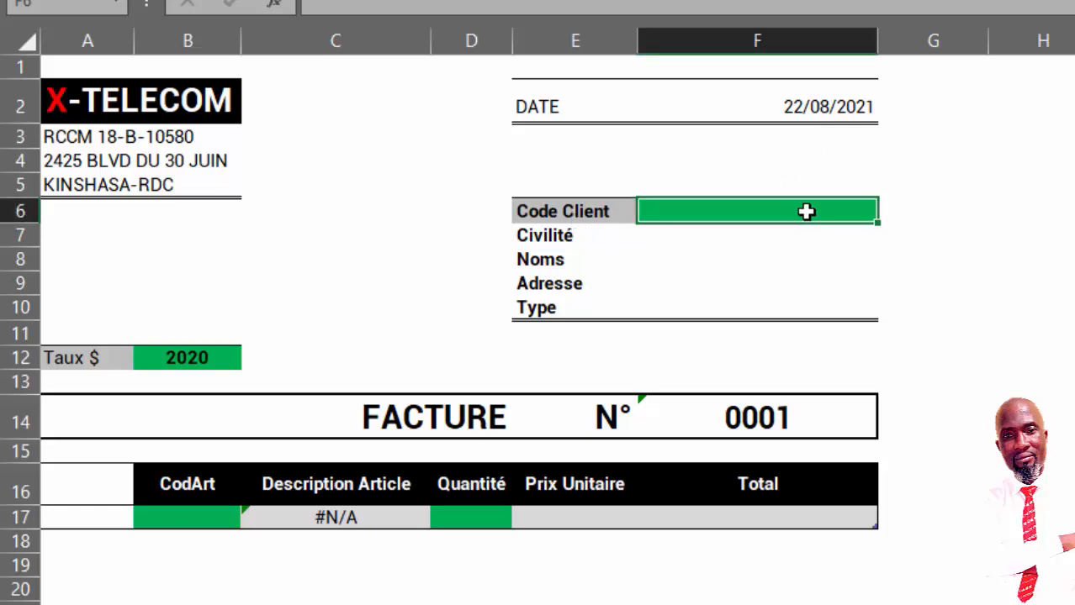
pyautogui.write('C000')
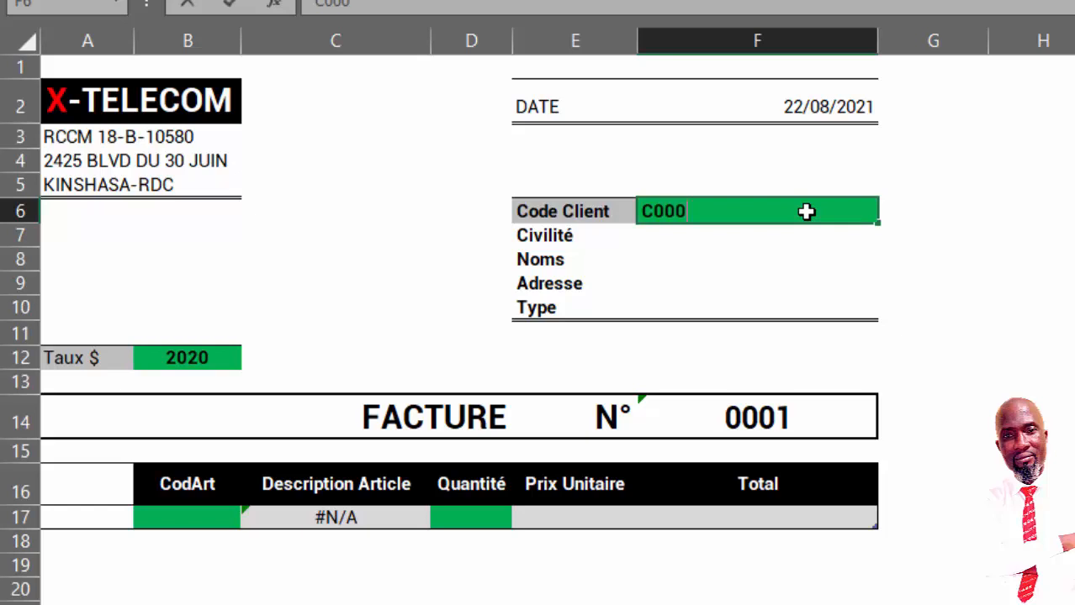
pyautogui.write('1')
pyautogui.press('Return')
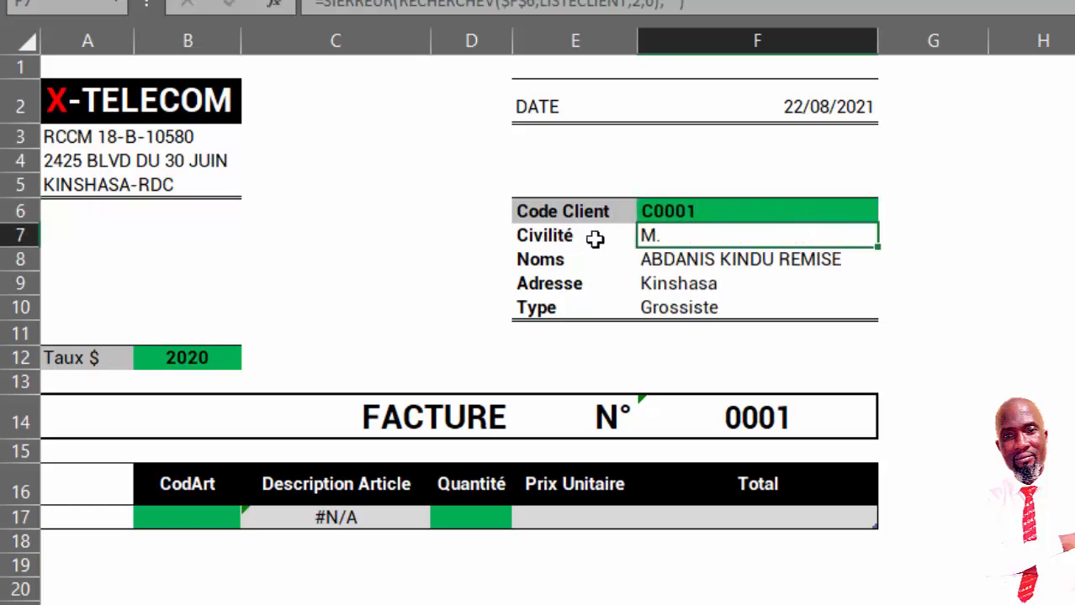
pyautogui.click(750, 260)
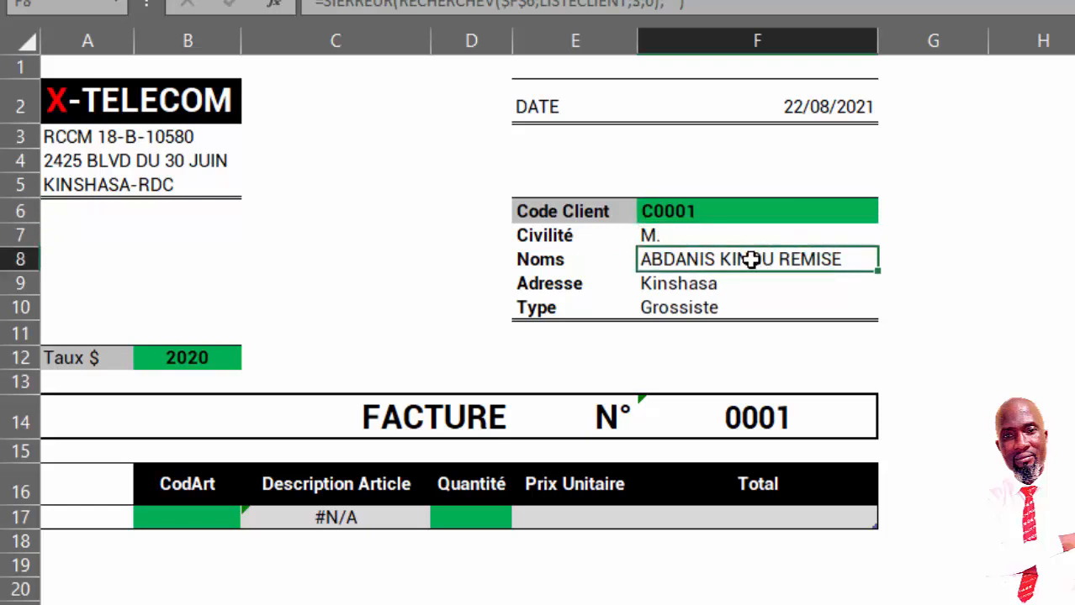
pyautogui.click(713, 283)
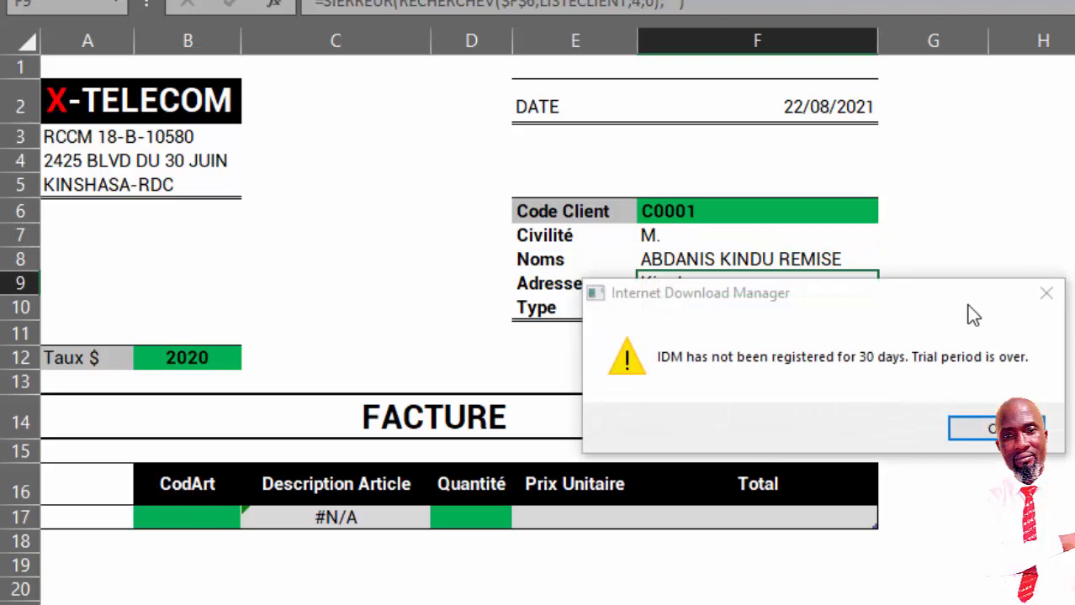
pyautogui.click(1046, 294)
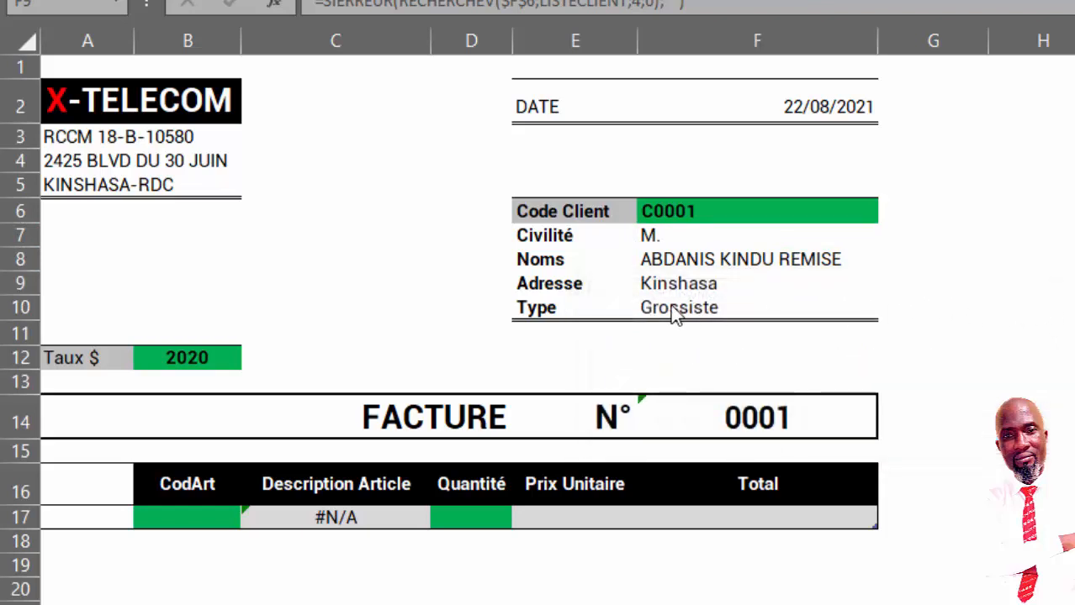
# Replace the client code with another client's code to test the lookup, and clear the Code Client cell.
pyautogui.click(719, 219)
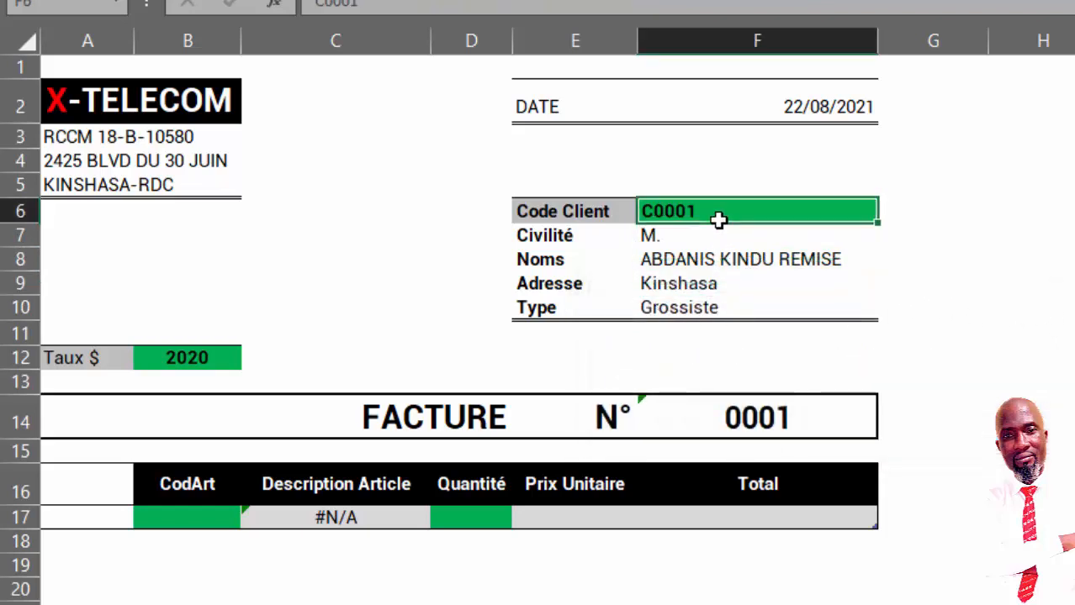
pyautogui.write('C0015')
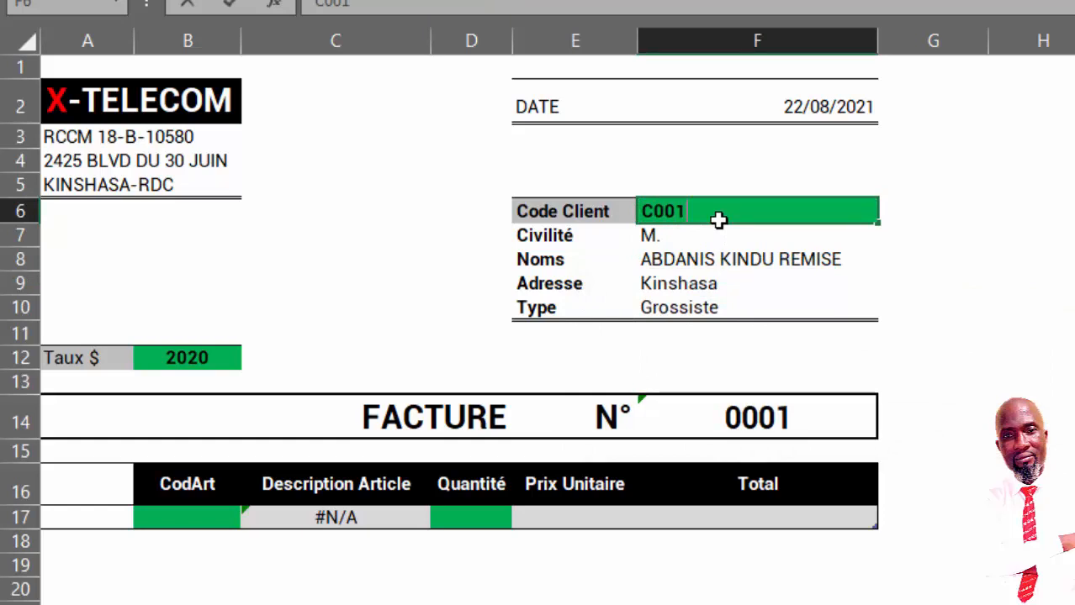
pyautogui.press('Return')
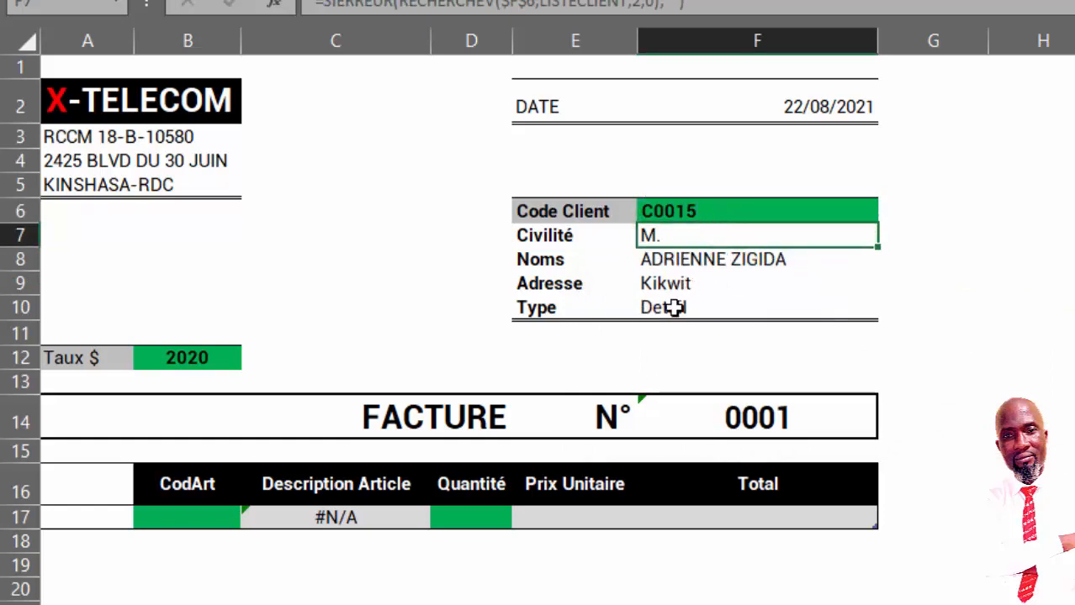
pyautogui.click(735, 221)
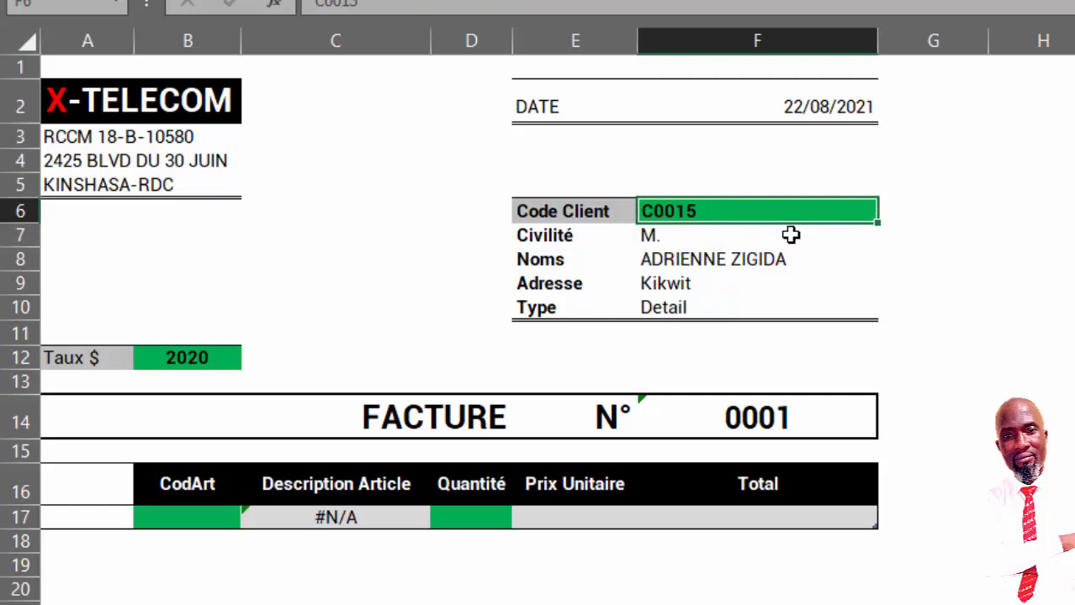
pyautogui.press('Delete')
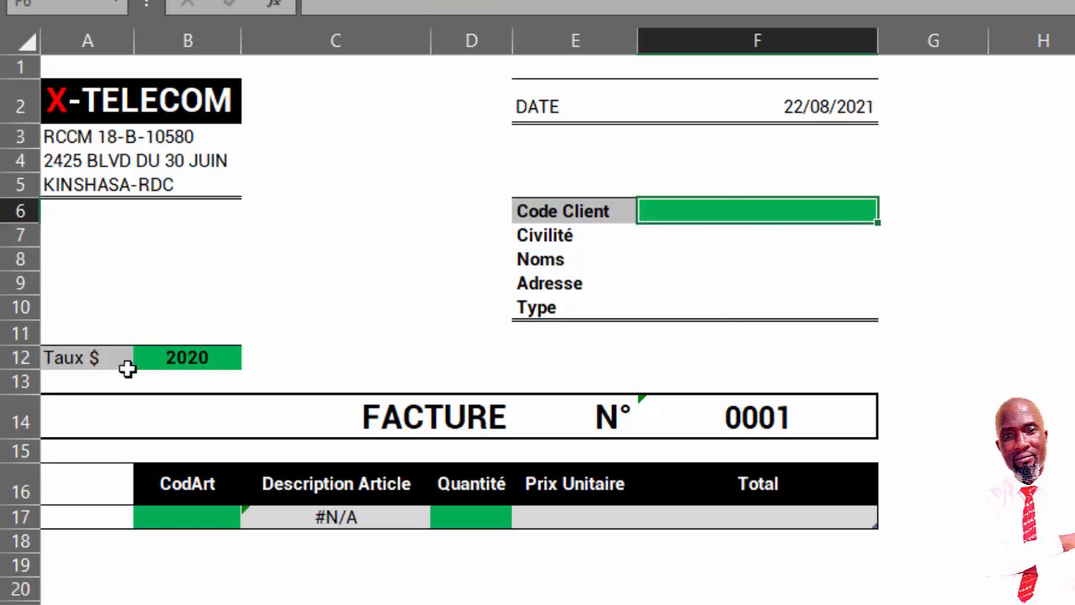
pyautogui.click(170, 356)
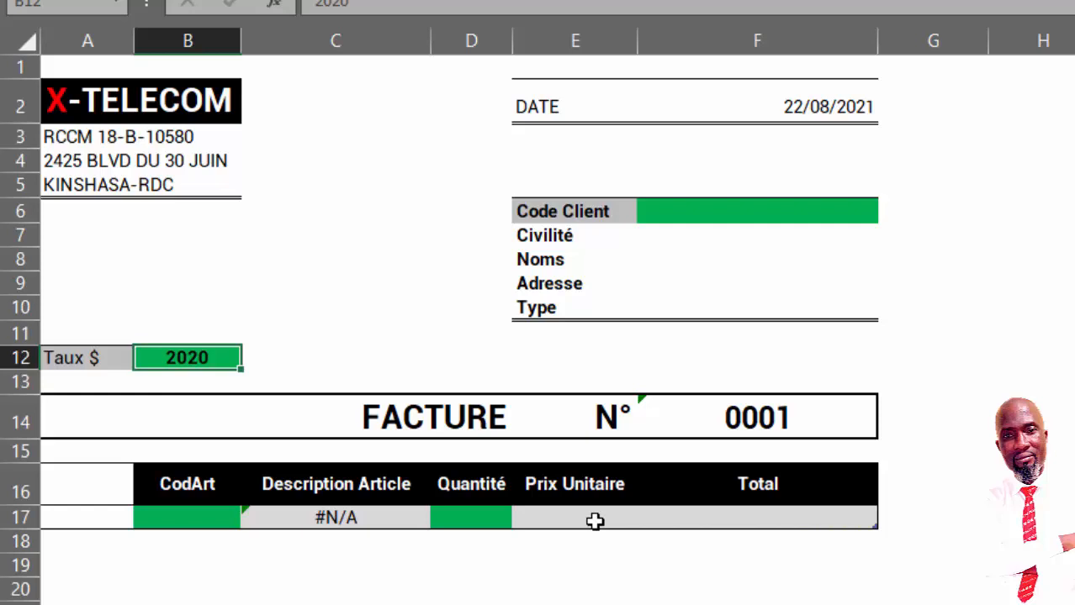
pyautogui.click(484, 408)
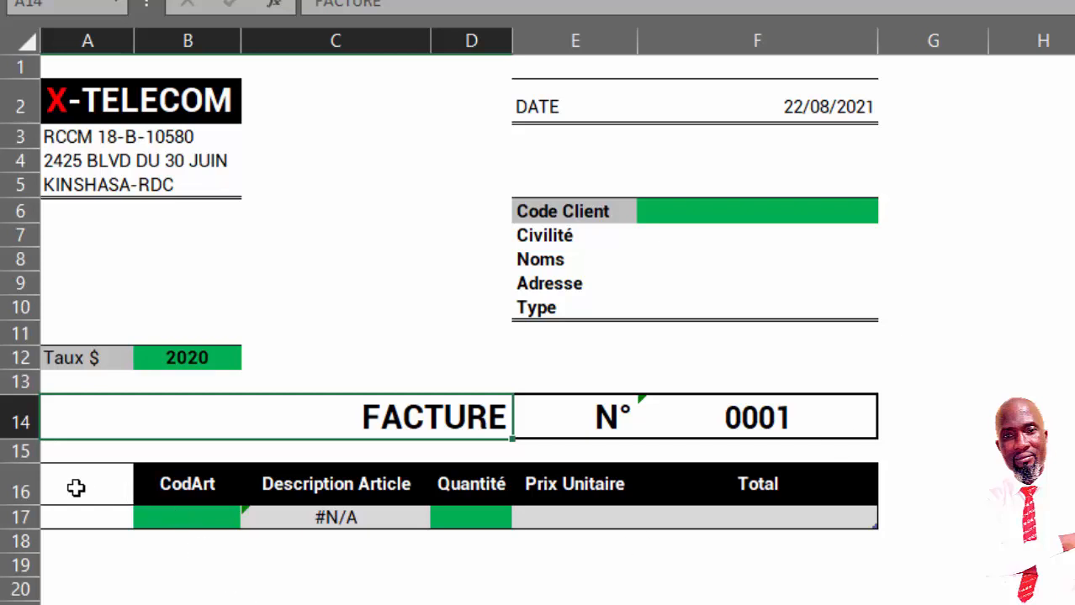
# Fill in the first invoice line with article code SJ1 and a quantity of 1.
pyautogui.click(186, 519)
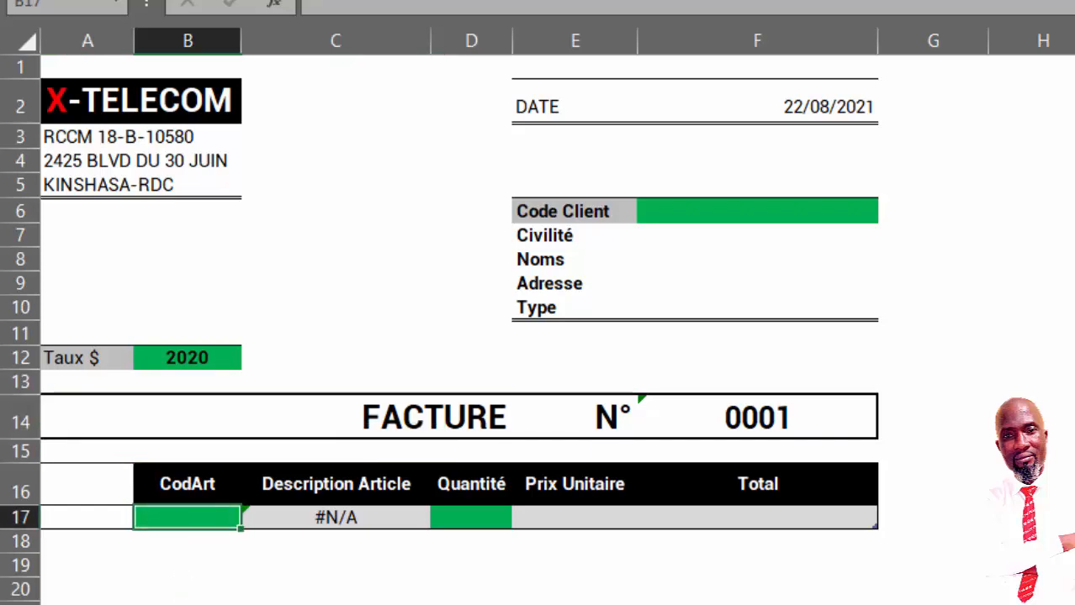
pyautogui.write('SJ1')
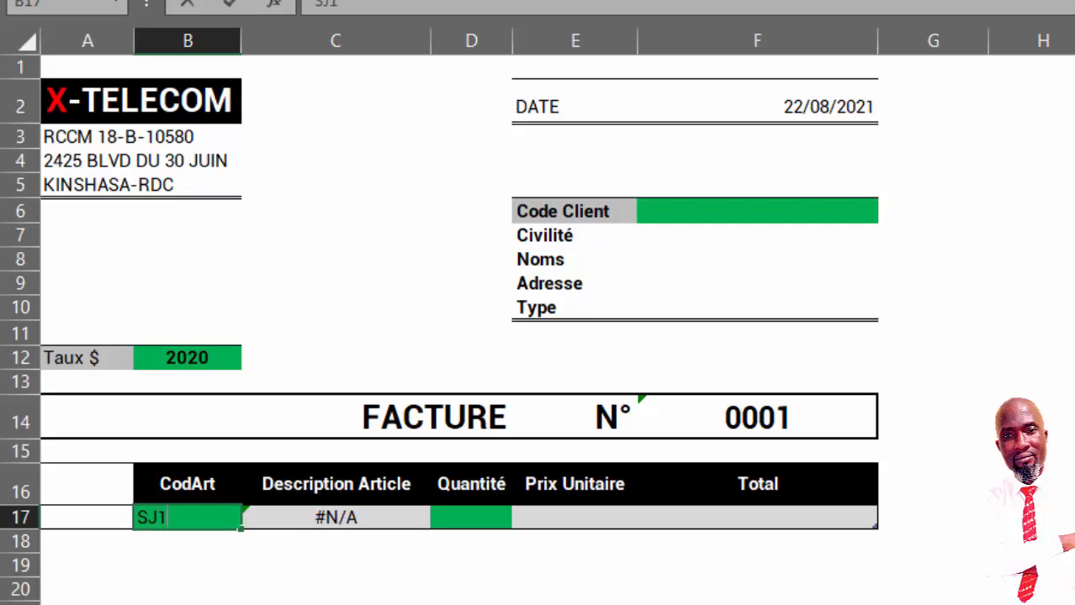
pyautogui.press('Return')
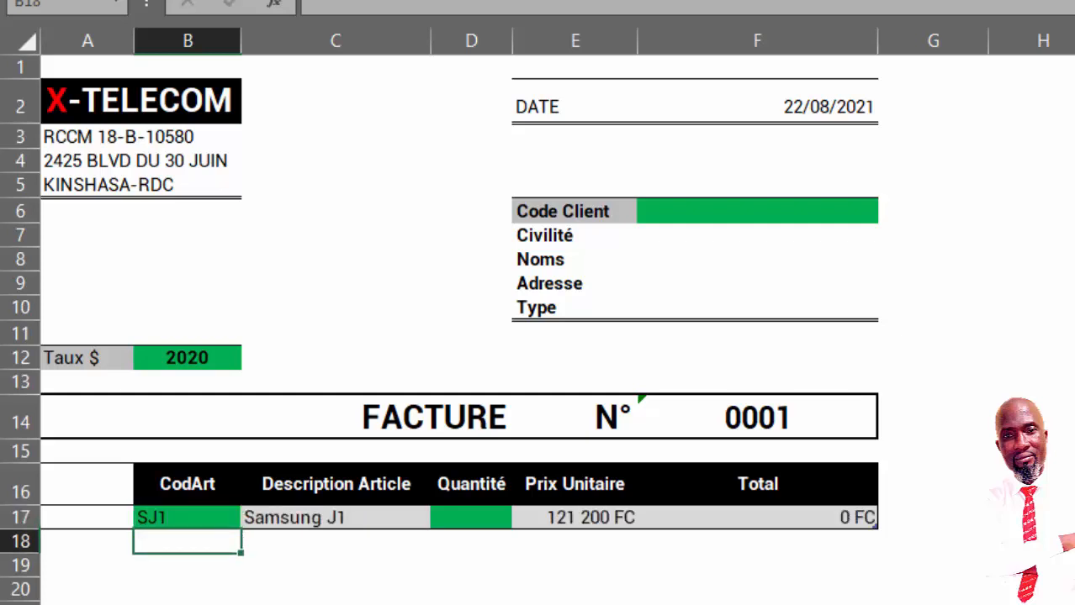
pyautogui.click(279, 513)
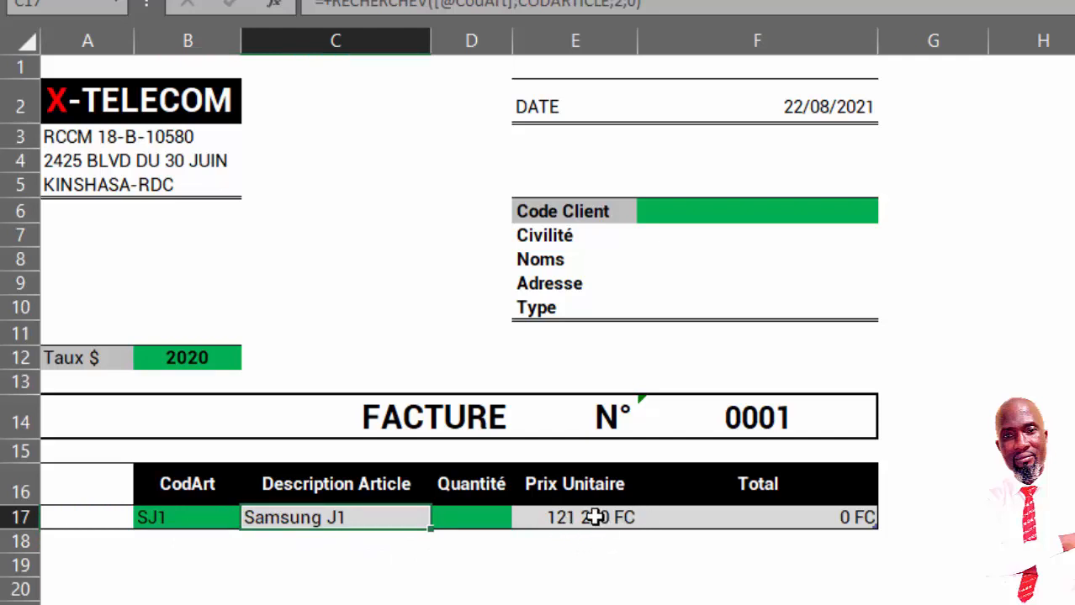
pyautogui.click(475, 518)
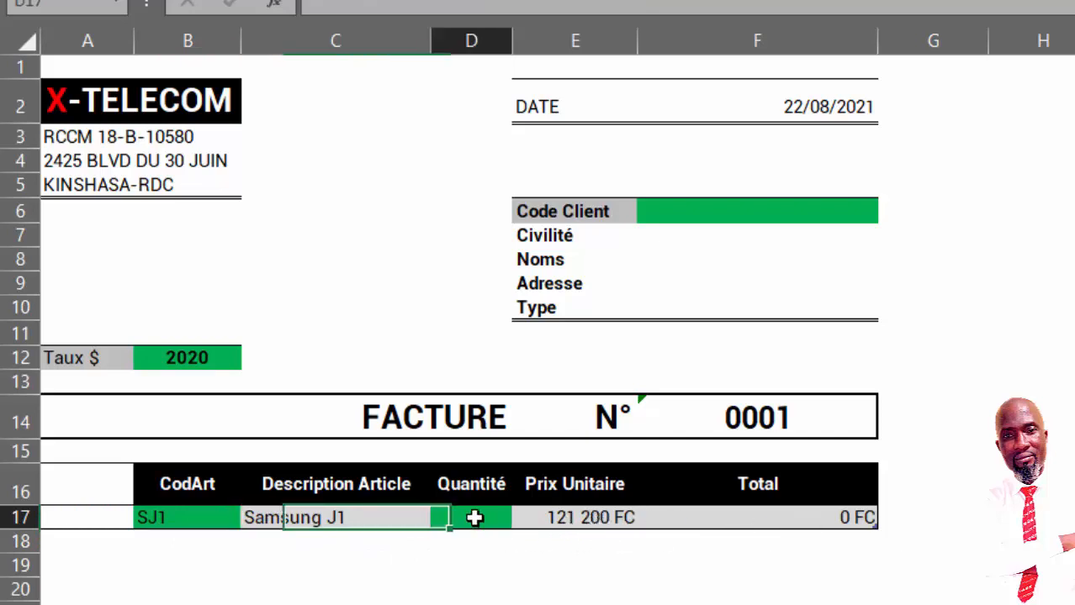
pyautogui.write('1')
pyautogui.press('Return')
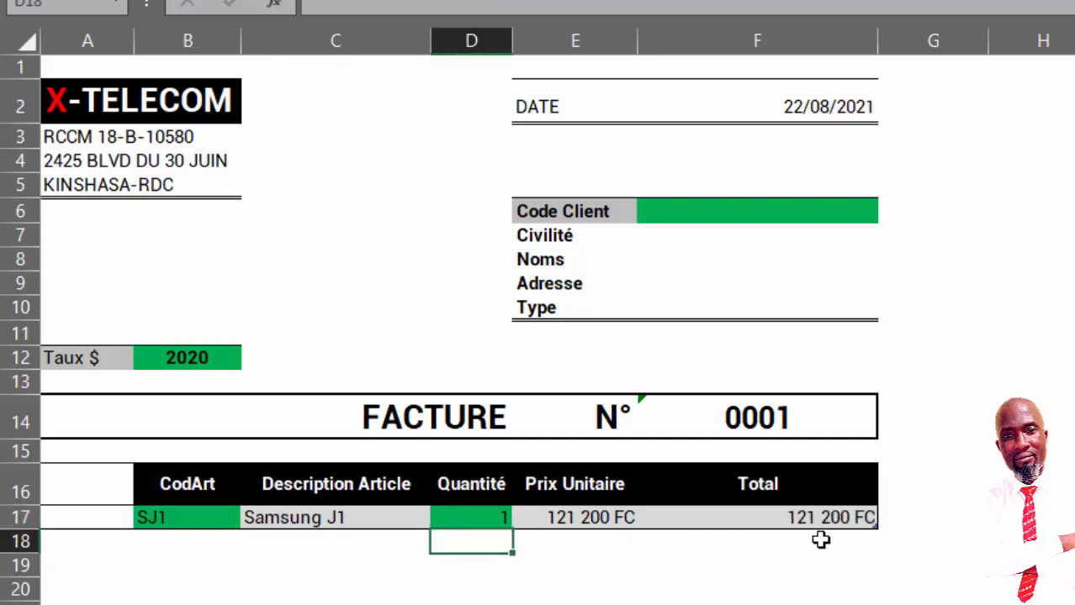
# Change the quantity of article SJ1 on the first invoice line to 2.
pyautogui.click(482, 519)
pyautogui.write('2')
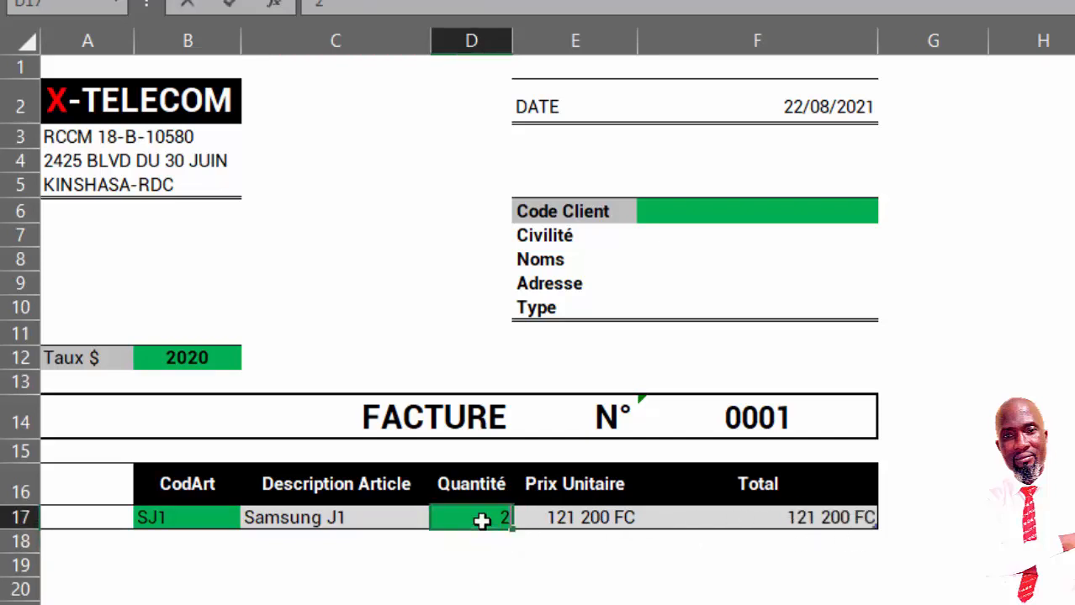
pyautogui.press('Return')
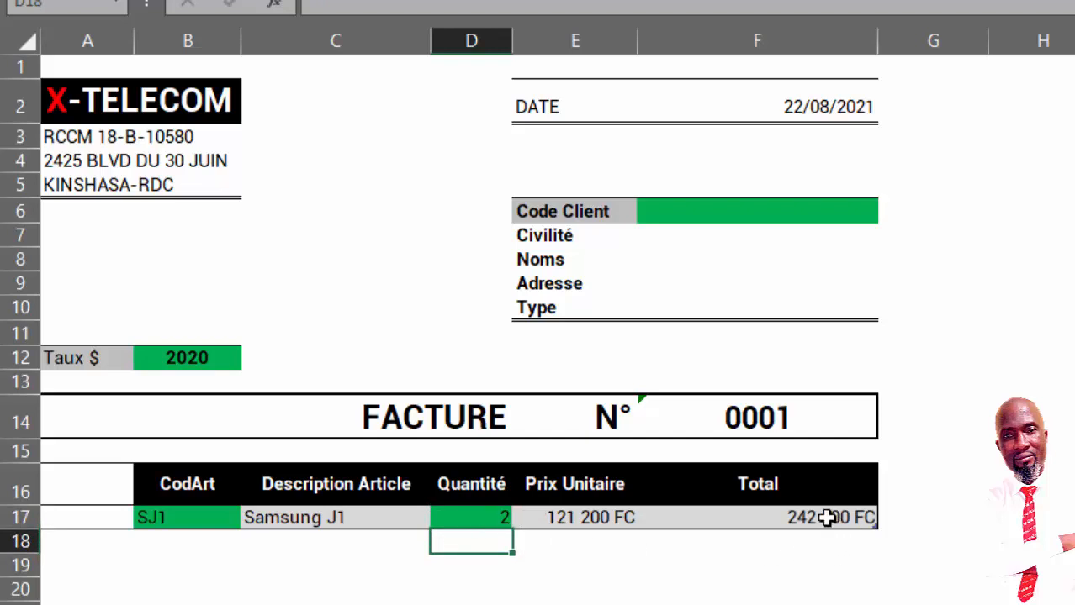
# Add a second invoice line in row 18 with article code SJ3 and a quantity of 1.
pyautogui.click(159, 541)
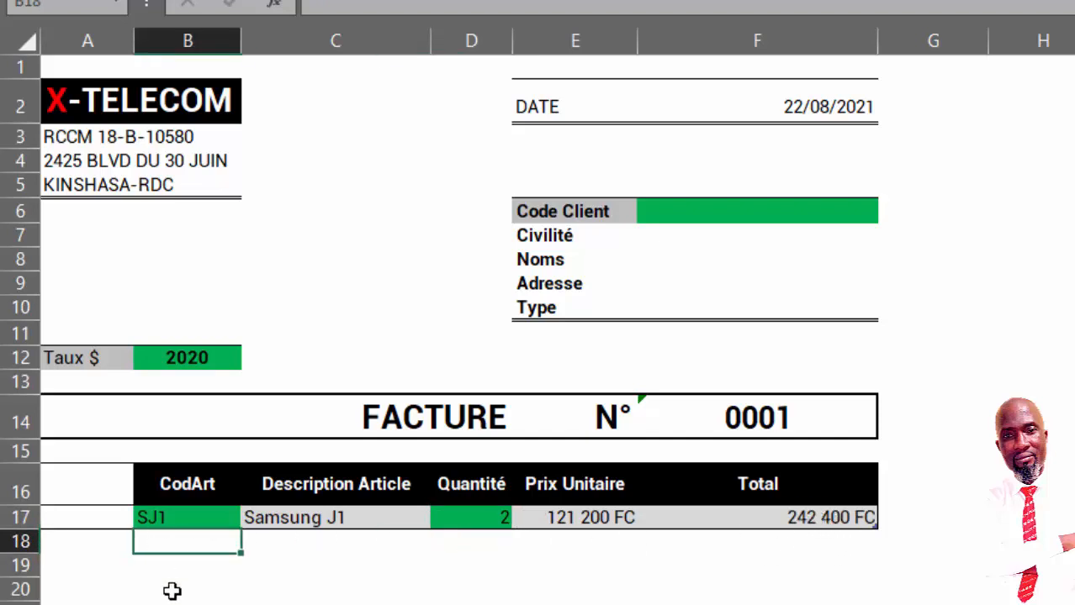
pyautogui.write('SJ1')
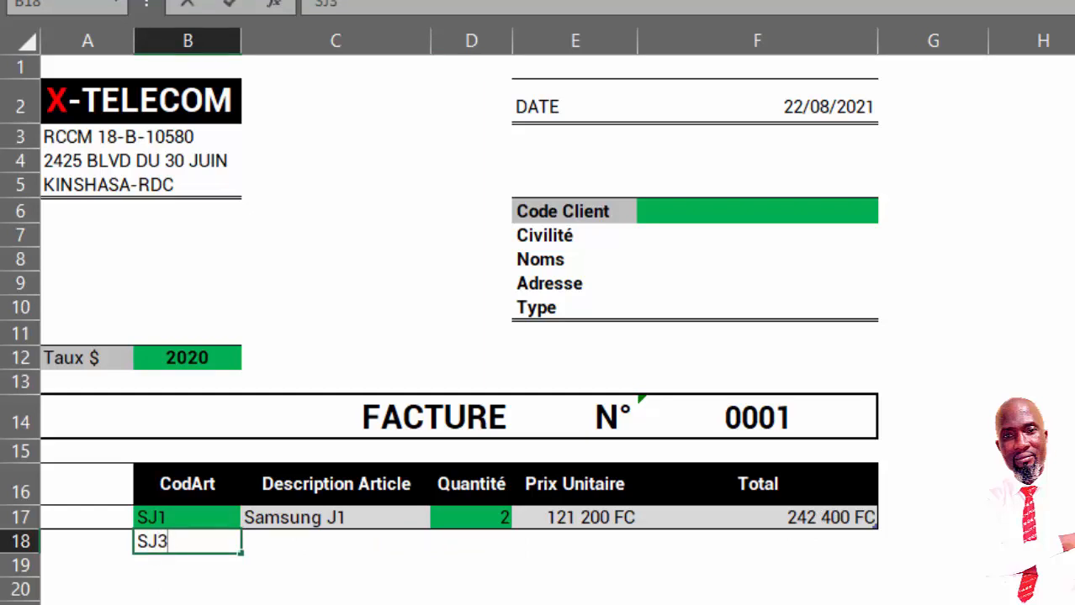
pyautogui.press('Return')
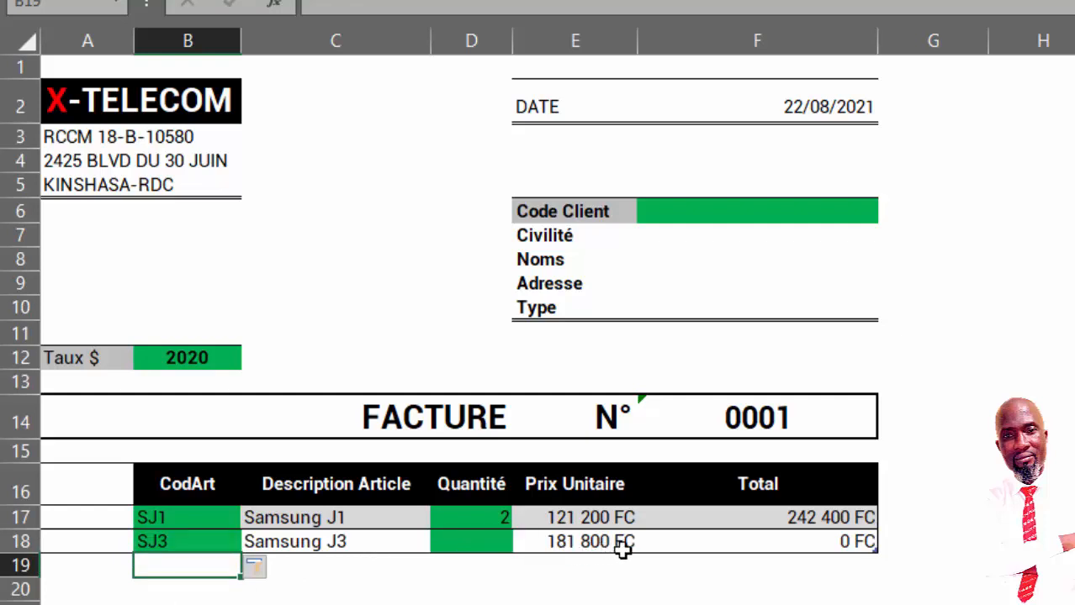
pyautogui.click(492, 542)
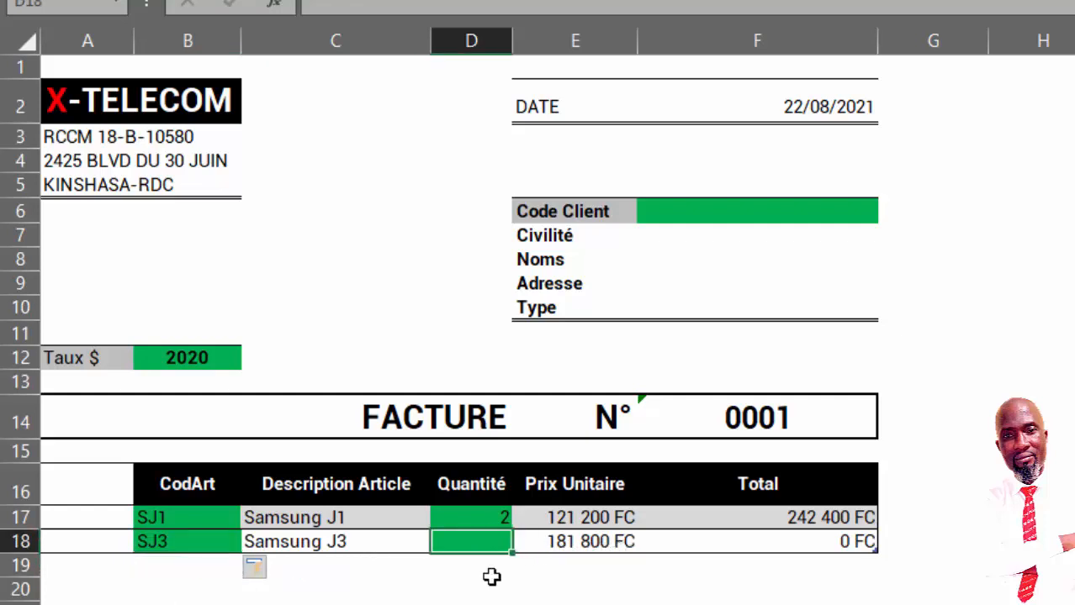
pyautogui.write('1')
pyautogui.press('Tab')
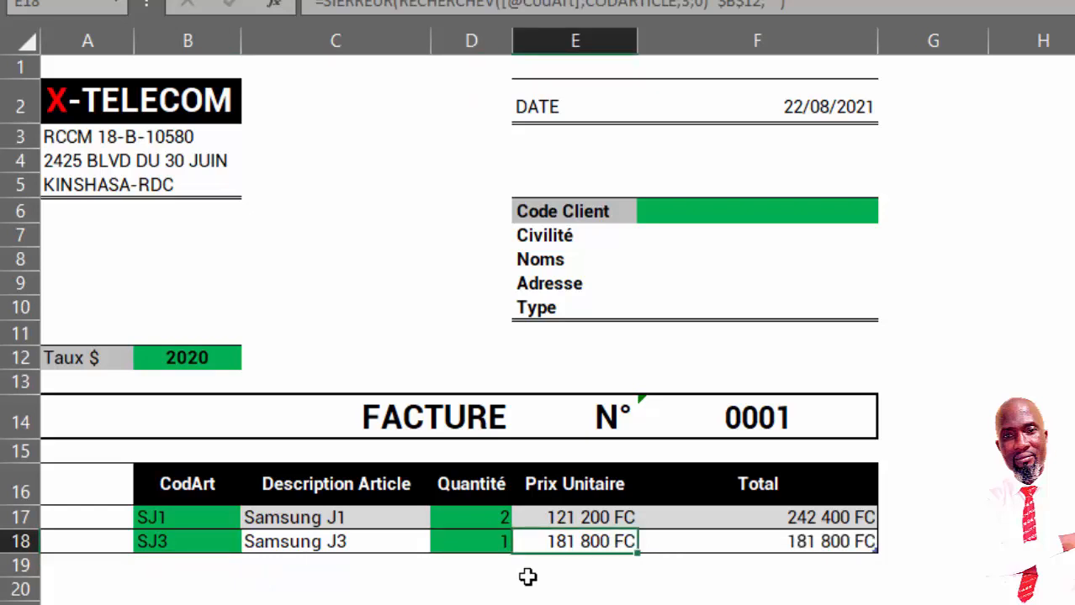
# Add a third invoice line in row 19 with article code HW1 and a quantity of 2.
pyautogui.click(174, 564)
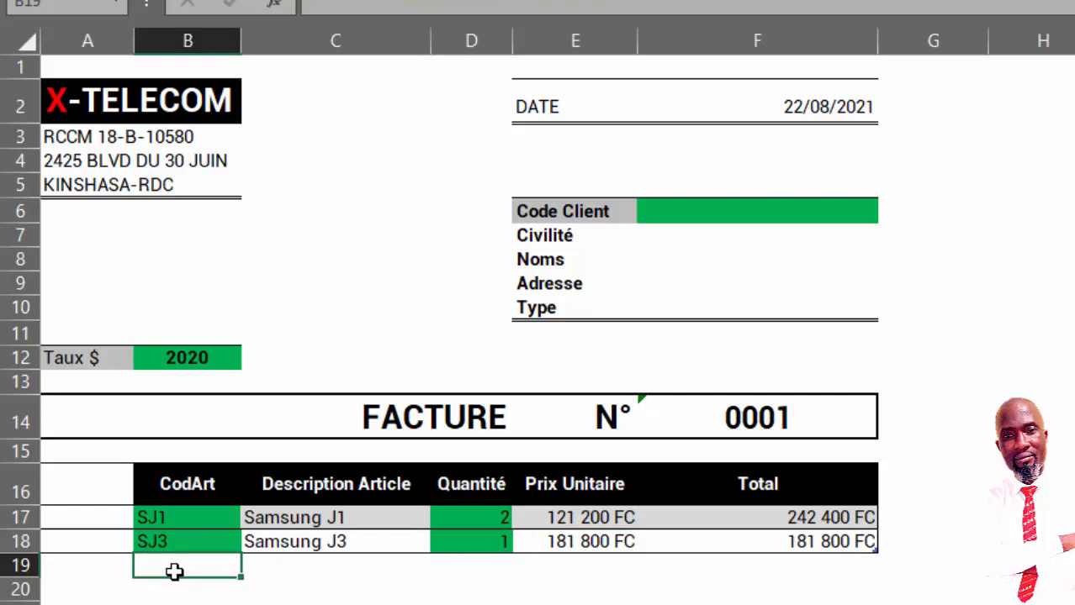
pyautogui.press('Return')
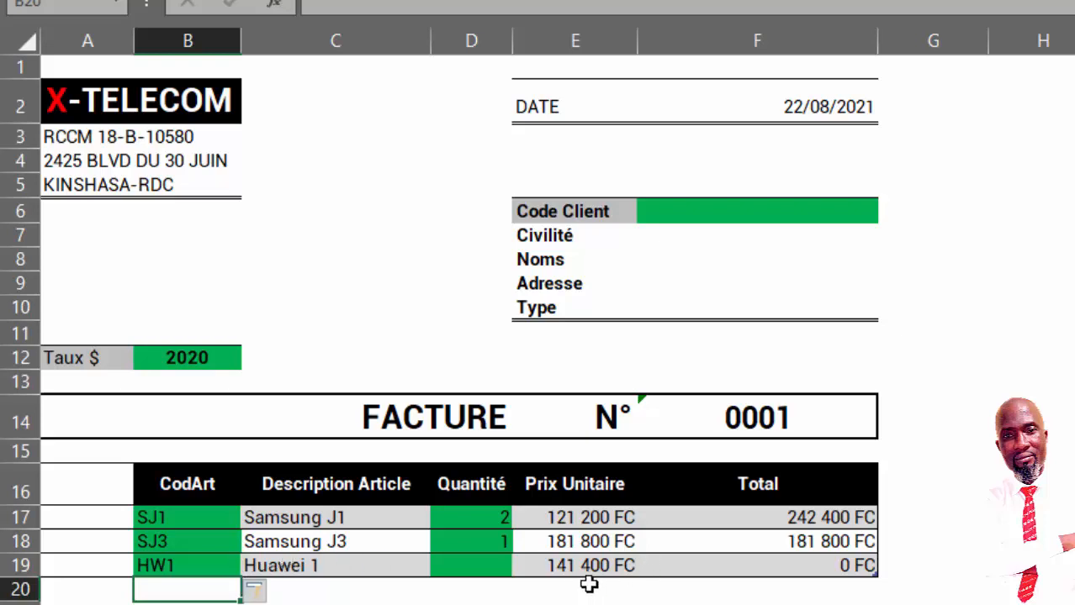
pyautogui.click(482, 567)
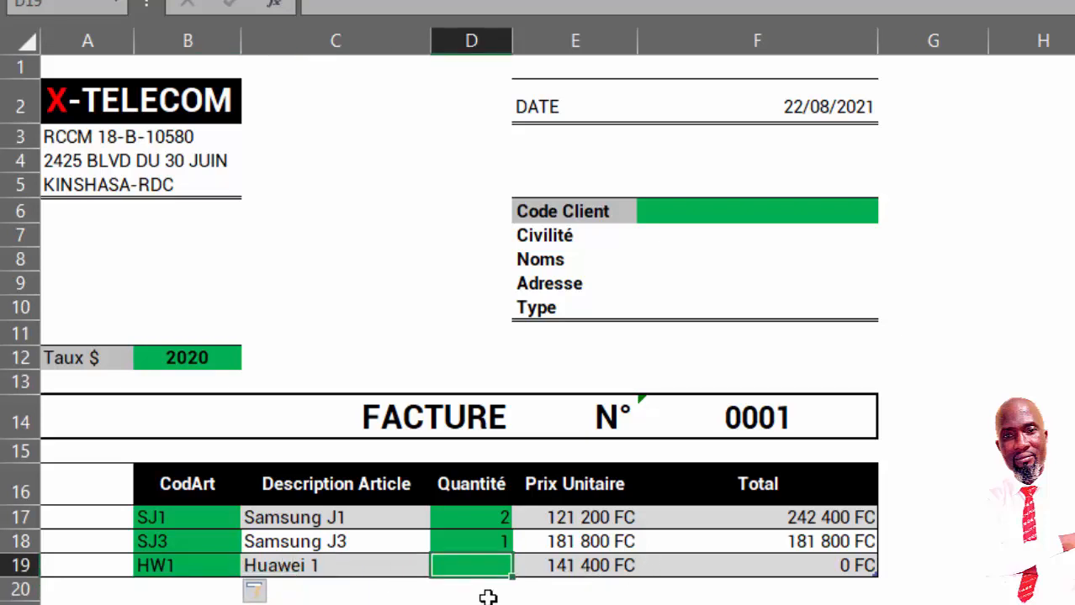
pyautogui.write('2')
pyautogui.press('Return')
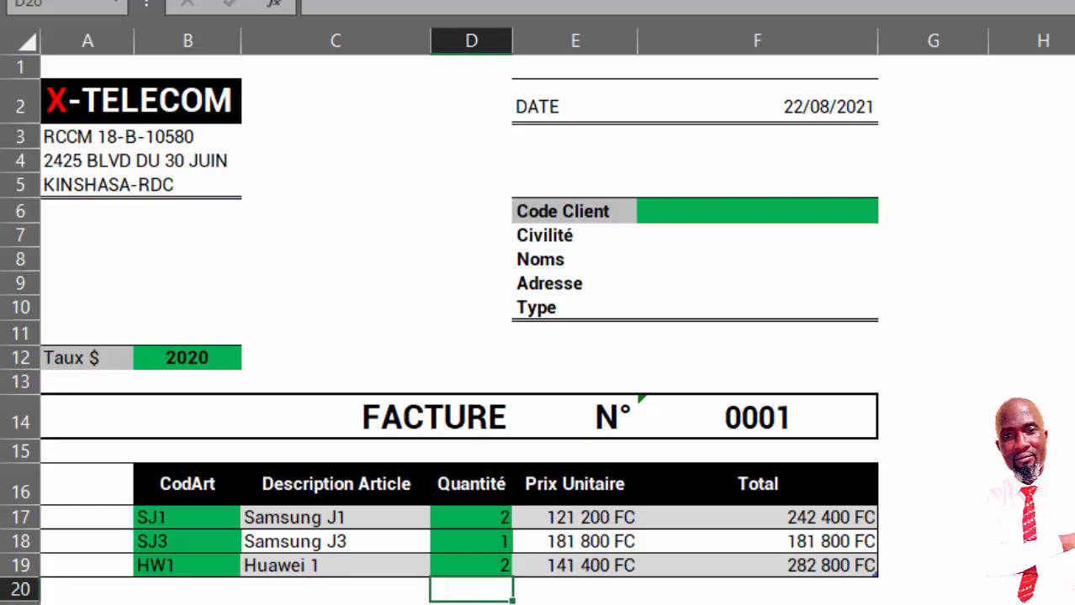
# Add a fourth invoice line in row 20 with article code HW3 and a quantity of 1.
pyautogui.scroll(-1, 121, 552)
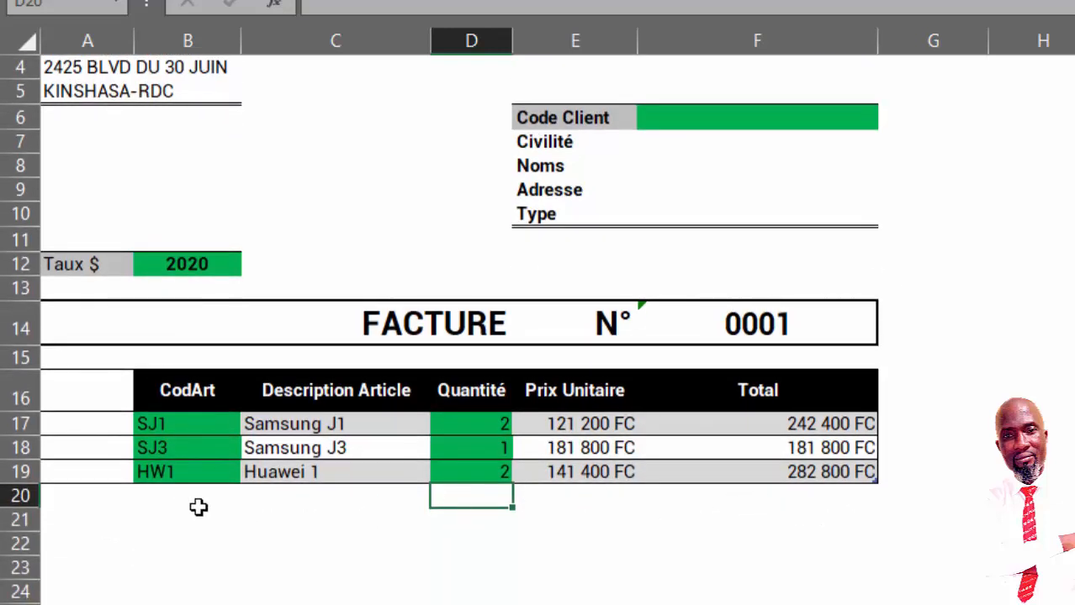
pyautogui.click(173, 501)
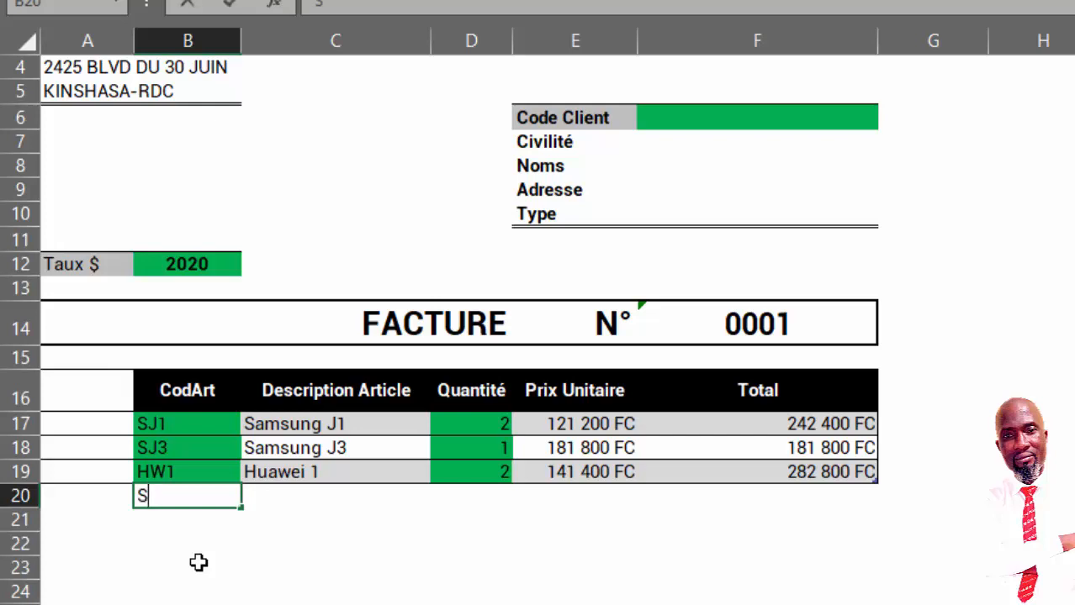
pyautogui.write('HW1')
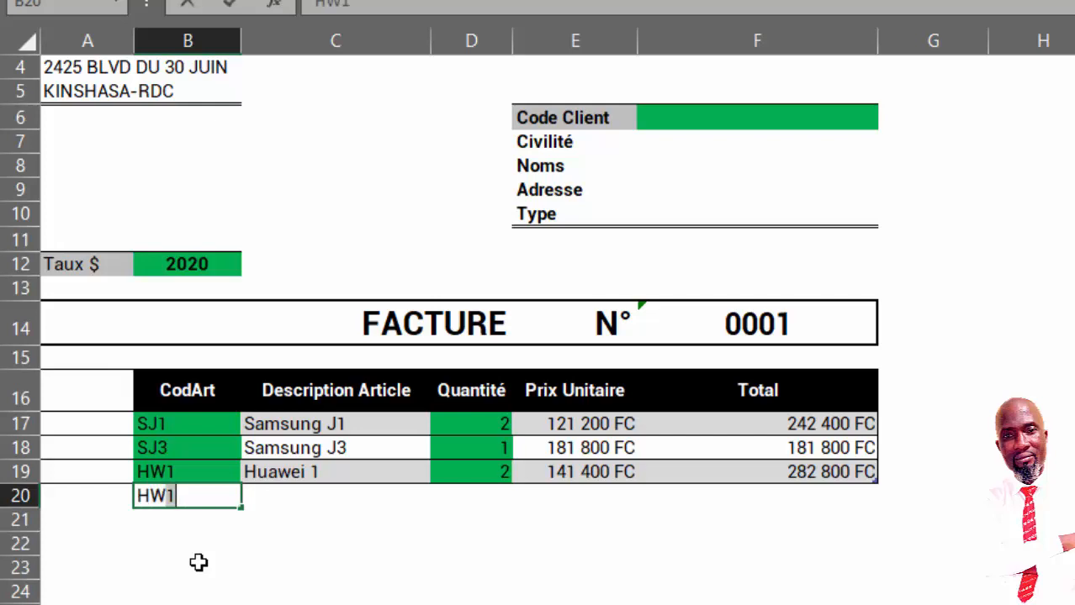
pyautogui.press('Return')
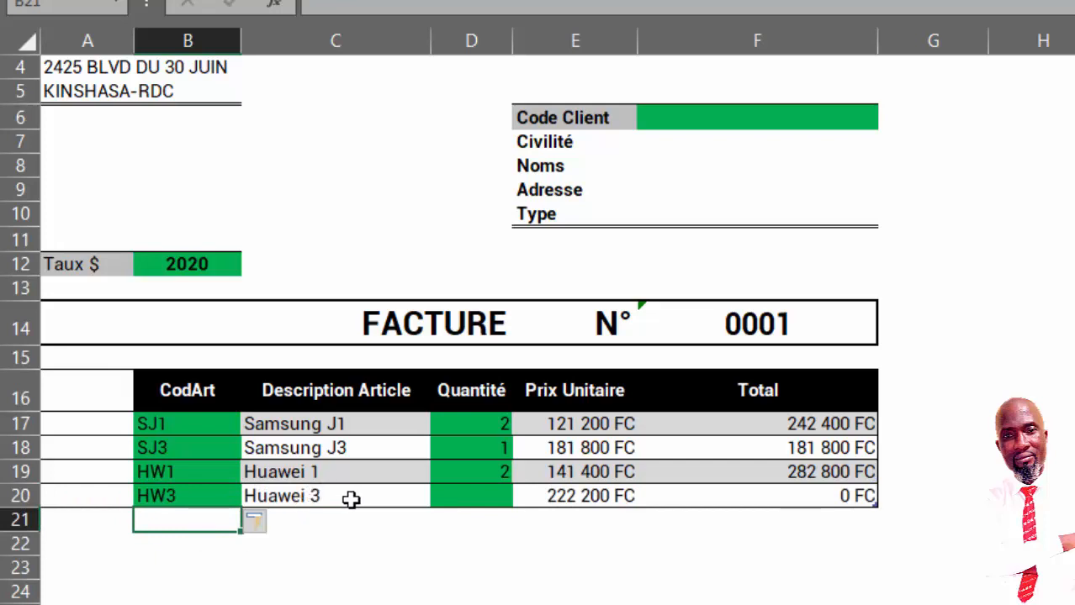
pyautogui.click(492, 496)
pyautogui.write('1')
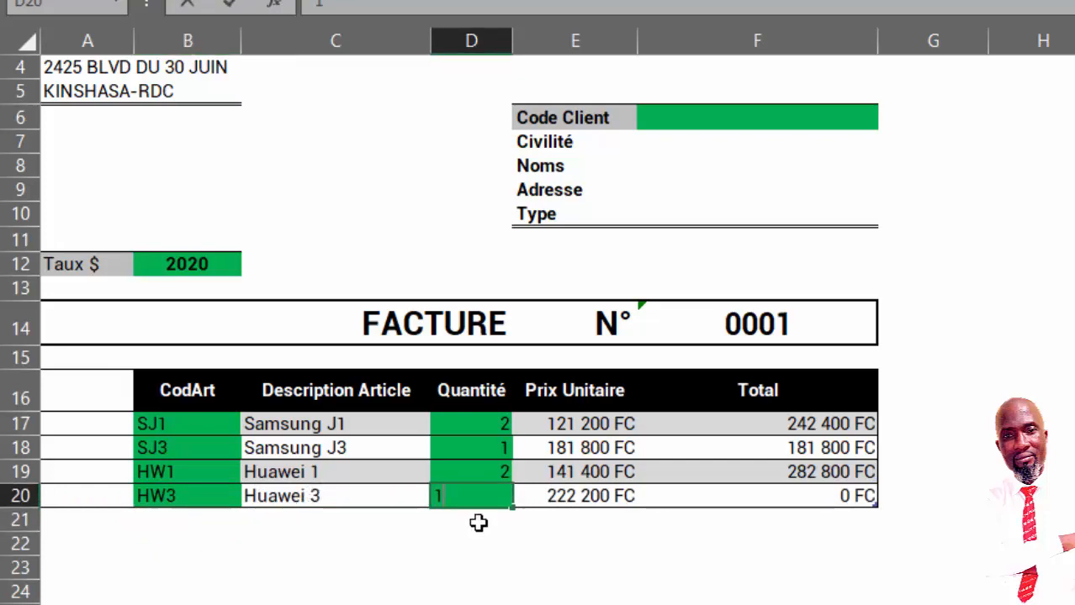
pyautogui.press('Return')
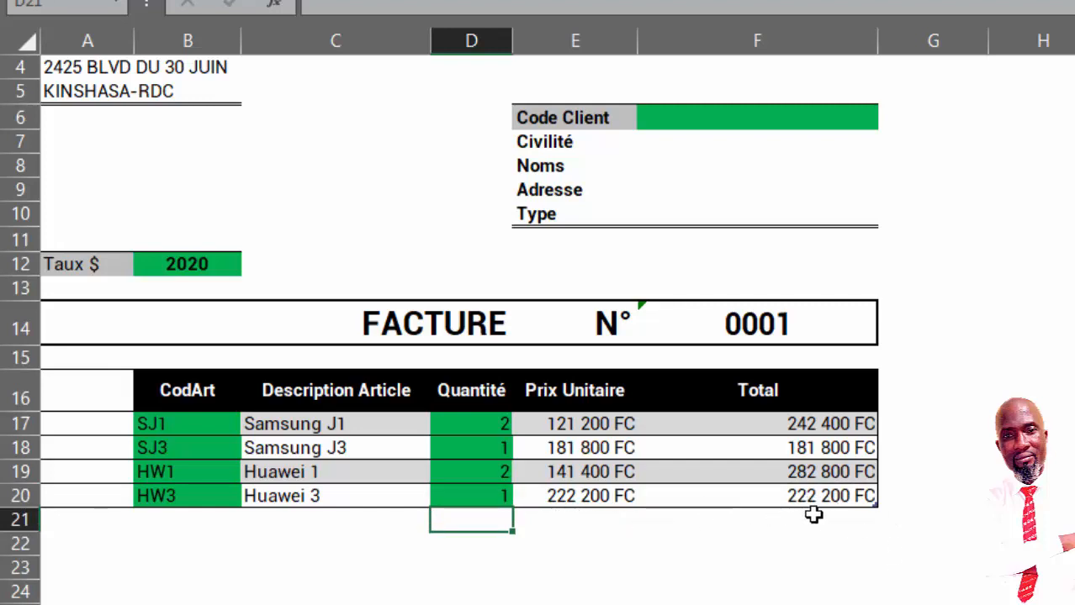
# Examine the Total HT, TVA 16% and Total TTC amounts and their formulas in F33 to F35.
pyautogui.scroll(-3, 821, 515)
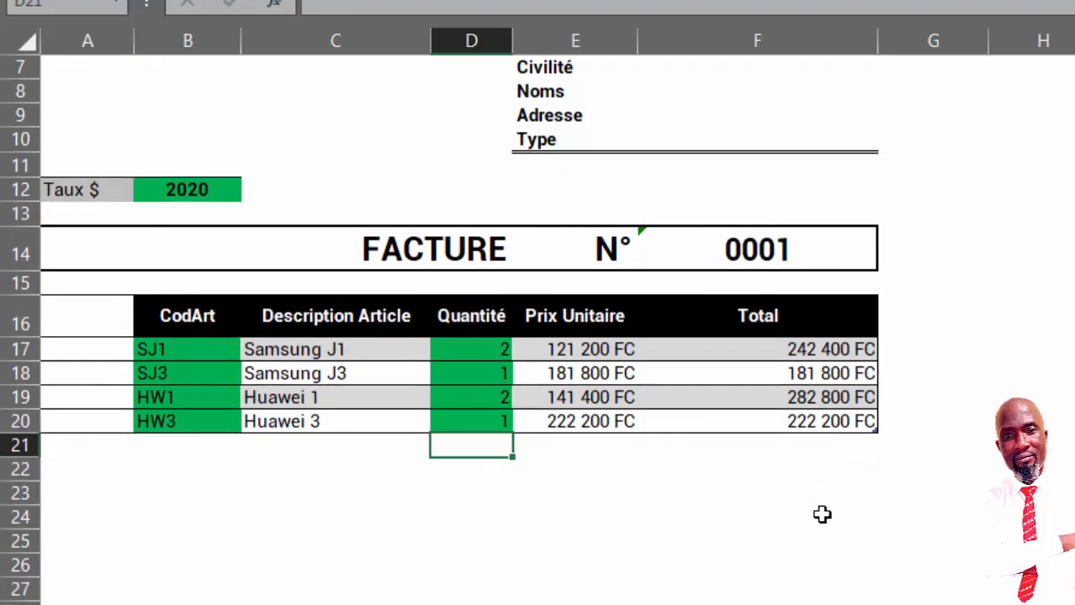
pyautogui.click(791, 587)
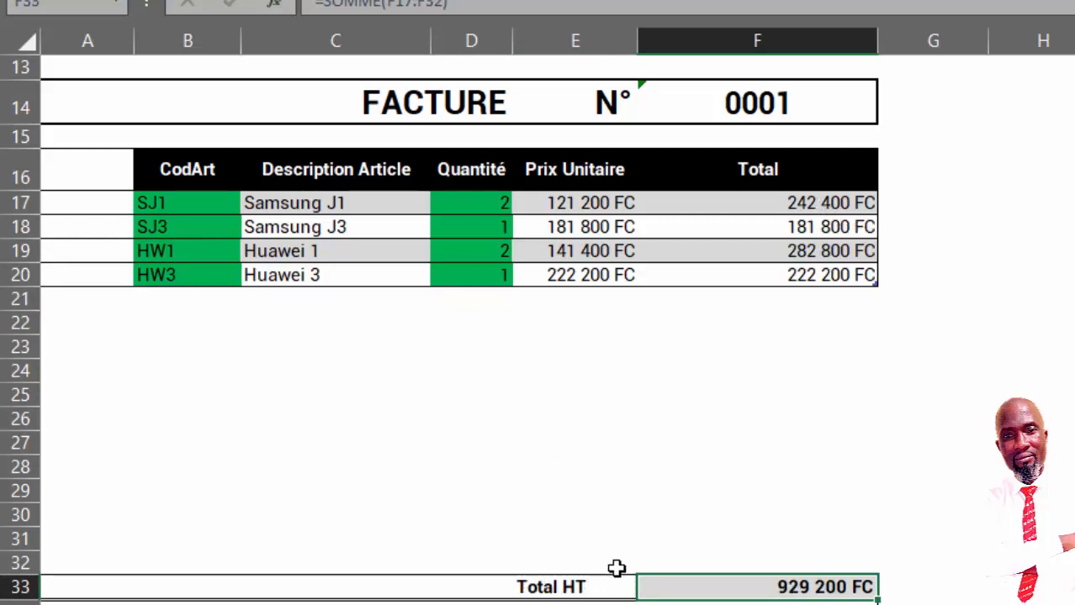
pyautogui.scroll(-1, 709, 461)
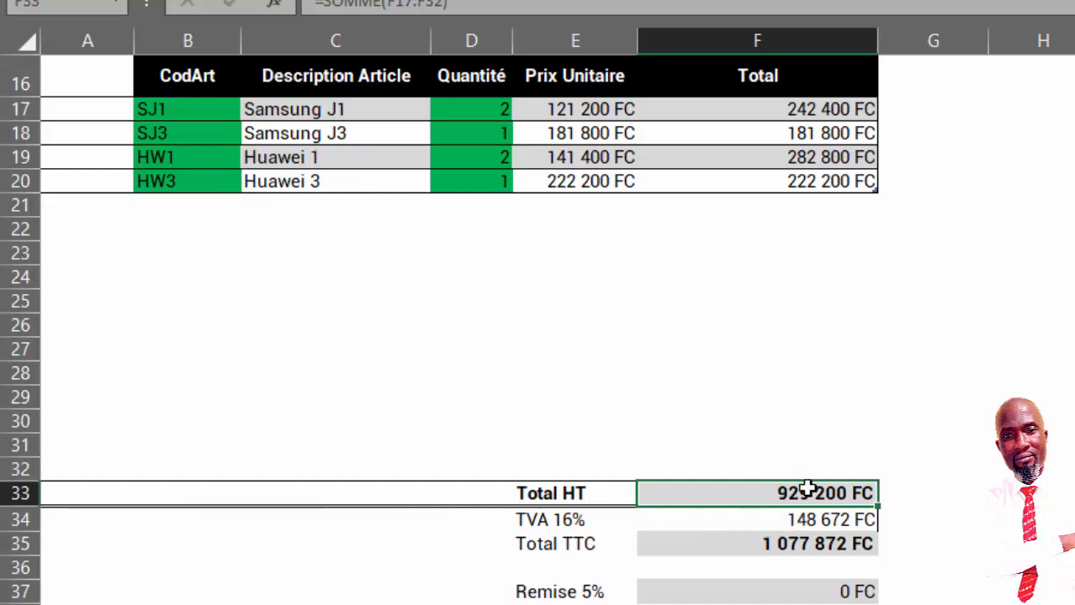
pyautogui.click(775, 521)
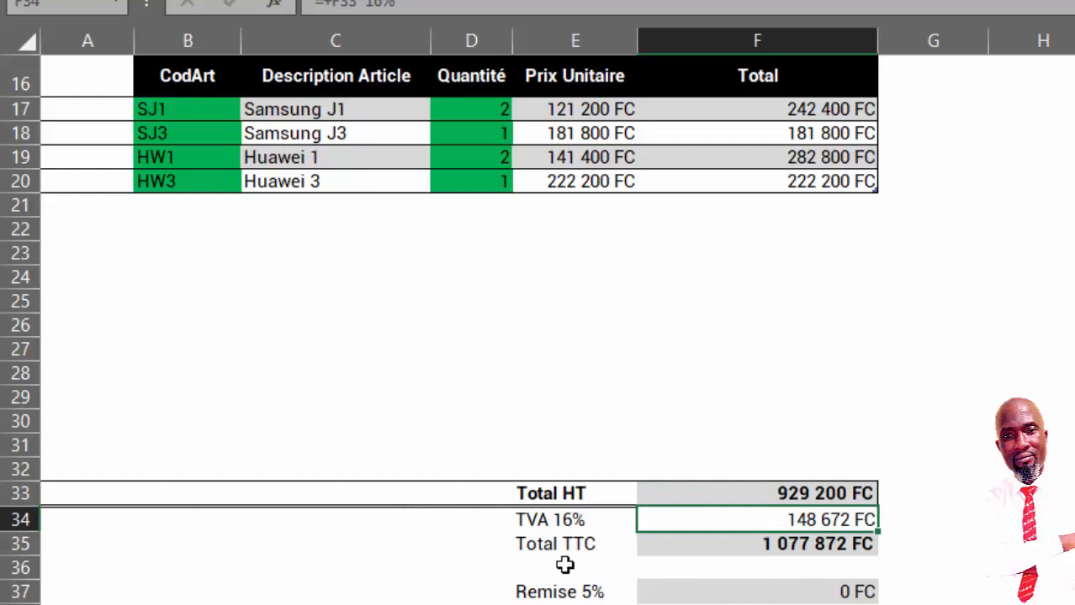
pyautogui.click(767, 544)
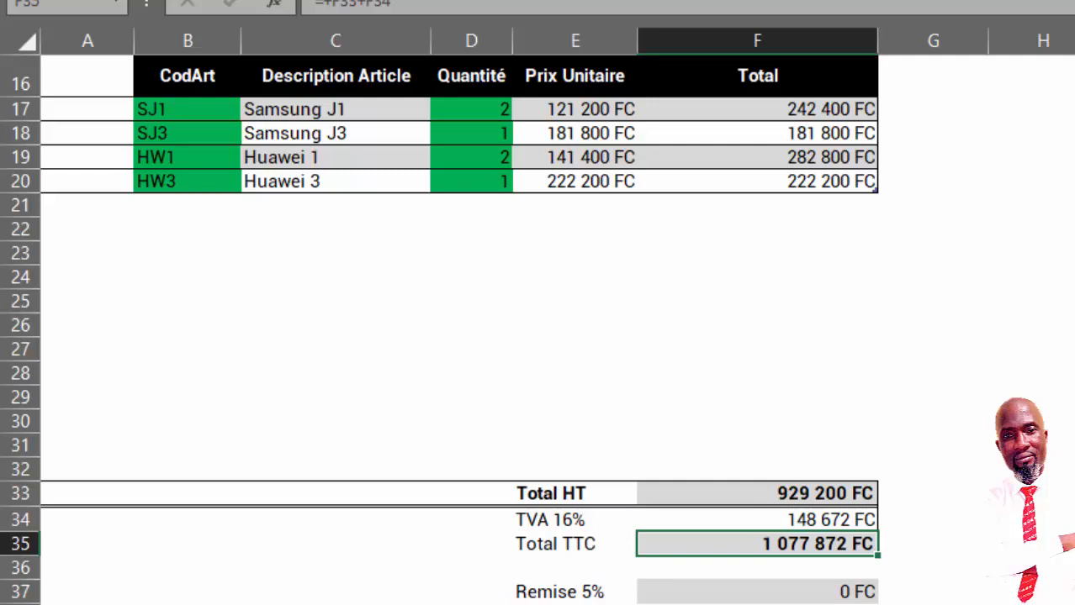
# Consult the client list and enter the code of the Grossiste client in its row 20 as the invoice's Code Client.
pyautogui.click(264, 602)
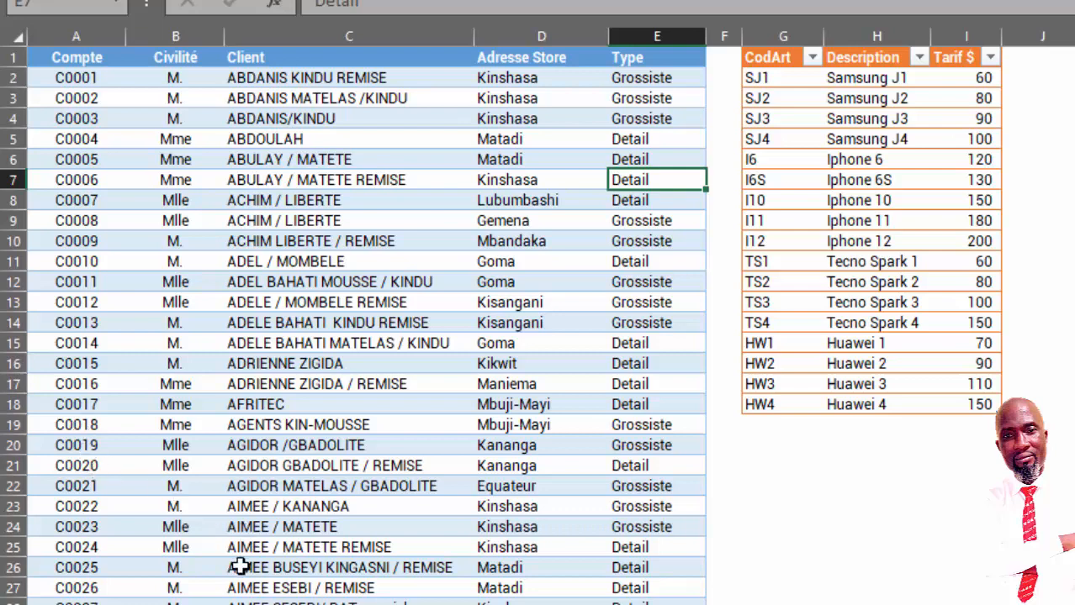
pyautogui.hotkey('ctrl', 'pageup')
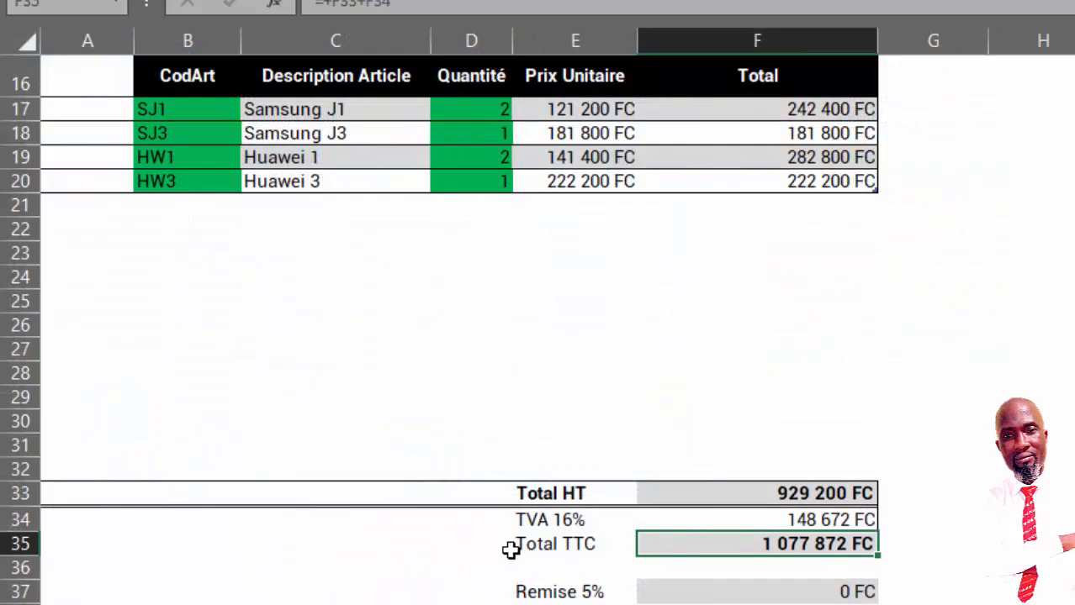
pyautogui.scroll(5, 644, 464)
pyautogui.scroll(-7, 652, 492)
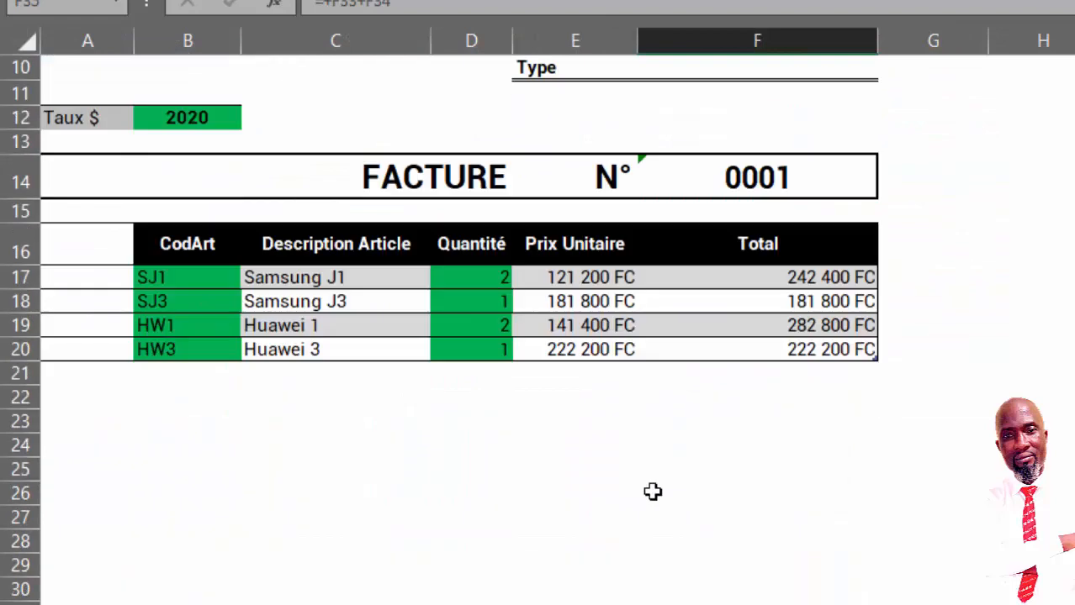
pyautogui.scroll(6, 711, 396)
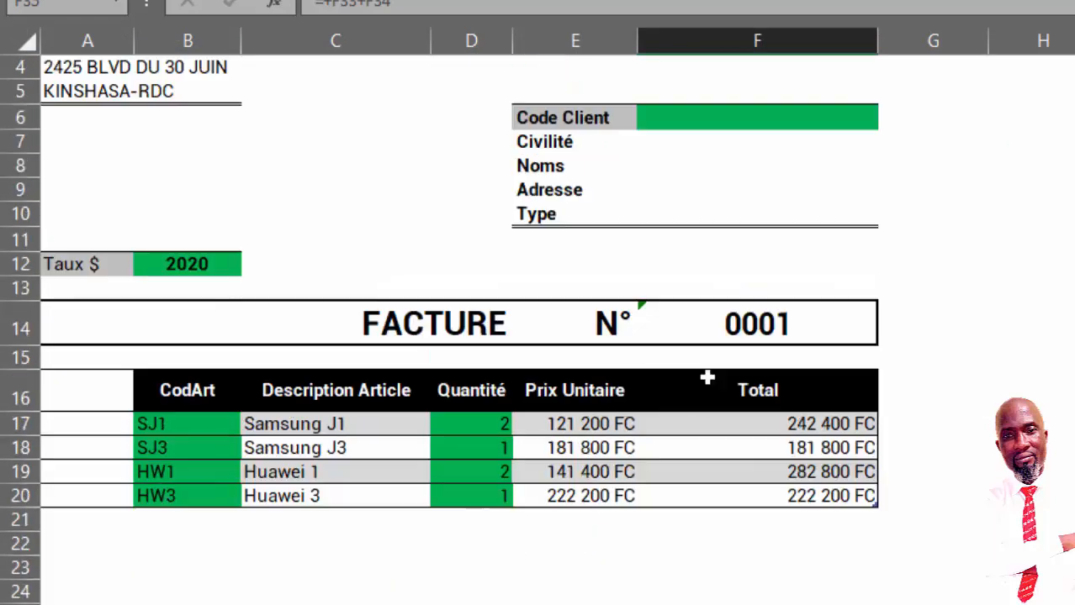
pyautogui.click(698, 113)
pyautogui.write('C0019')
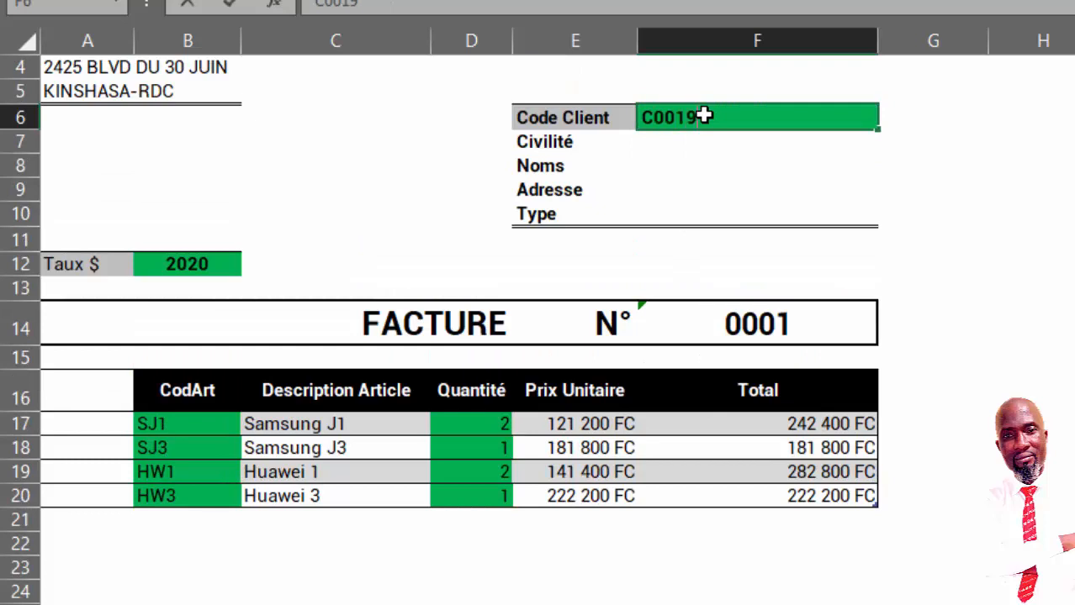
pyautogui.press('Return')
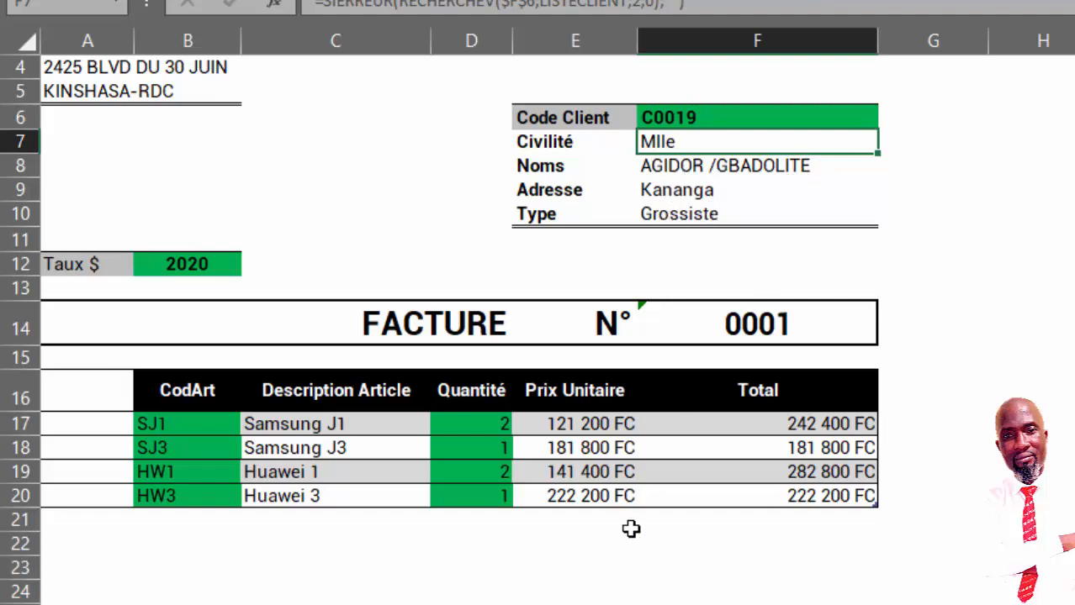
# Examine the Remise 5% and Net à Payer amounts for the Grossiste client.
pyautogui.scroll(-1, 733, 542)
pyautogui.scroll(-5, 734, 542)
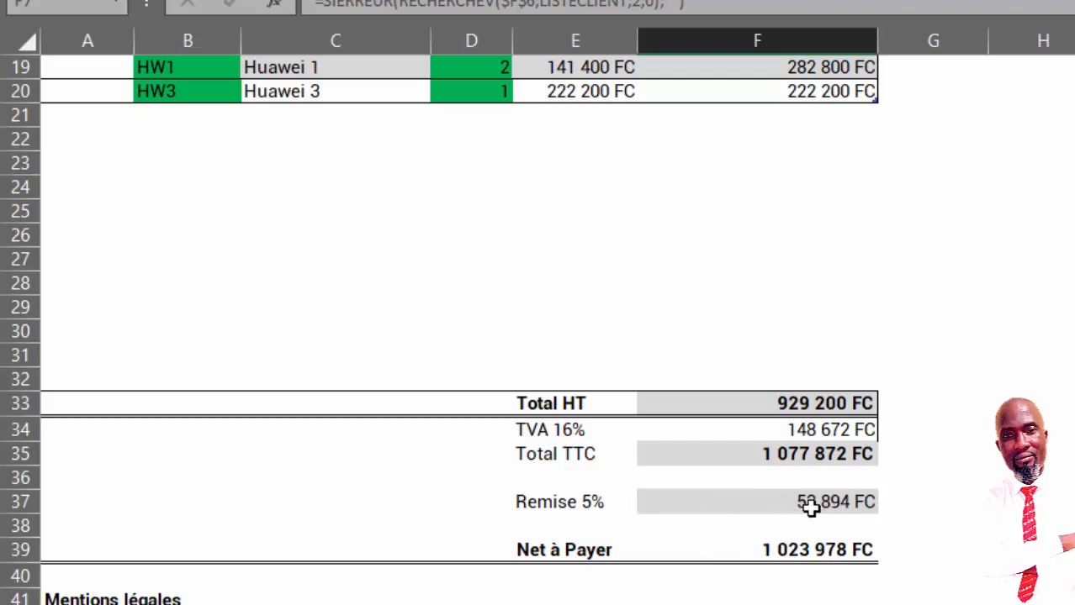
pyautogui.scroll(5, 807, 505)
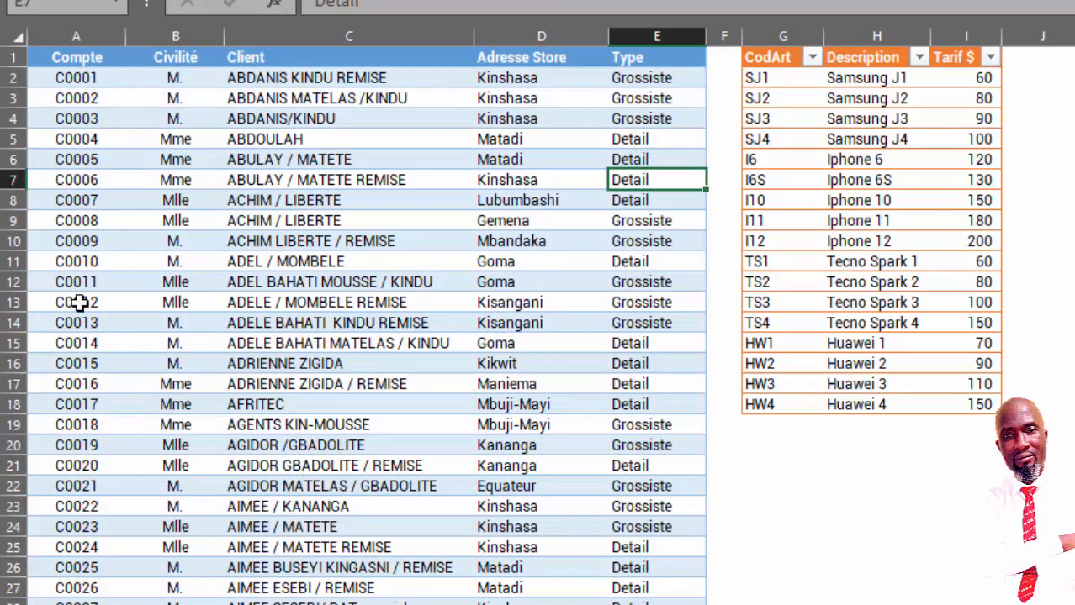
# Replace the invoice's Code Client with the code of the Detail client in row 37 of the client list.
pyautogui.click(301, 446)
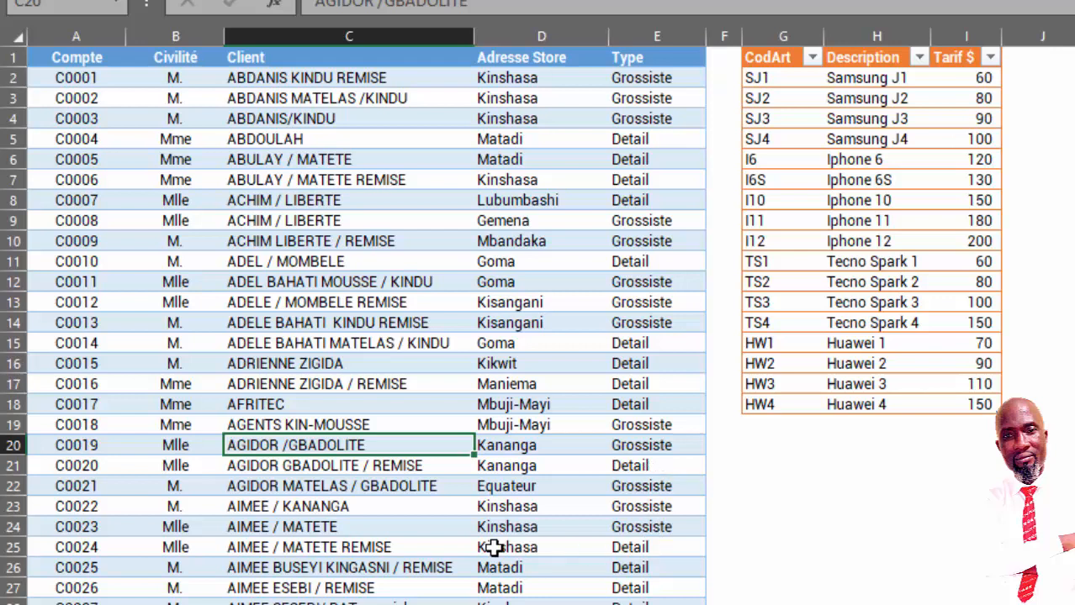
pyautogui.click(84, 587)
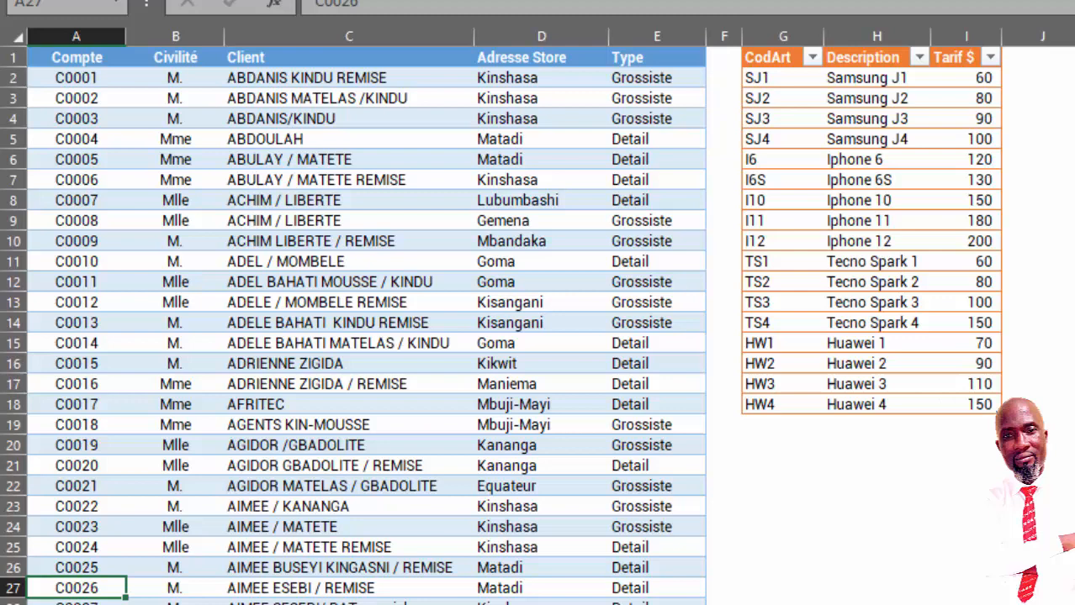
pyautogui.scroll(-5, 168, 571)
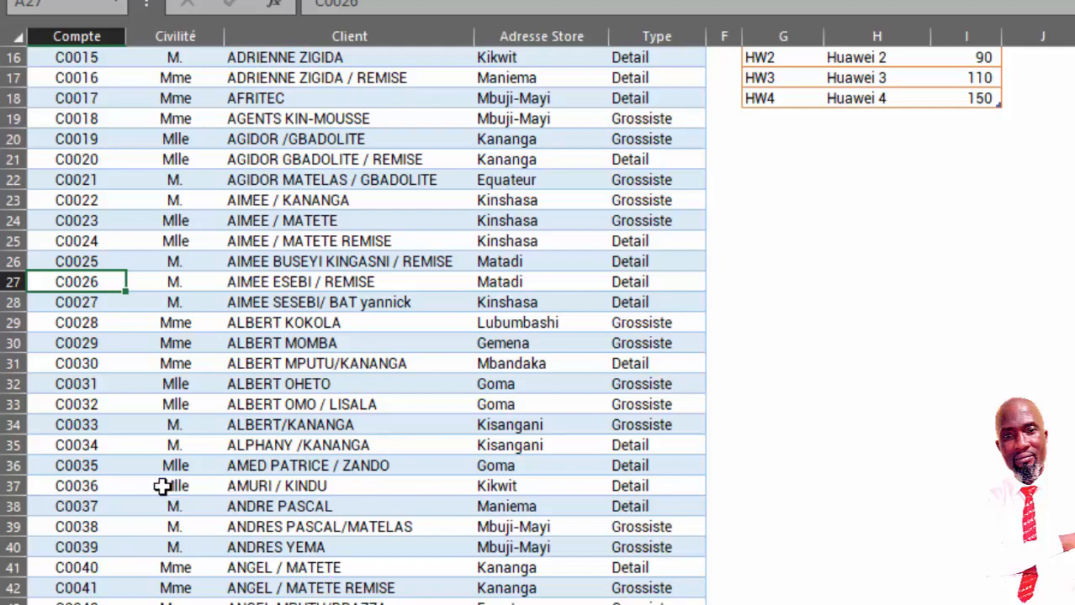
pyautogui.click(95, 486)
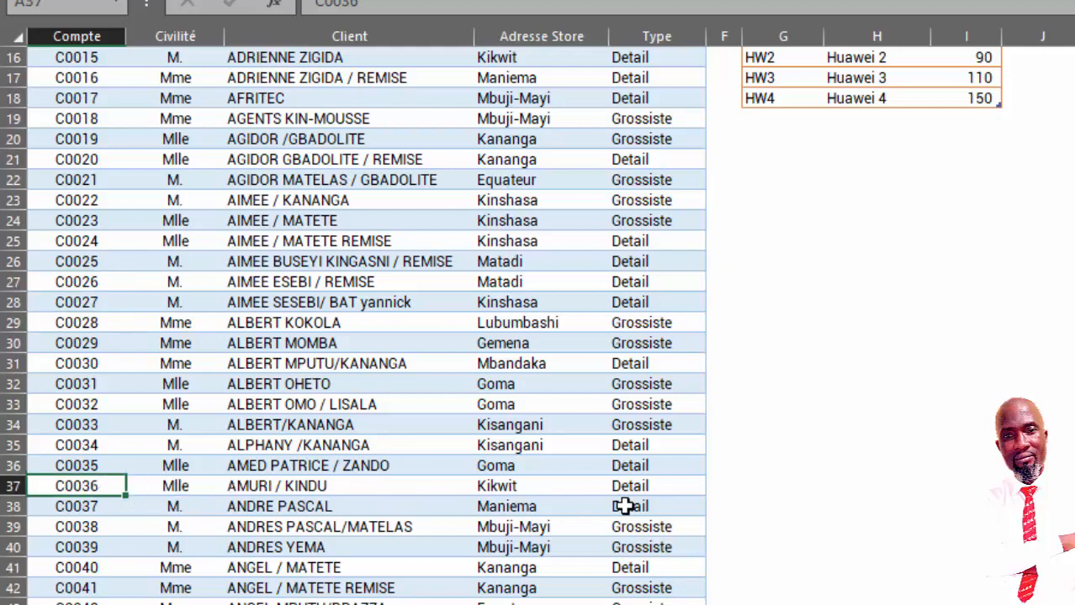
pyautogui.hotkey('ctrl', 'pageup')
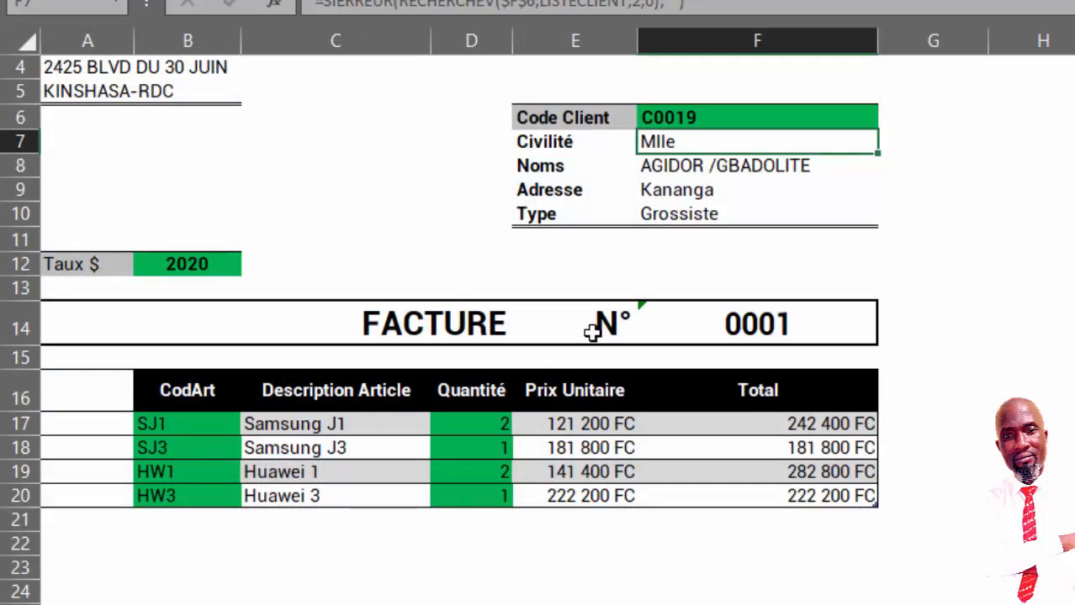
pyautogui.click(717, 118)
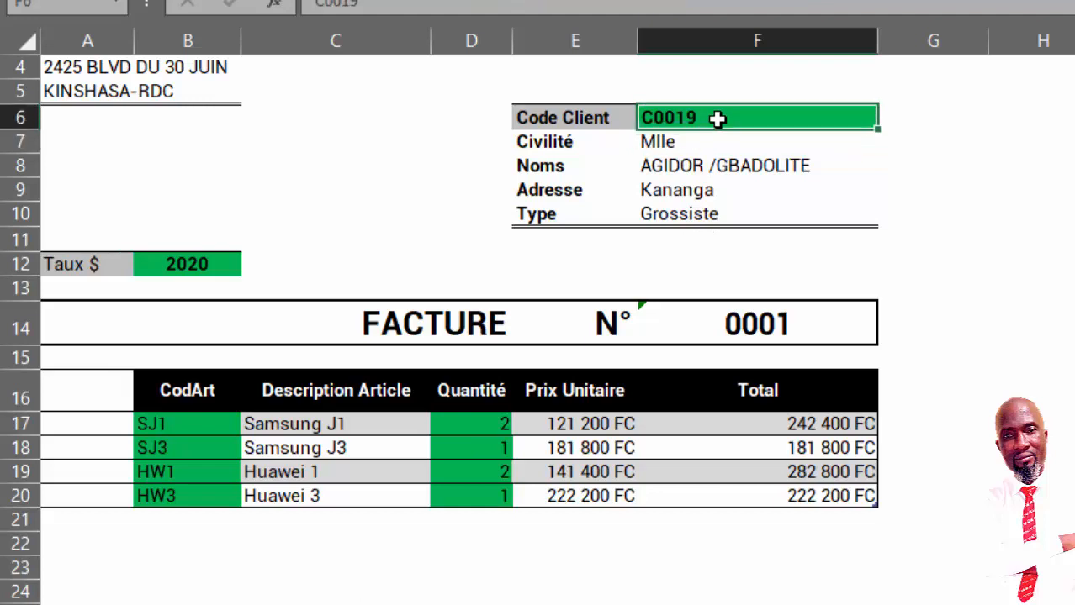
pyautogui.write('C003')
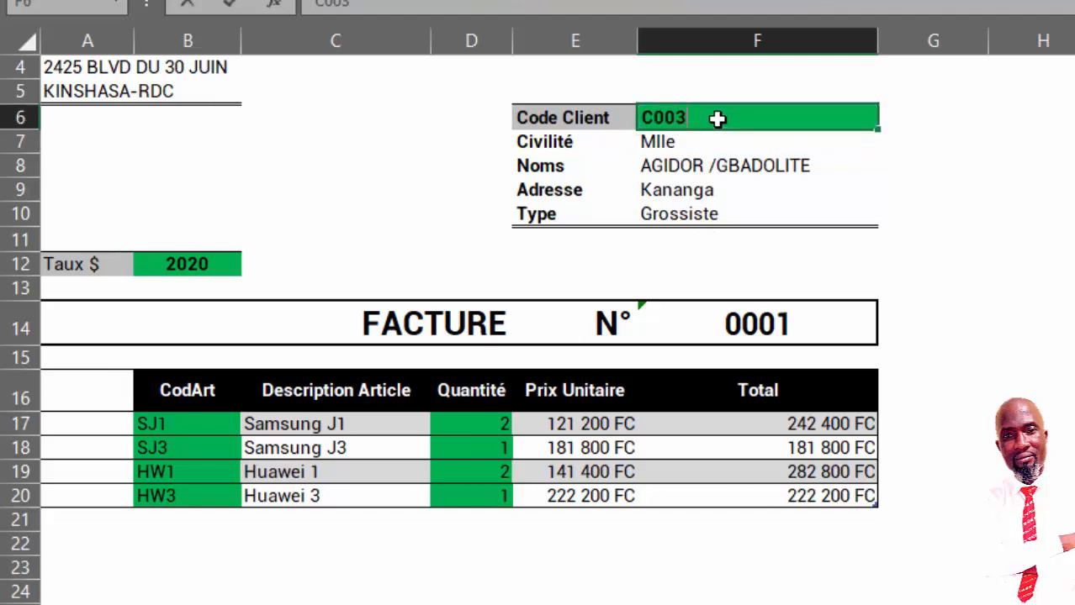
pyautogui.write('6')
pyautogui.press('Return')
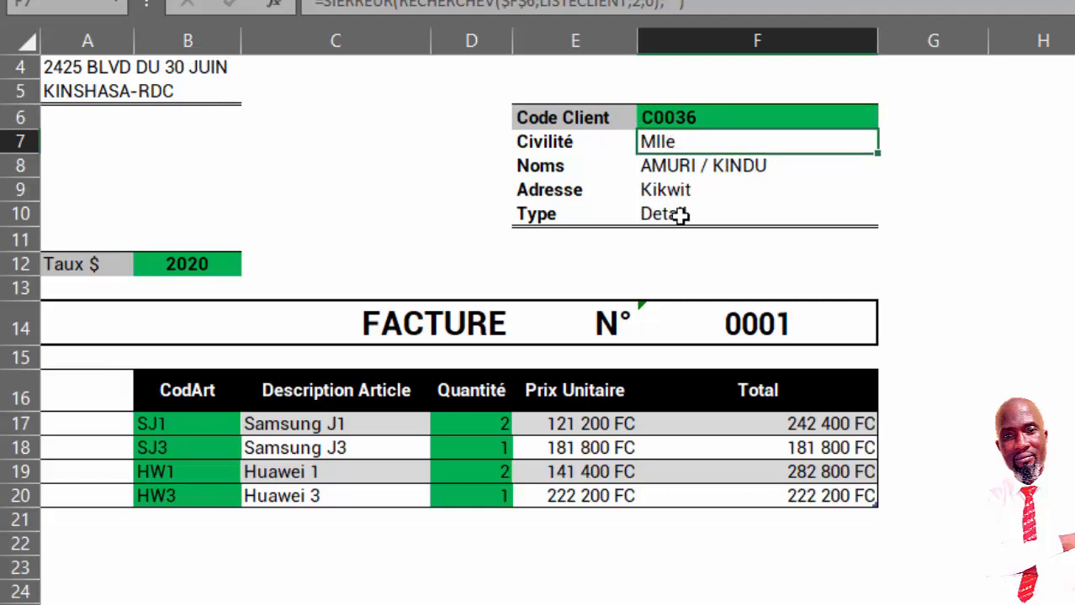
# Check the Remise 5% and Net à Payer amounts for the Detail client and return to the invoice header.
pyautogui.scroll(-3, 821, 448)
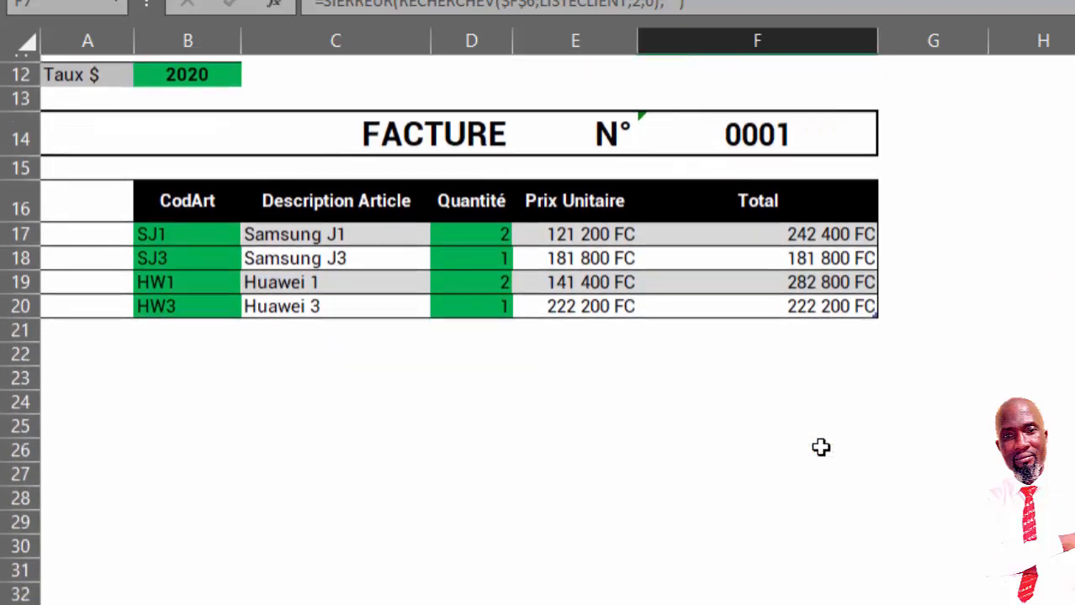
pyautogui.scroll(-3, 821, 447)
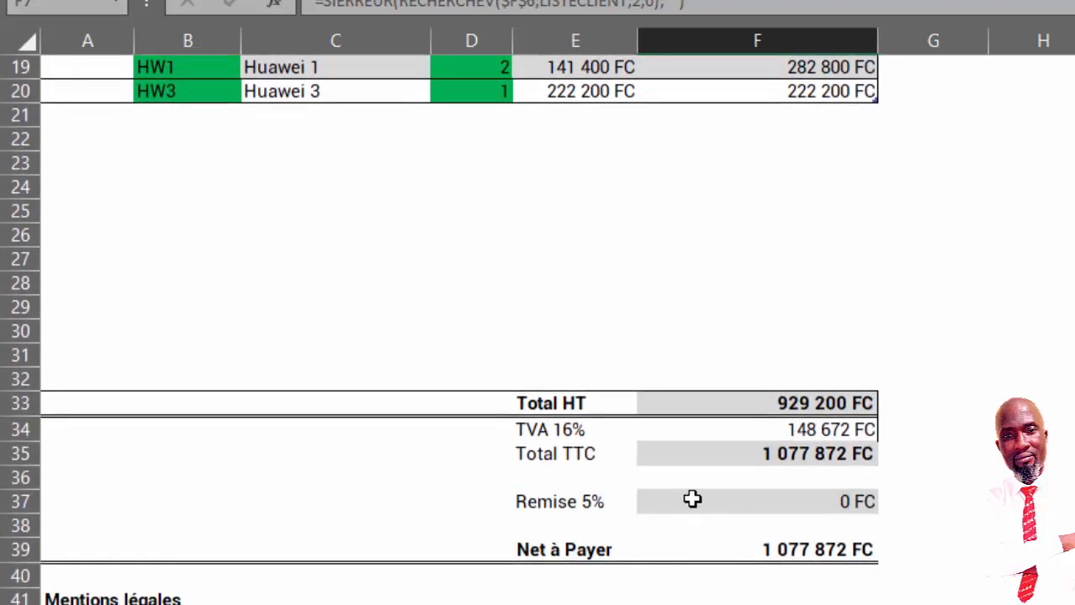
pyautogui.scroll(5, 754, 501)
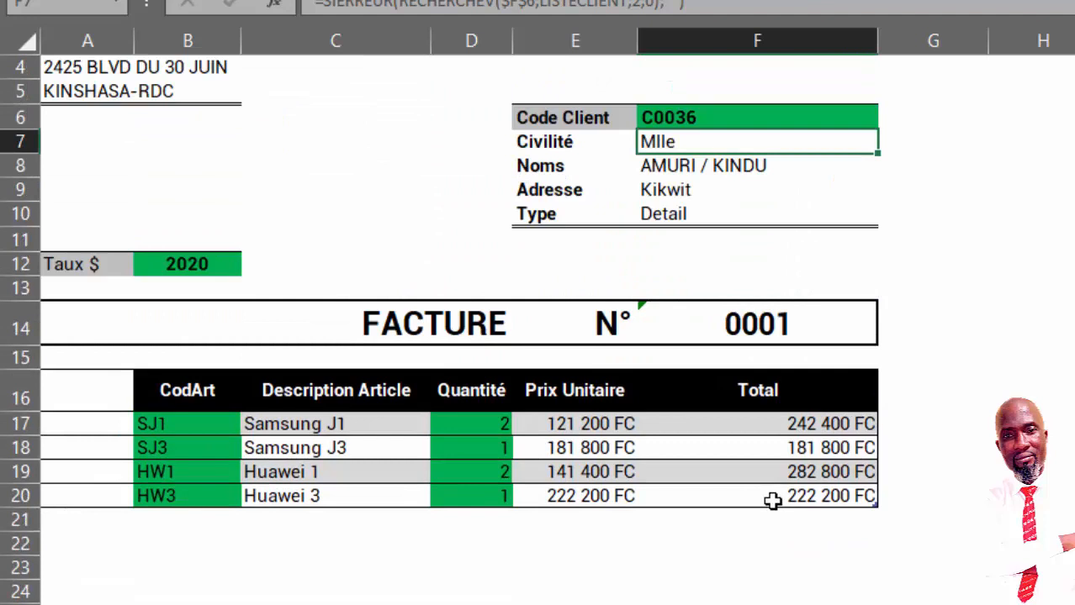
pyautogui.scroll(1, 768, 488)
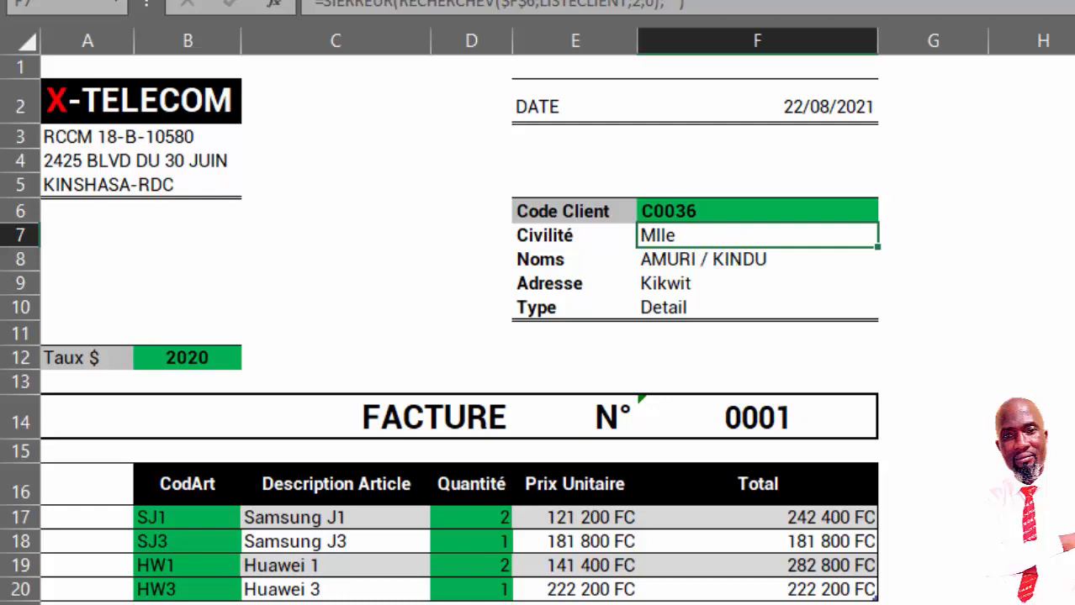
# Review the client and article lists, and switch to the blank practice invoice workbook at its Code Client cell F6.
pyautogui.click(396, 603)
pyautogui.scroll(5, 417, 294)
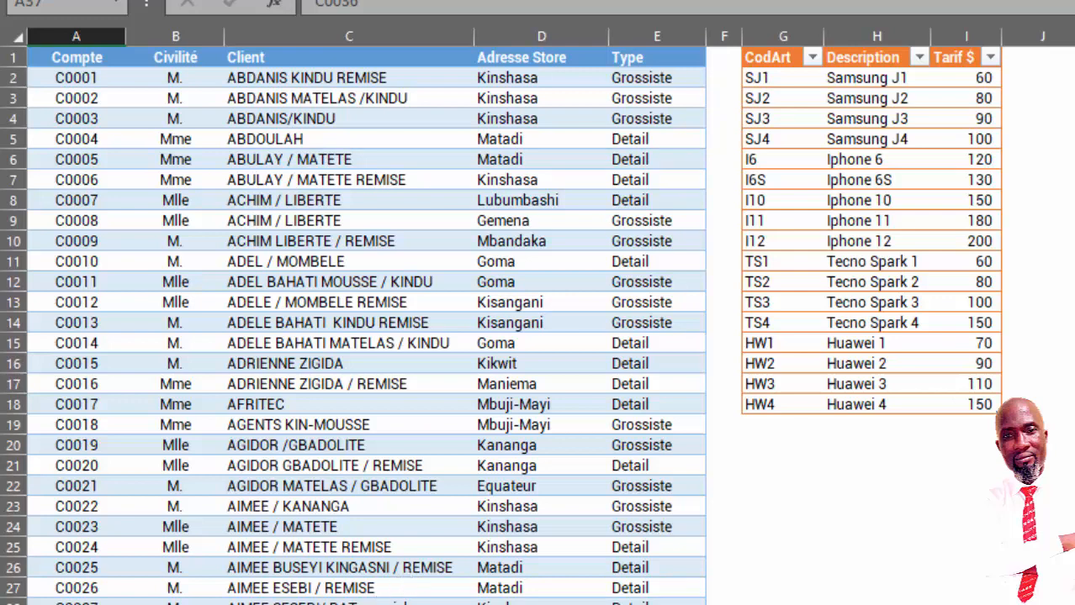
pyautogui.click(420, 604)
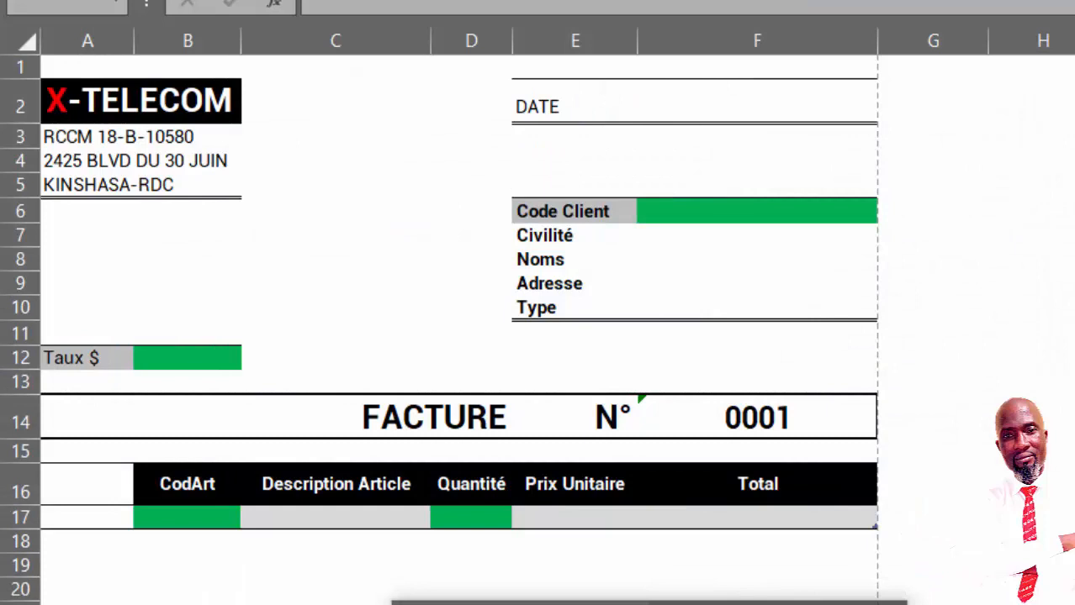
pyautogui.click(521, 603)
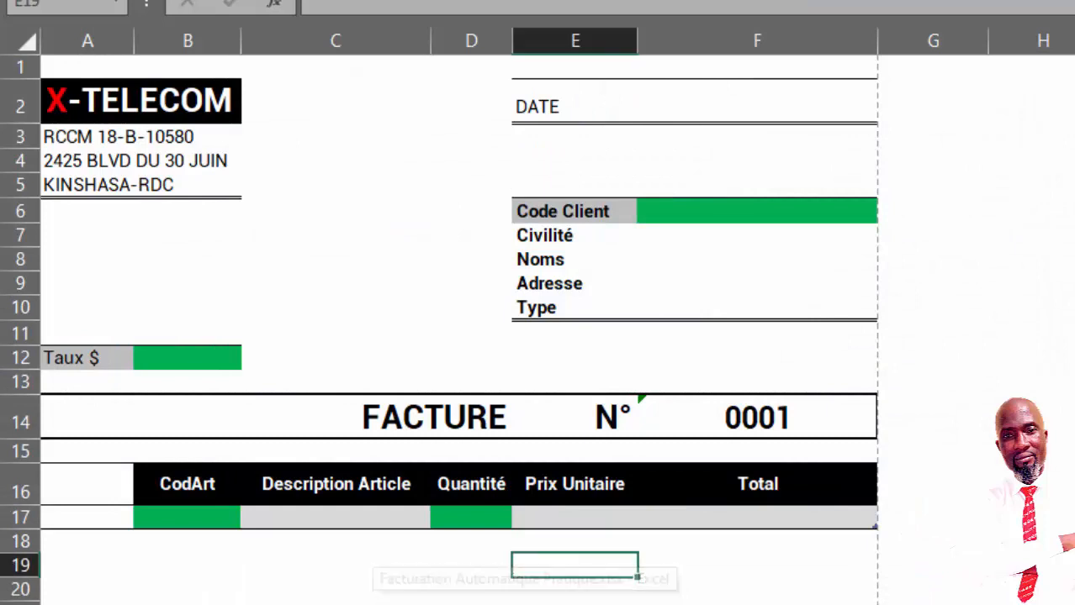
pyautogui.click(702, 216)
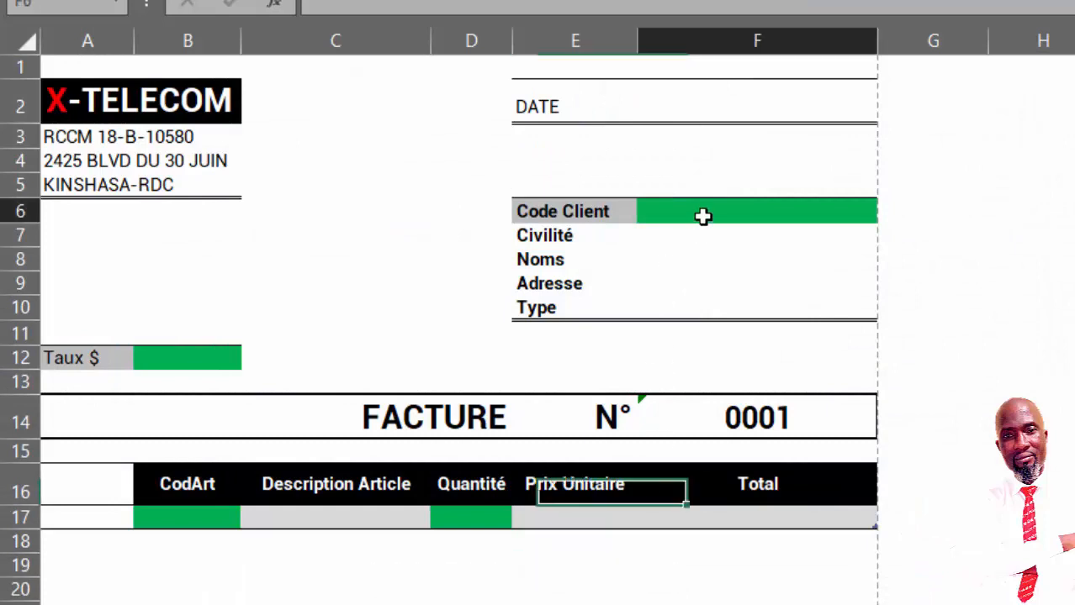
# Try two successive client codes in the Code Client cell F6, and clear the cell.
pyautogui.write('C')
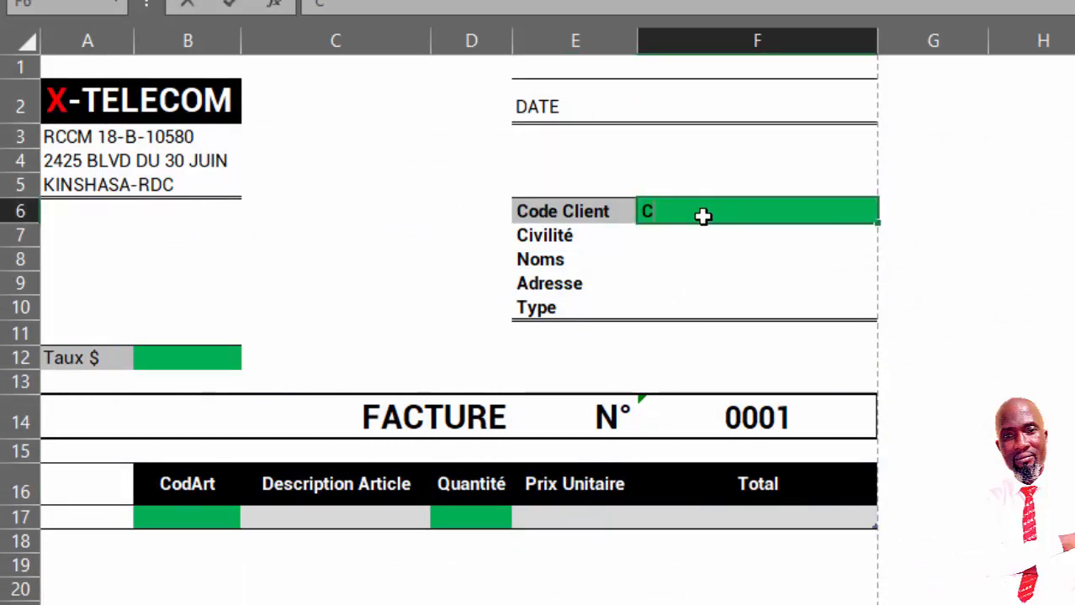
pyautogui.write('0001')
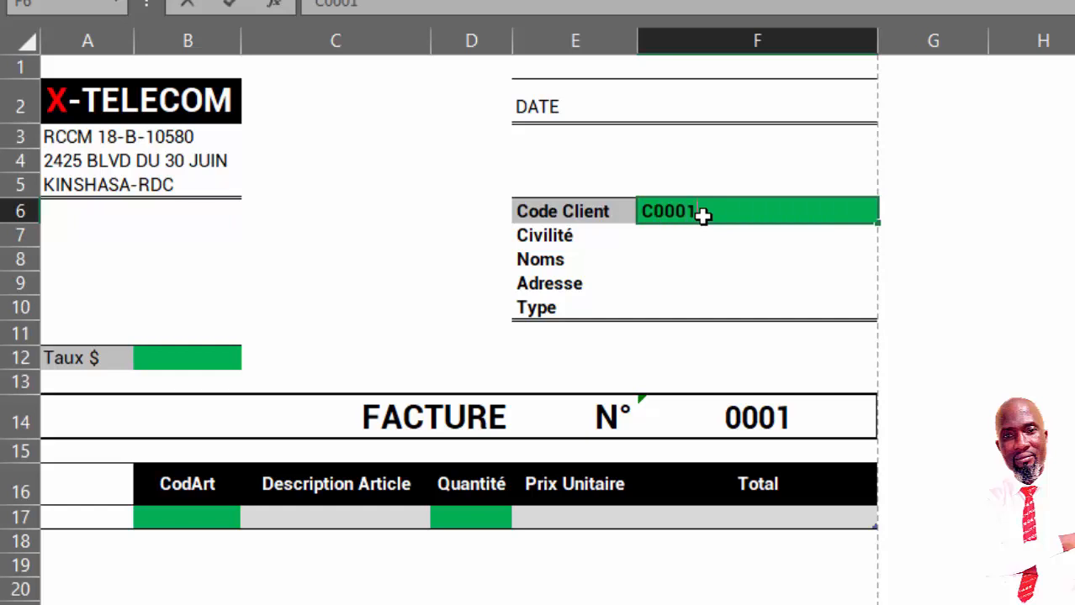
pyautogui.press('Return')
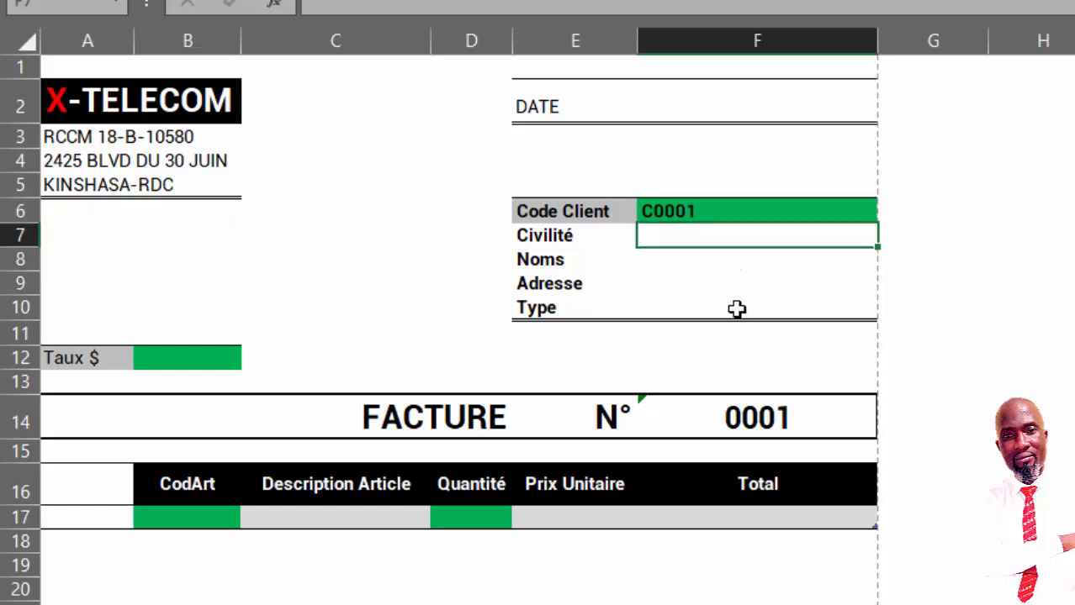
pyautogui.click(768, 101)
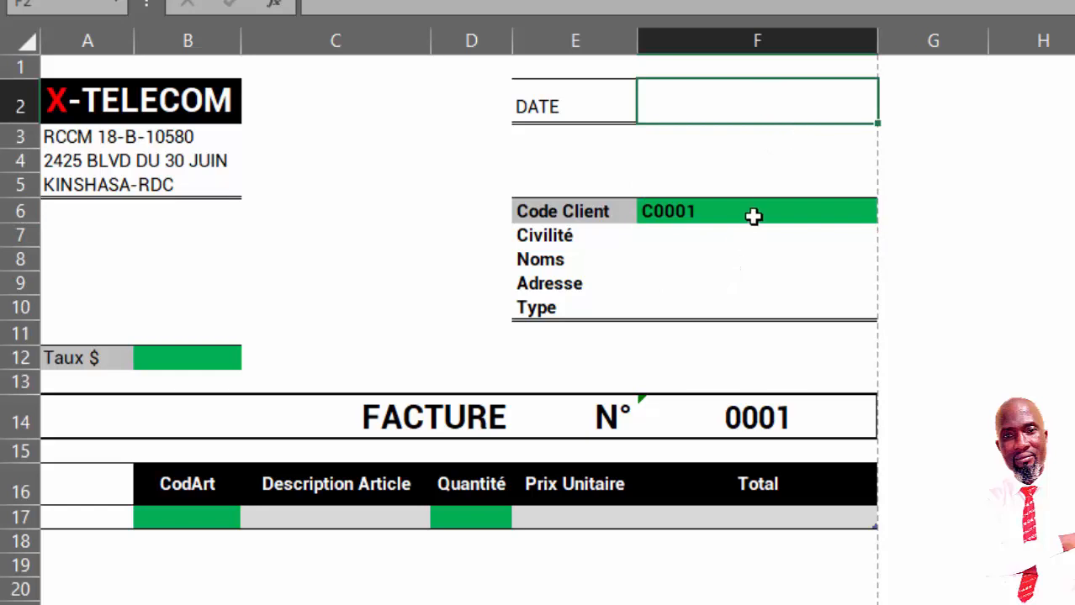
pyautogui.click(679, 238)
pyautogui.click(679, 209)
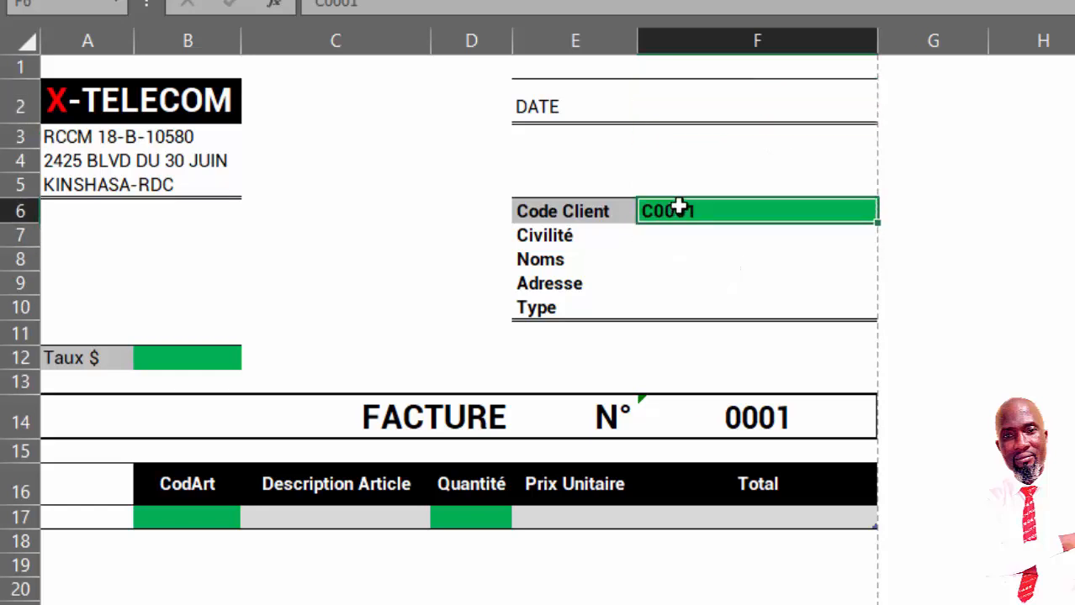
pyautogui.write('C0015')
pyautogui.press('Return')
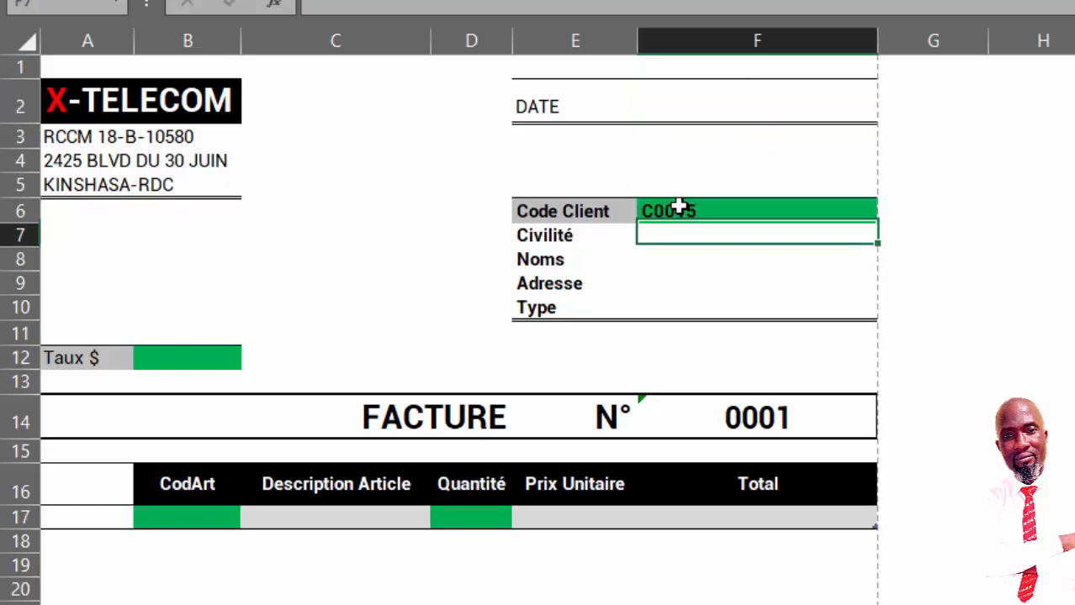
pyautogui.click(681, 207)
pyautogui.press('Delete')
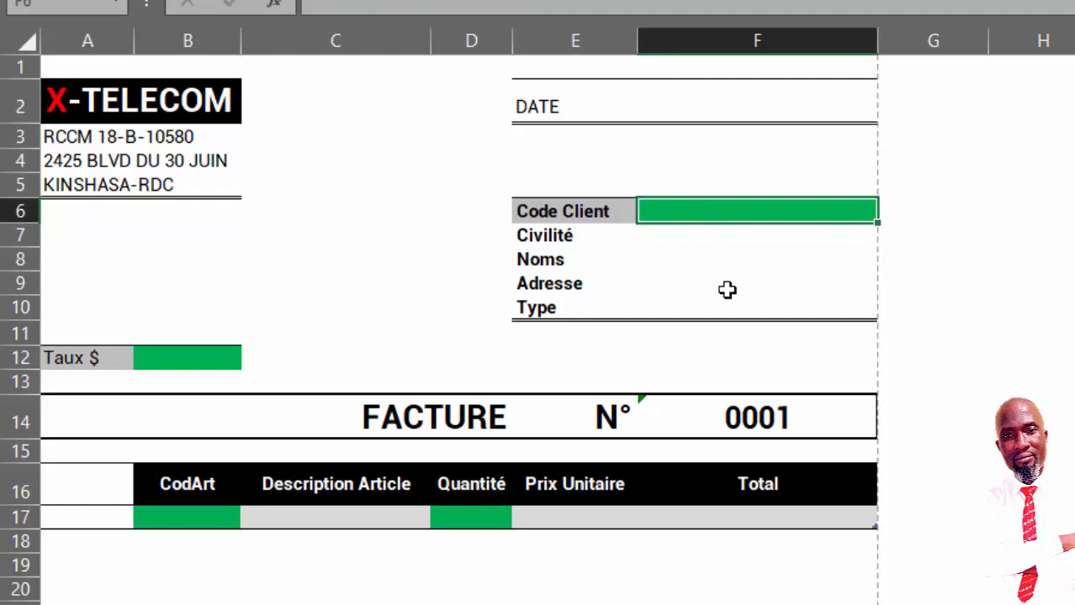
# Try the article code SJ1 in the CodArt cell B17, and clear the cell.
pyautogui.click(204, 358)
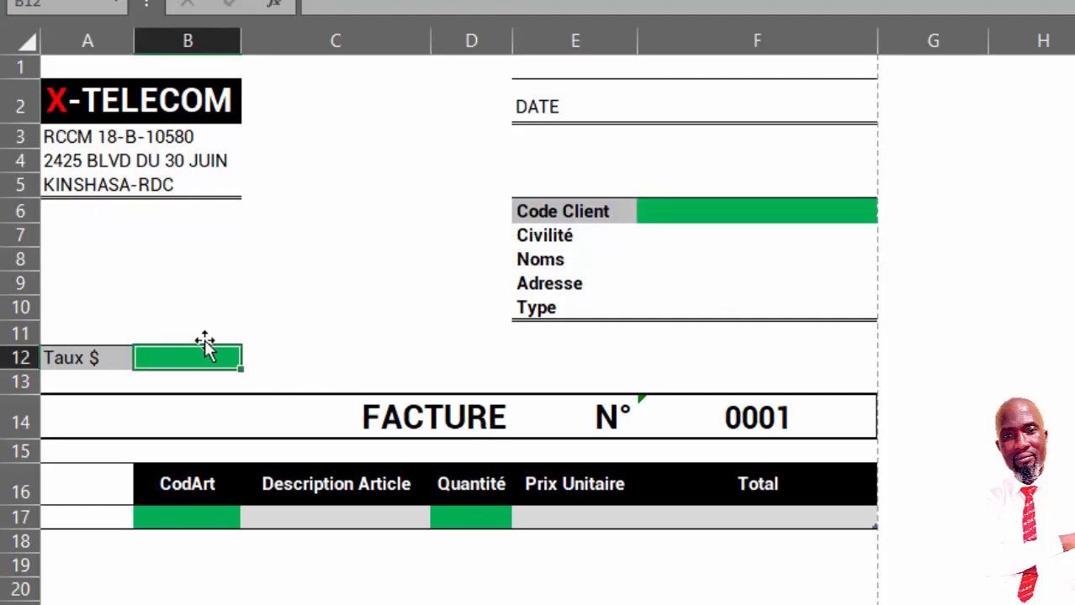
pyautogui.click(186, 522)
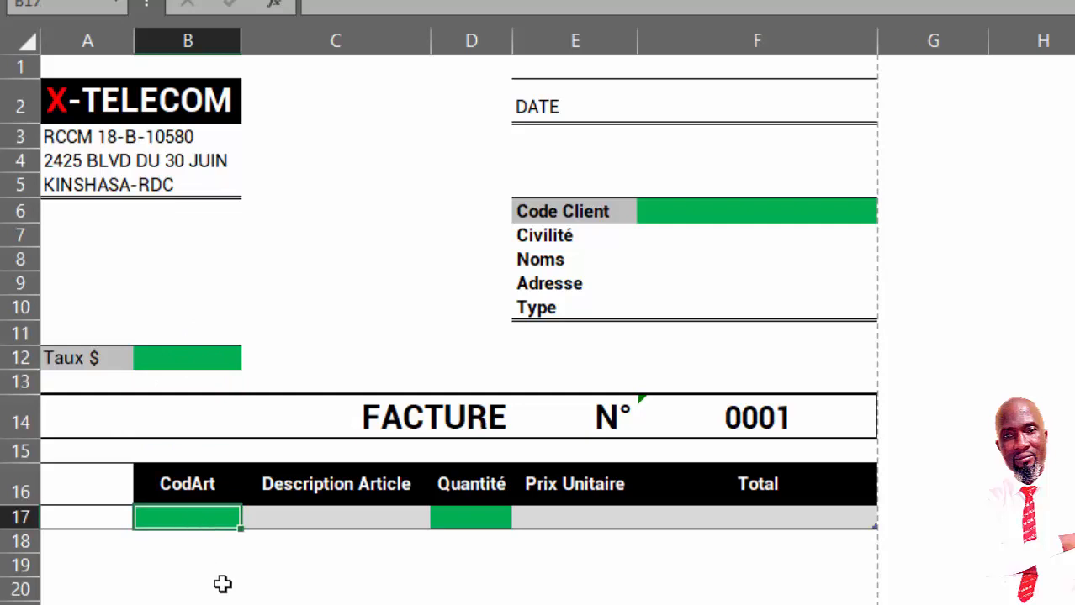
pyautogui.click(271, 518)
pyautogui.click(172, 516)
pyautogui.write('SJ1')
pyautogui.press('Return')
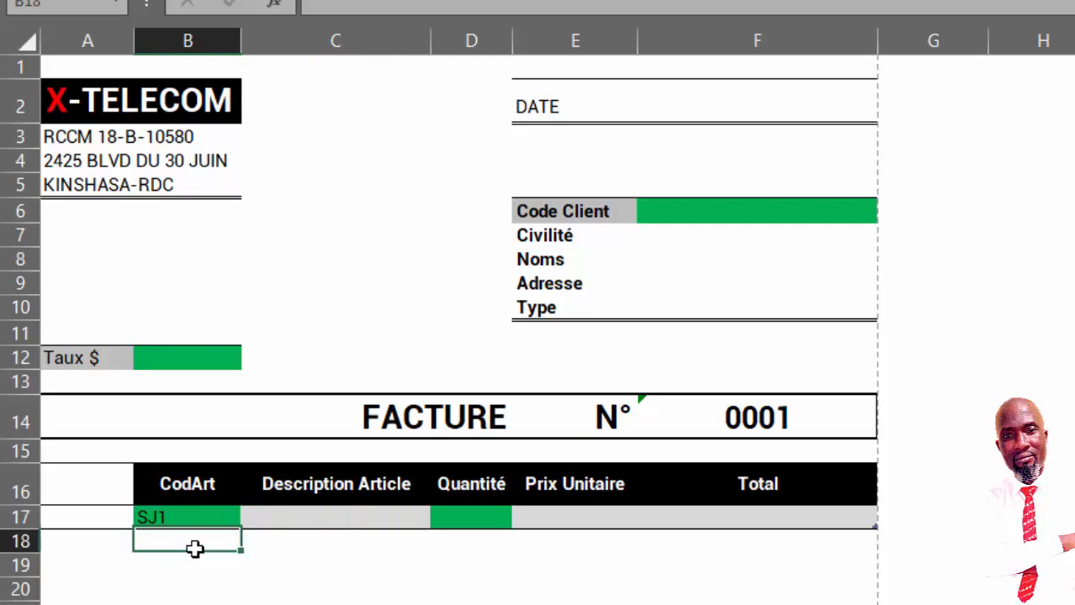
pyautogui.click(336, 518)
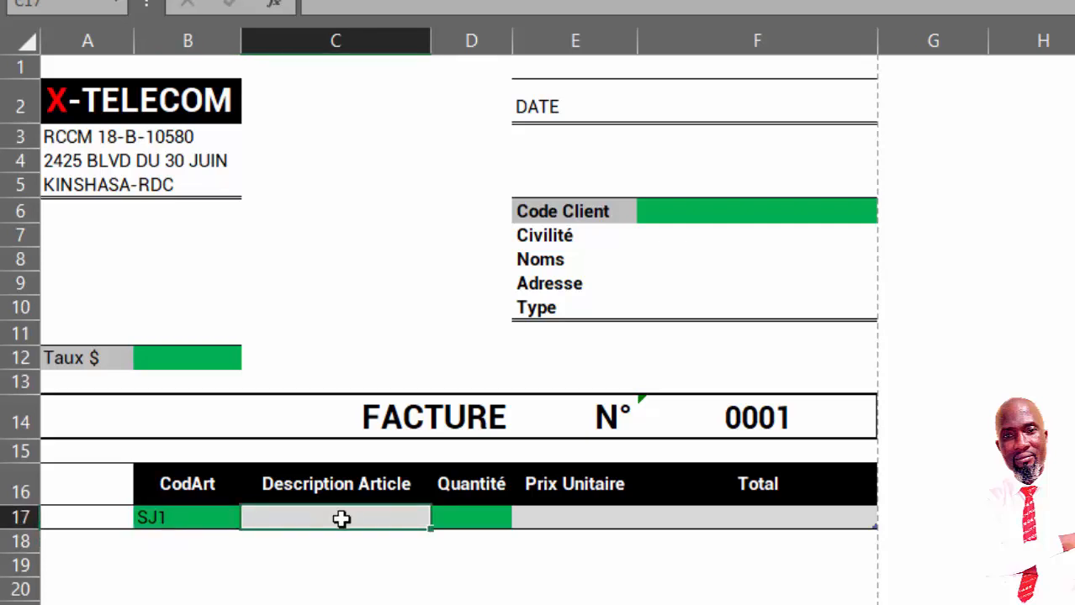
pyautogui.click(194, 518)
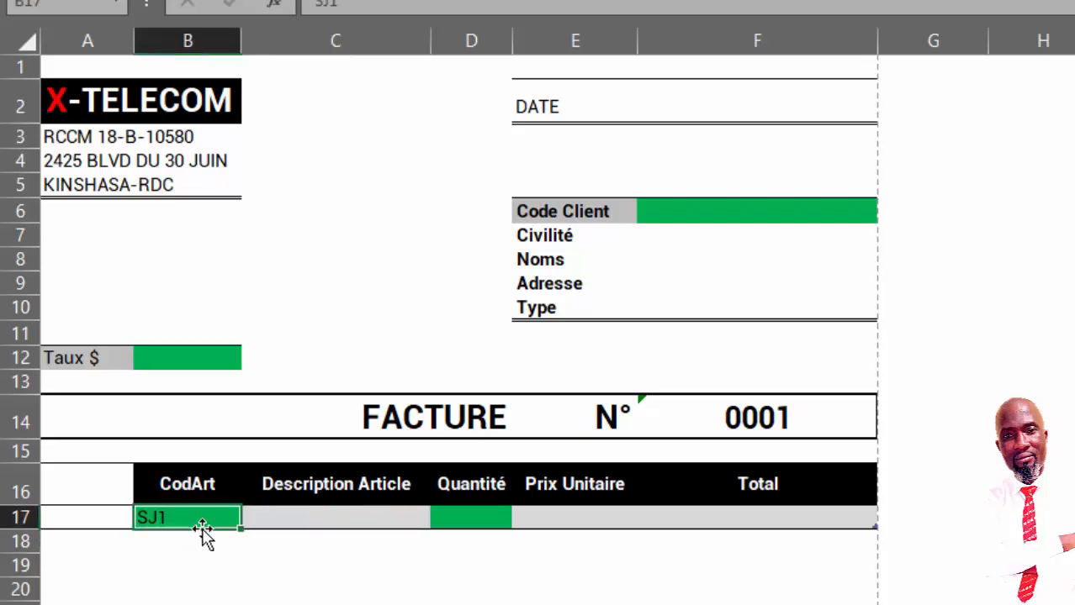
pyautogui.press('Delete')
# Try a quantity of 1 in the Quantité cell D17, and clear the cell.
pyautogui.click(456, 518)
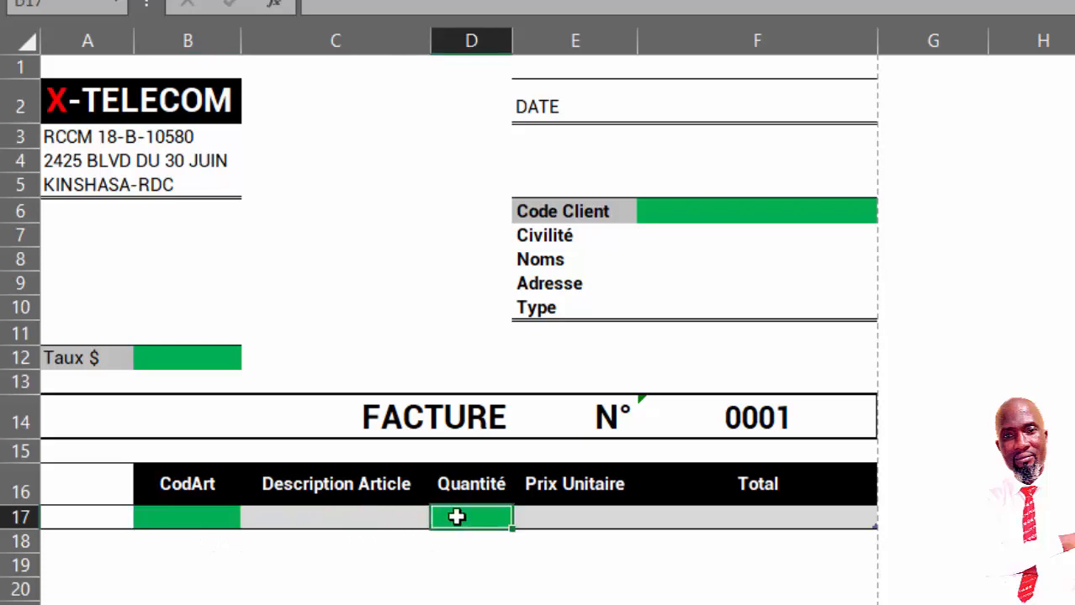
pyautogui.write('1')
pyautogui.press('Return')
pyautogui.click(455, 518)
pyautogui.press('Delete')
# Examine the Total HT, Total TTC and Remise 5% cells at the bottom of the invoice, and return to its header.
pyautogui.scroll(-4, 598, 526)
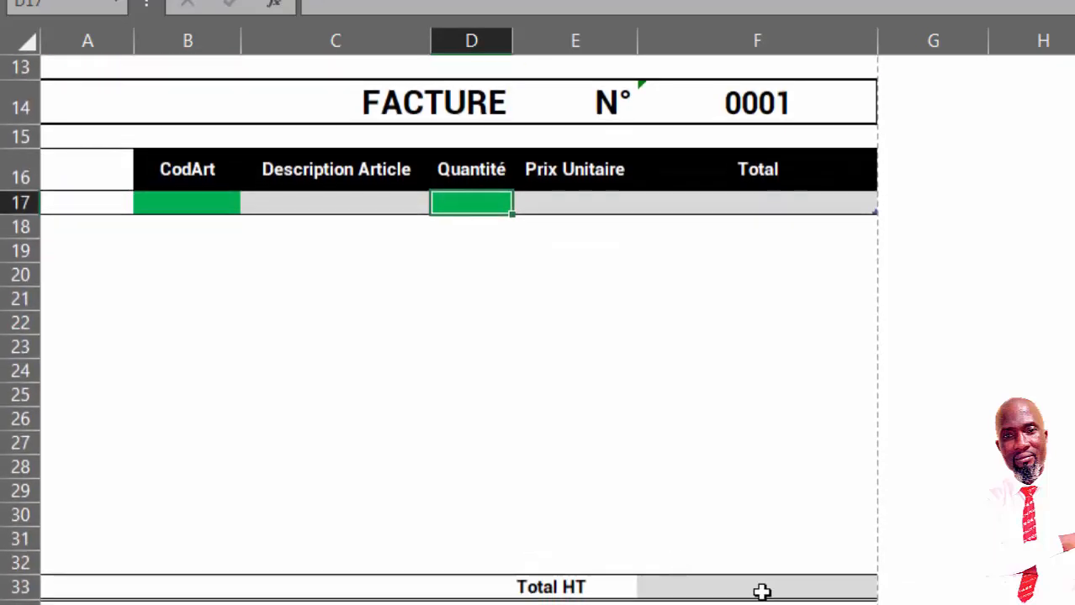
pyautogui.click(761, 592)
pyautogui.scroll(-2, 712, 545)
pyautogui.click(784, 455)
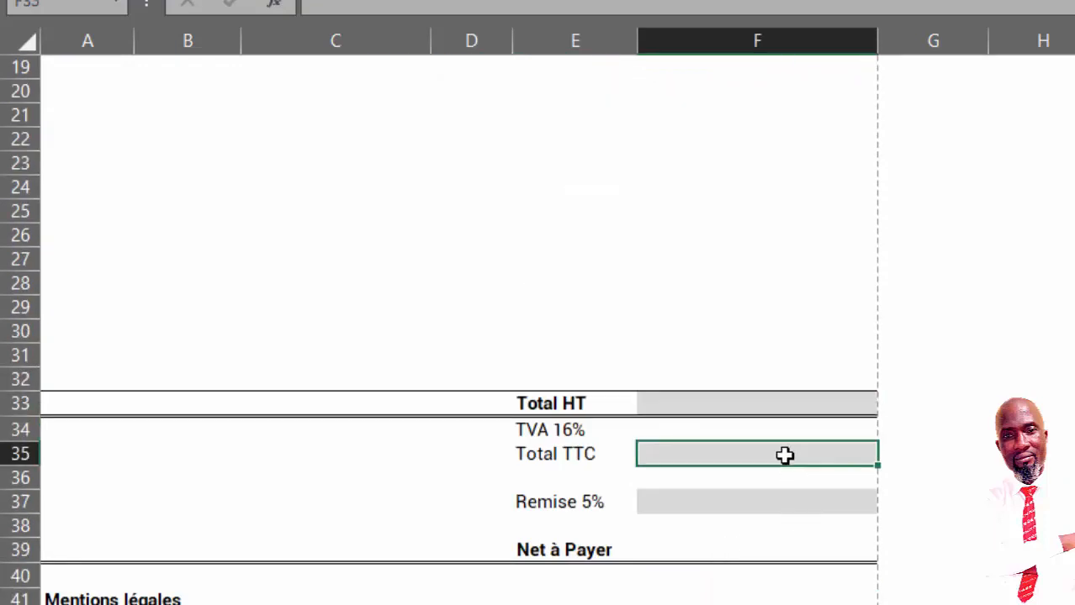
pyautogui.click(761, 503)
pyautogui.scroll(5, 759, 505)
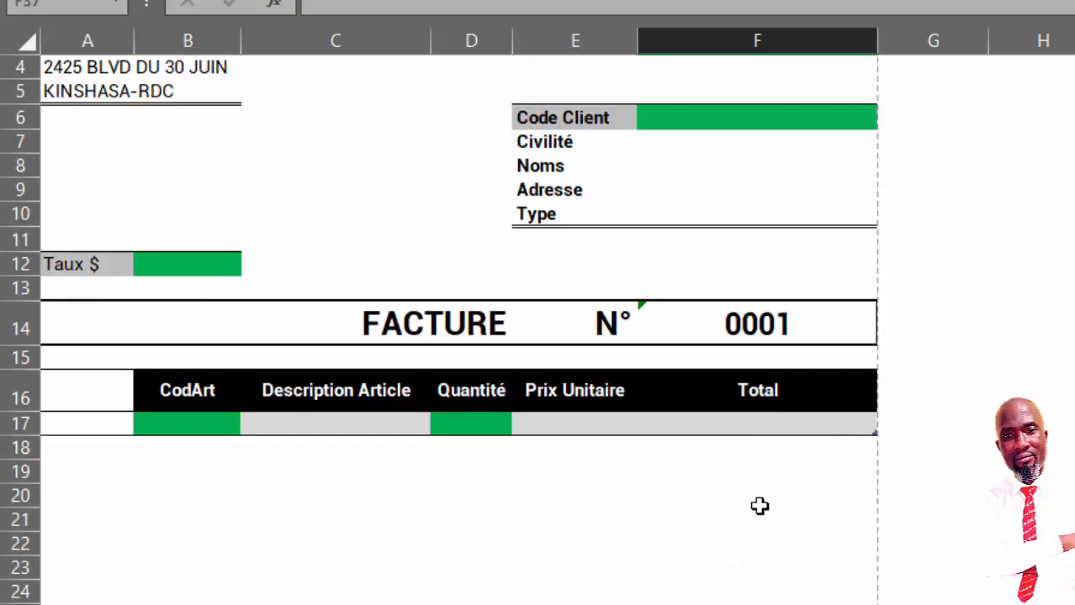
pyautogui.scroll(1, 759, 505)
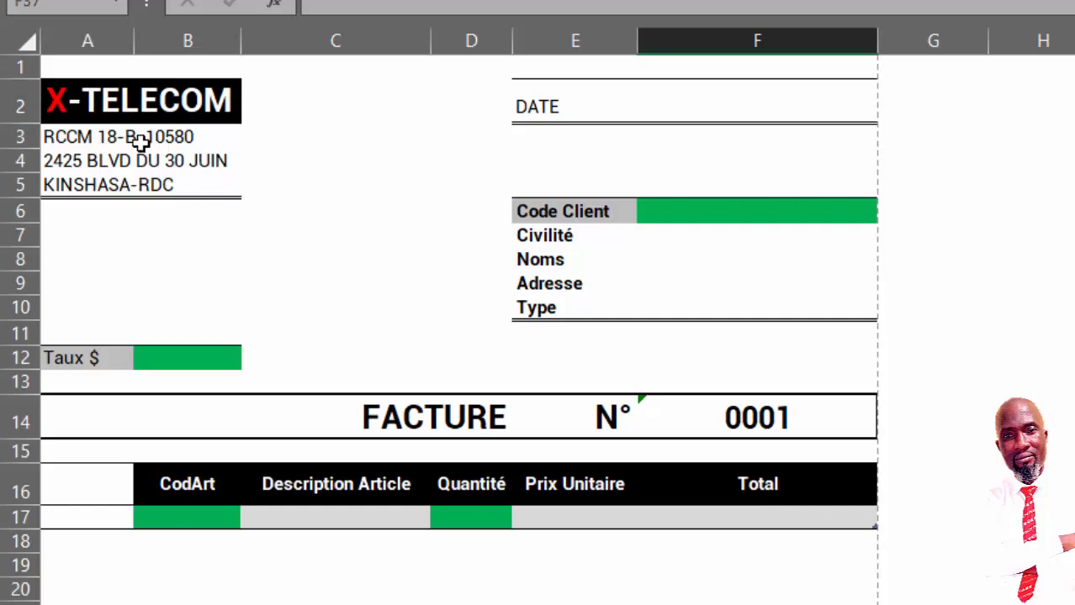
# Preview the printed invoice page enlarged, examine it from header to totals, and return to the worksheet.
pyautogui.hotkey('ctrl', 'p')
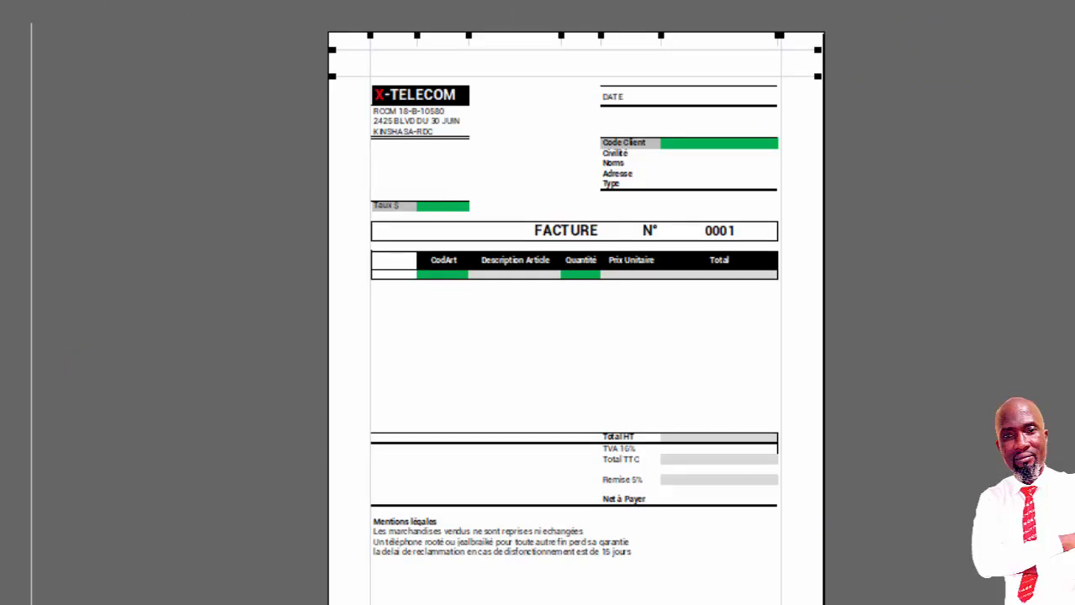
pyautogui.click(1062, 602)
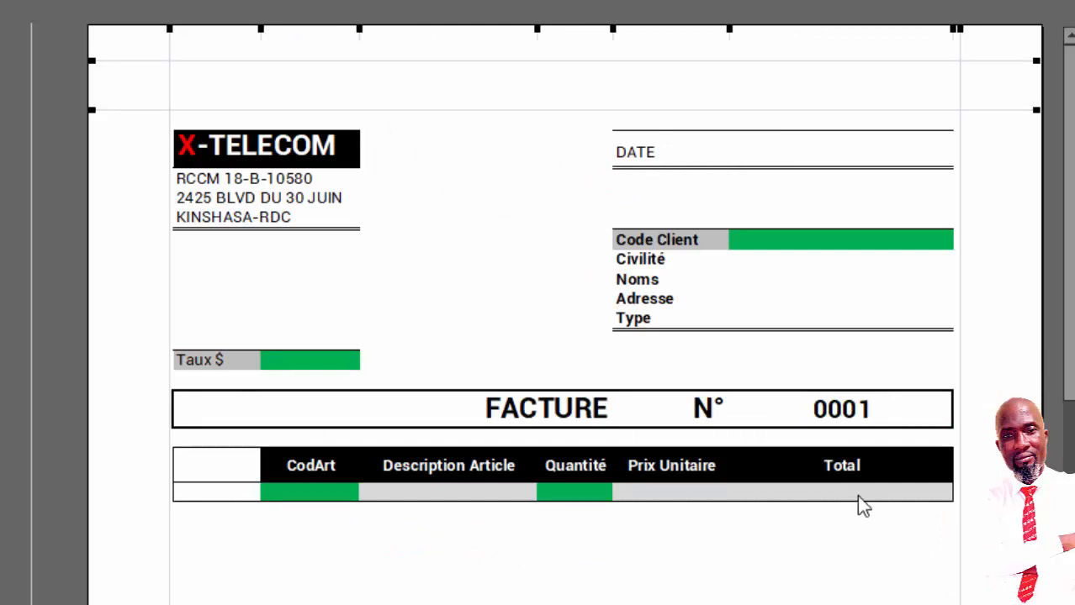
pyautogui.scroll(-5, 774, 368)
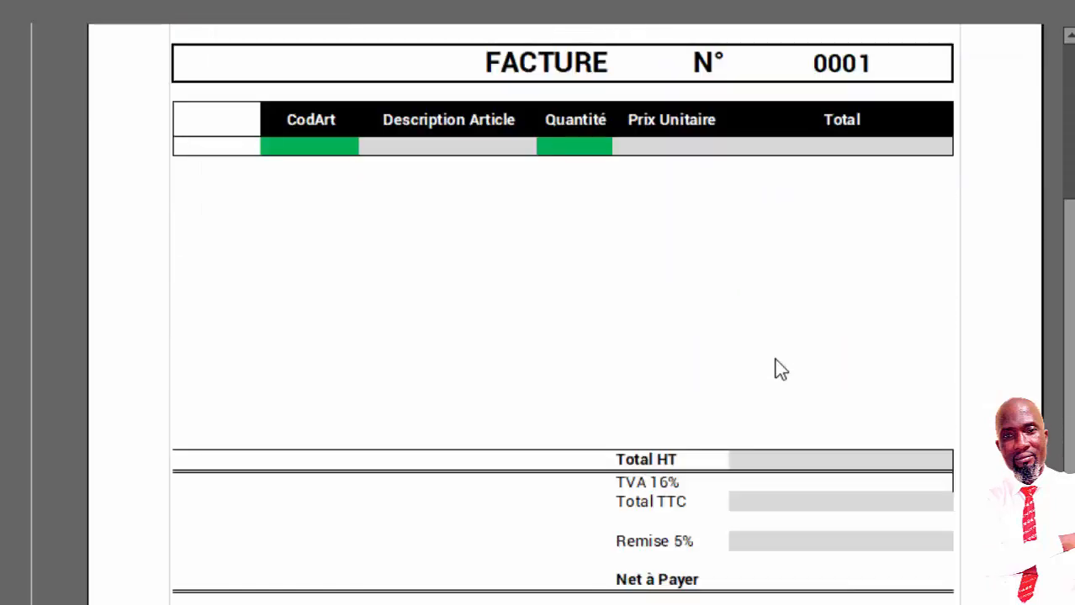
pyautogui.scroll(-3, 776, 362)
pyautogui.scroll(7, 775, 360)
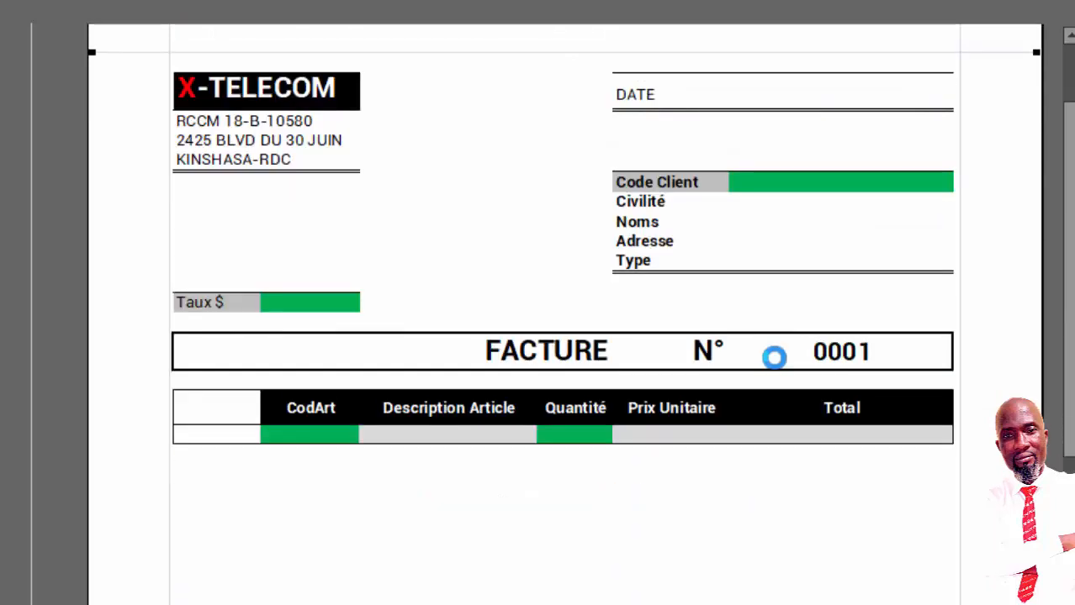
pyautogui.scroll(1, 775, 357)
pyautogui.press('Escape')
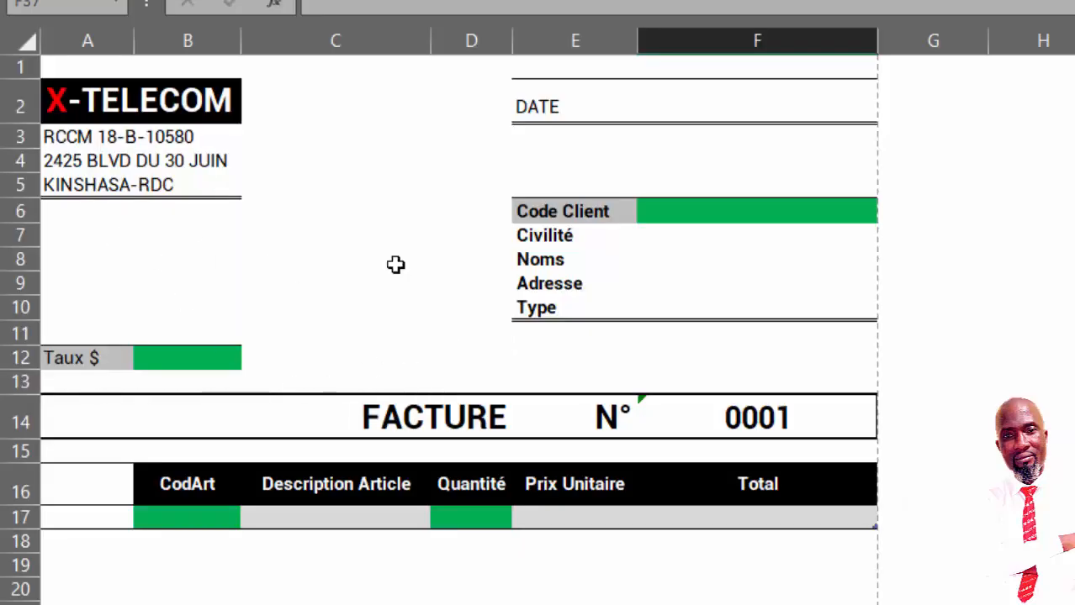
# Enter =AUJOURDHUI() in the DATE cell F2 to insert today's date.
pyautogui.click(753, 107)
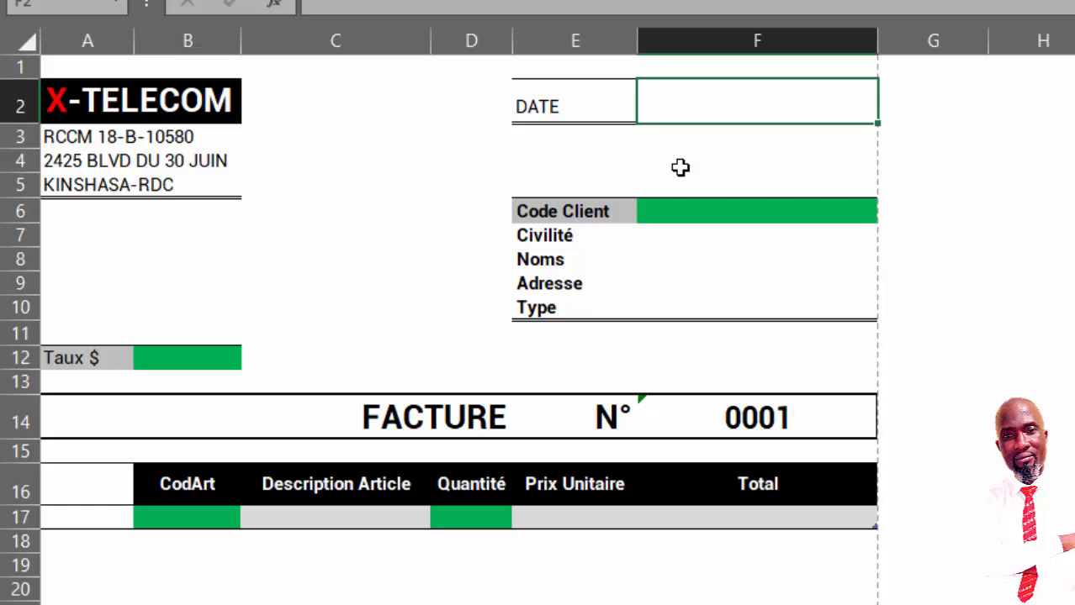
pyautogui.press('F2')
pyautogui.write('+')
pyautogui.press('BackSpace')
pyautogui.write('=au')
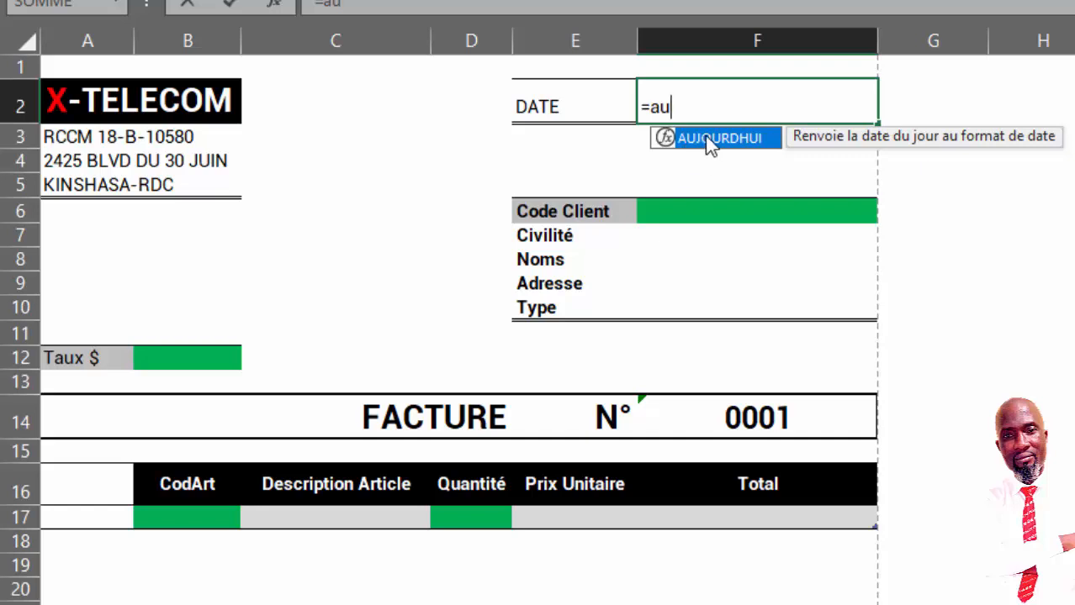
pyautogui.doubleClick(706, 139)
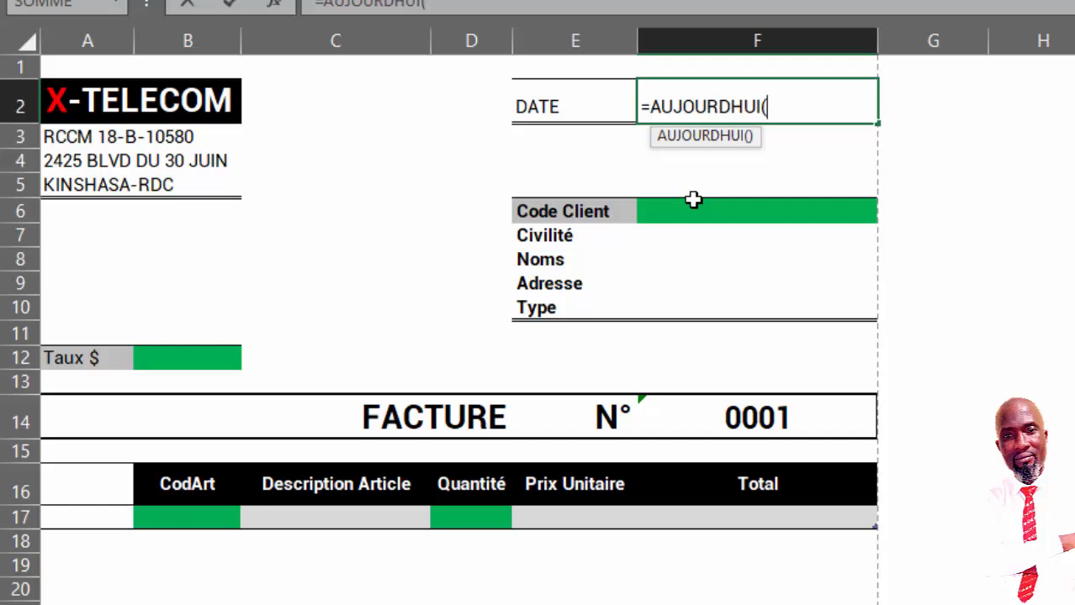
pyautogui.write(')')
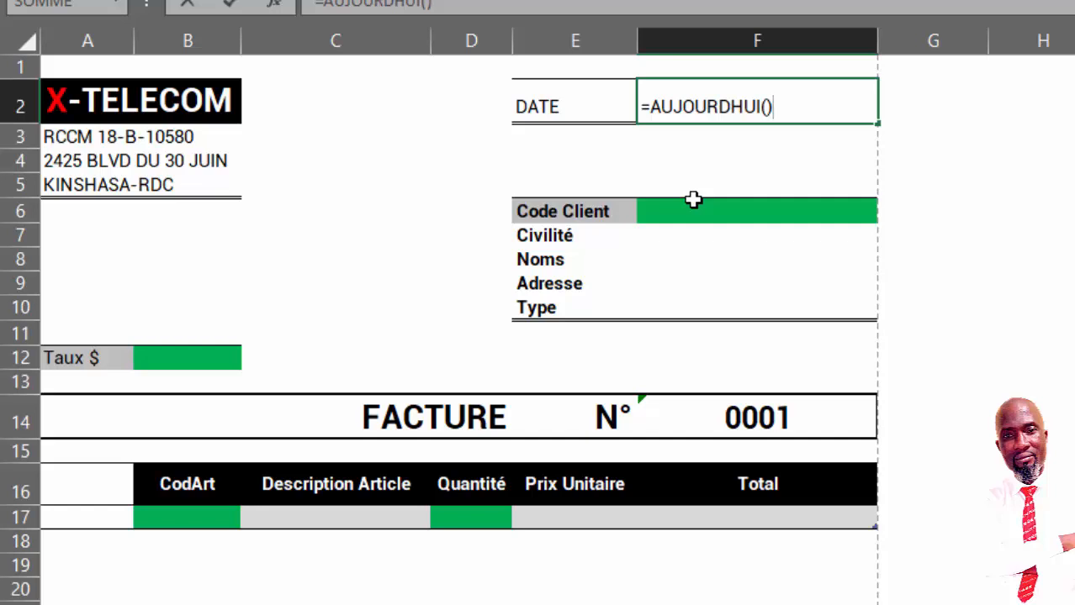
pyautogui.press('Return')
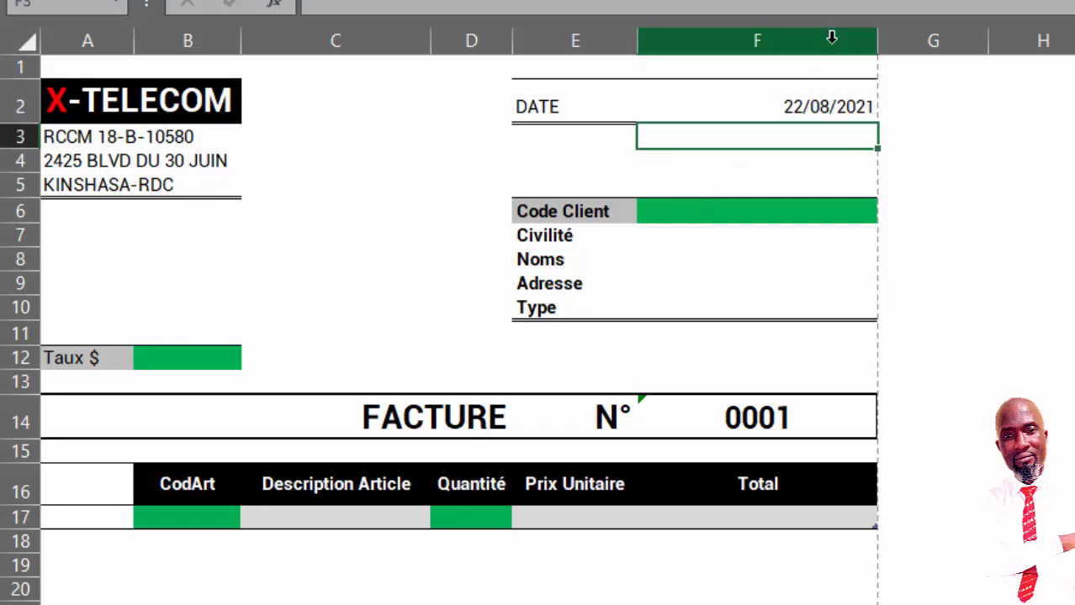
pyautogui.click(773, 100)
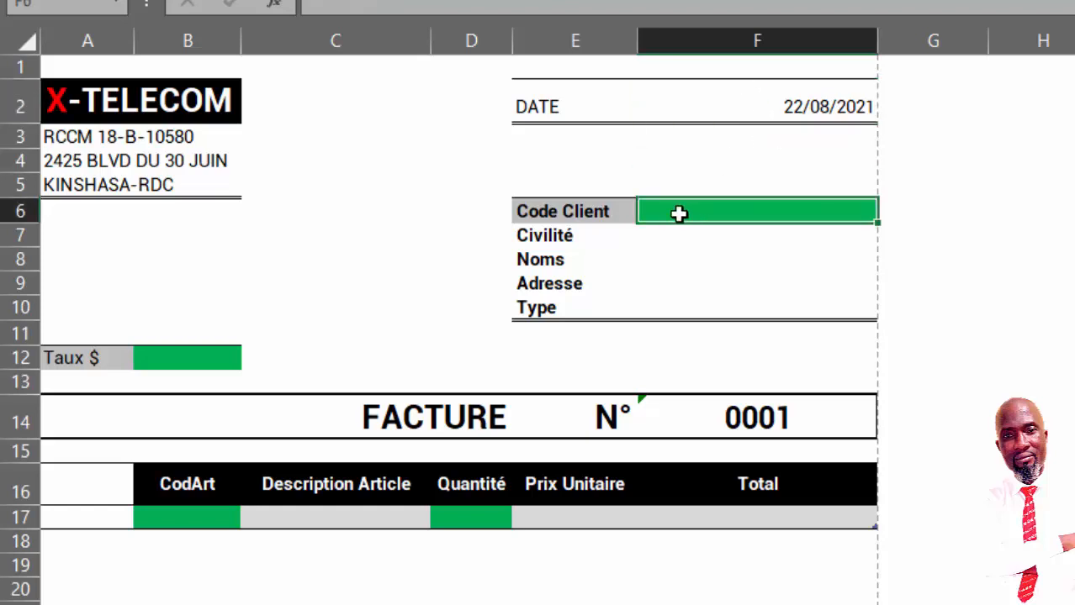
# Enter =RECHERCHEV(F6;LISTECLIENT;2;0) in the Civilité cell F7 to look up the client's title from Code Client.
pyautogui.click(664, 236)
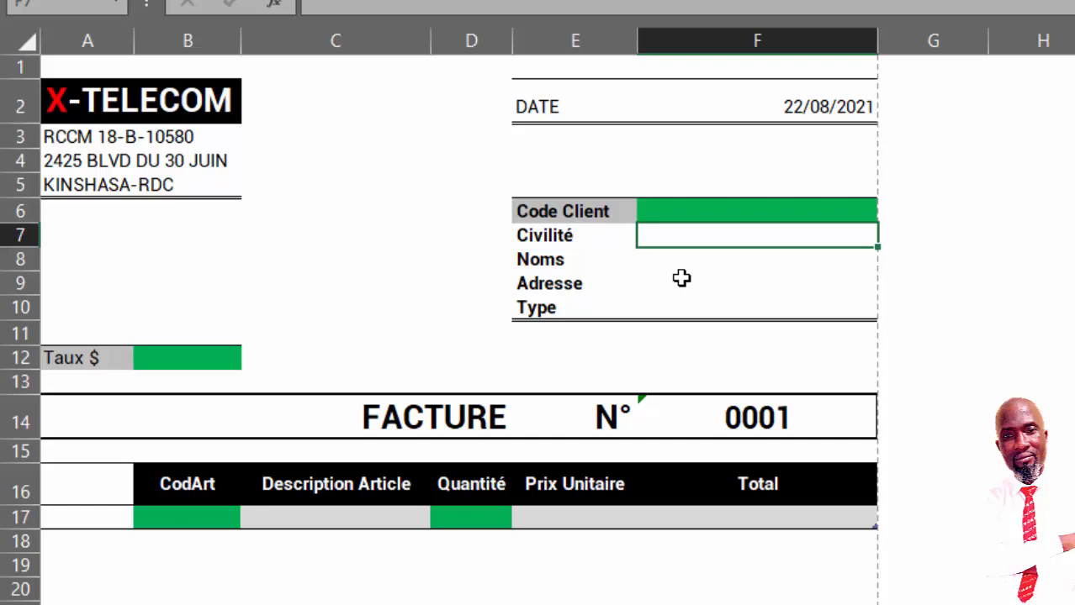
pyautogui.write('=')
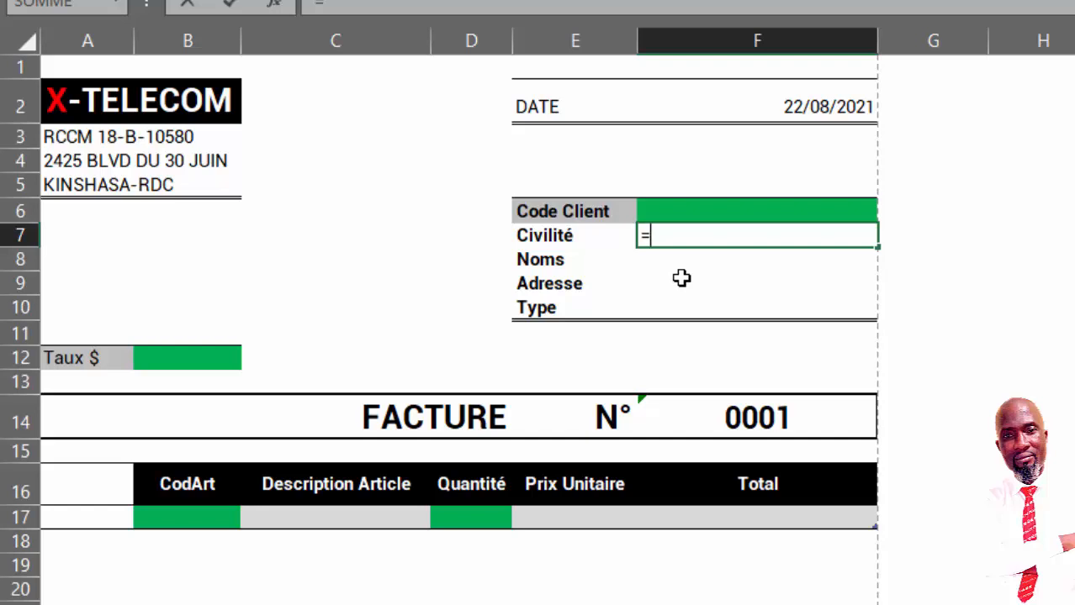
pyautogui.write('rec')
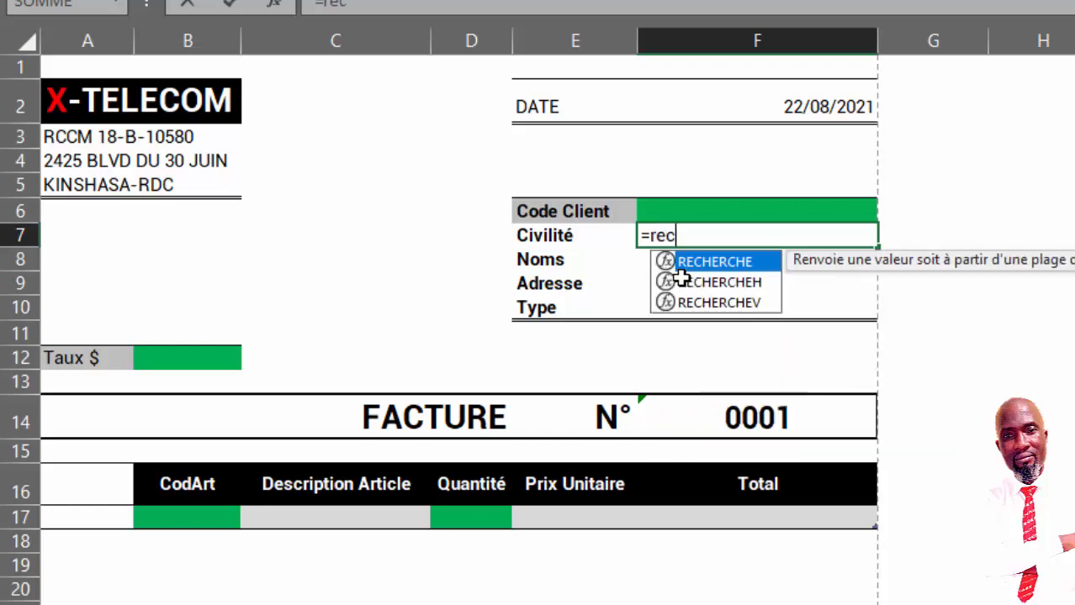
pyautogui.write('her')
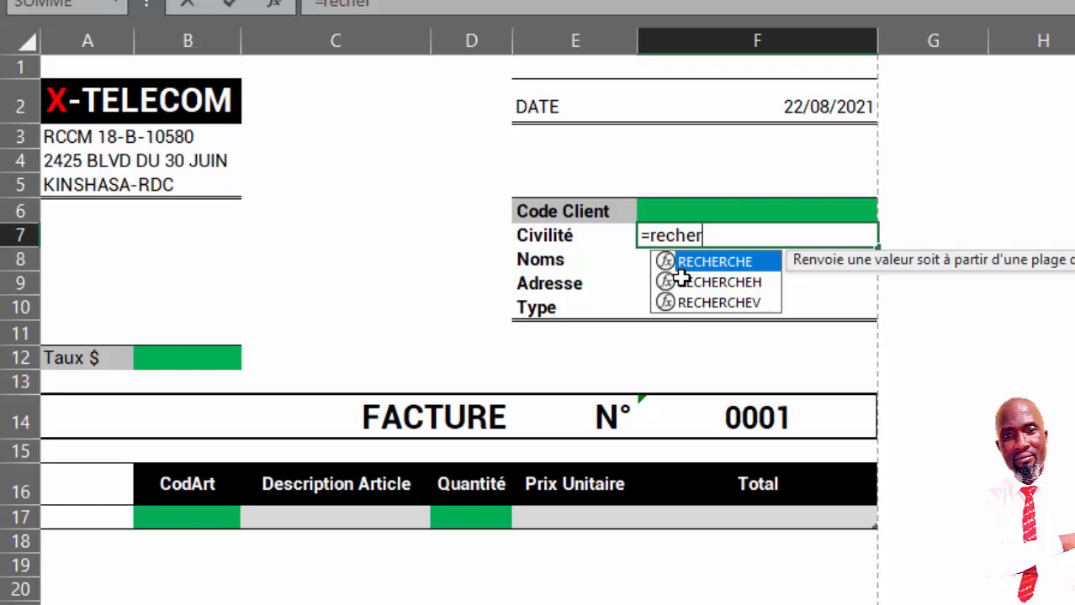
pyautogui.doubleClick(725, 305)
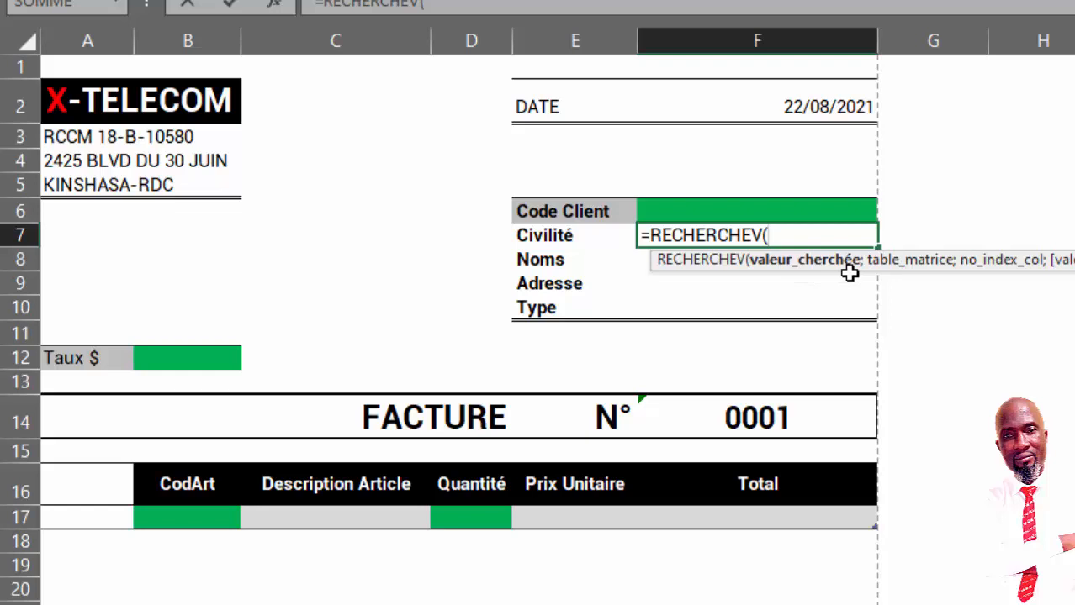
pyautogui.click(677, 209)
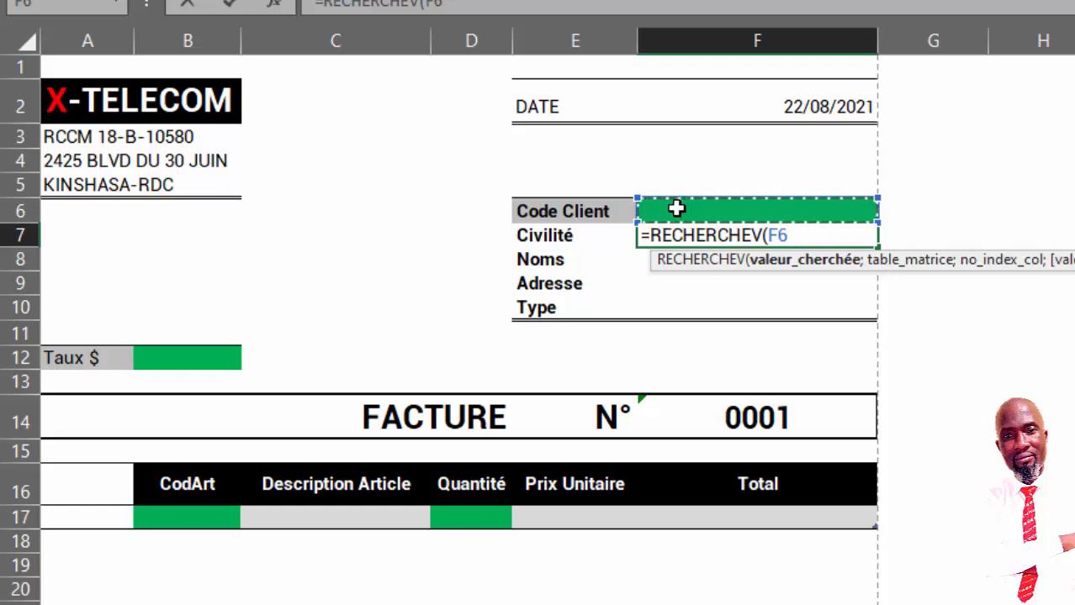
pyautogui.write(';')
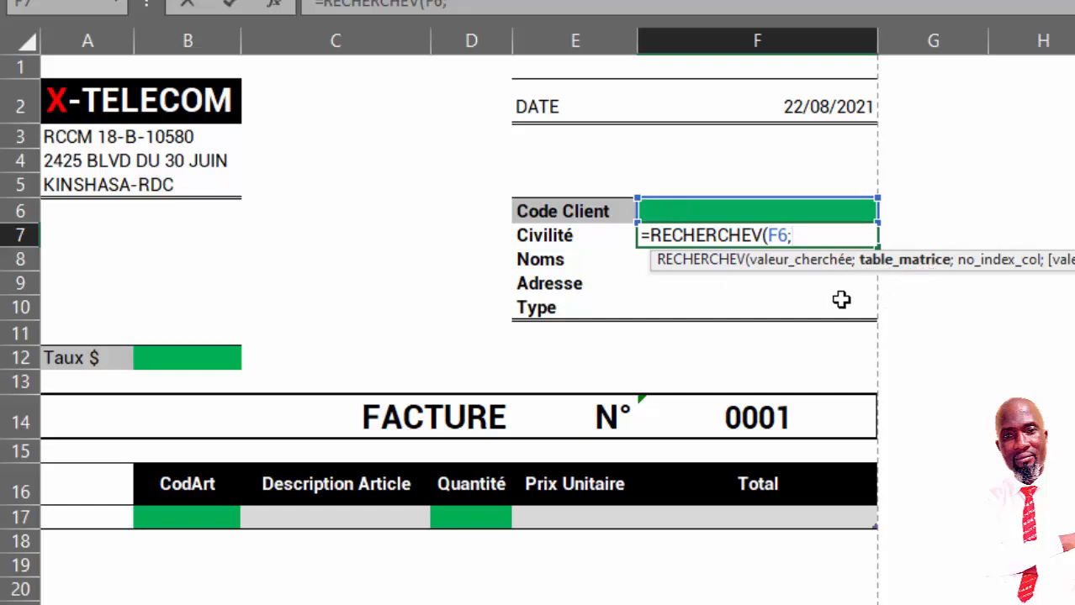
pyautogui.write('lis')
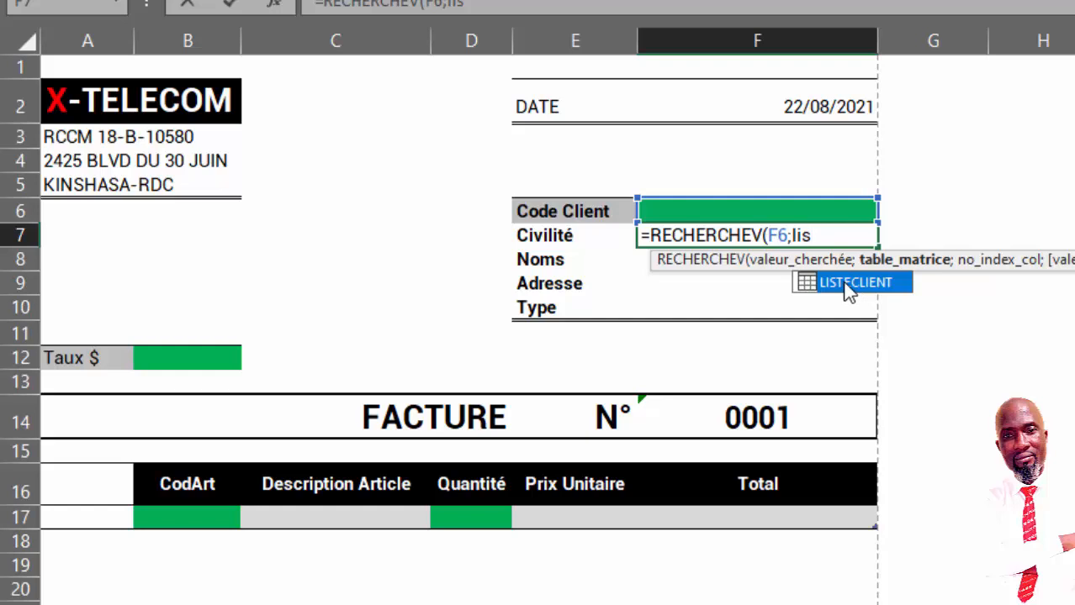
pyautogui.doubleClick(845, 284)
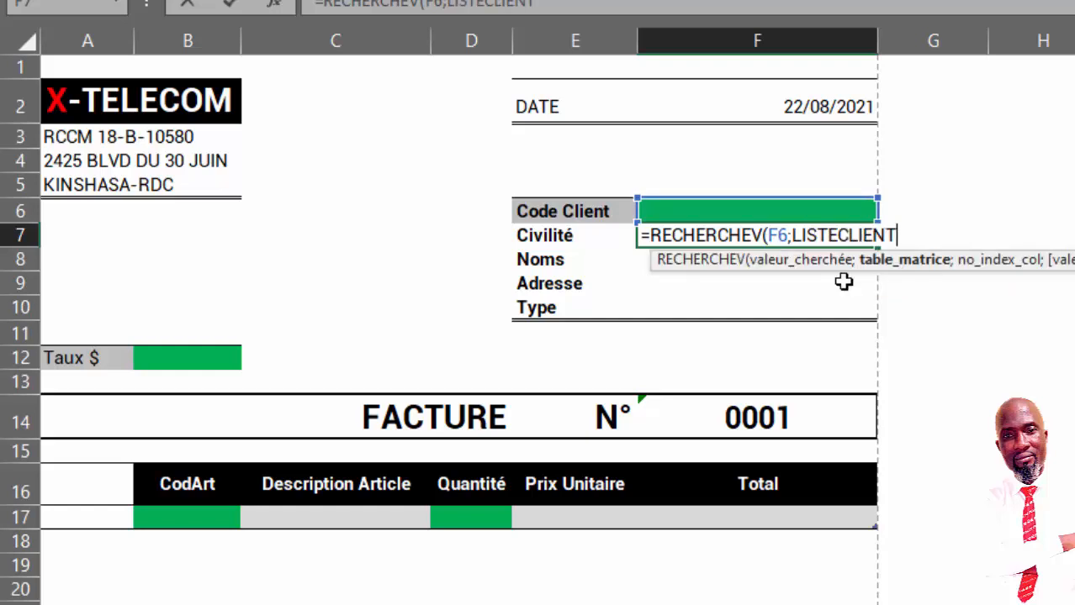
pyautogui.write(';')
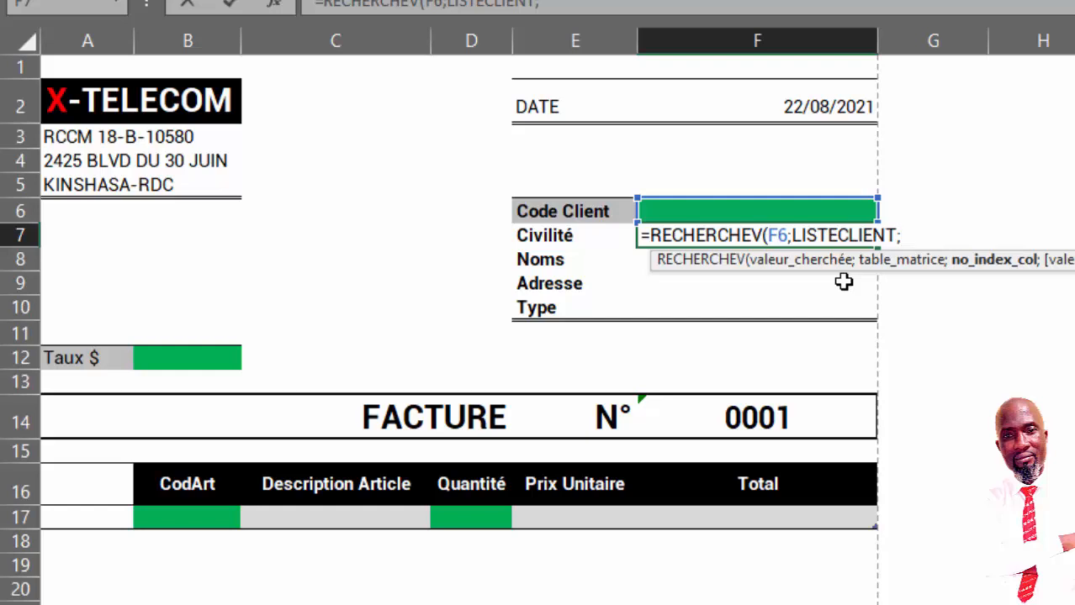
pyautogui.write('2')
pyautogui.write(';')
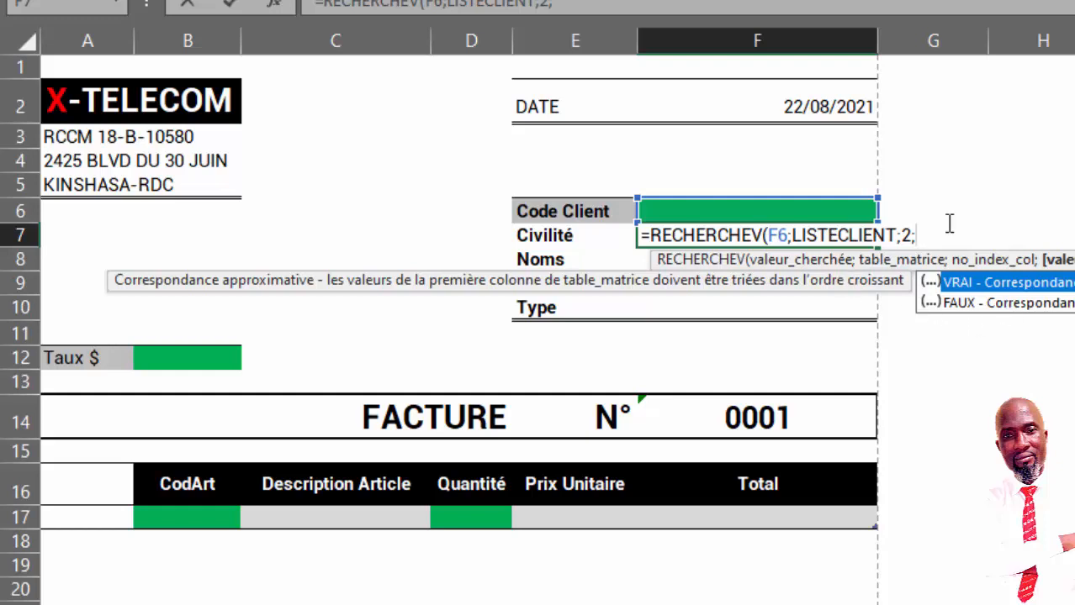
pyautogui.write('0')
pyautogui.write(')')
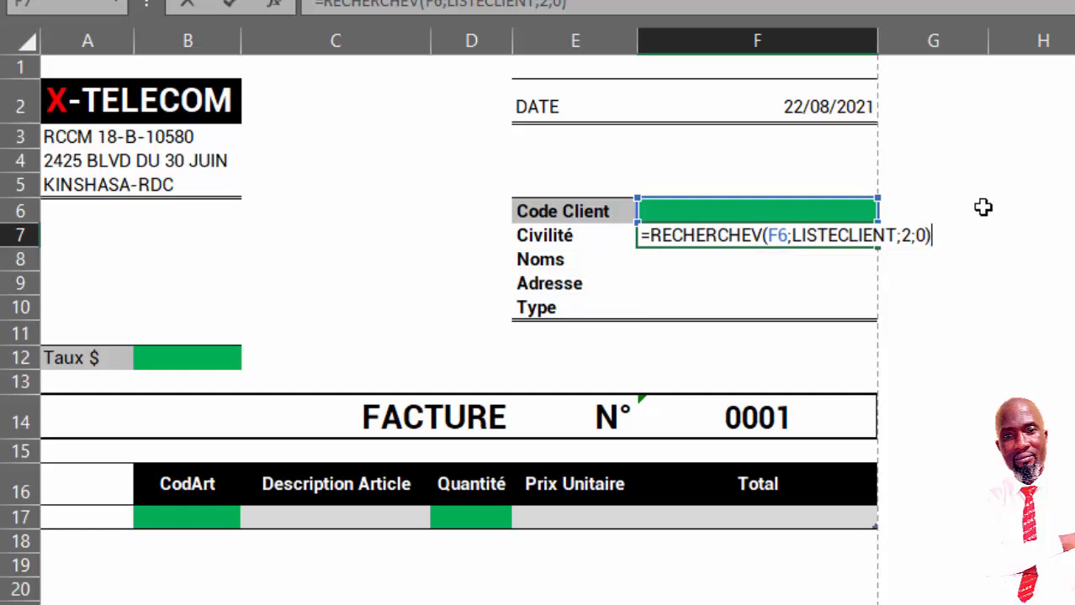
pyautogui.press('Return')
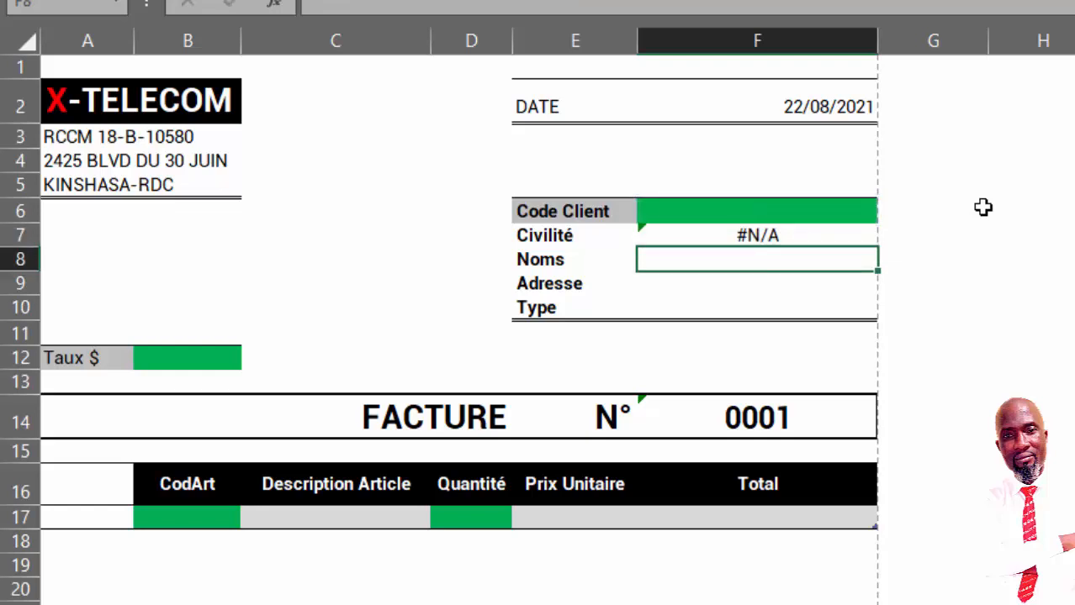
# Enter the first client's code in the Code Client cell F6 to test the Civilité lookup.
pyautogui.click(775, 231)
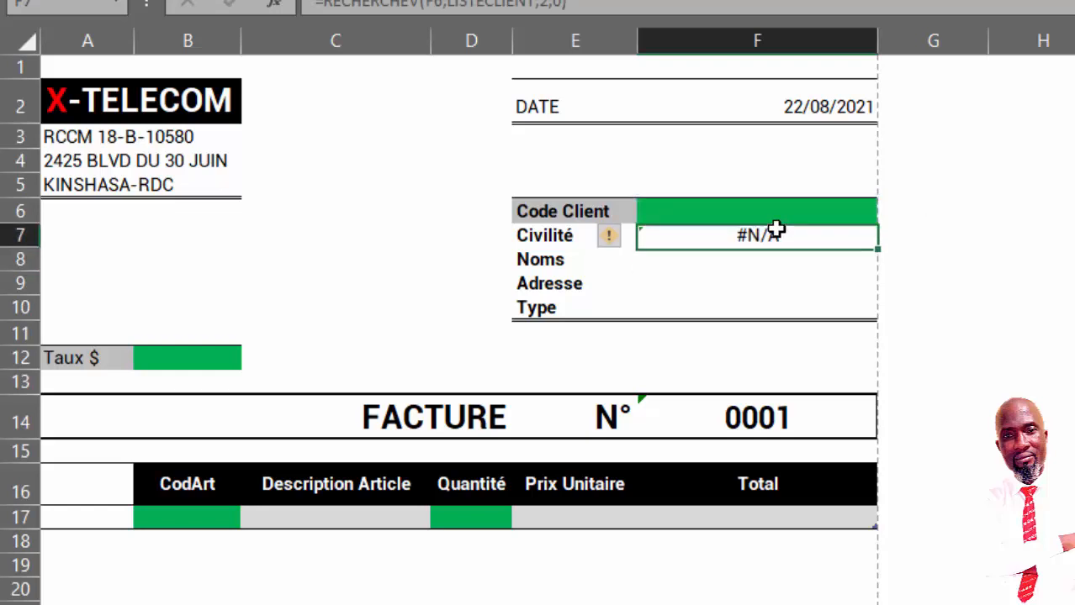
pyautogui.click(736, 207)
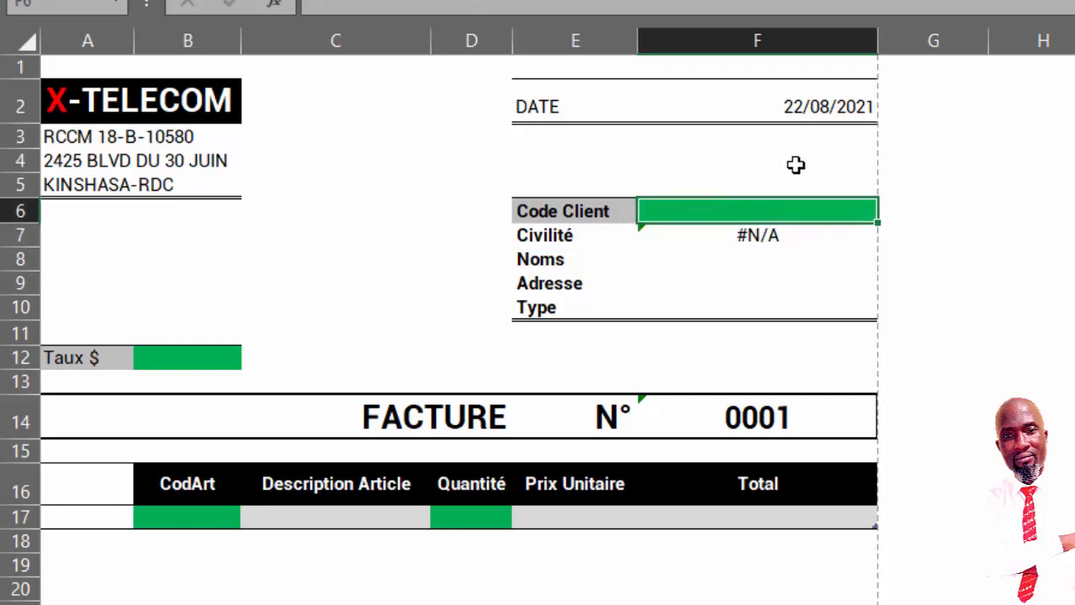
pyautogui.write('c0001')
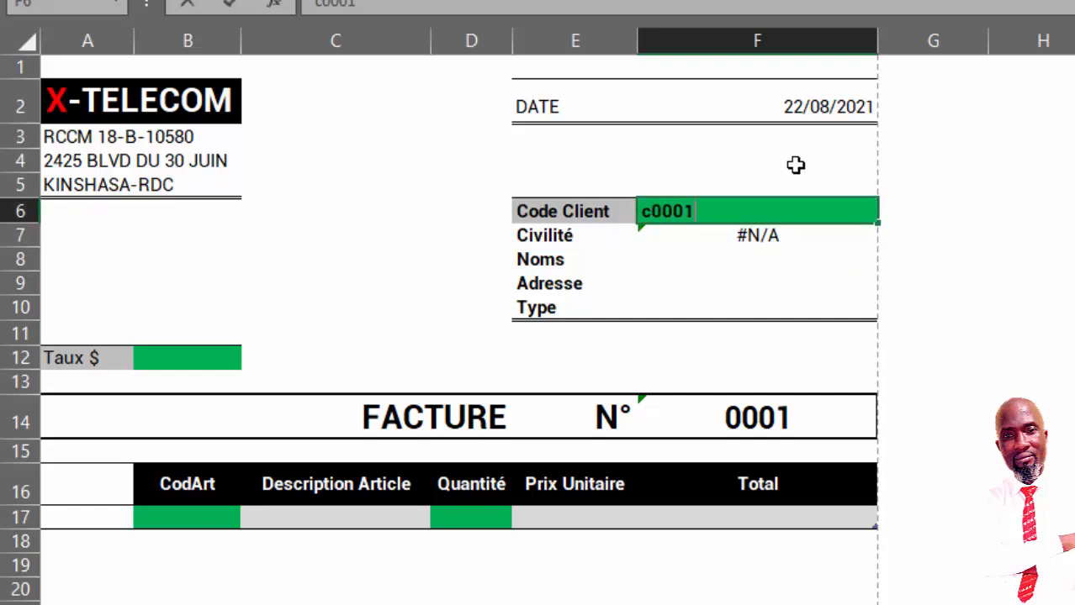
pyautogui.press('Return')
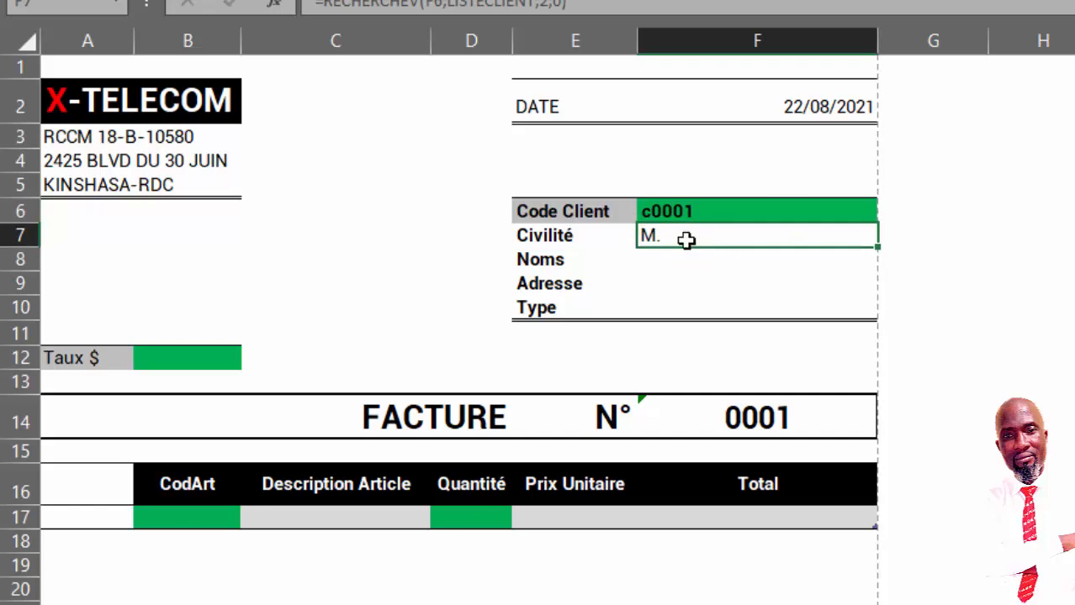
# Replace the code in the Code Client cell F6 with the fifth client's code, and dismiss the Internet Download Manager notice.
pyautogui.click(704, 207)
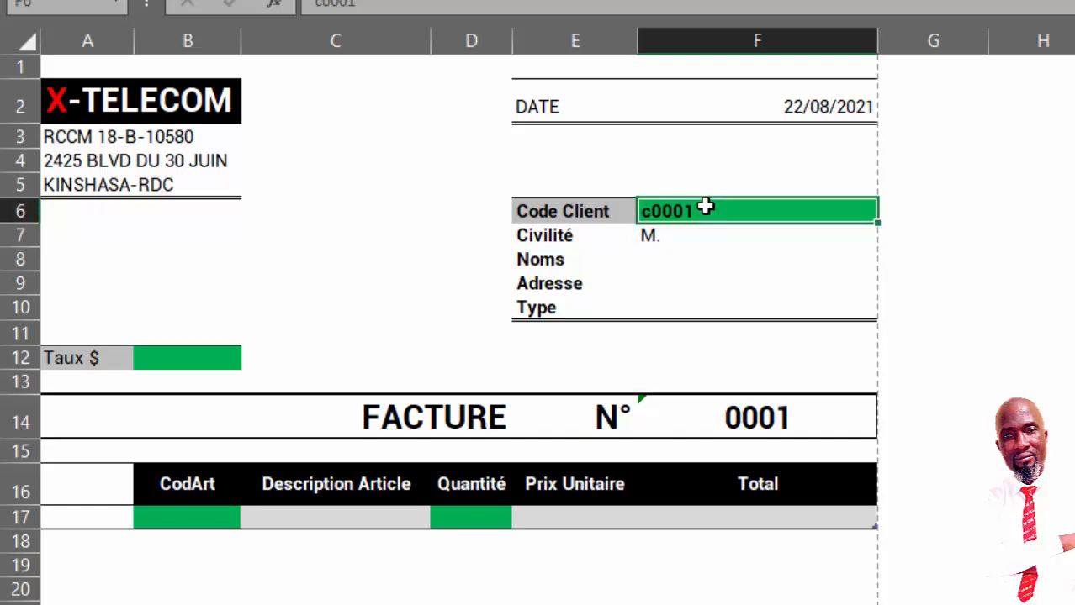
pyautogui.write('c0')
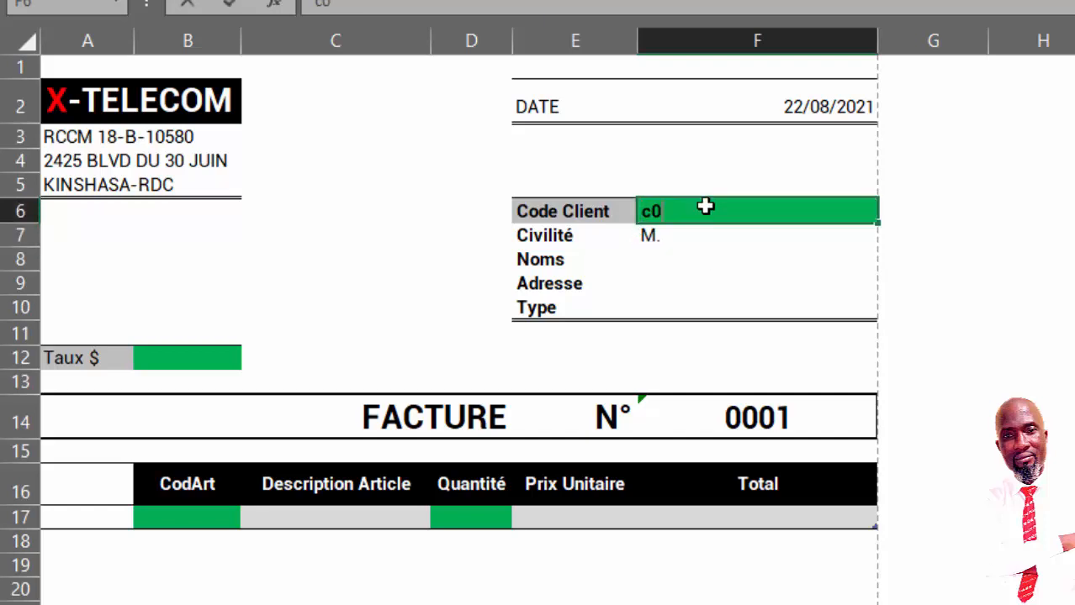
pyautogui.write('005')
pyautogui.press('Return')
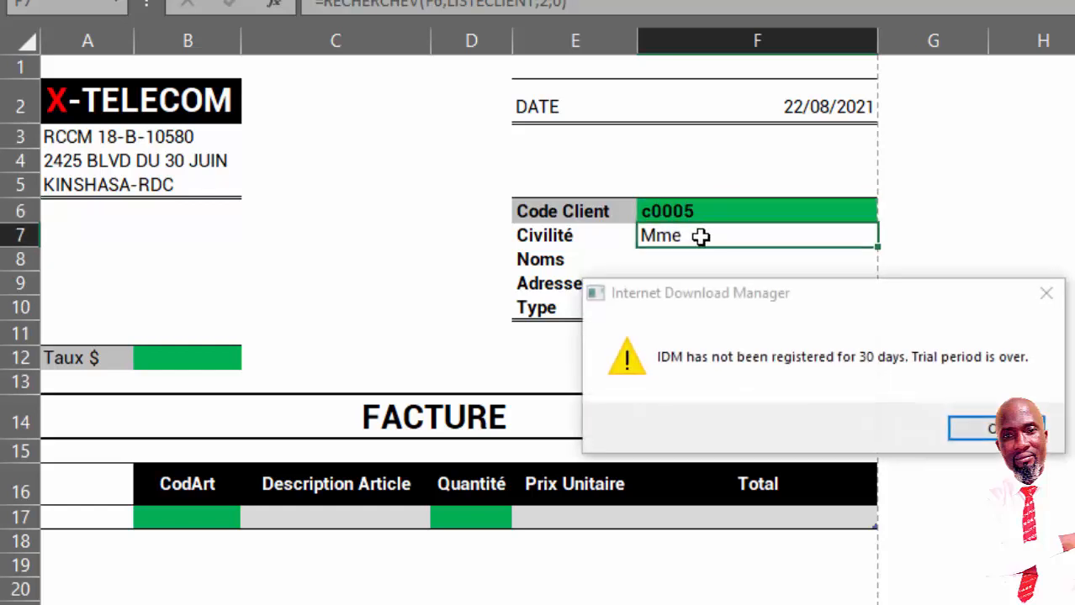
pyautogui.click(1042, 294)
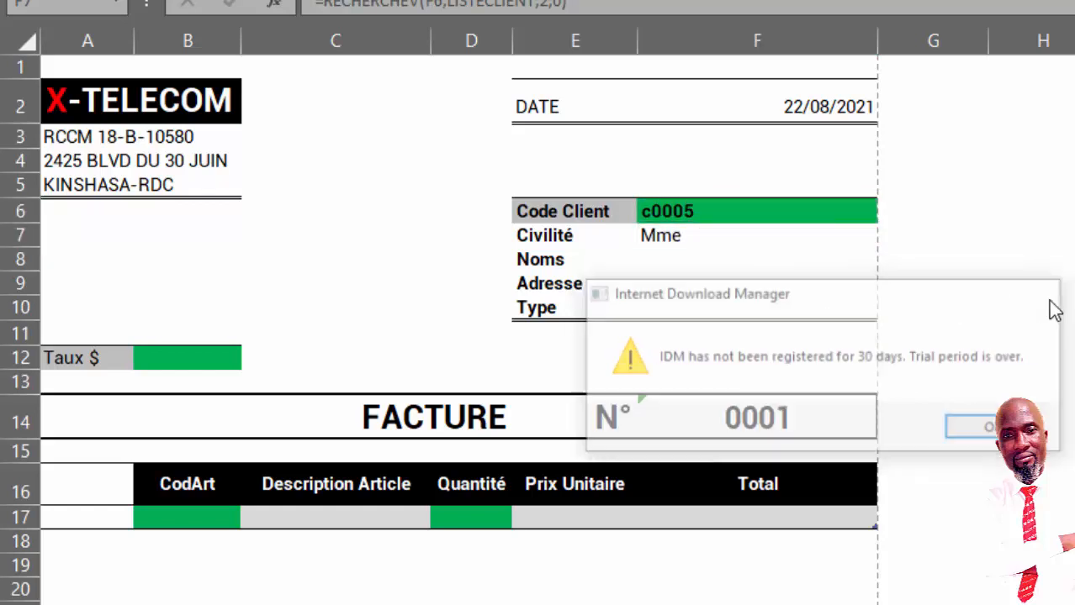
pyautogui.click(662, 245)
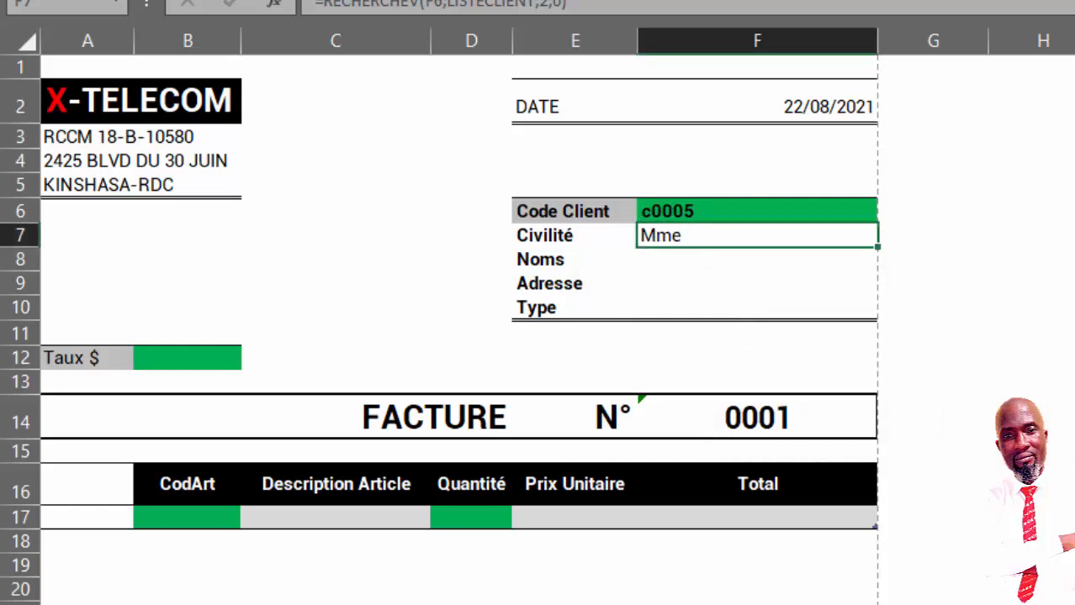
# Examine the column order of the client list from Compte through Civilité to Client.
pyautogui.click(324, 603)
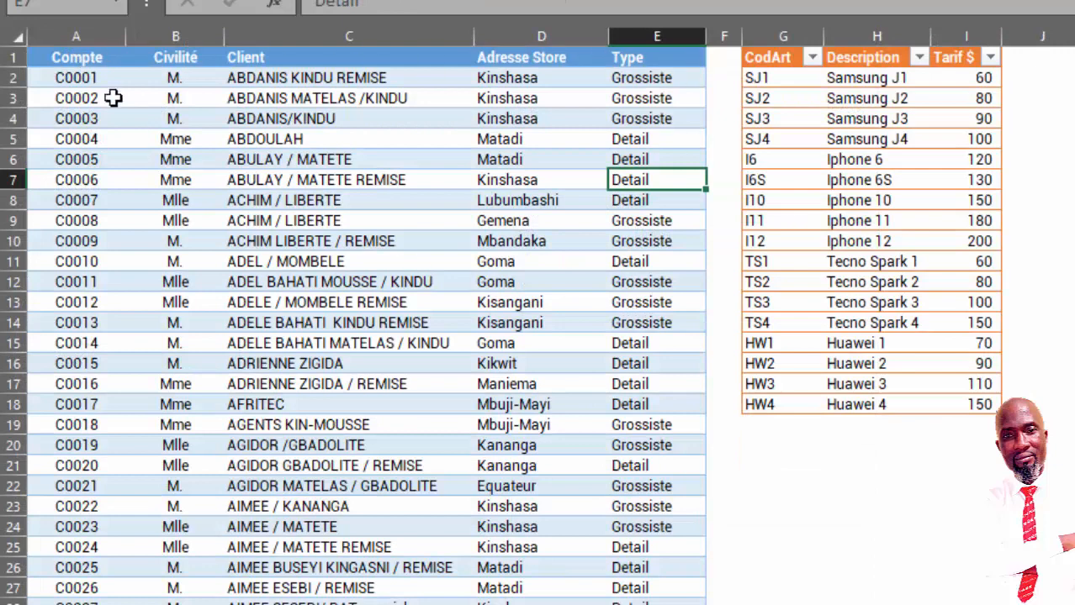
pyautogui.click(93, 57)
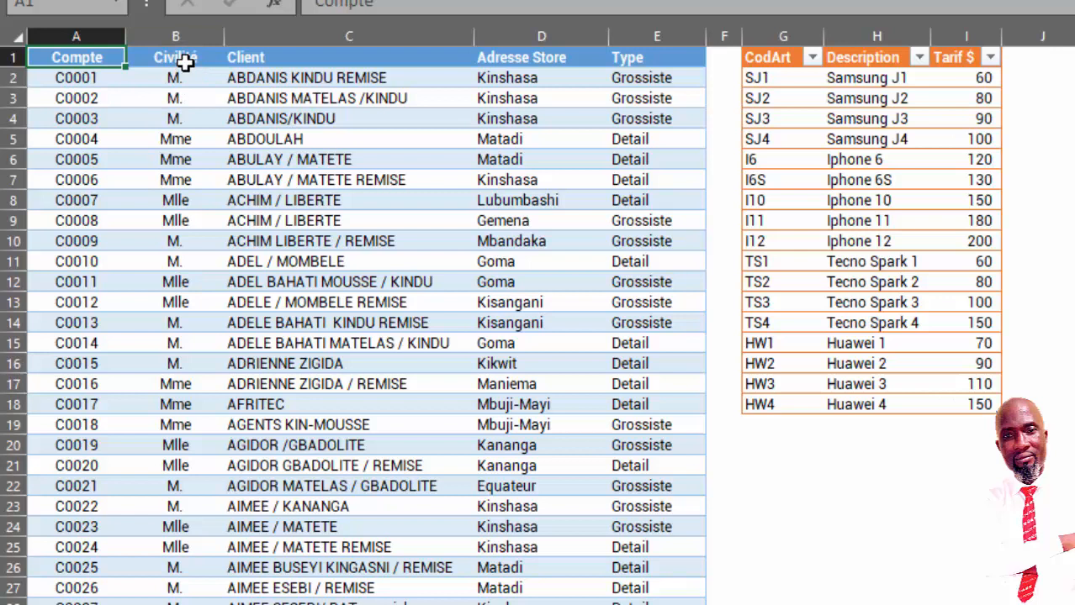
pyautogui.click(280, 57)
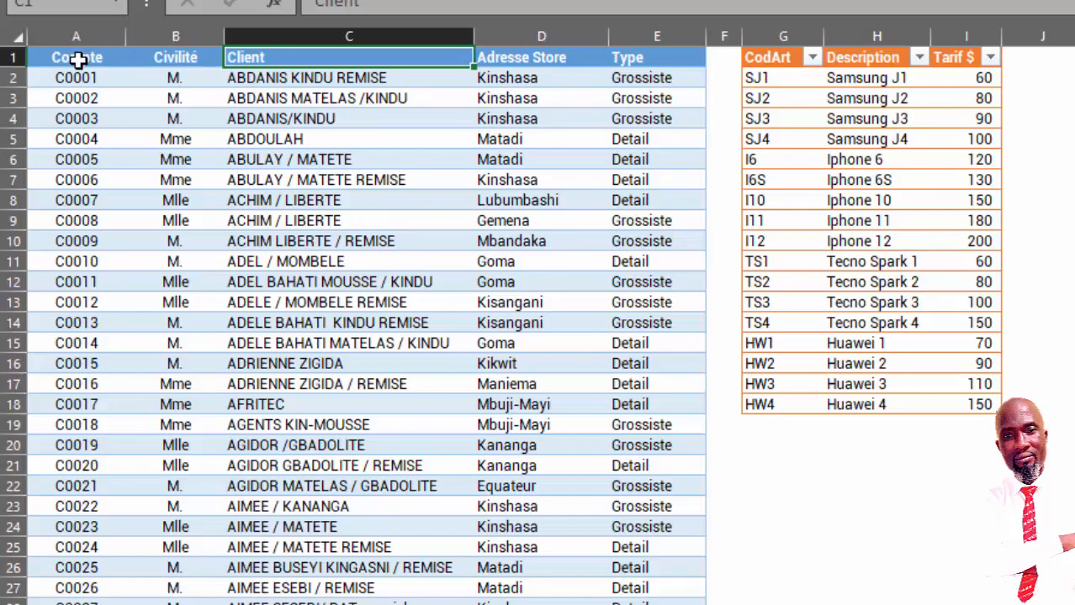
# Check the table name assigned to the client list in its table design properties.
pyautogui.click(116, 81)
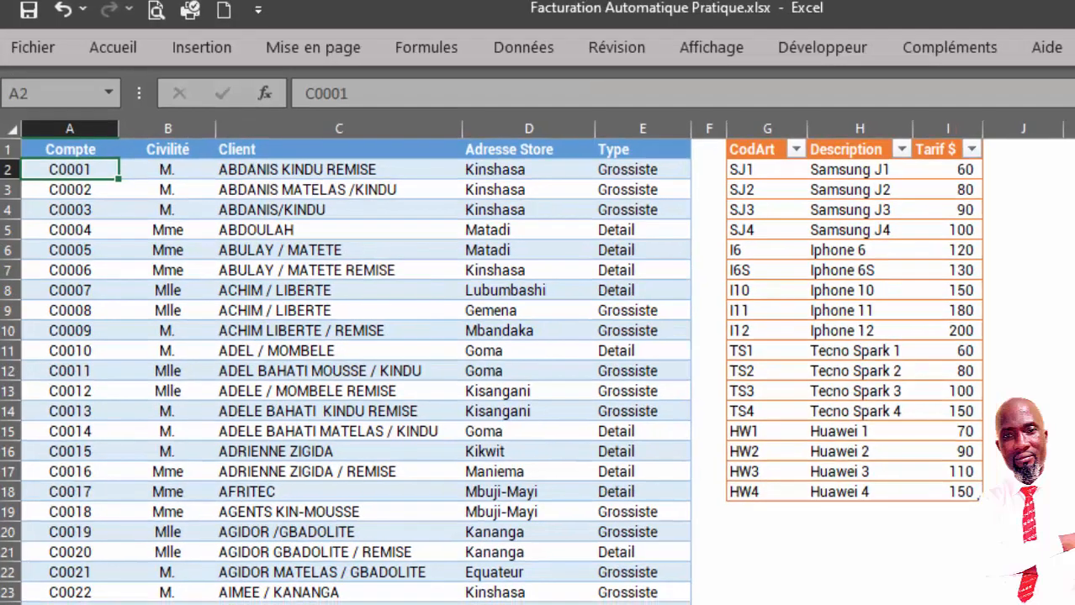
pyautogui.click(1043, 48)
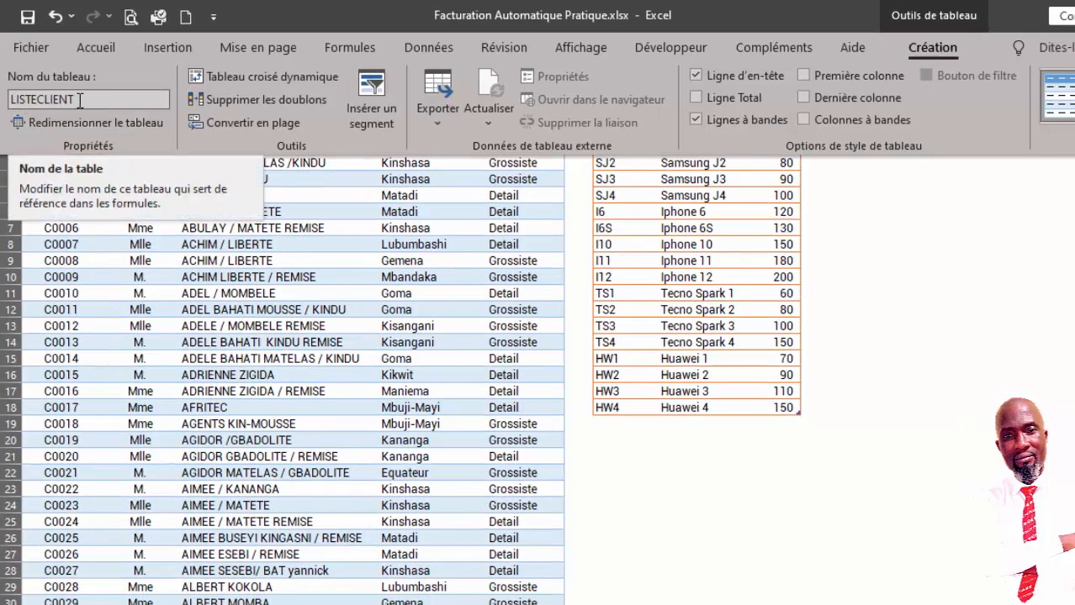
pyautogui.click(239, 378)
pyautogui.click(244, 391)
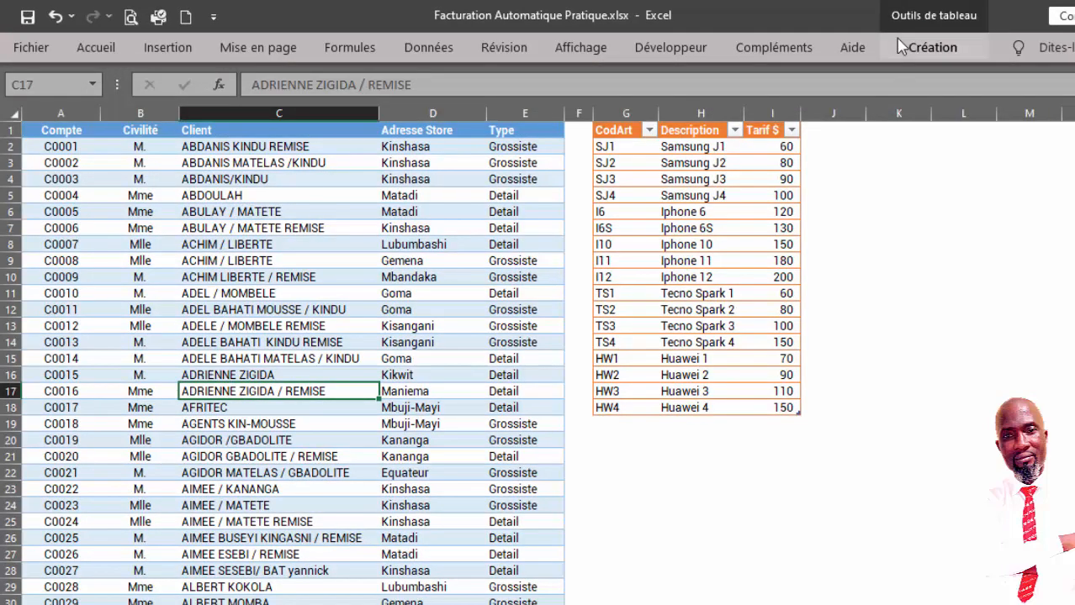
pyautogui.click(924, 49)
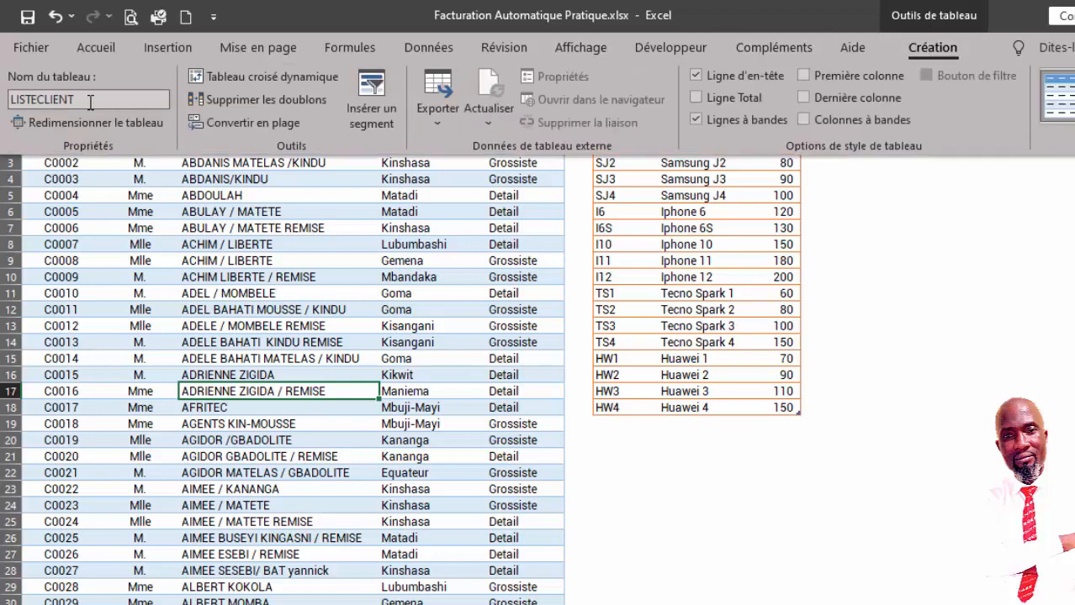
# Check the table name assigned to the article price list with CodArt, Description and Tarif $, and return to the invoice.
pyautogui.click(735, 331)
pyautogui.click(738, 275)
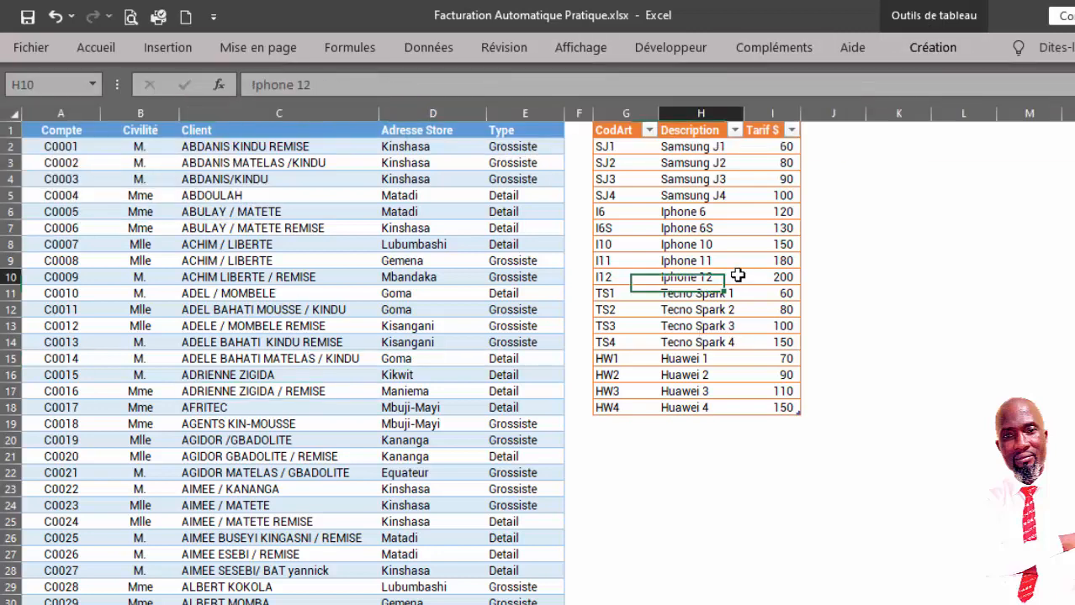
pyautogui.click(932, 47)
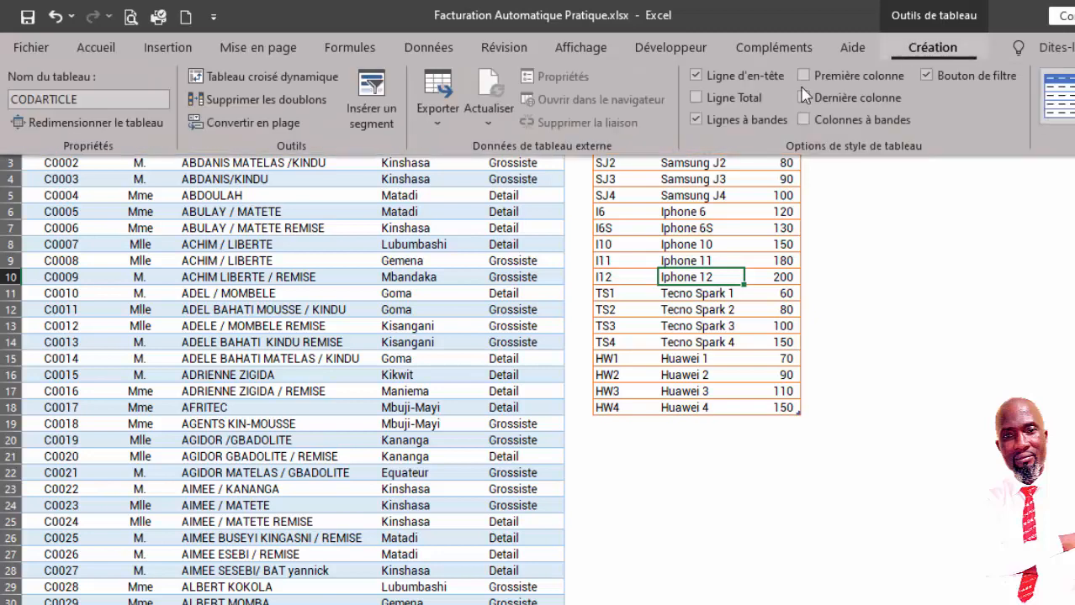
pyautogui.click(751, 229)
pyautogui.click(750, 228)
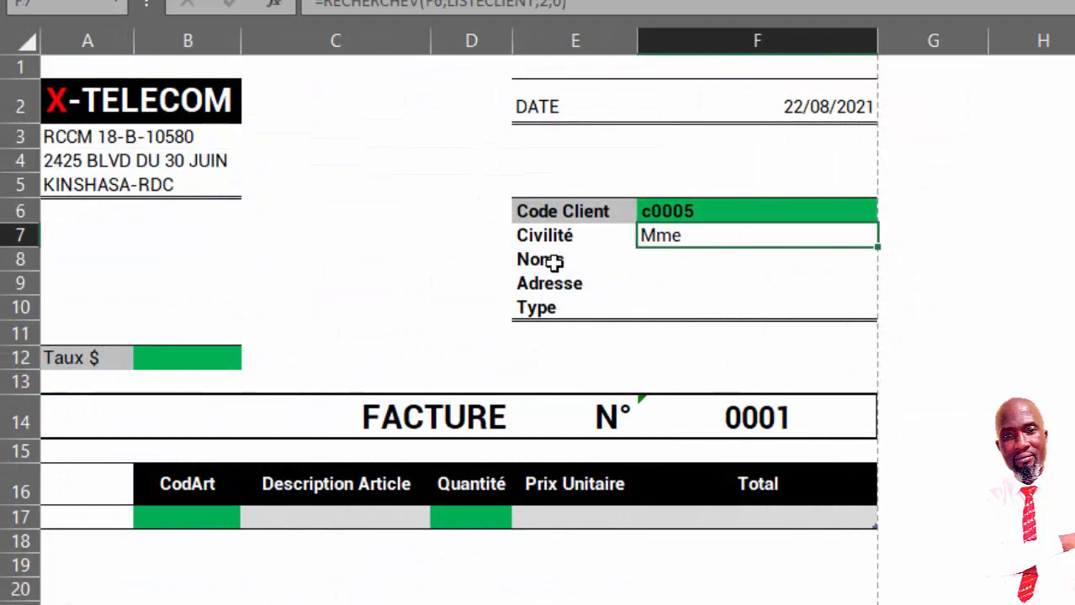
# Select the Noms cell F8, check the position of the Client column in the client list, and return to the invoice.
pyautogui.click(660, 259)
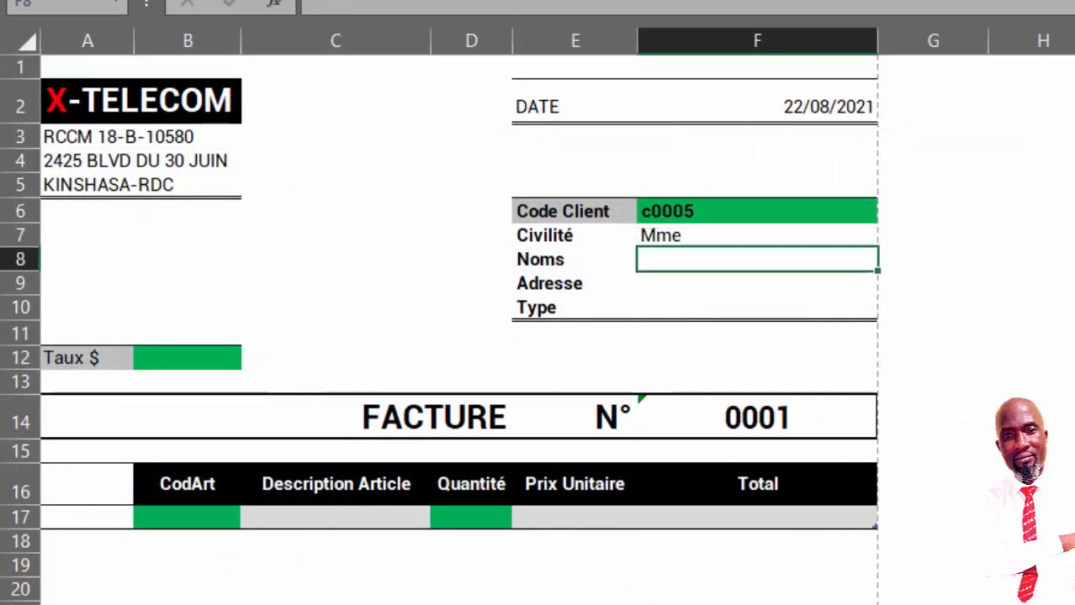
pyautogui.click(277, 603)
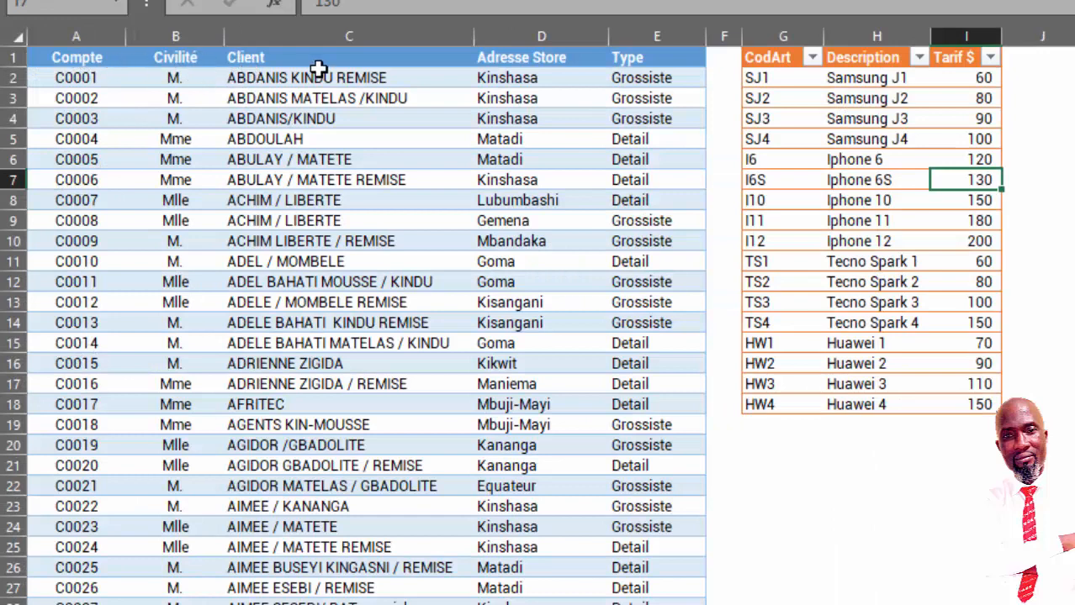
pyautogui.click(202, 603)
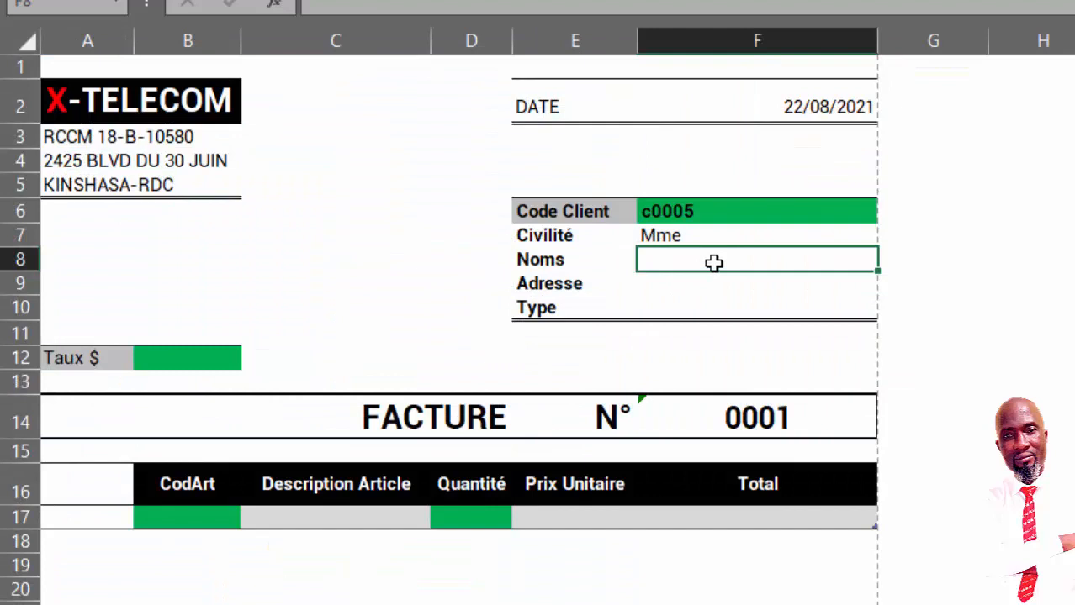
# Fill the Noms cell F8 with =RECHERCHEV(F6;LISTECLIENT;3;FAUX) to look up the client's name from the Code Client.
pyautogui.write('=rec')
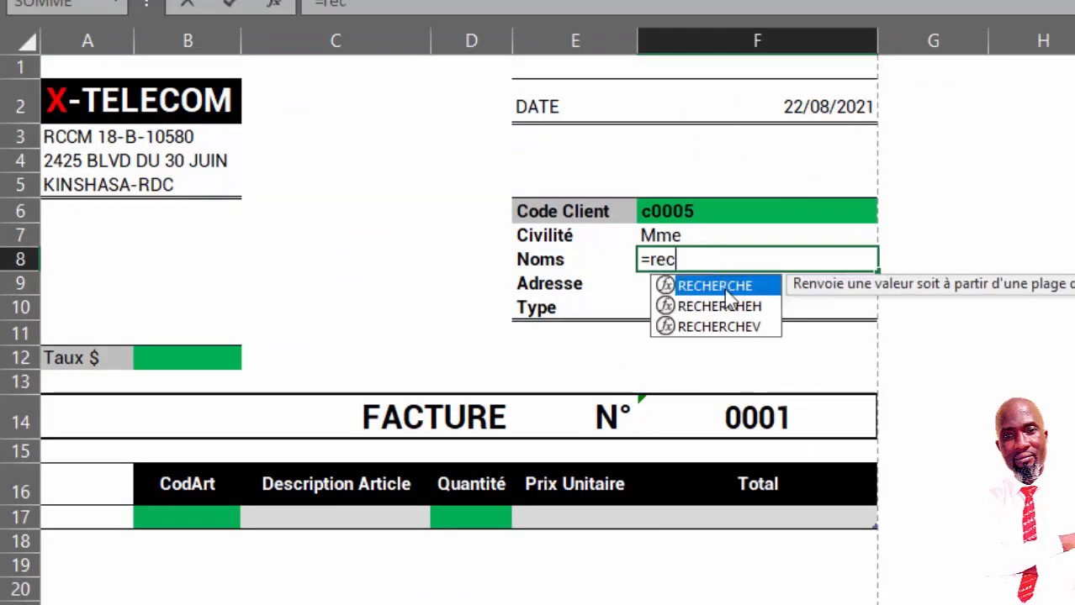
pyautogui.doubleClick(734, 326)
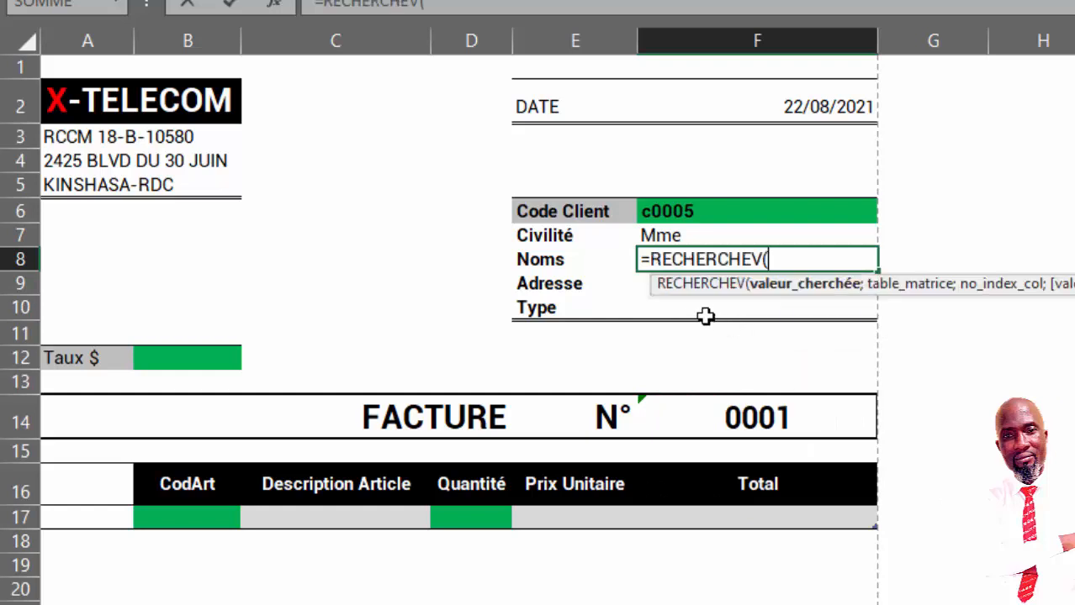
pyautogui.click(670, 210)
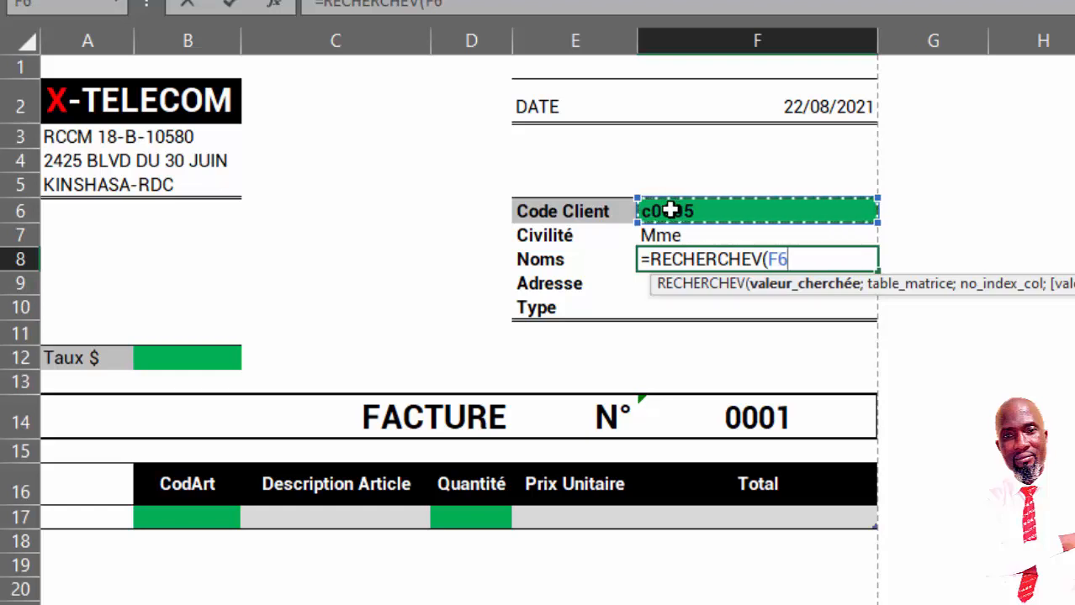
pyautogui.write(';')
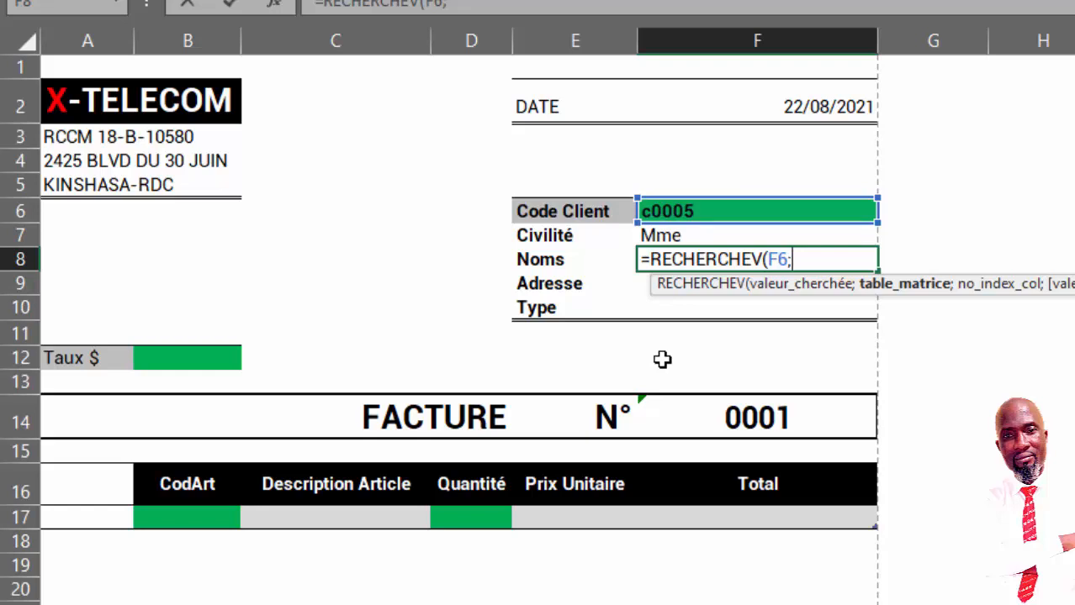
pyautogui.write('lis')
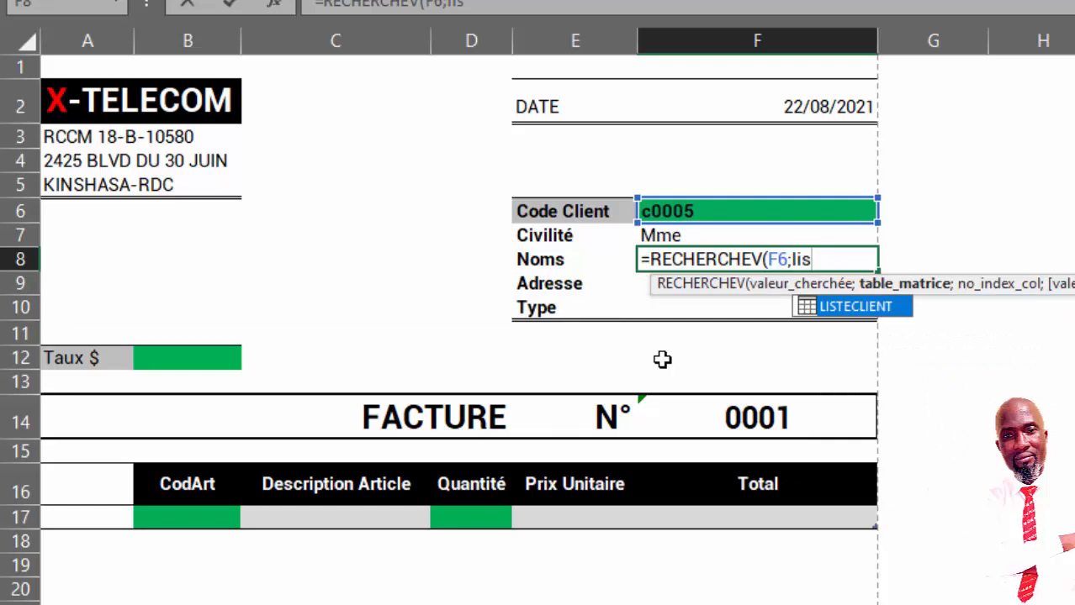
pyautogui.doubleClick(859, 313)
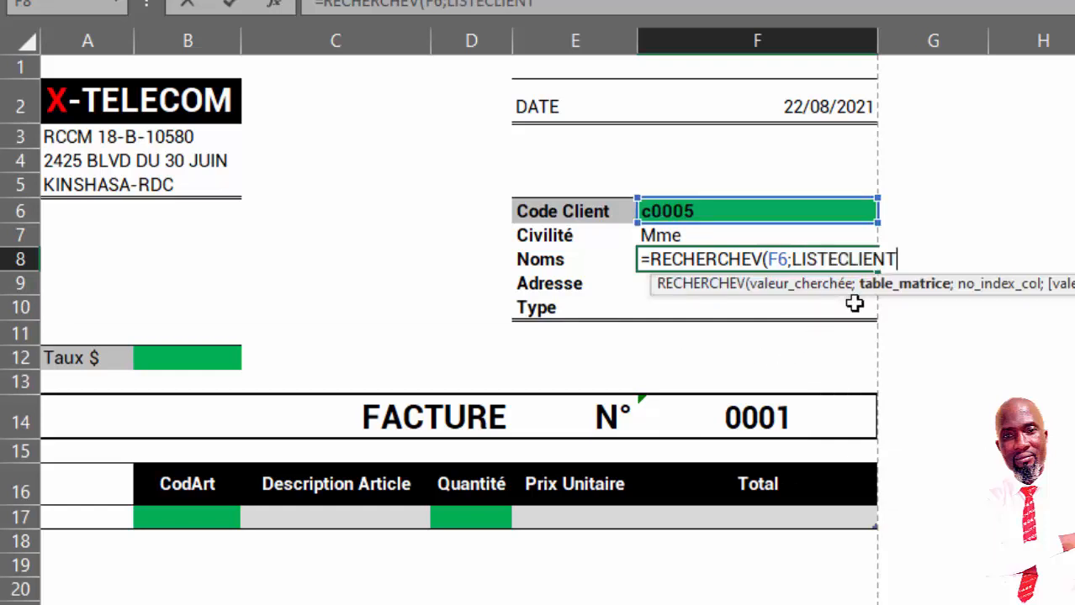
pyautogui.write(';')
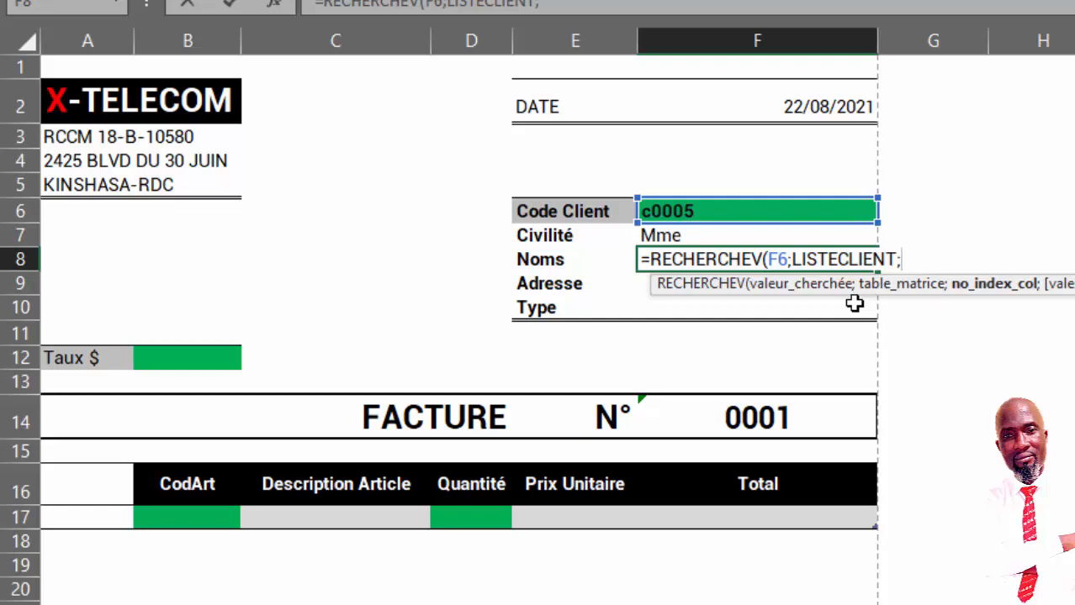
pyautogui.write('3;')
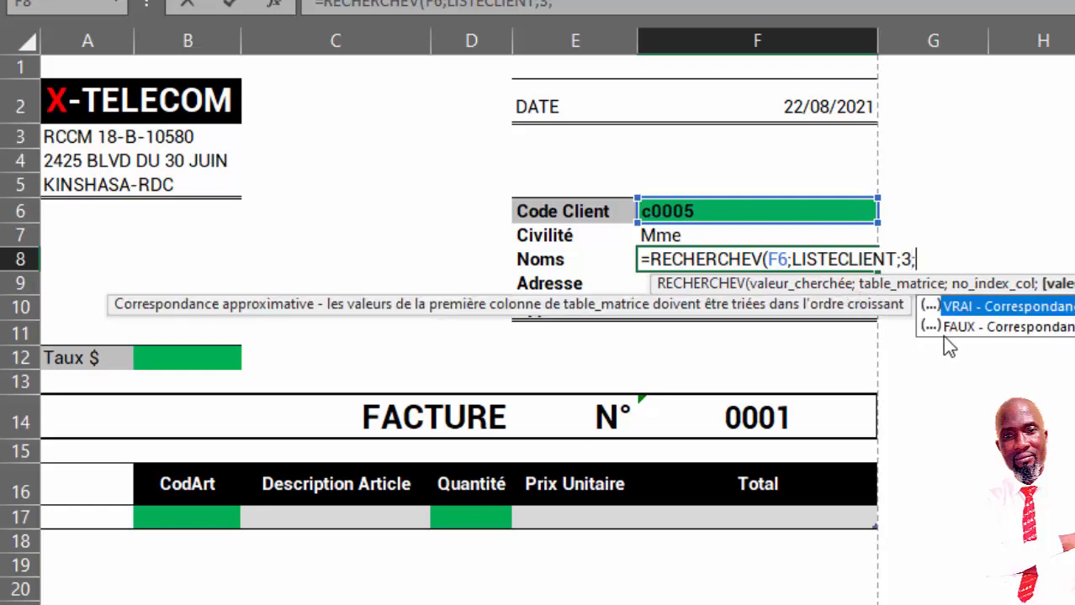
pyautogui.doubleClick(967, 329)
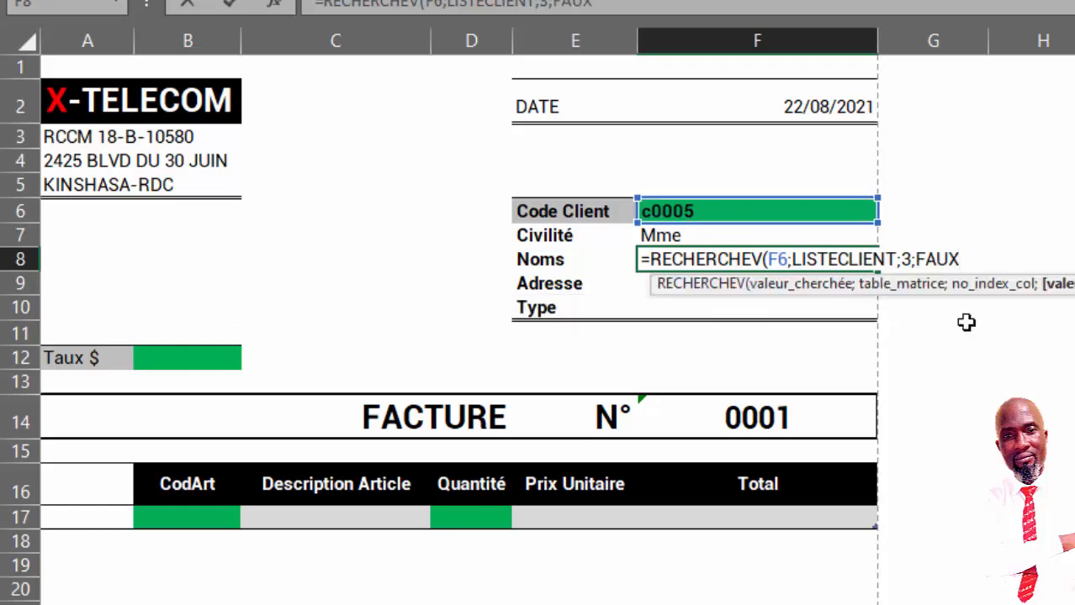
pyautogui.write(')')
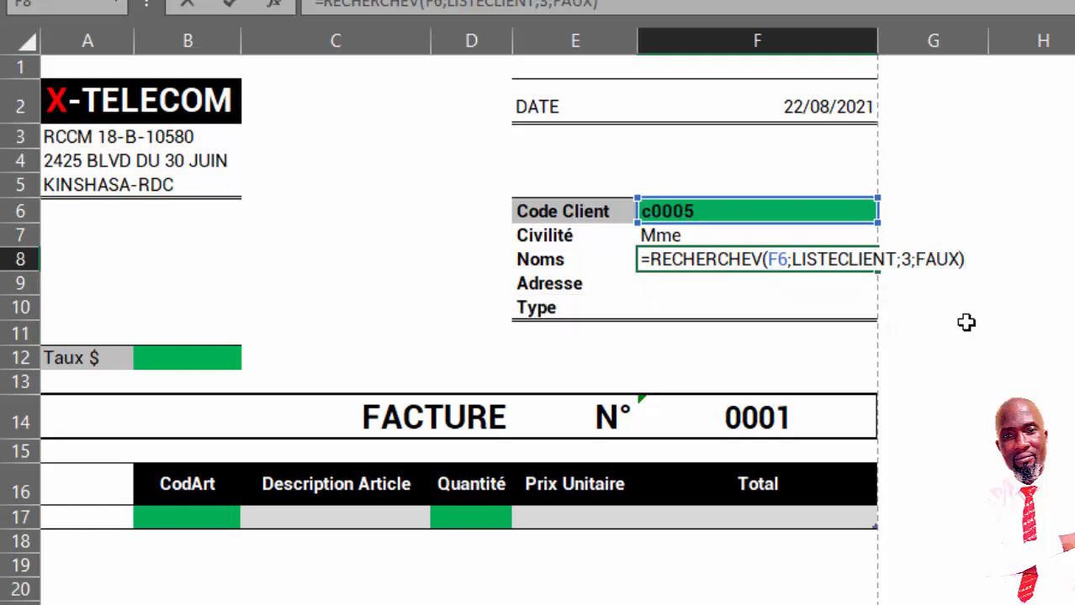
pyautogui.press('Return')
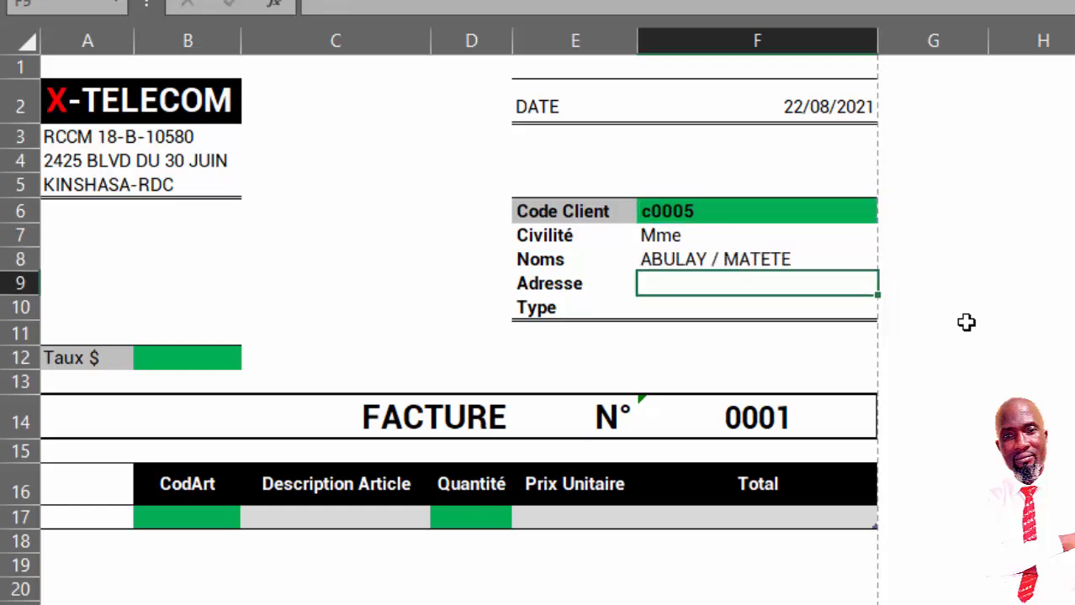
pyautogui.click(678, 265)
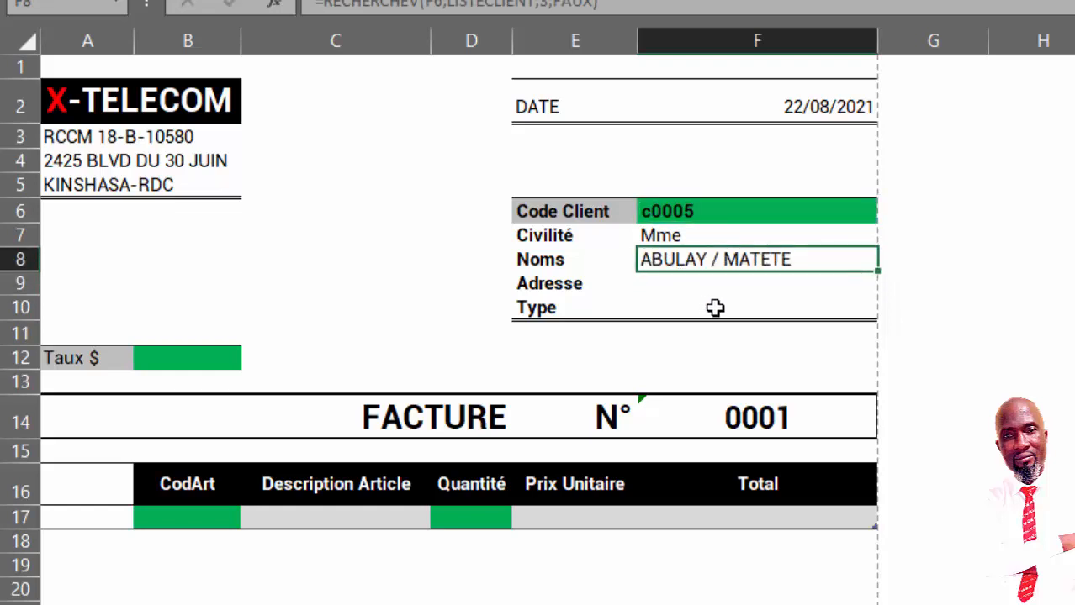
# Test the Civilité and Noms lookups with two other client codes in F6, and clear the Code Client cell.
pyautogui.click(705, 210)
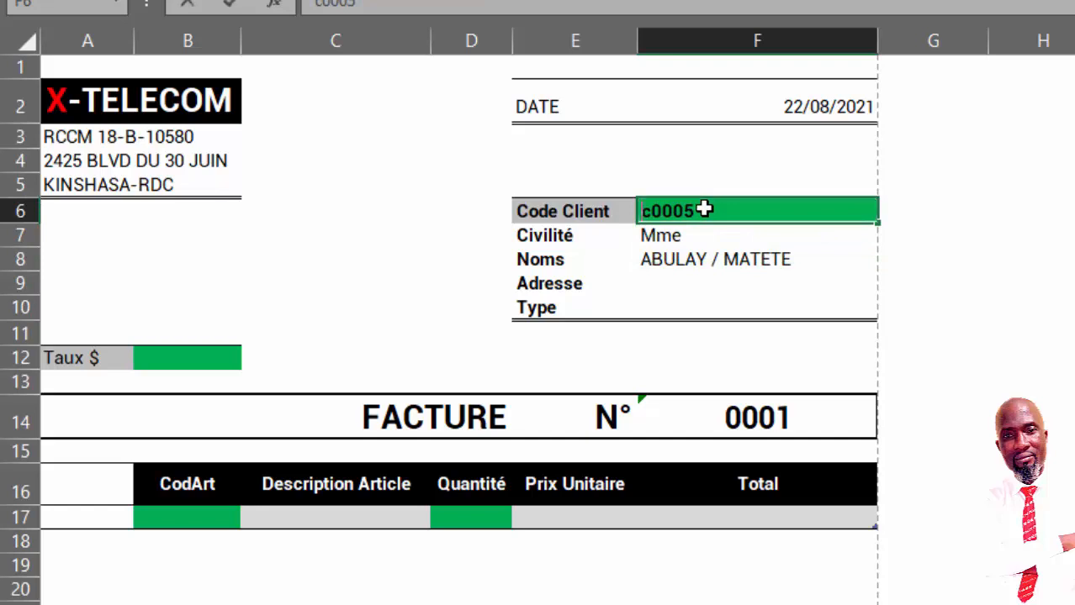
pyautogui.write('c0015')
pyautogui.press('Return')
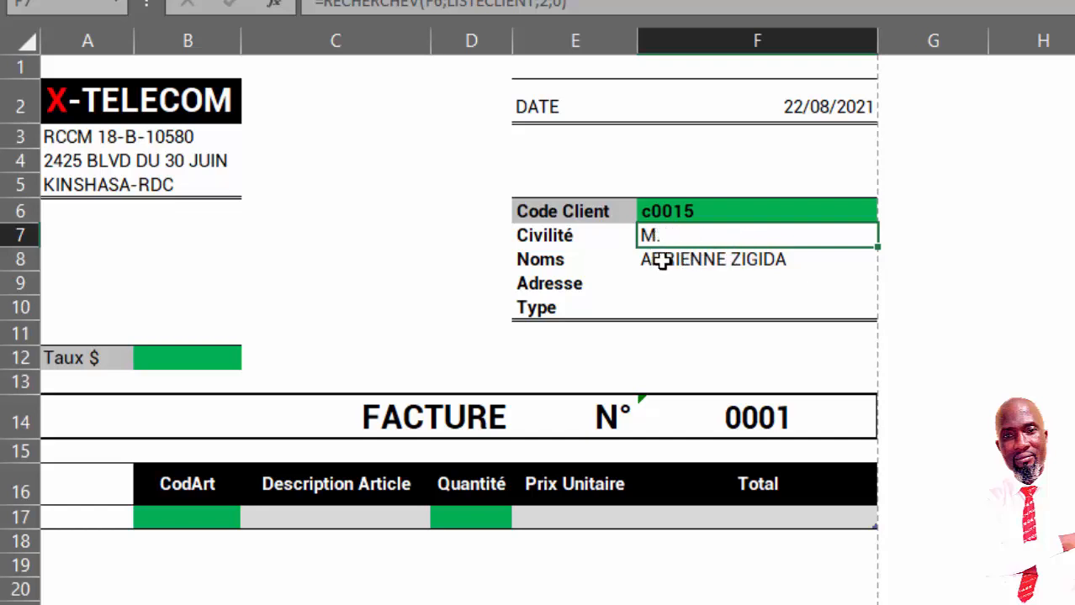
pyautogui.click(701, 211)
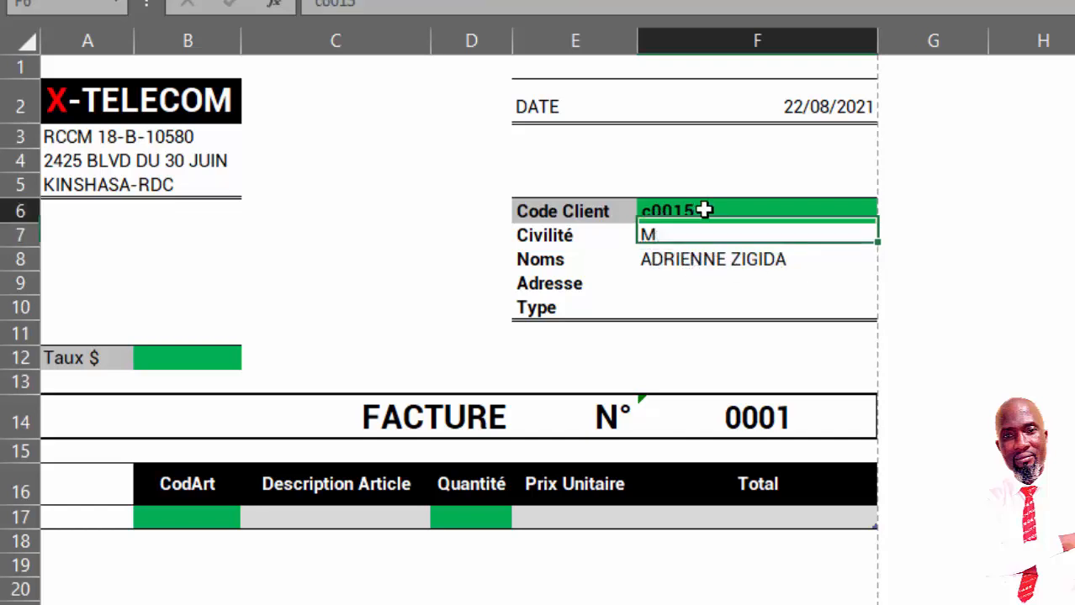
pyautogui.write('c0030')
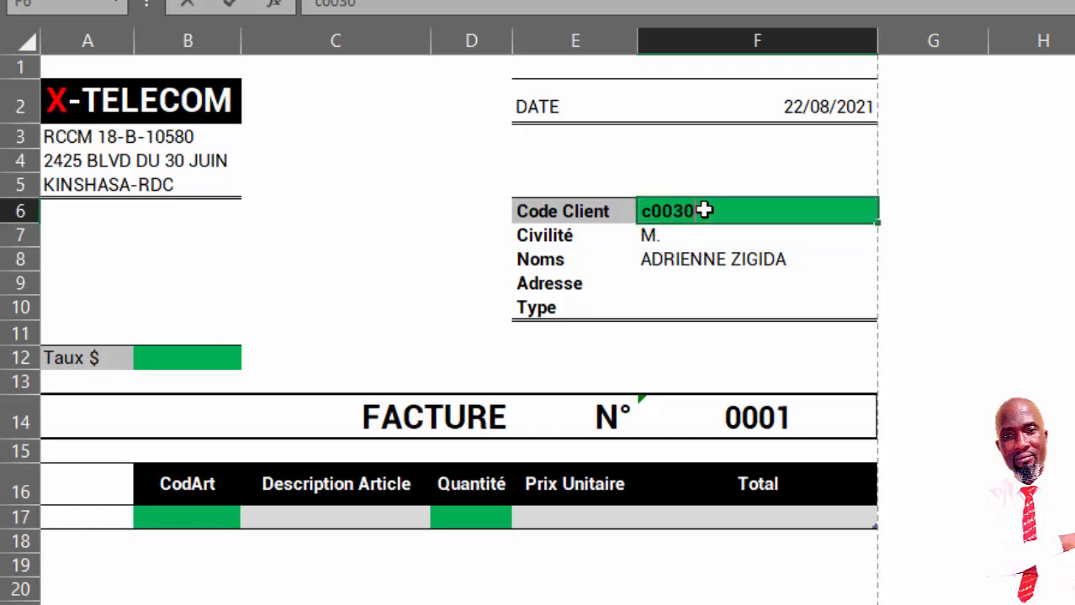
pyautogui.press('Return')
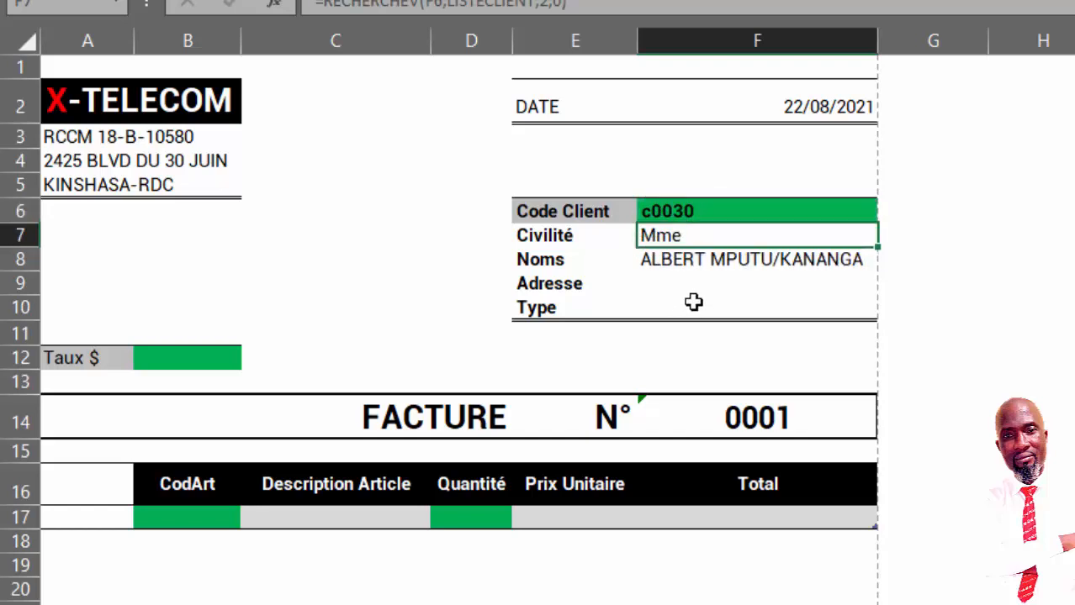
pyautogui.click(688, 204)
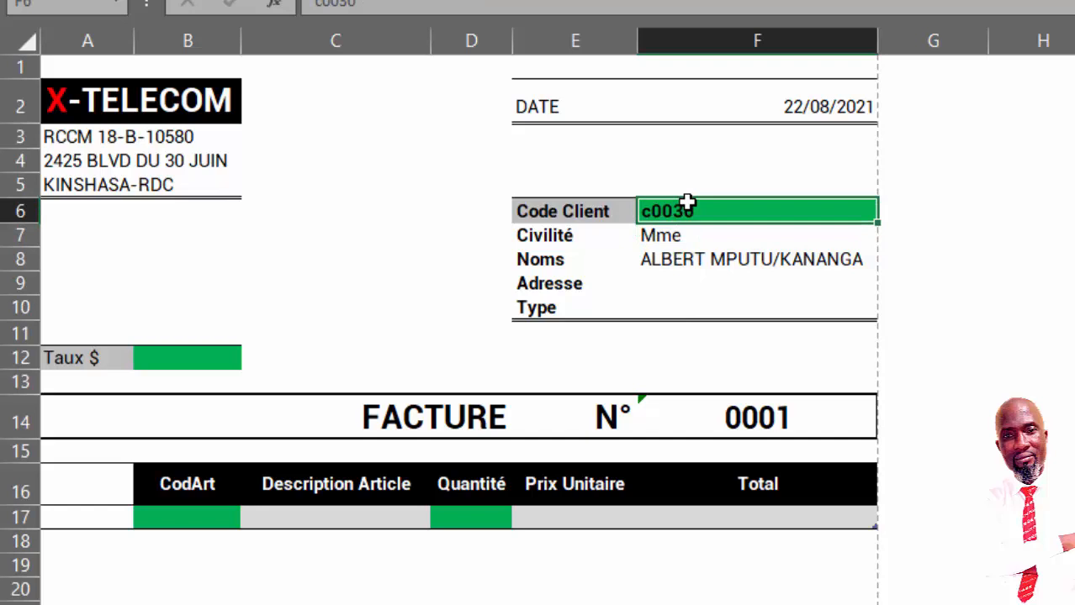
pyautogui.press('Delete')
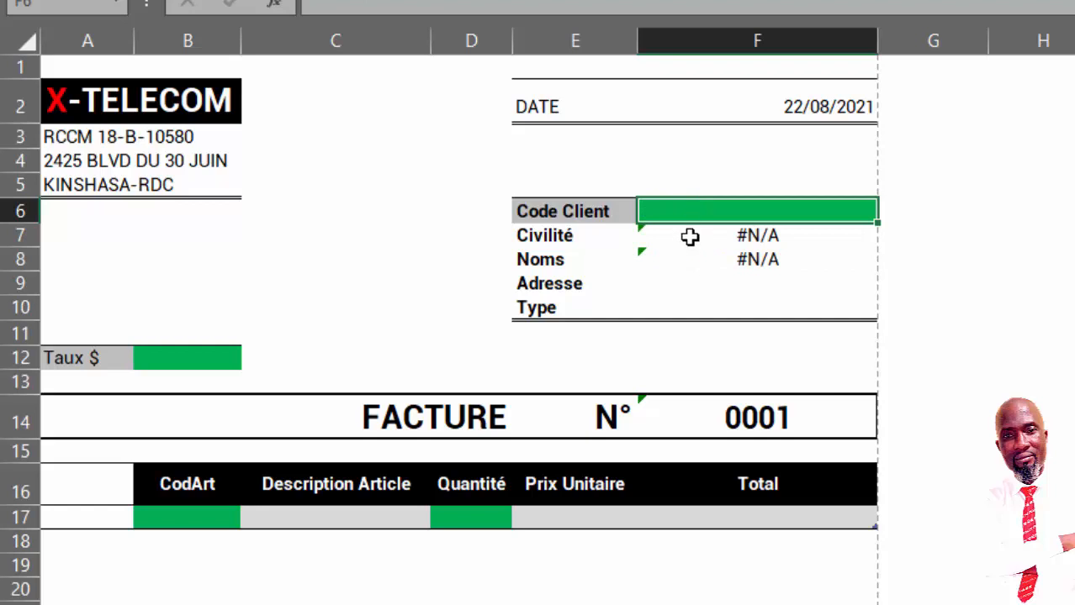
# Wrap the Civilité lookup in F7 in SIERREUR with an empty text as error value: =SIERREUR(RECHERCHEV(F6;LISTECLIENT;2;0);"").
pyautogui.click(690, 237)
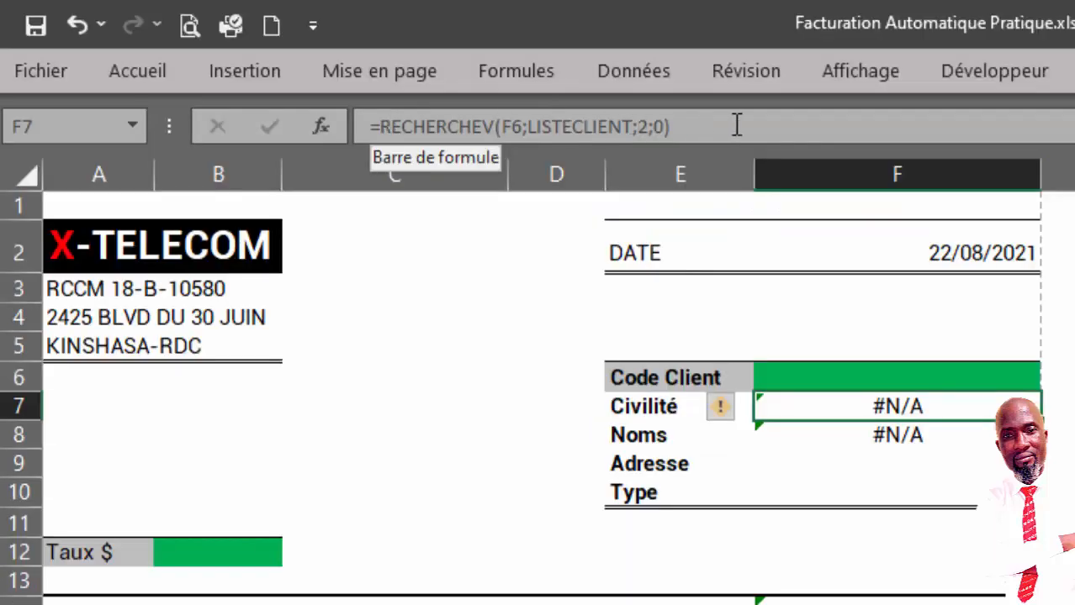
pyautogui.click(383, 125)
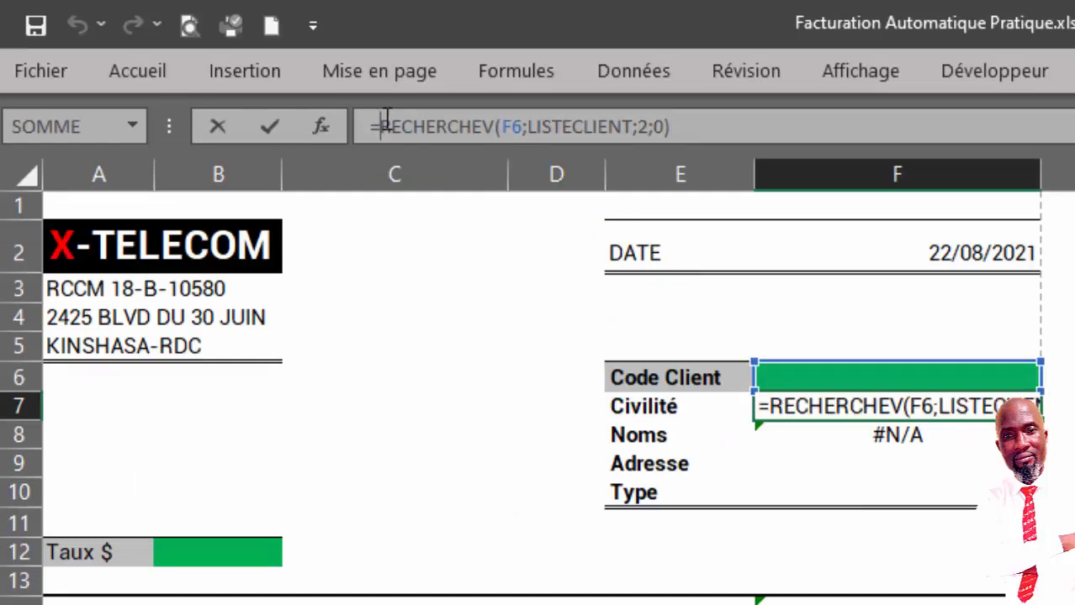
pyautogui.write('si')
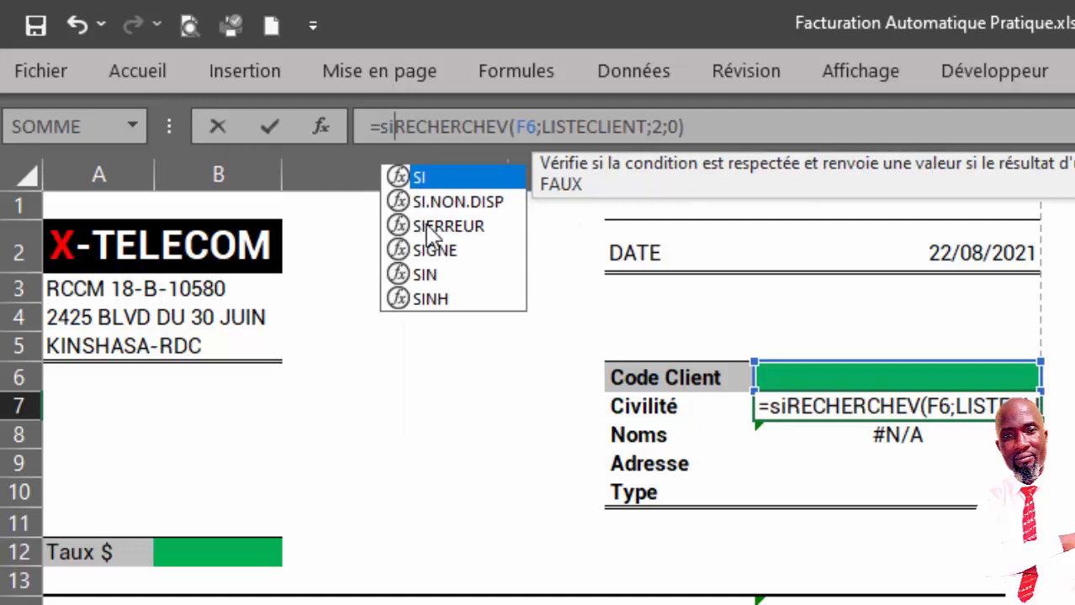
pyautogui.doubleClick(454, 225)
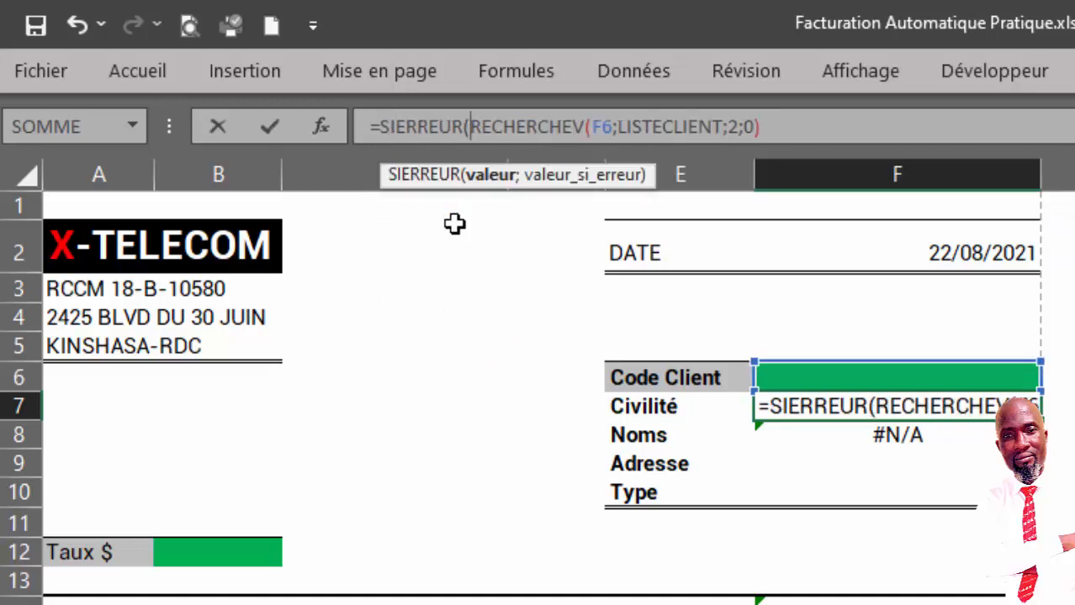
pyautogui.click(775, 130)
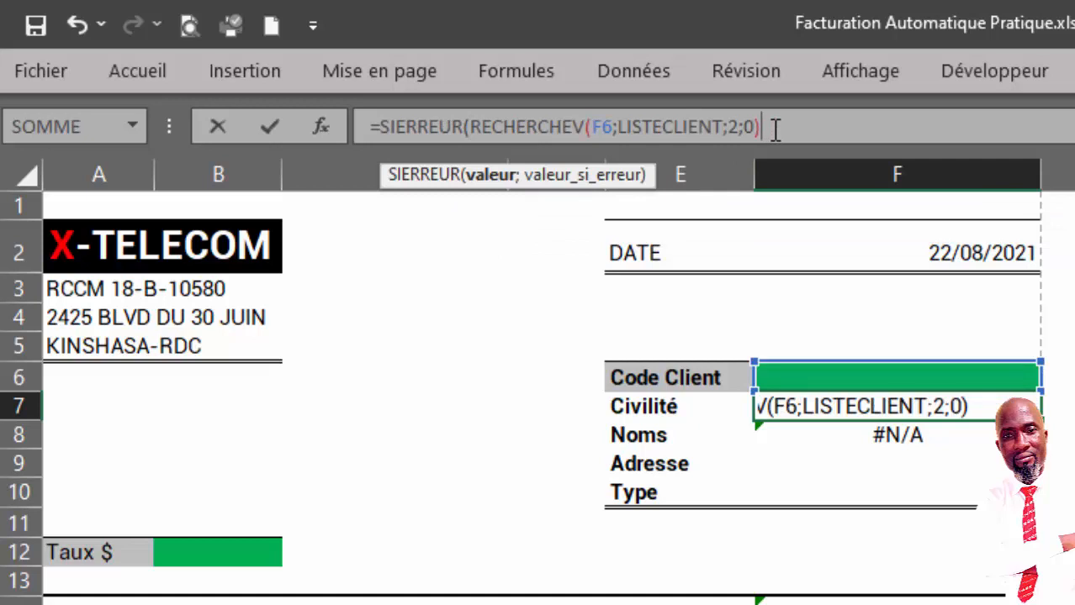
pyautogui.write(';')
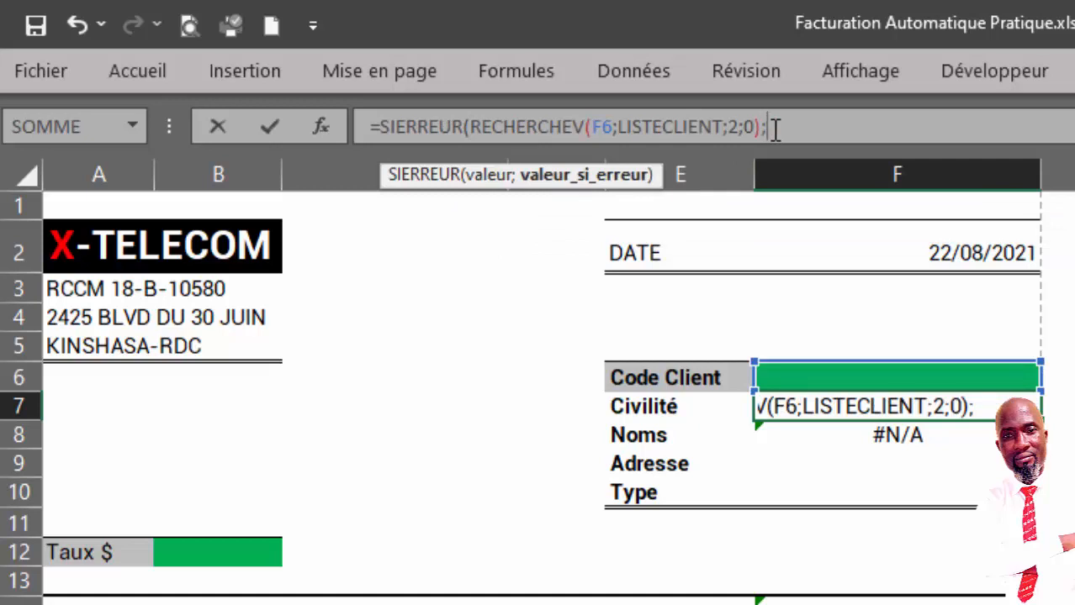
pyautogui.write('"")')
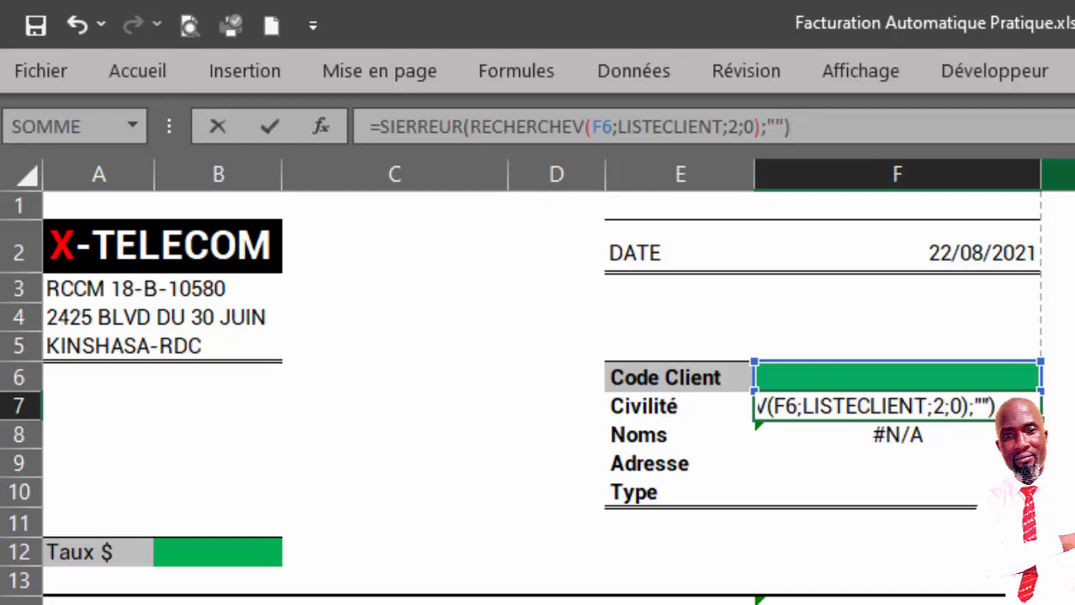
pyautogui.press('Return')
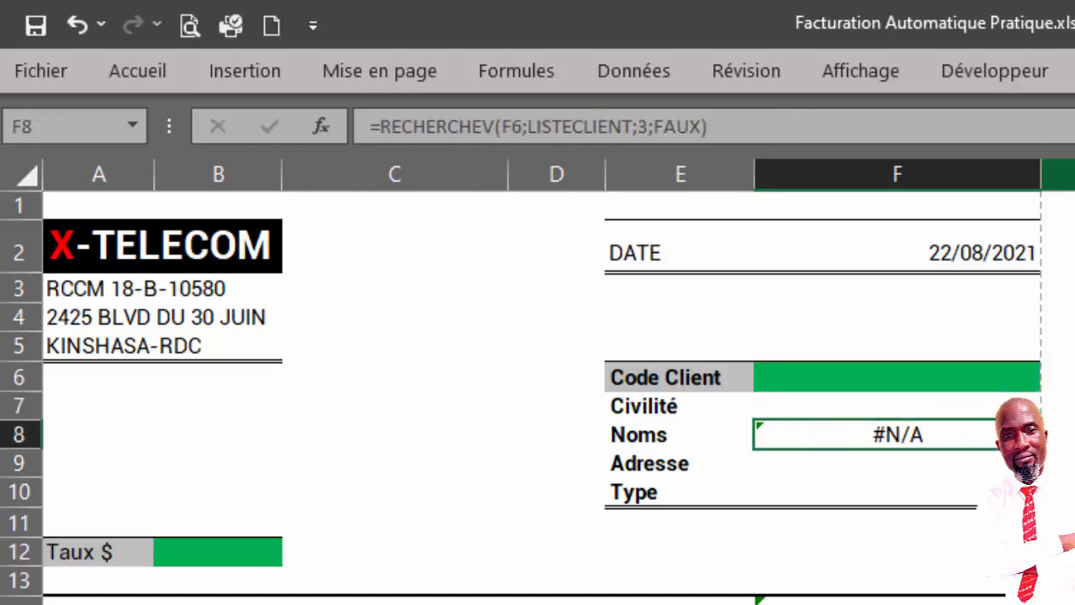
pyautogui.click(962, 410)
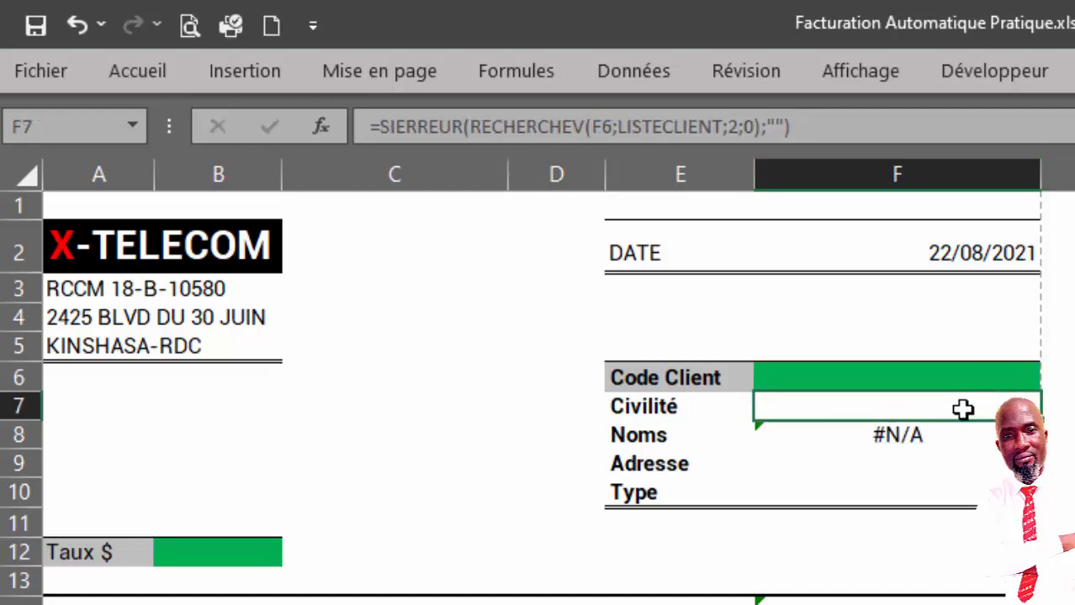
# Wrap the Noms lookup in F8 in SIERREUR with an empty text as error value: =SIERREUR(RECHERCHEV(F6;LISTECLIENT;3;FAUX);"").
pyautogui.click(842, 435)
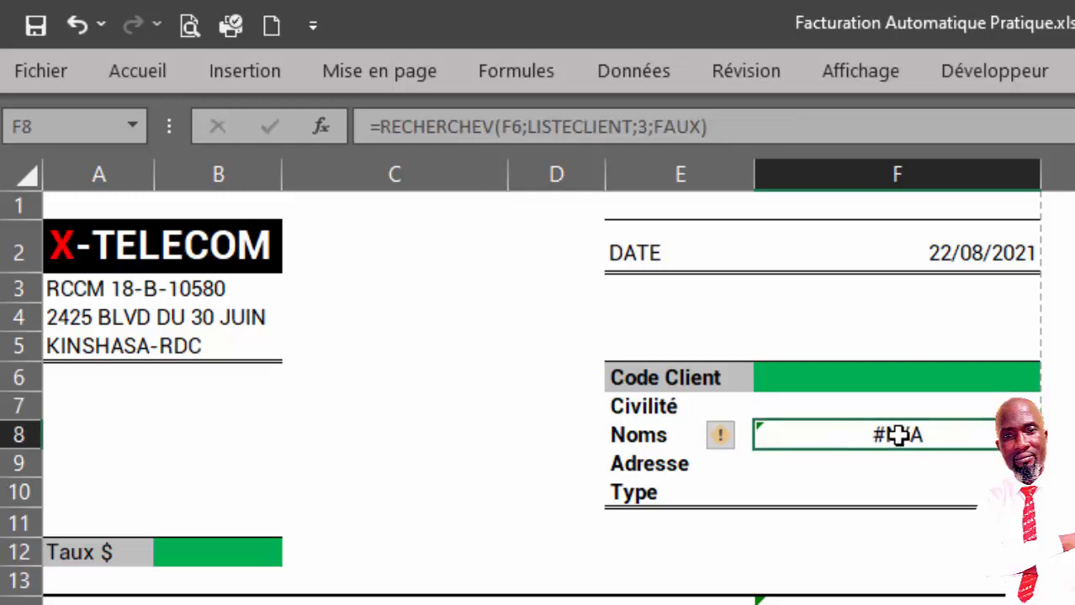
pyautogui.click(386, 125)
pyautogui.write('si')
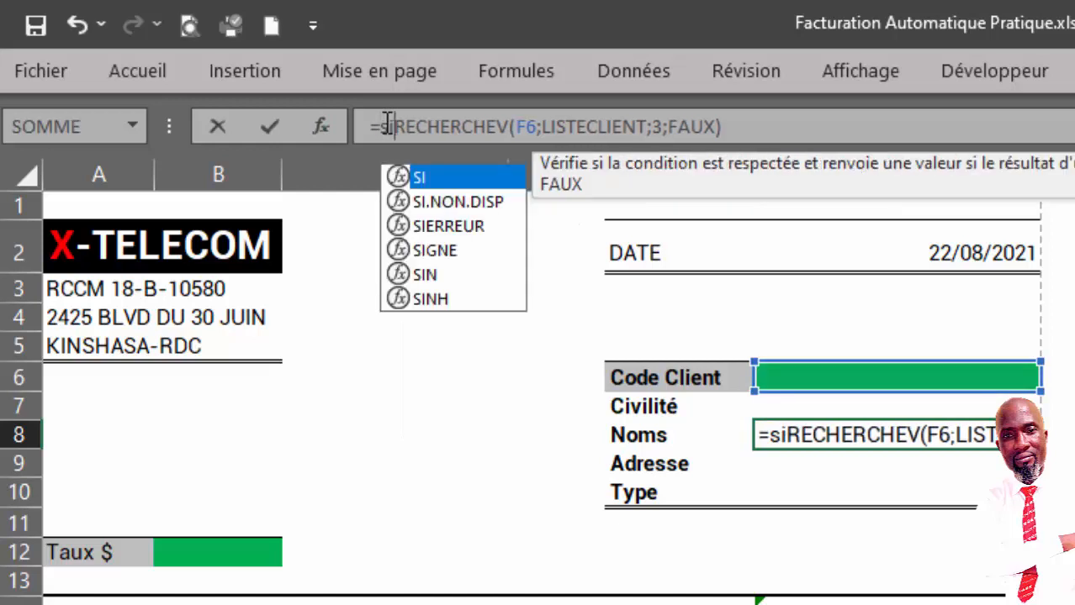
pyautogui.doubleClick(456, 225)
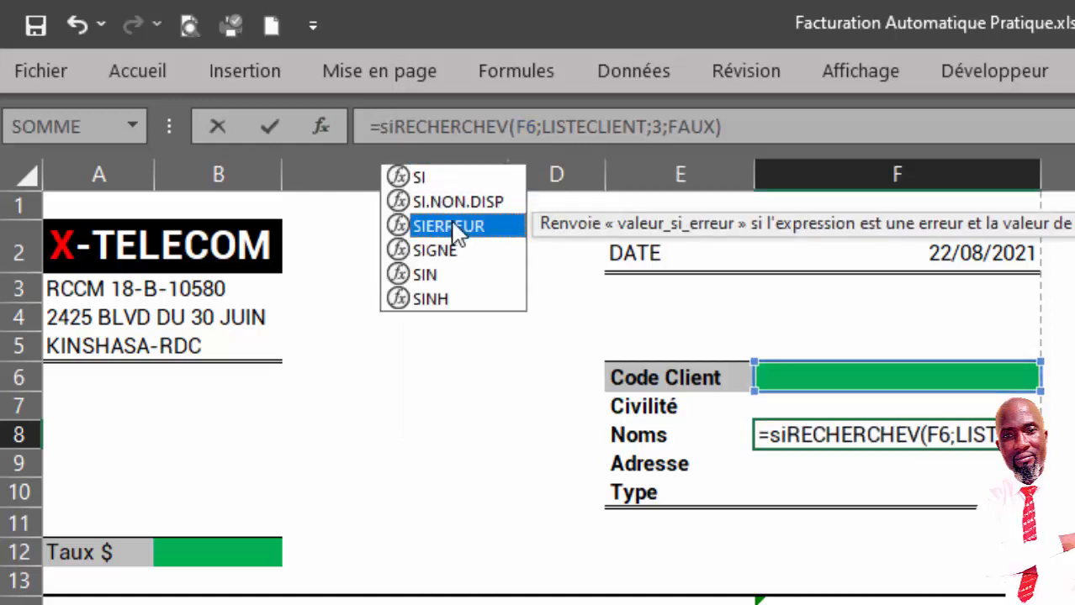
pyautogui.click(812, 126)
pyautogui.write(';')
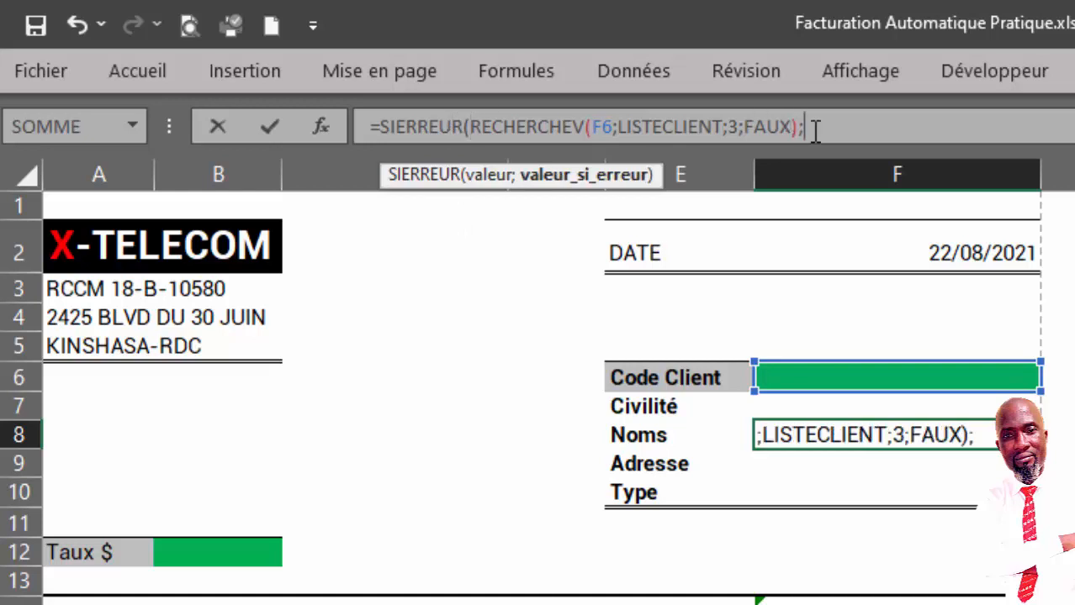
pyautogui.write('"")')
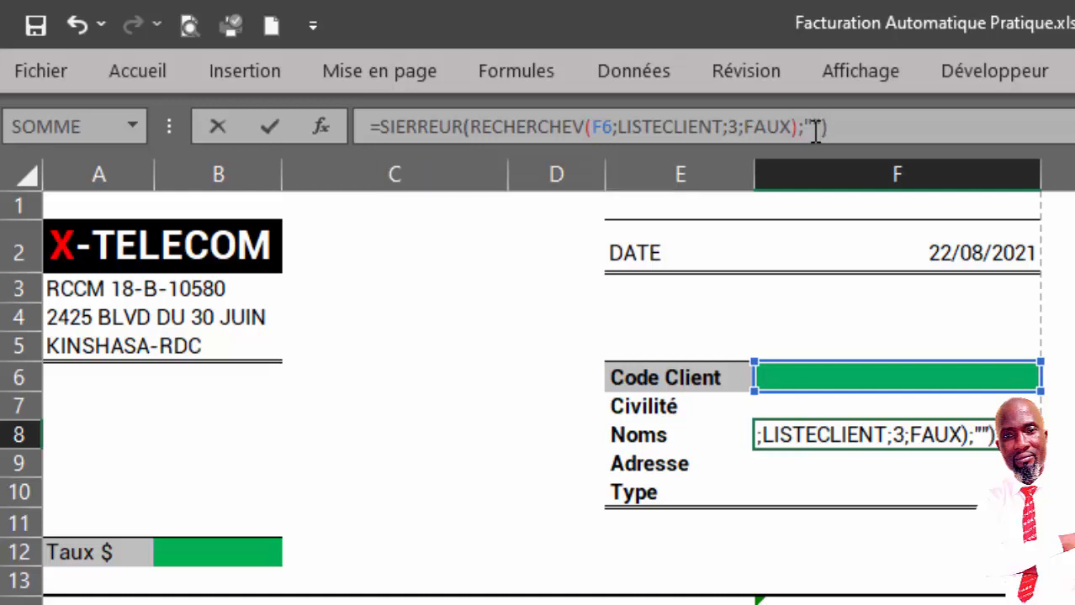
pyautogui.press('Return')
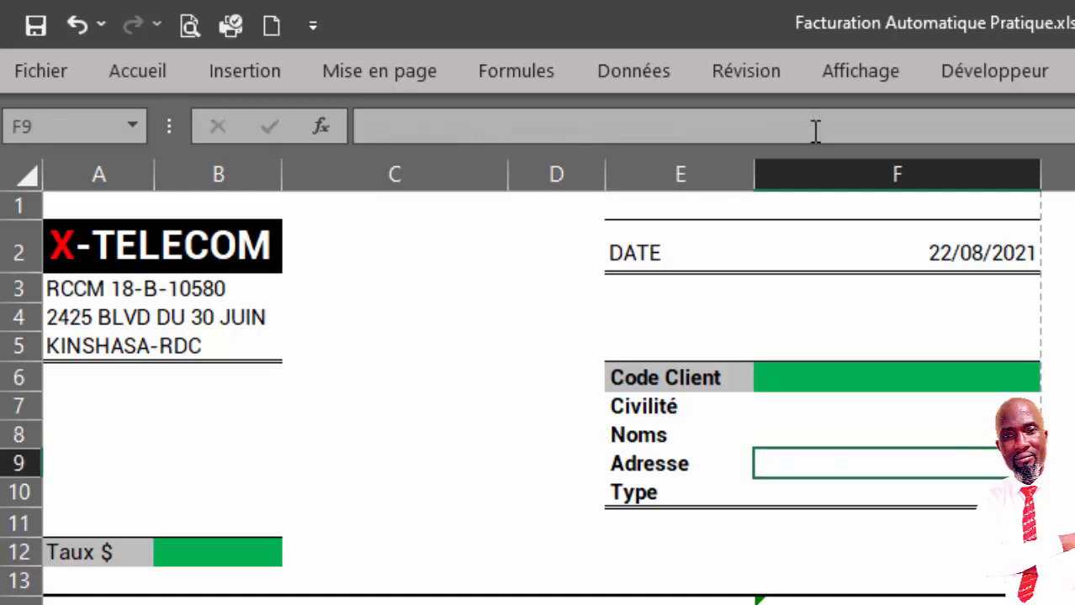
# Test the error-proofed Civilité and Noms lookups with a client code in F6, and clear the Code Client cell again.
pyautogui.click(886, 379)
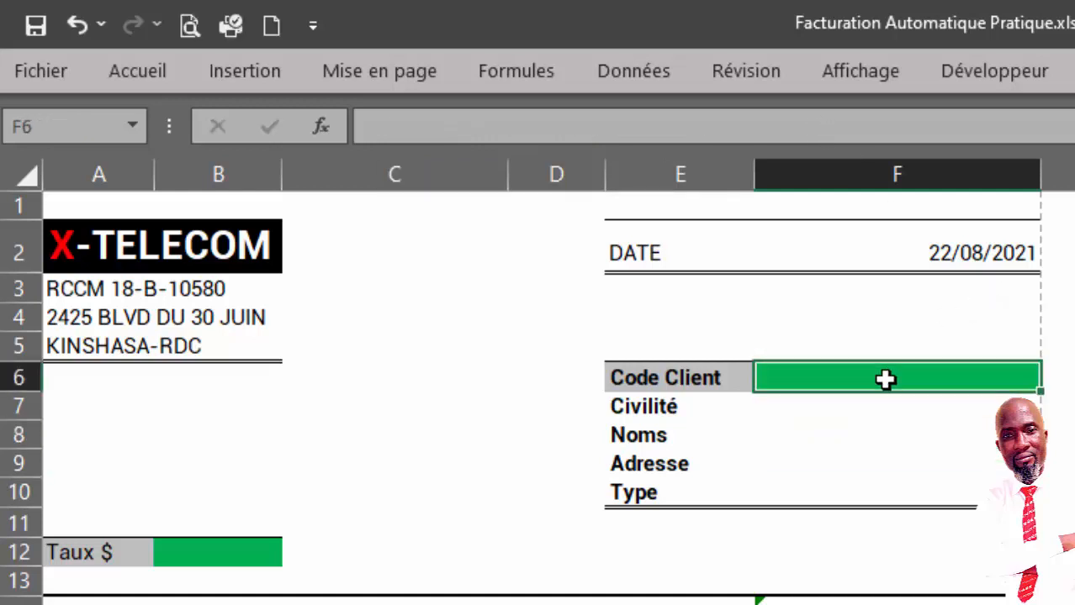
pyautogui.write('c0045')
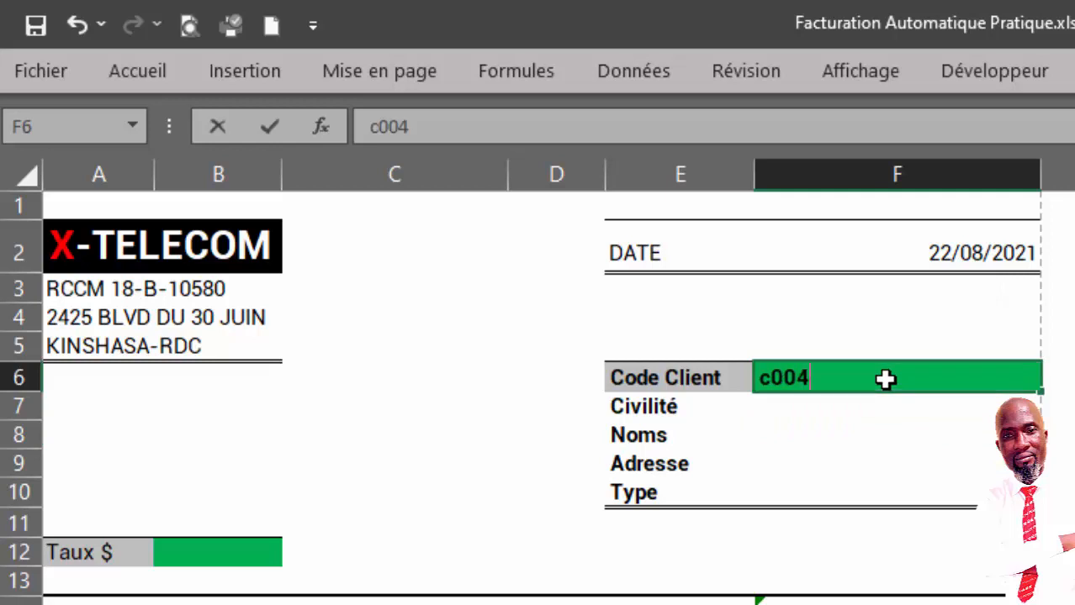
pyautogui.hotkey('ctrl', 'Return')
pyautogui.press('Return')
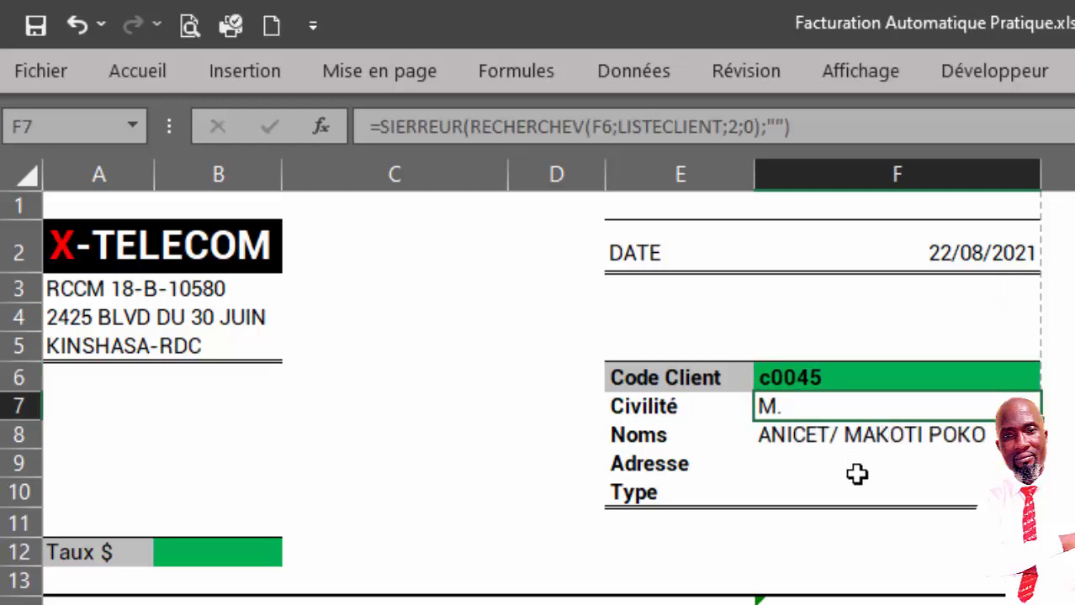
pyautogui.click(849, 377)
pyautogui.press('Delete')
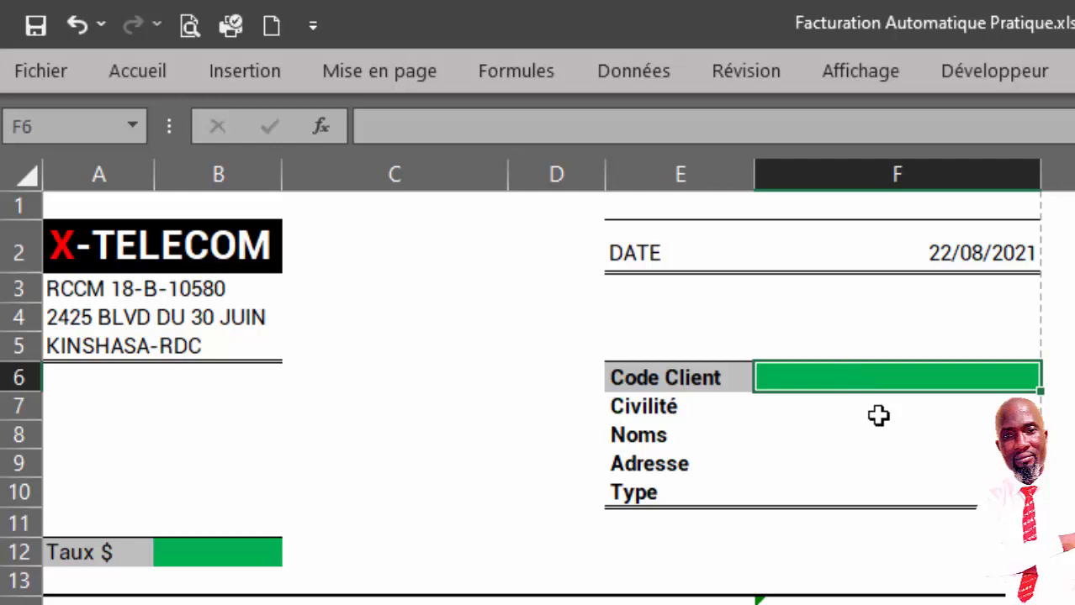
# Review the Civilité formula in F7 and clear the Noms formula from F8.
pyautogui.click(810, 410)
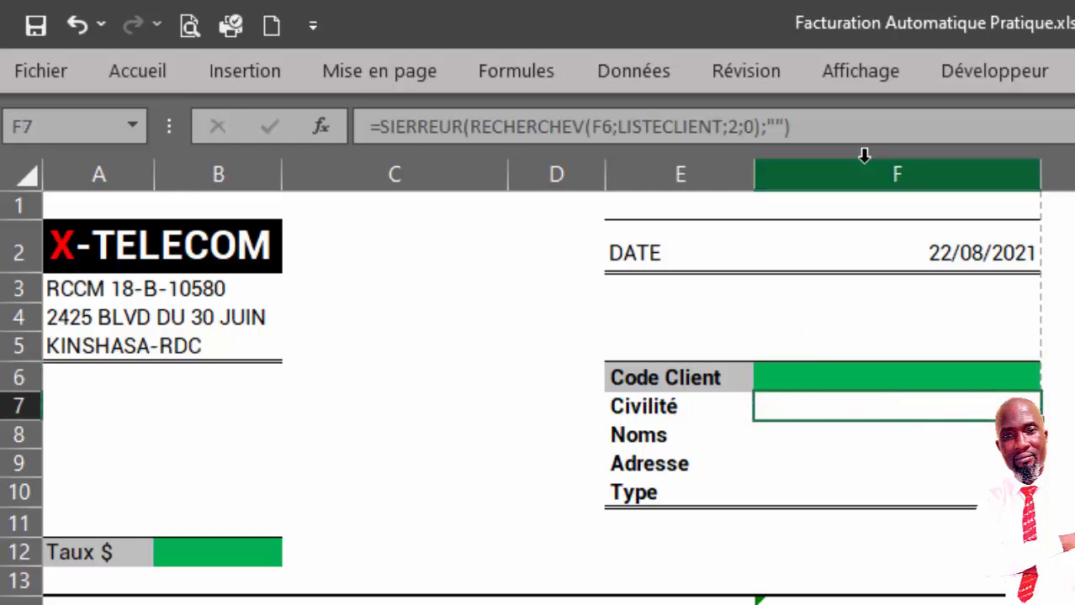
pyautogui.click(861, 126)
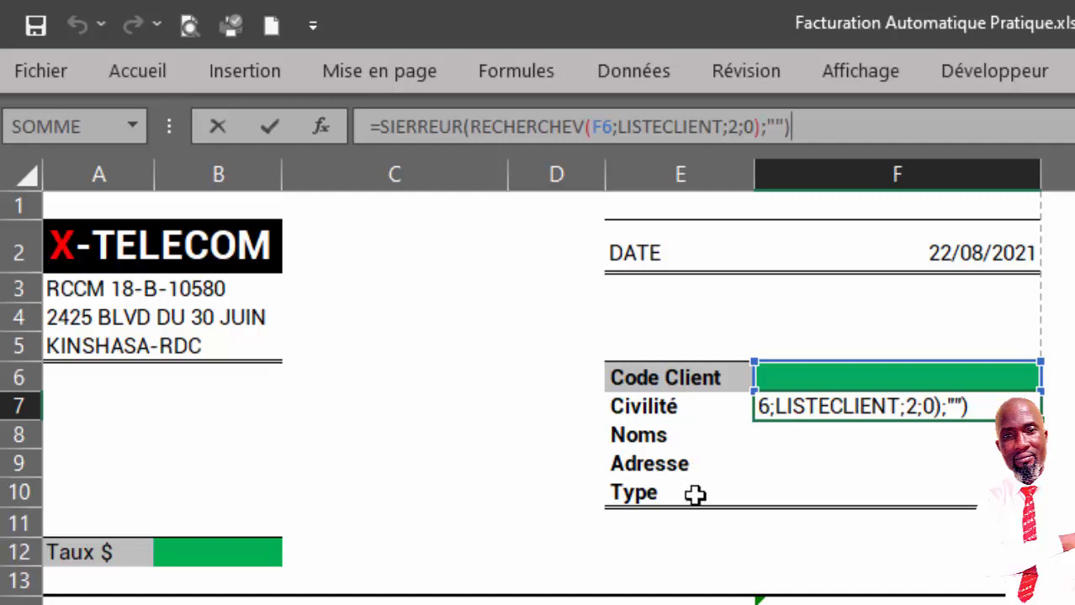
pyautogui.press('Return')
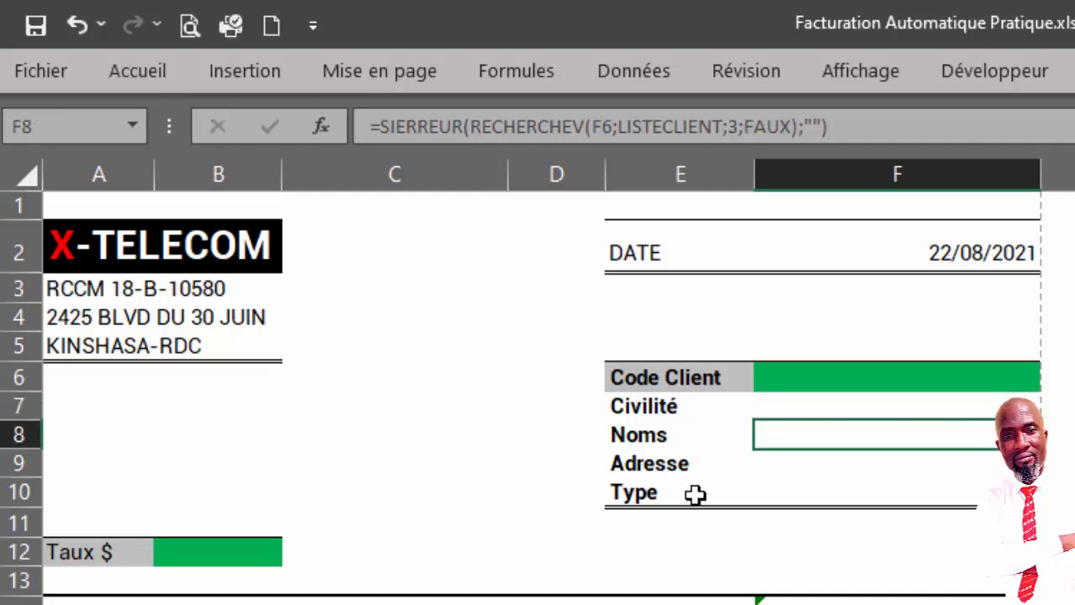
pyautogui.press('Delete')
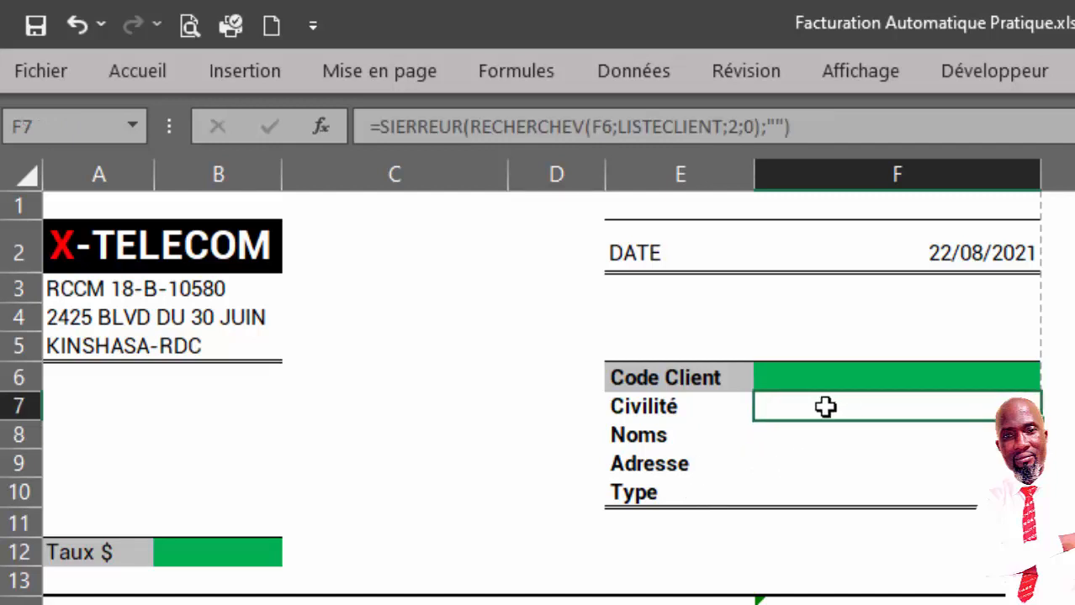
# Make the Code Client reference absolute in the Civilité formula in F7: =SIERREUR(RECHERCHEV($F$6;LISTECLIENT;2;0);"").
pyautogui.click(605, 126)
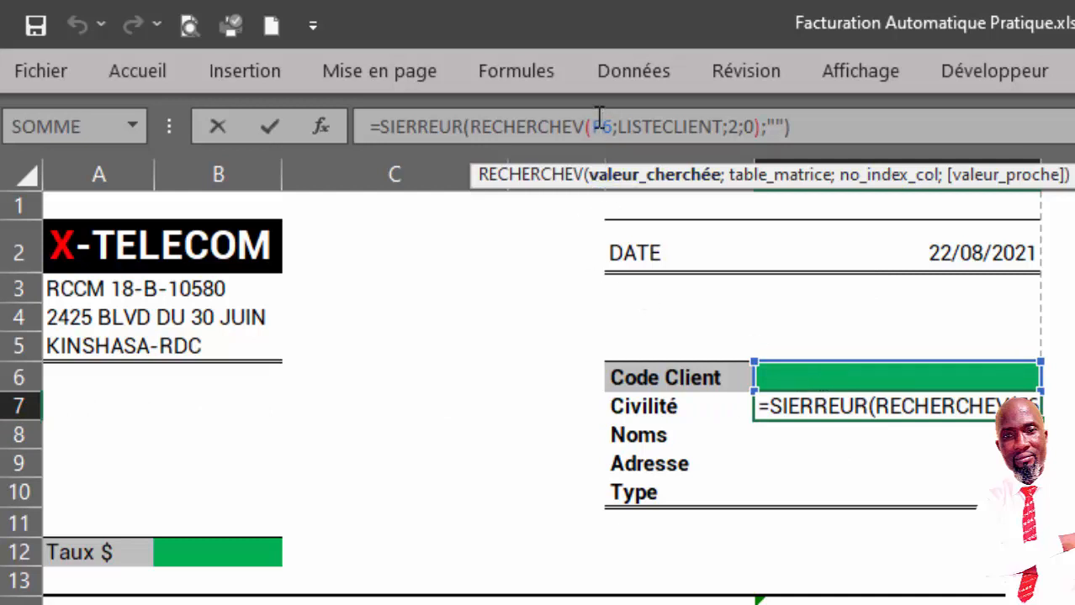
pyautogui.write('$')
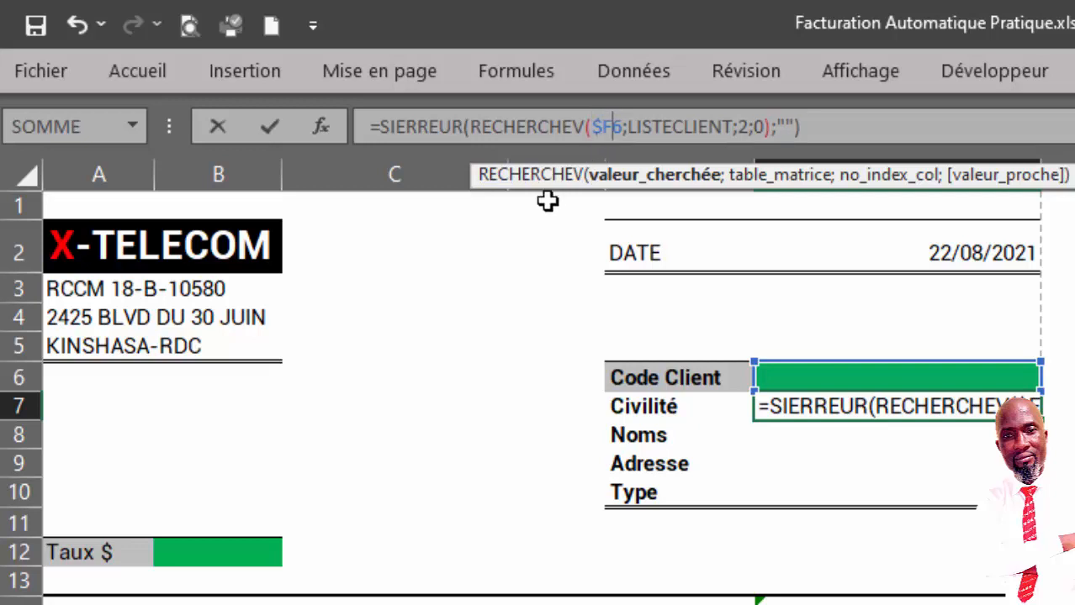
pyautogui.write('$')
pyautogui.press('Return')
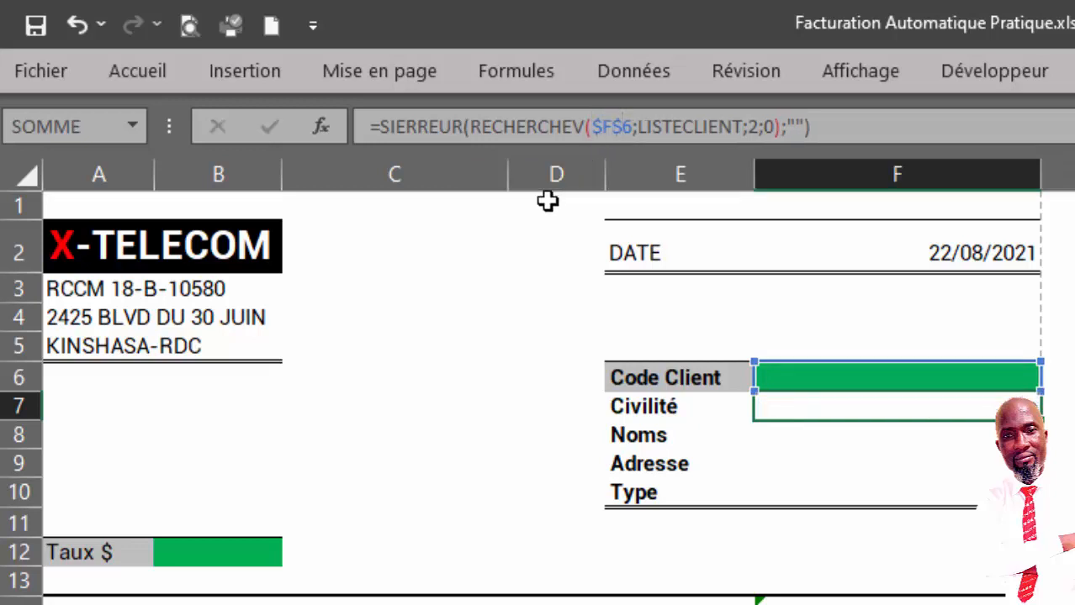
# Copy the Civilité formula from F7 down through the Noms, Adresse and Type cells to F10.
pyautogui.click(876, 404)
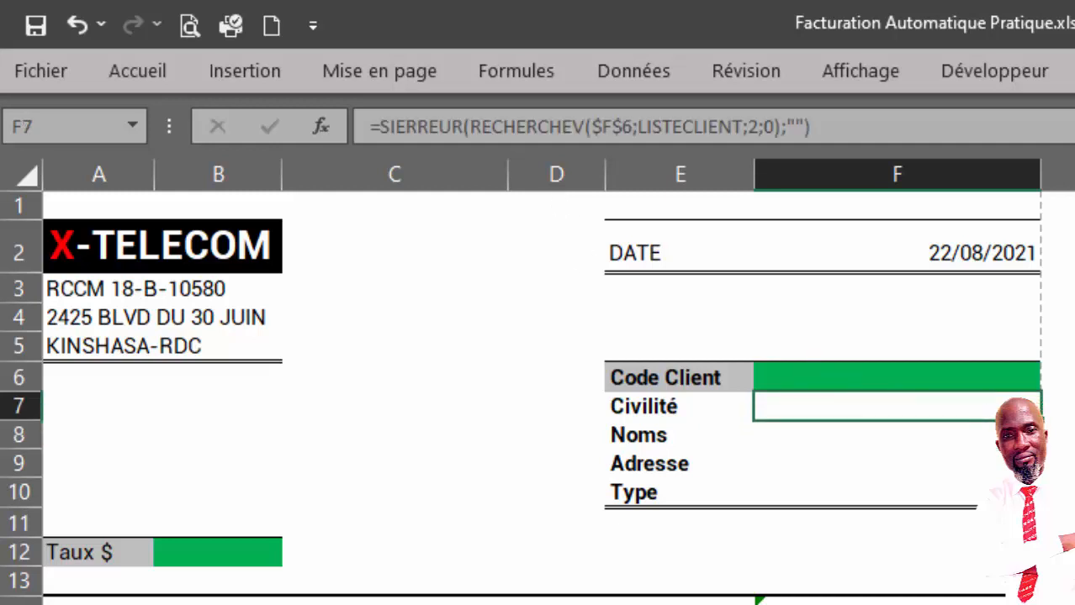
pyautogui.doubleClick(1046, 417)
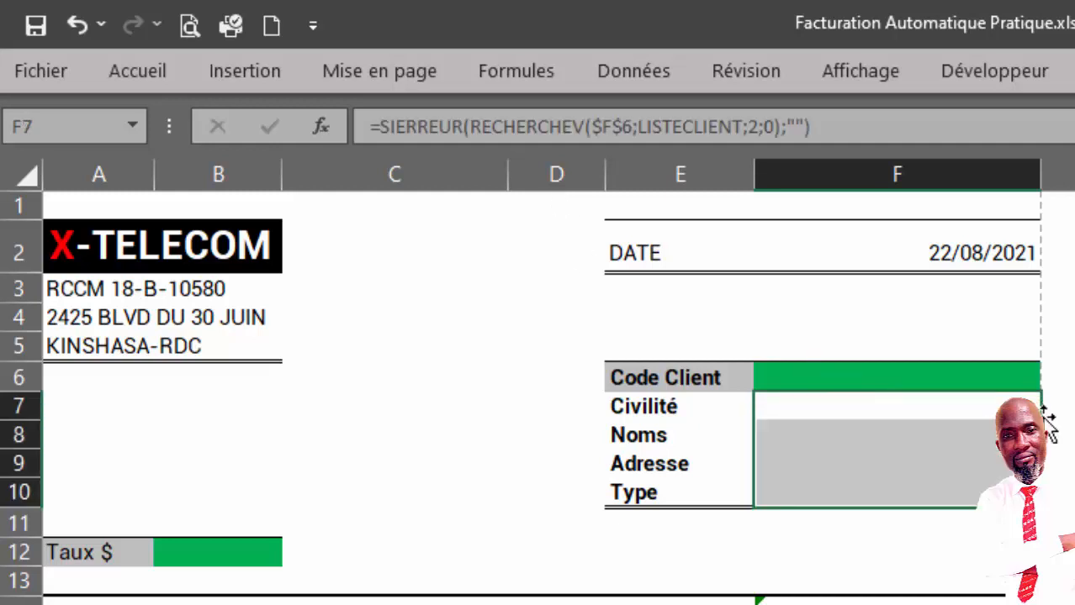
pyautogui.click(841, 482)
# Apply a double bottom border to the Type row, cells E10:F10.
pyautogui.click(703, 525)
pyautogui.click(705, 493)
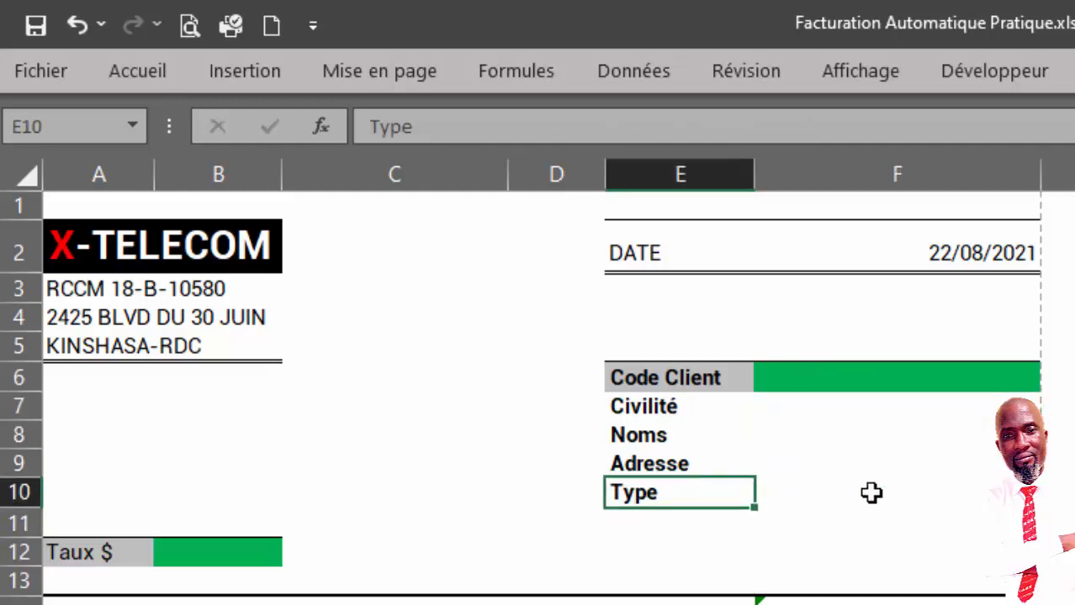
pyautogui.moveTo(706, 492); pyautogui.dragTo(841, 493)
pyautogui.click(138, 79)
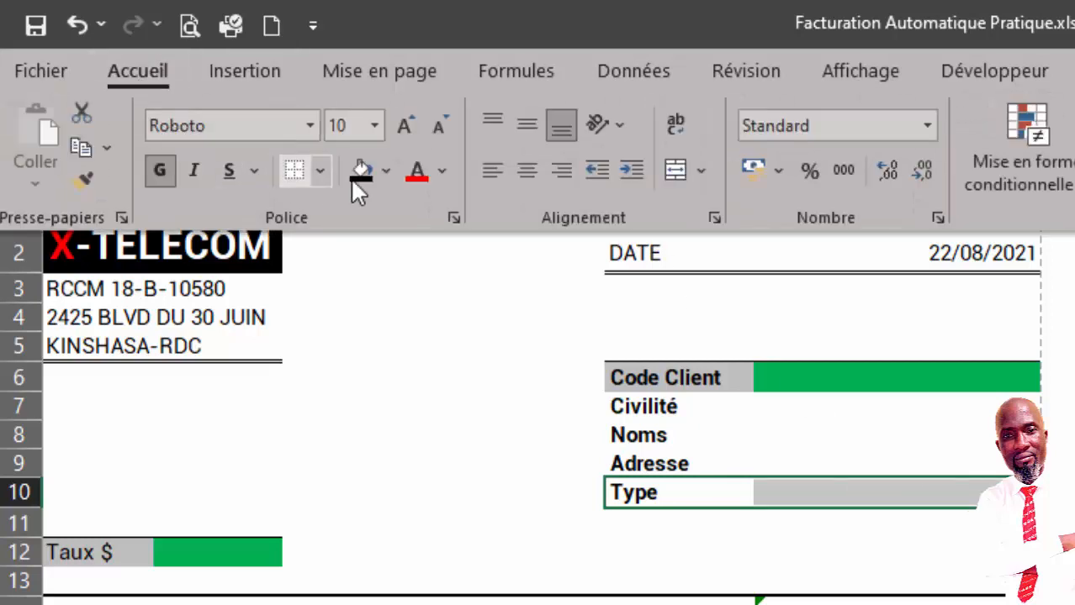
pyautogui.click(320, 172)
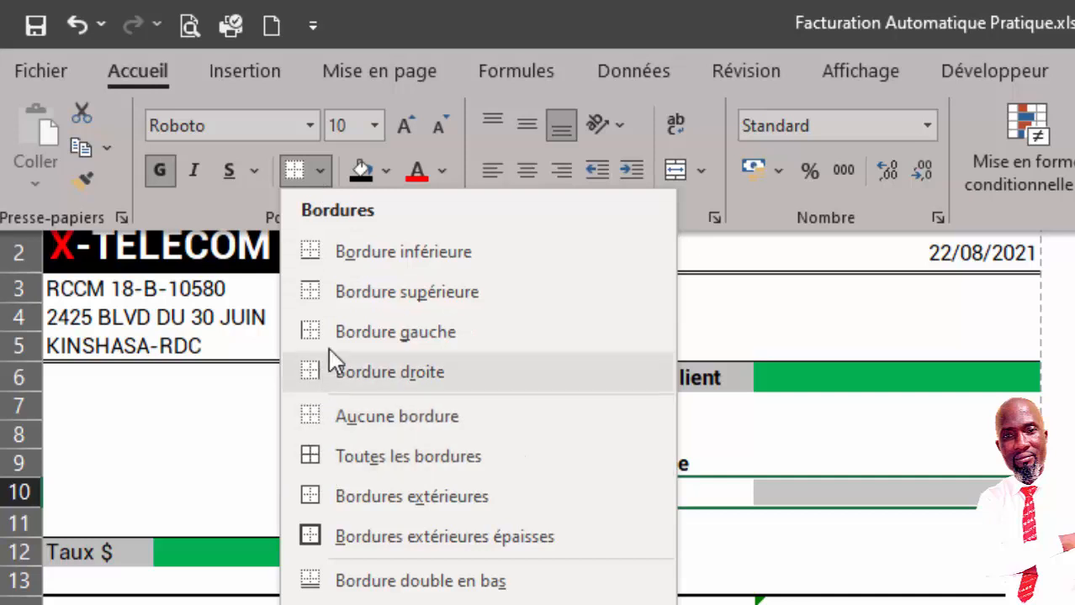
pyautogui.click(322, 581)
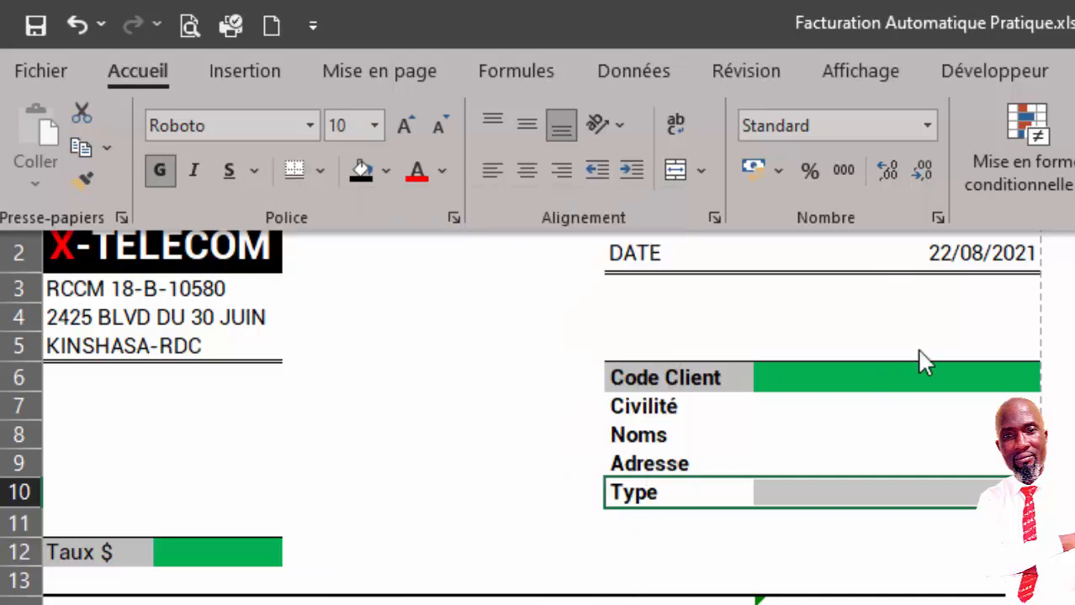
# Enter a client code in F6 and check the formulas copied into the Adresse and Type cells.
pyautogui.click(821, 408)
pyautogui.click(819, 401)
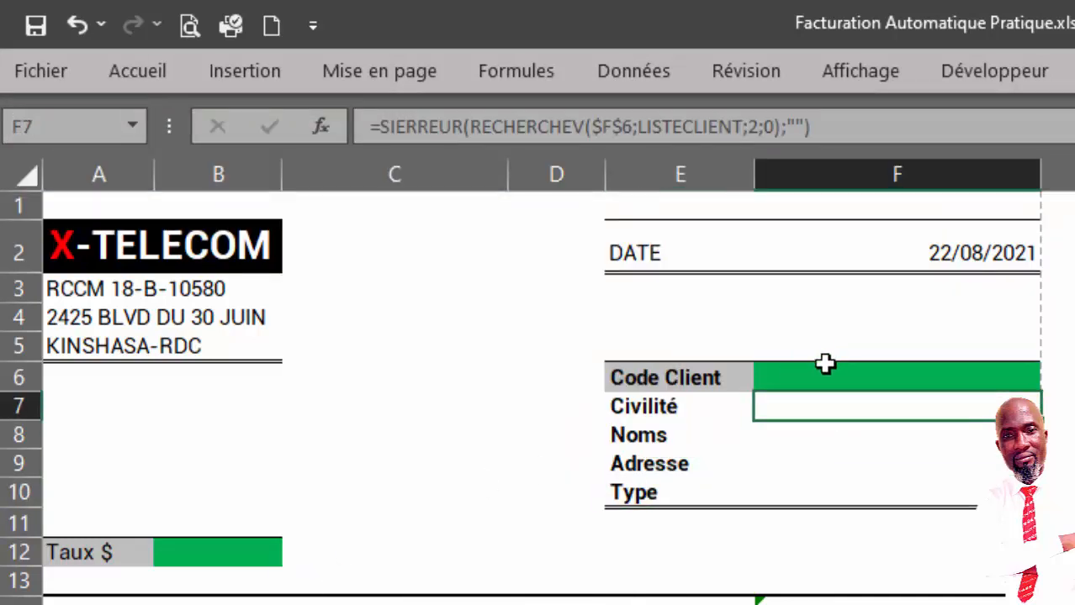
pyautogui.click(824, 374)
pyautogui.write('c')
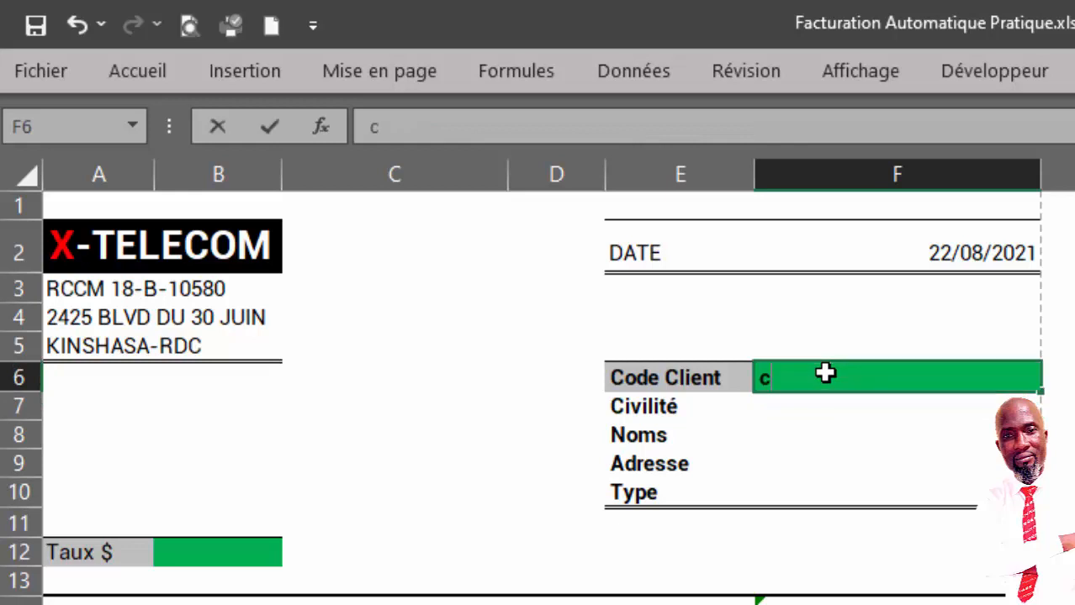
pyautogui.write('0001')
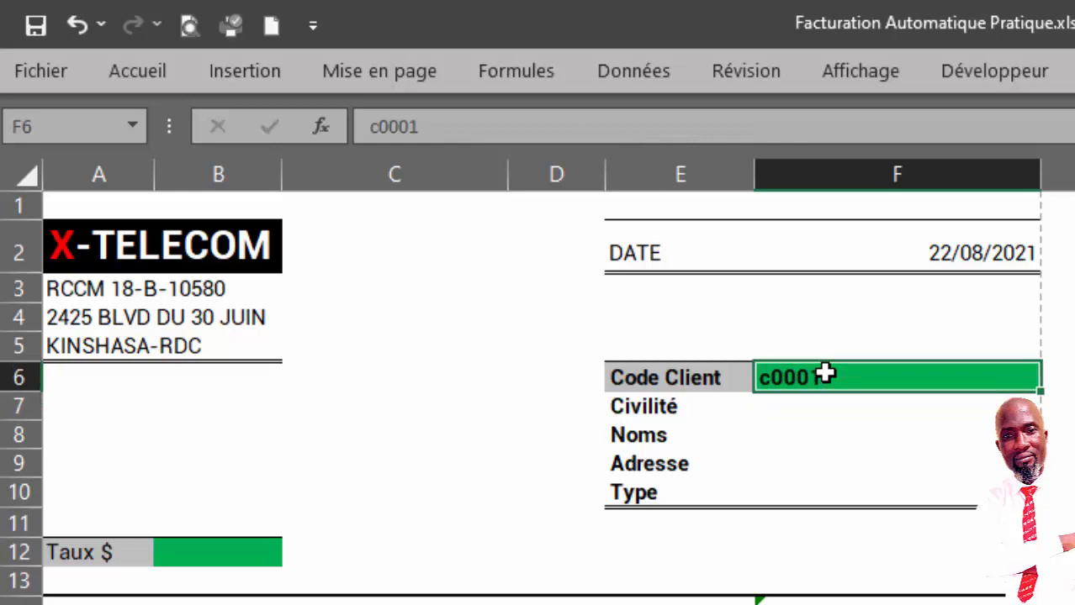
pyautogui.press('Return')
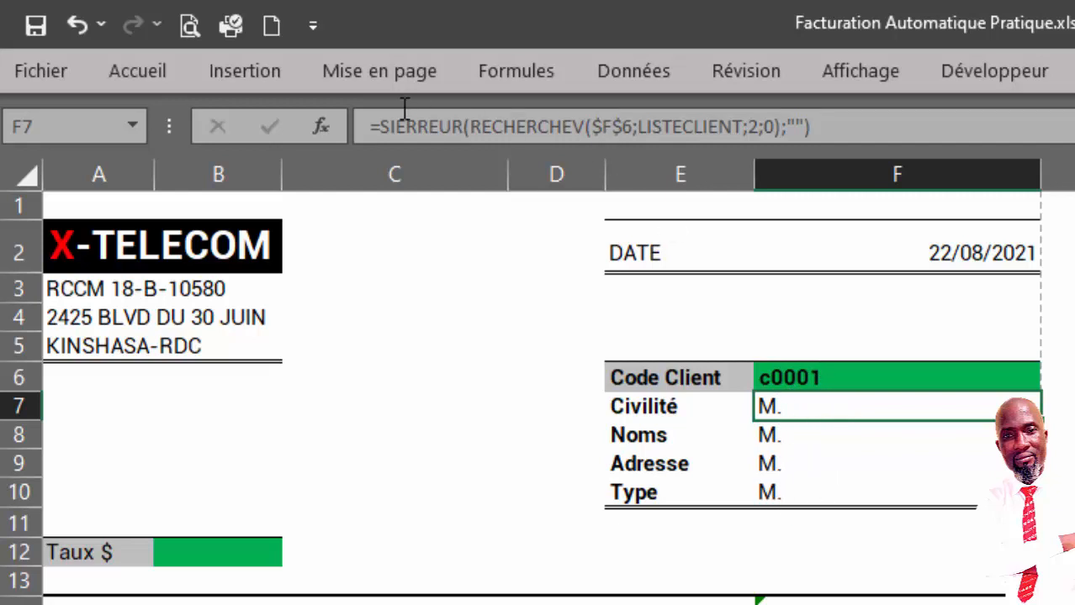
pyautogui.click(803, 463)
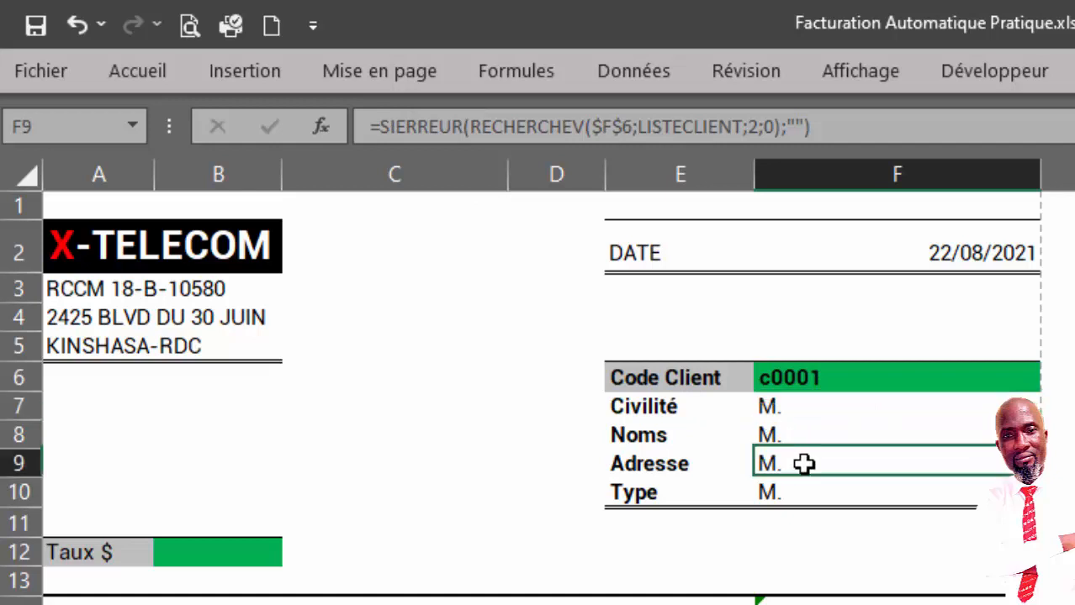
pyautogui.click(826, 491)
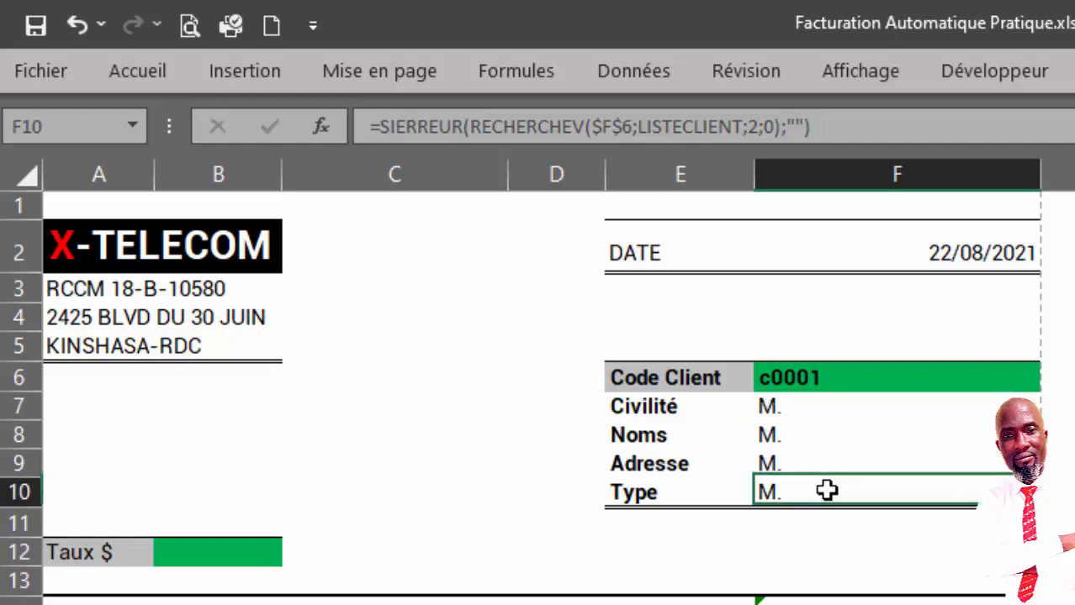
# Check the client list's column order and set the column index to 3 in the Noms formula in F8.
pyautogui.click(801, 433)
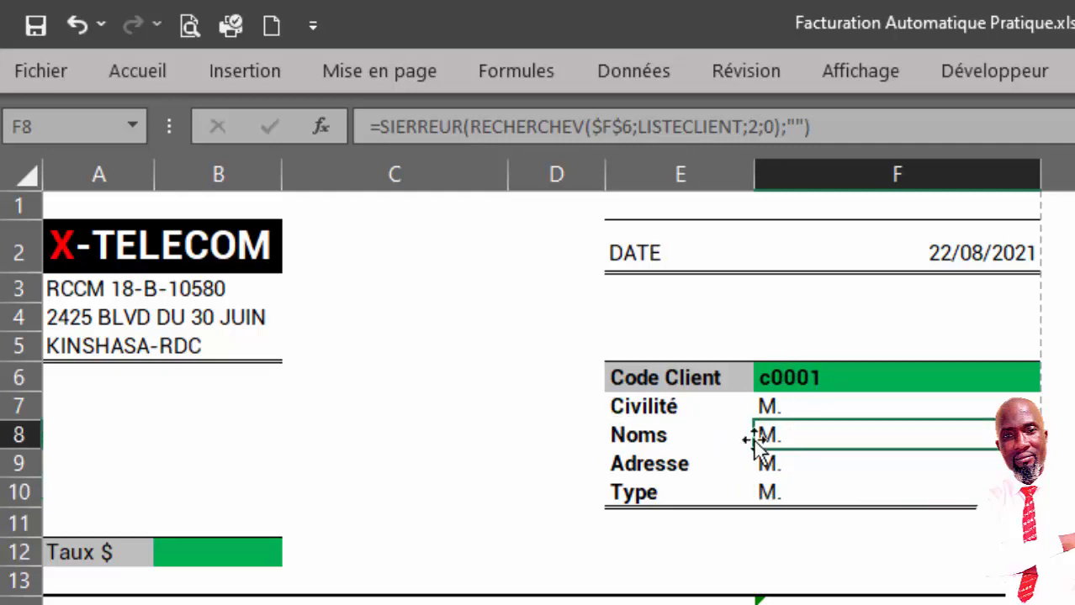
pyautogui.hotkey('ctrl', 'pagedown')
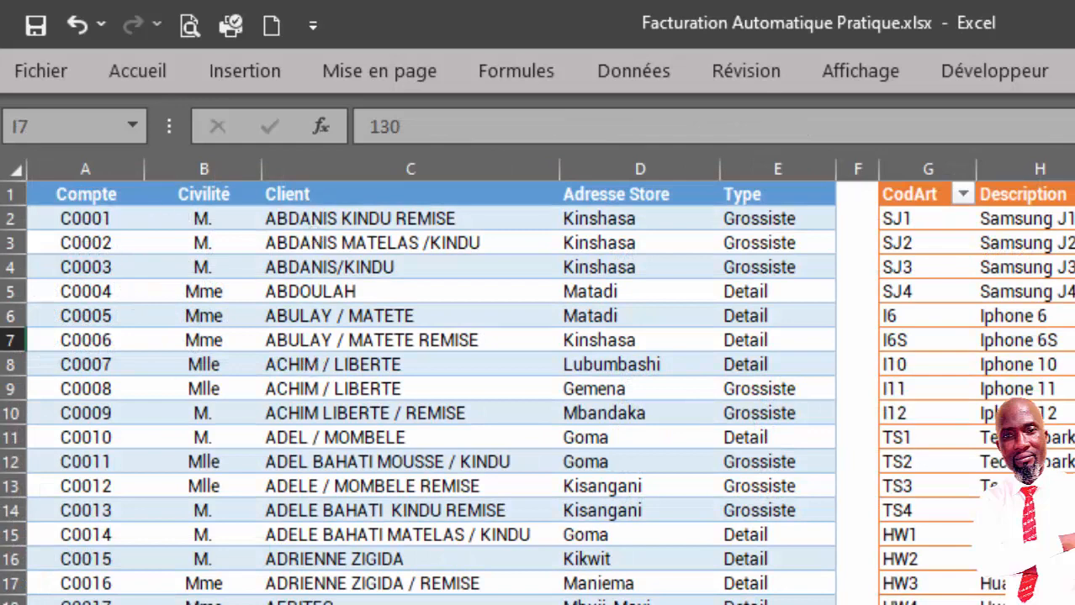
pyautogui.hotkey('ctrl', 'pageup')
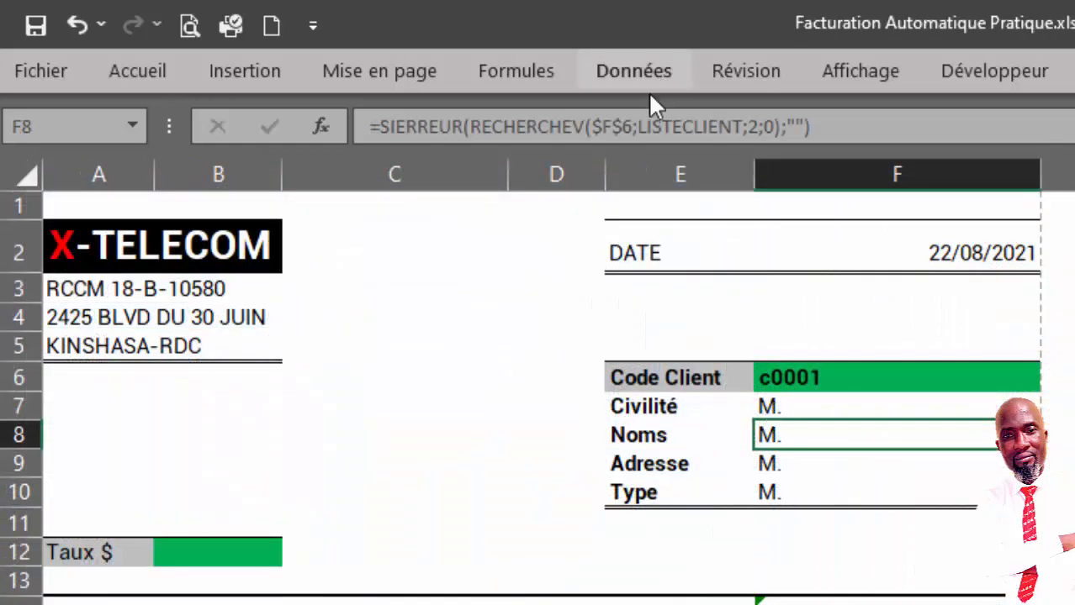
pyautogui.click(752, 126)
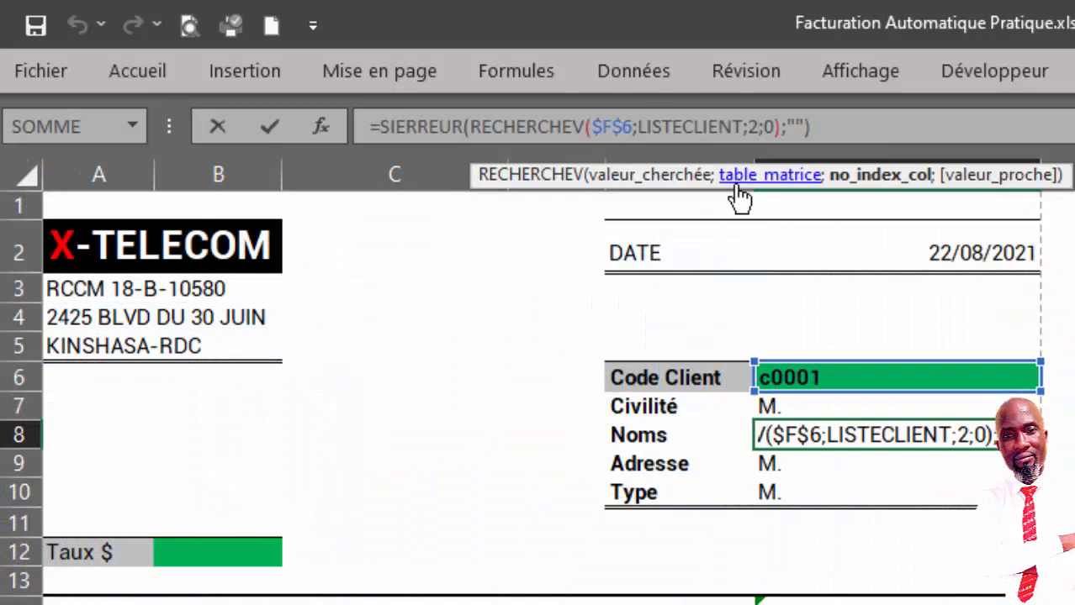
pyautogui.press('BackSpace')
pyautogui.write('3')
pyautogui.press('Return')
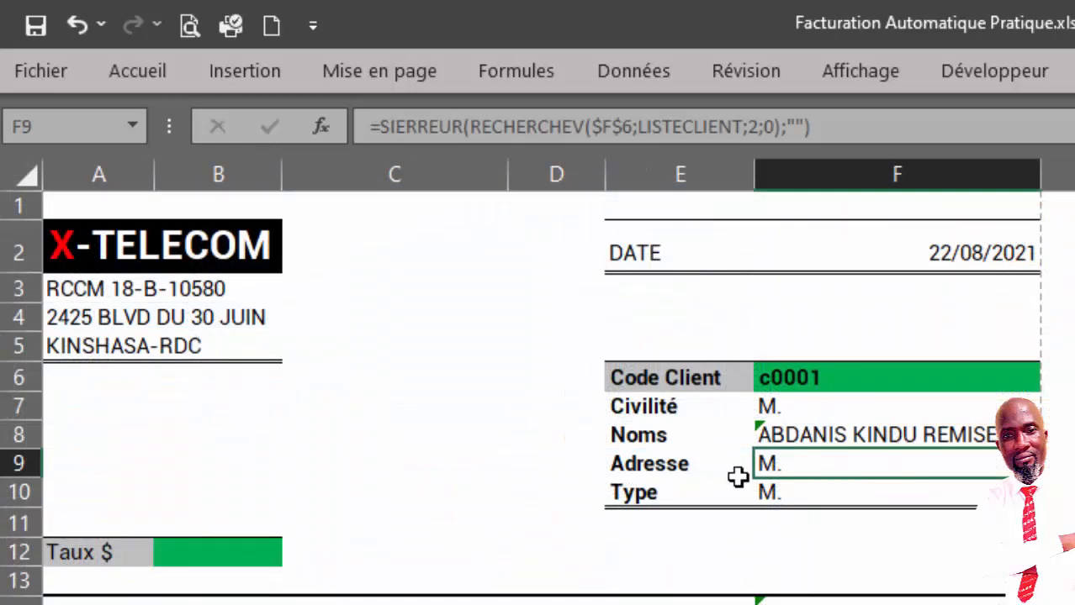
# Set the column index to 4 in the Adresse formula in F9.
pyautogui.click(758, 120)
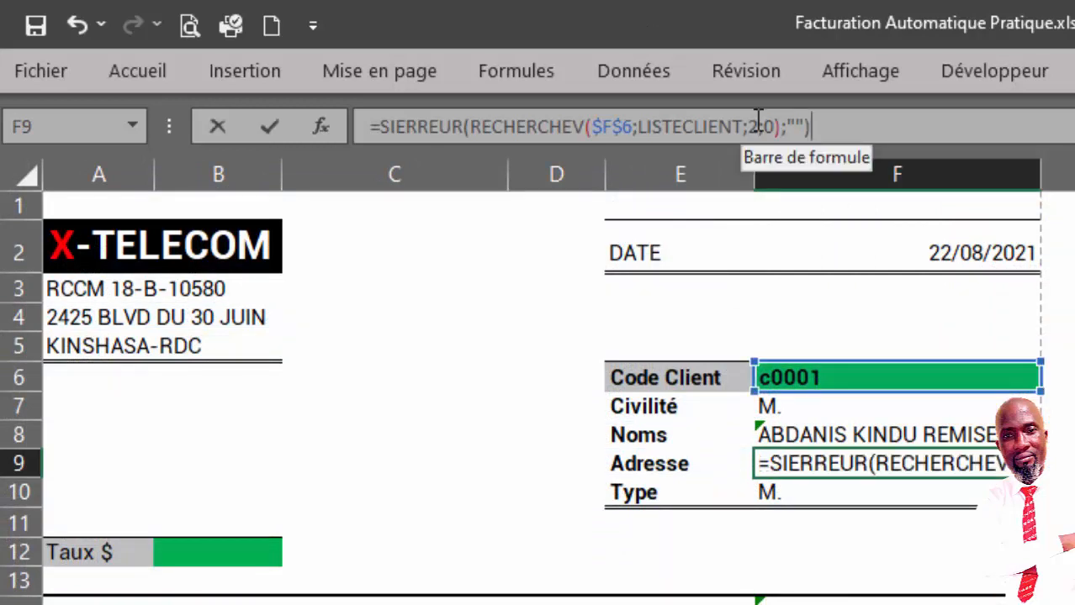
pyautogui.press('BackSpace')
pyautogui.write('4')
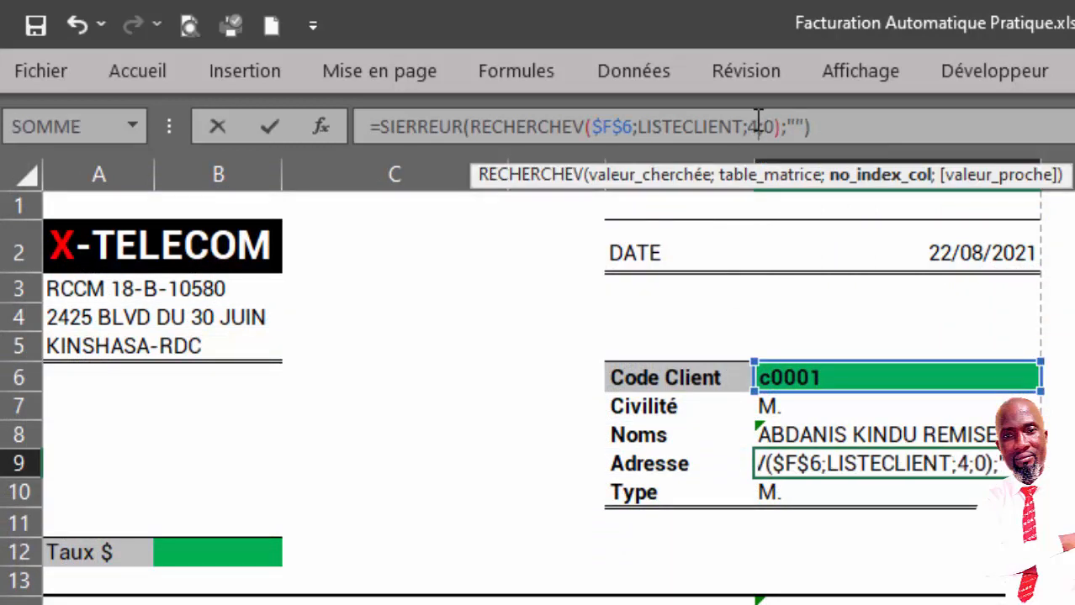
pyautogui.press('Return')
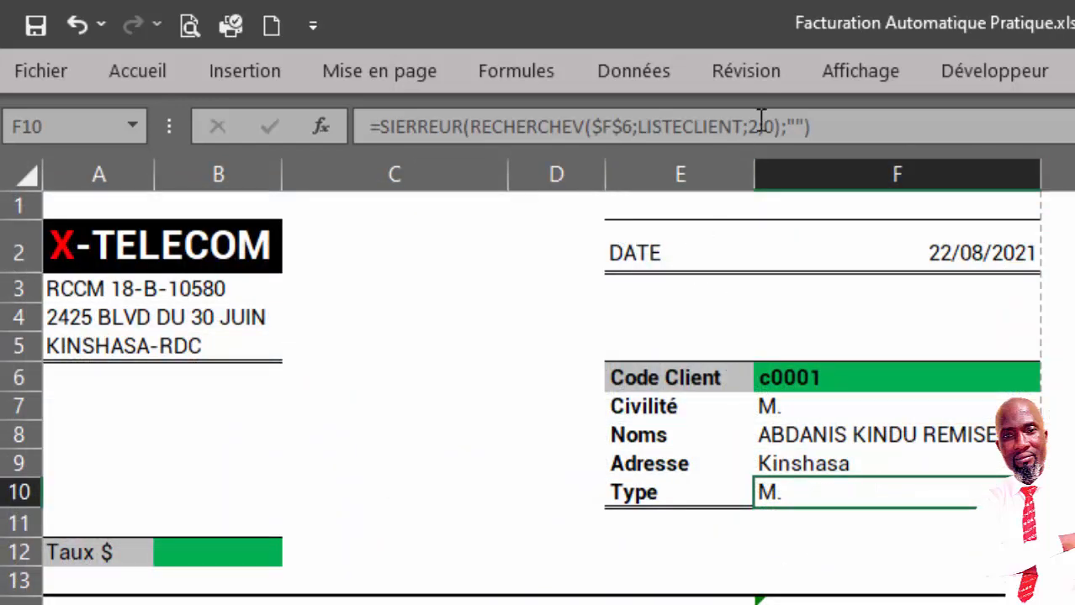
# Set the column index to 5 in the Type formula in F10.
pyautogui.click(760, 119)
pyautogui.press('BackSpace')
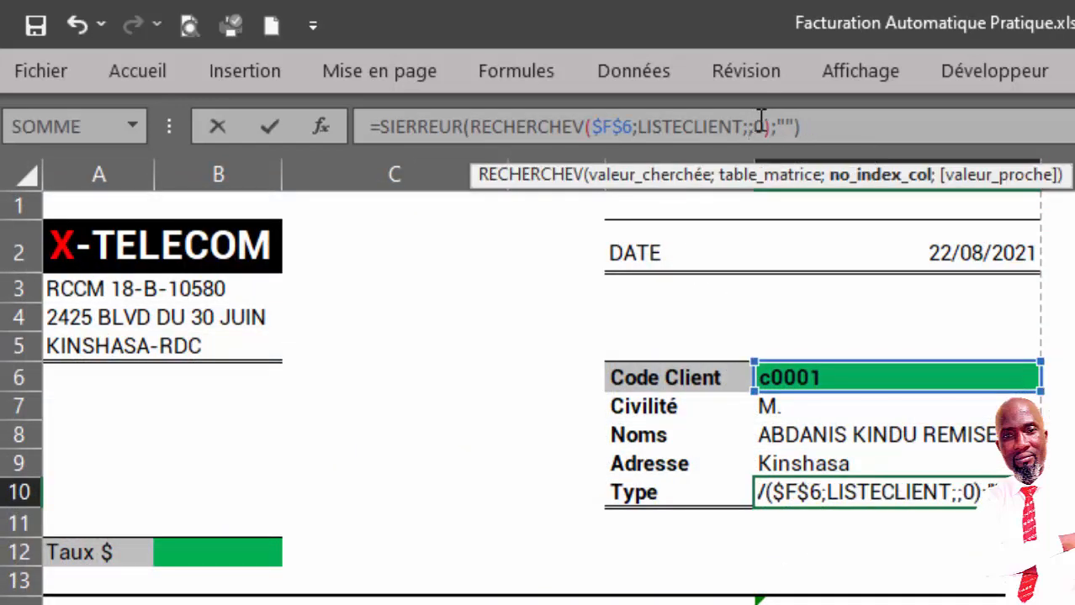
pyautogui.write('5')
pyautogui.press('Return')
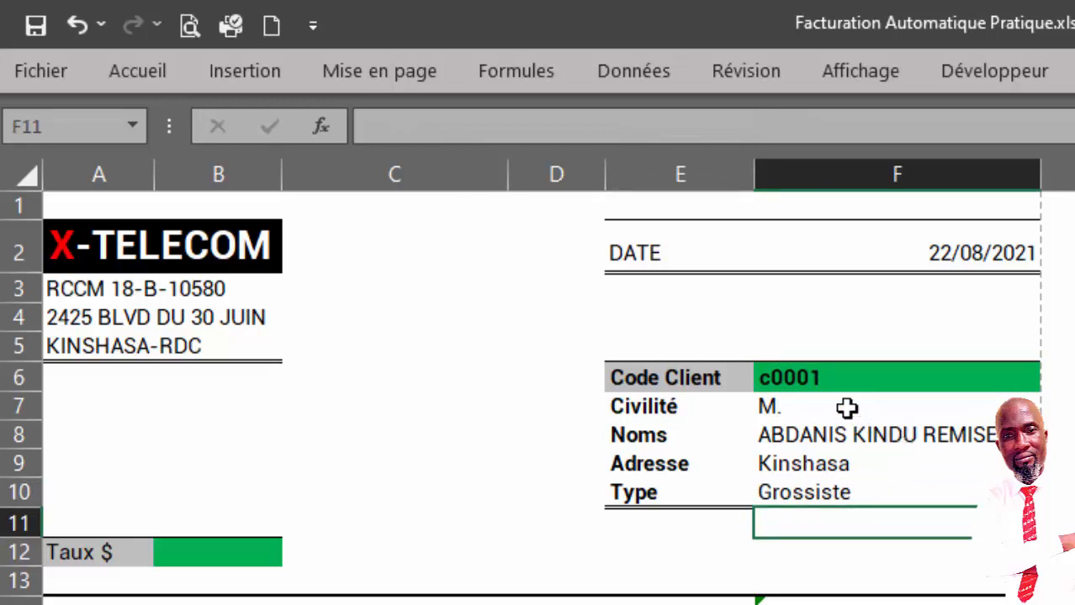
# Test the client lookups by entering two different valid client codes one after the other in F6.
pyautogui.click(833, 376)
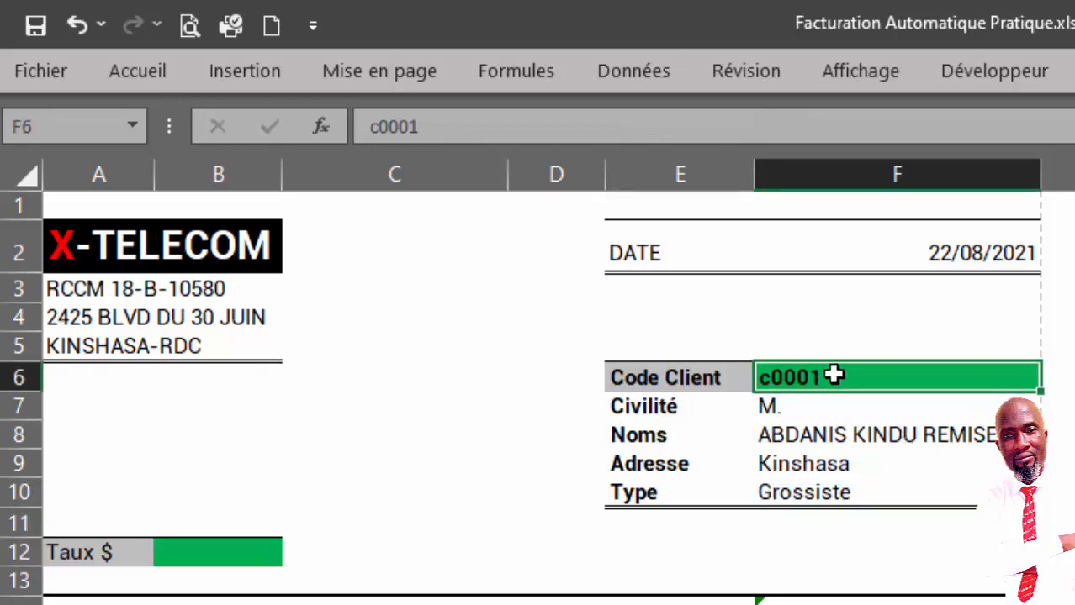
pyautogui.write('C0025')
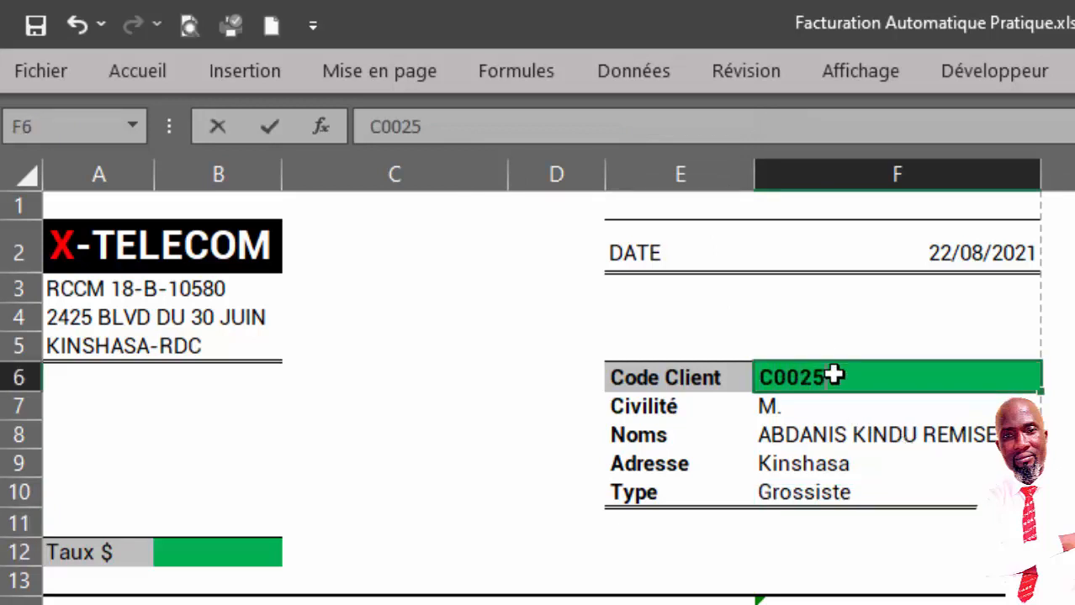
pyautogui.press('Return')
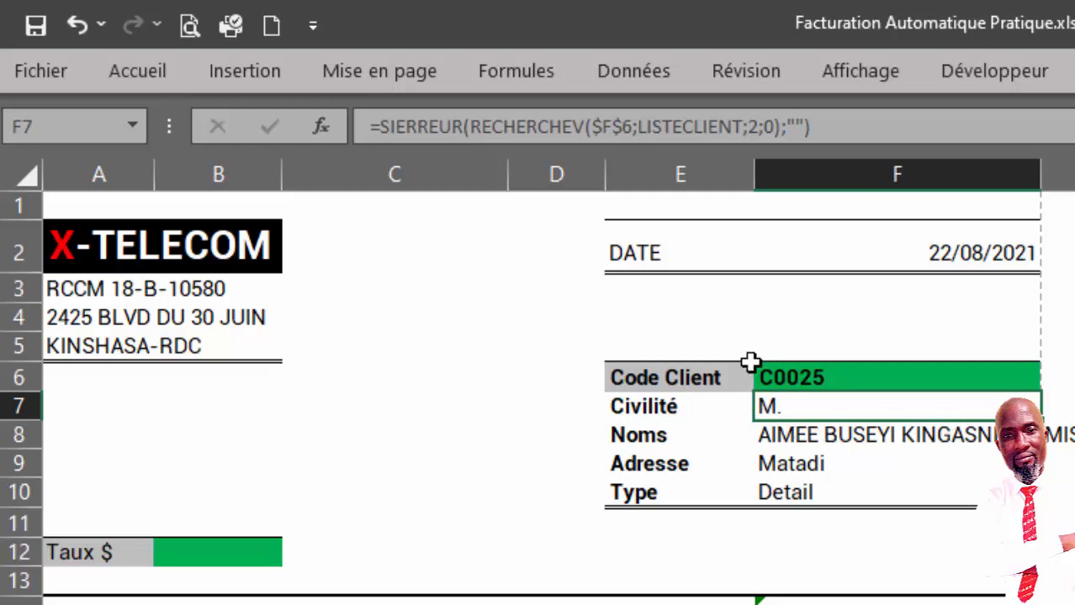
pyautogui.click(780, 377)
pyautogui.write('C')
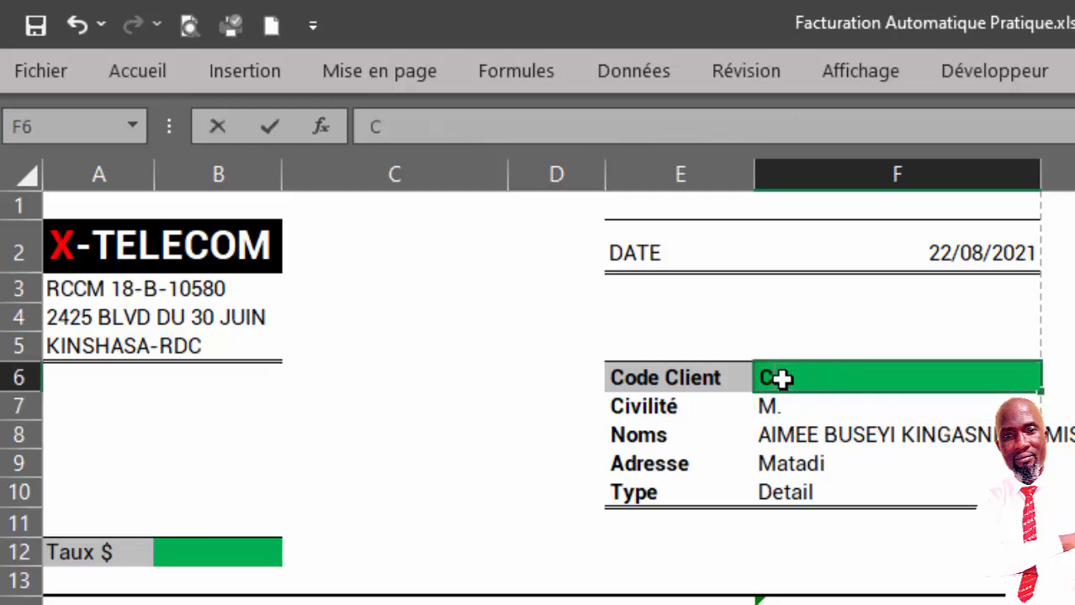
pyautogui.write('0018')
pyautogui.press('Return')
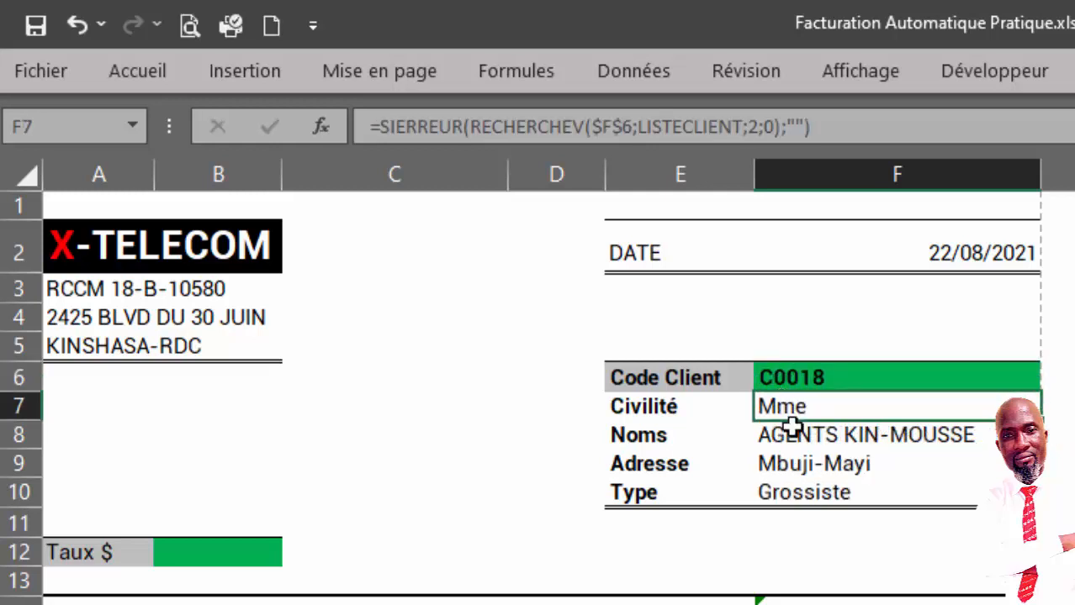
# Enter two more client codes in F6 to check that Civilité, Noms, Adresse and Type update.
pyautogui.click(787, 377)
pyautogui.write('C0')
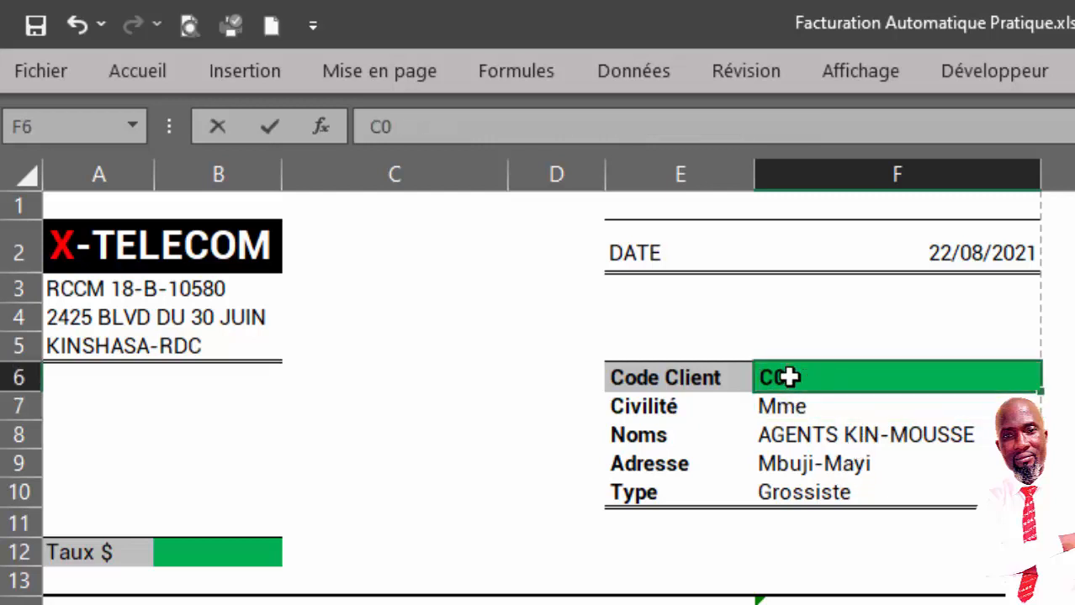
pyautogui.write('013')
pyautogui.press('Return')
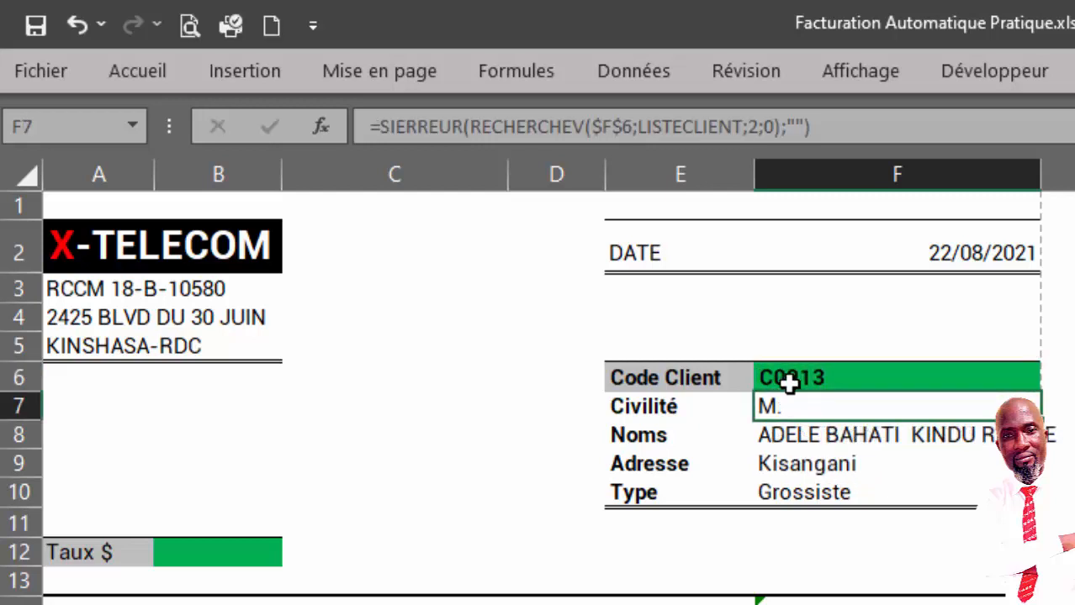
pyautogui.click(822, 371)
pyautogui.write('C0045')
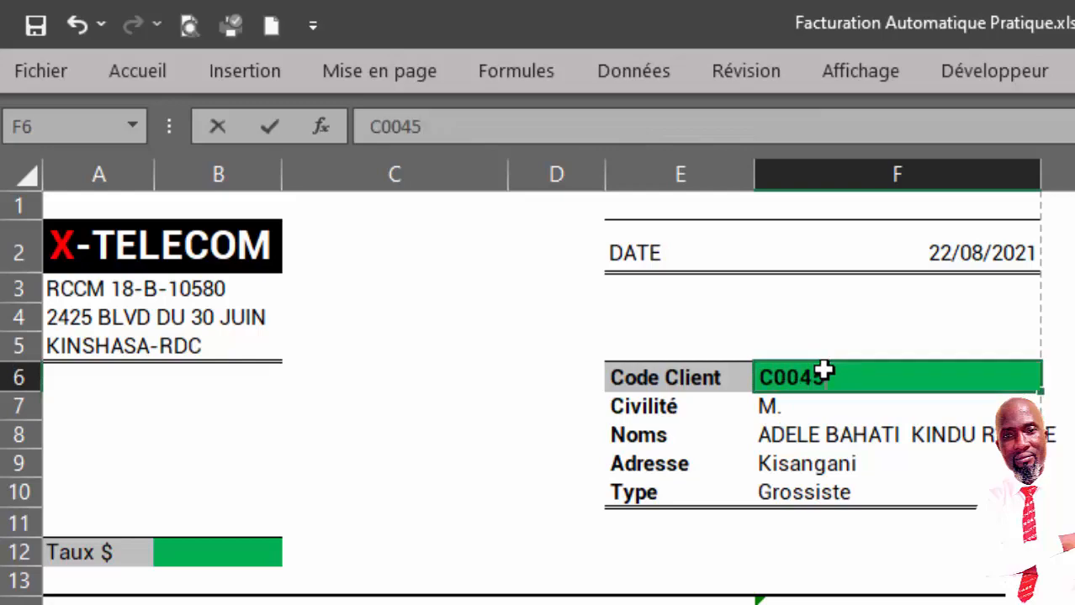
pyautogui.press('Return')
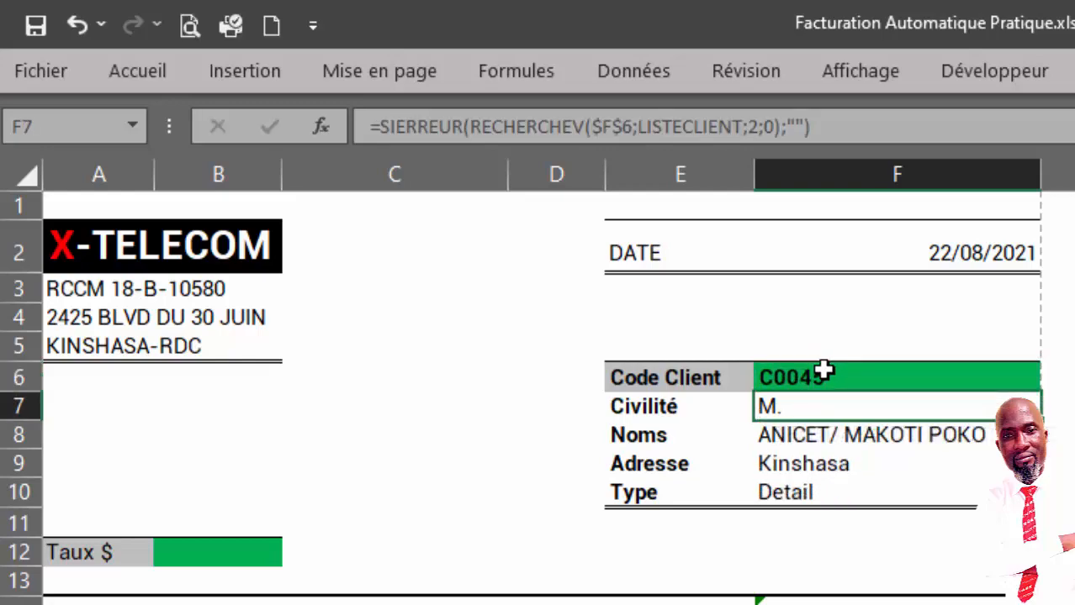
# Find the last client code in the client list and enter it in F6 to test the lookups.
pyautogui.hotkey('ctrl', 'pagedown')
pyautogui.scroll(-20, 146, 526)
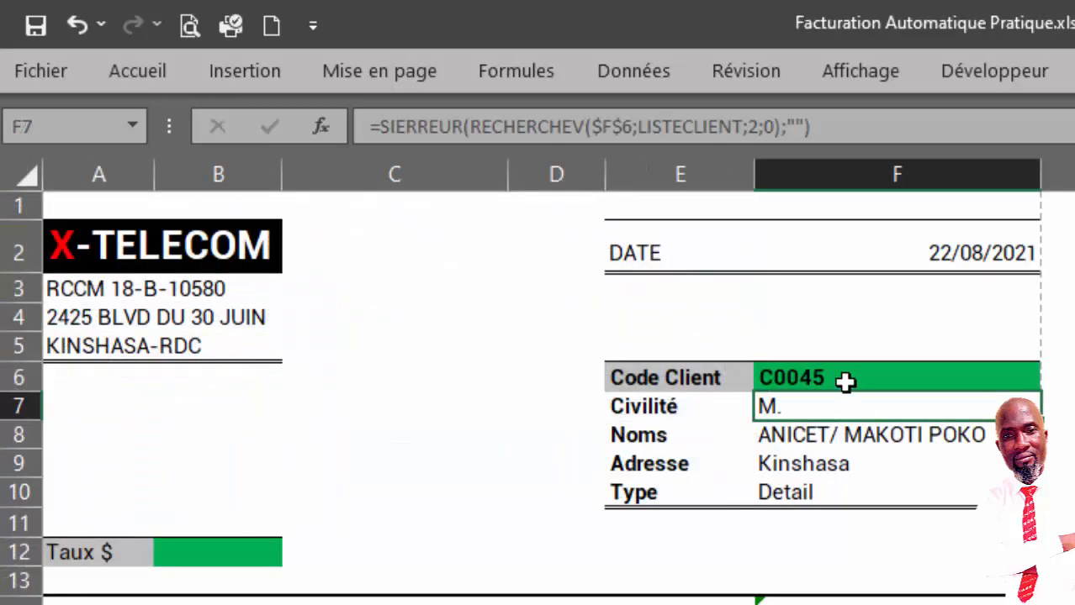
pyautogui.click(846, 381)
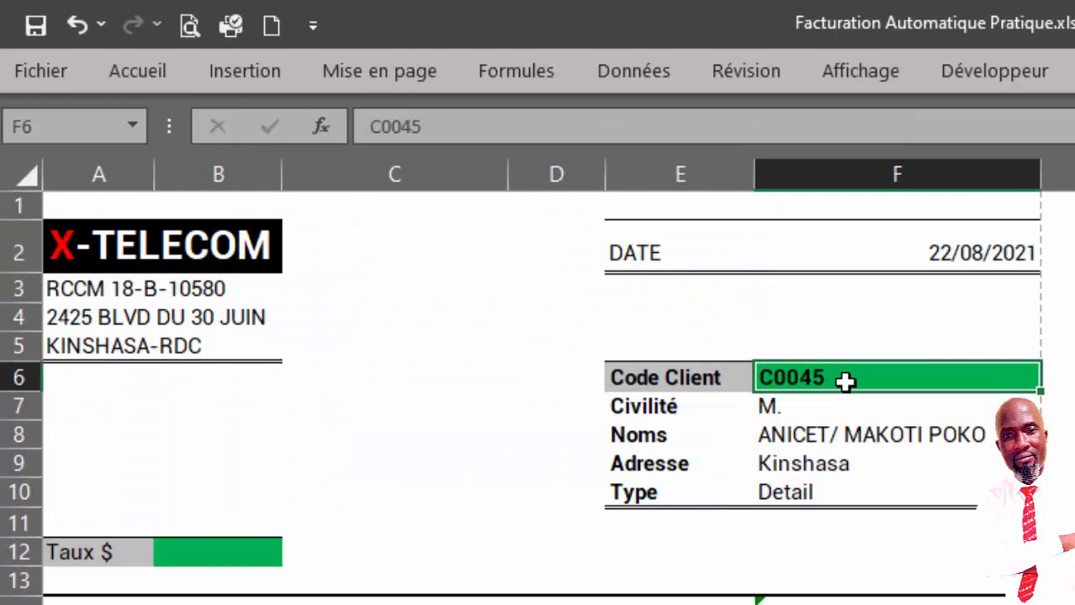
pyautogui.write('C0078')
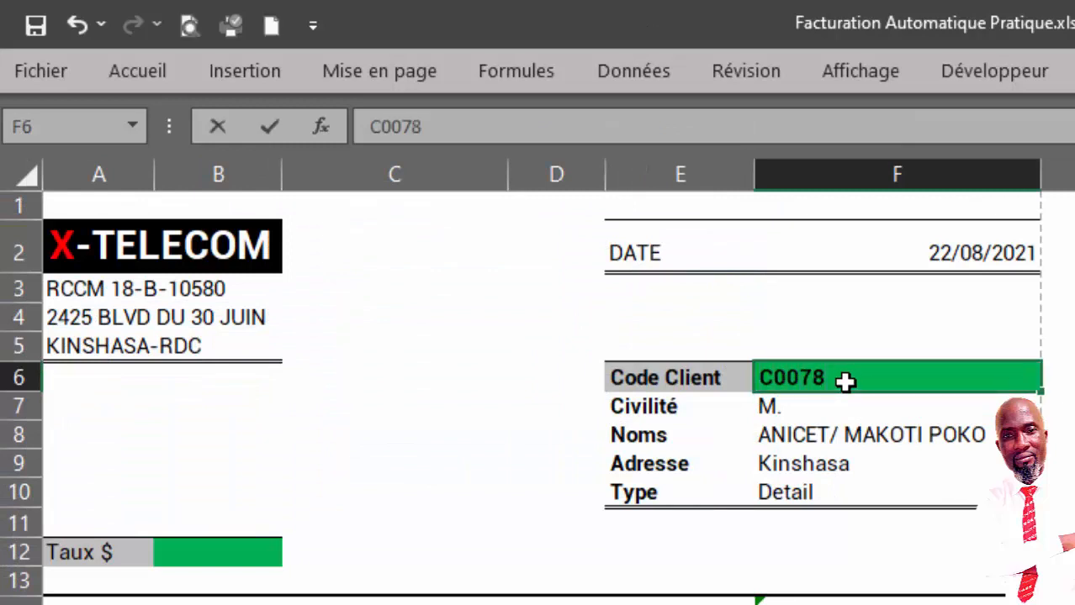
pyautogui.press('Return')
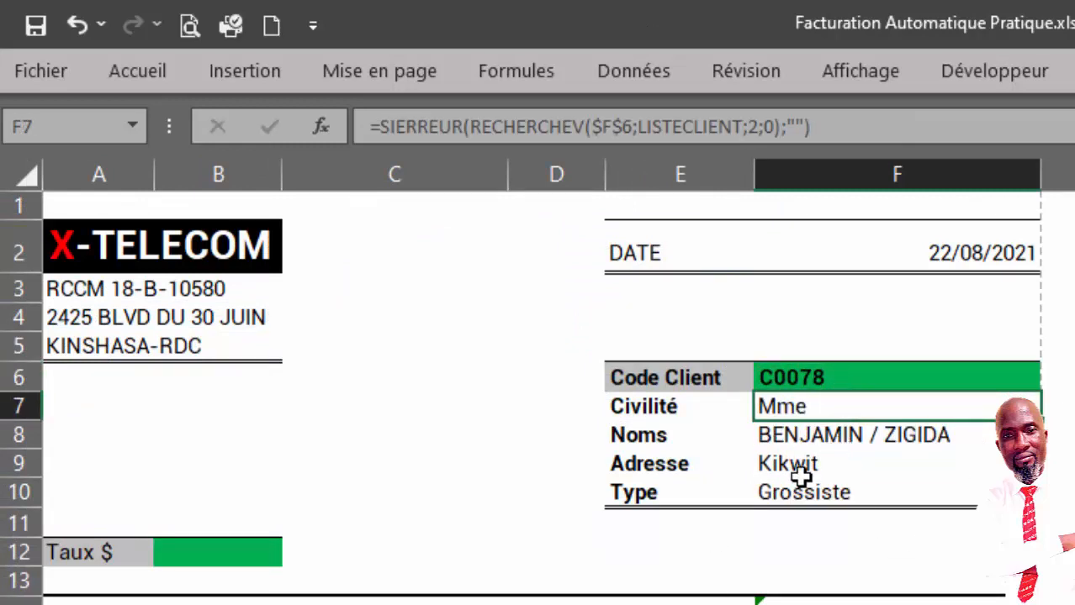
# Clear the Code Client cell F6 and enter the code of a client near the start of the list.
pyautogui.click(822, 381)
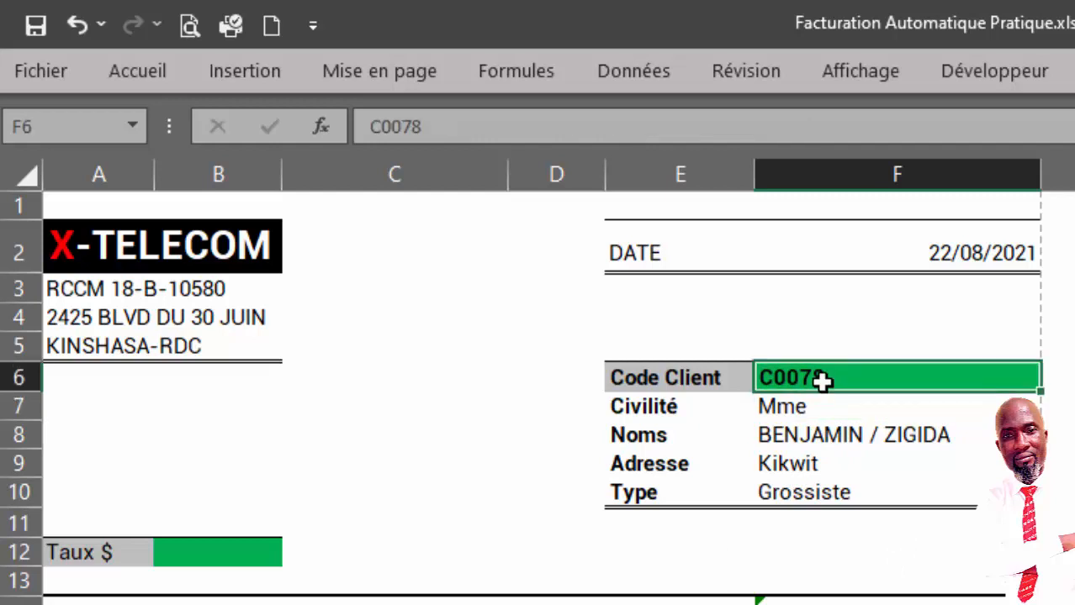
pyautogui.press('Delete')
pyautogui.write('C0')
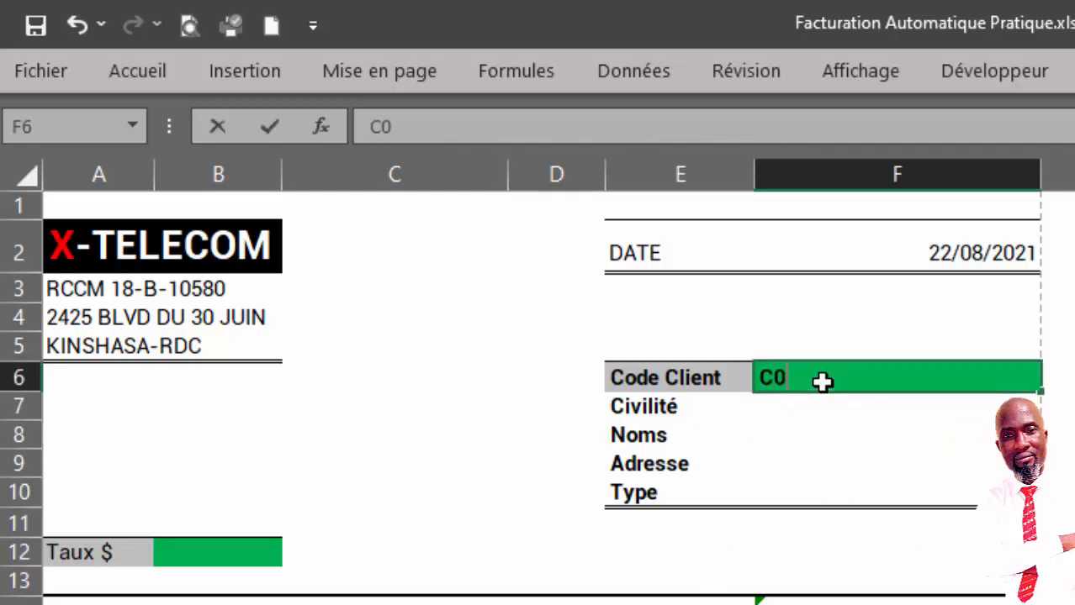
pyautogui.press('Return')
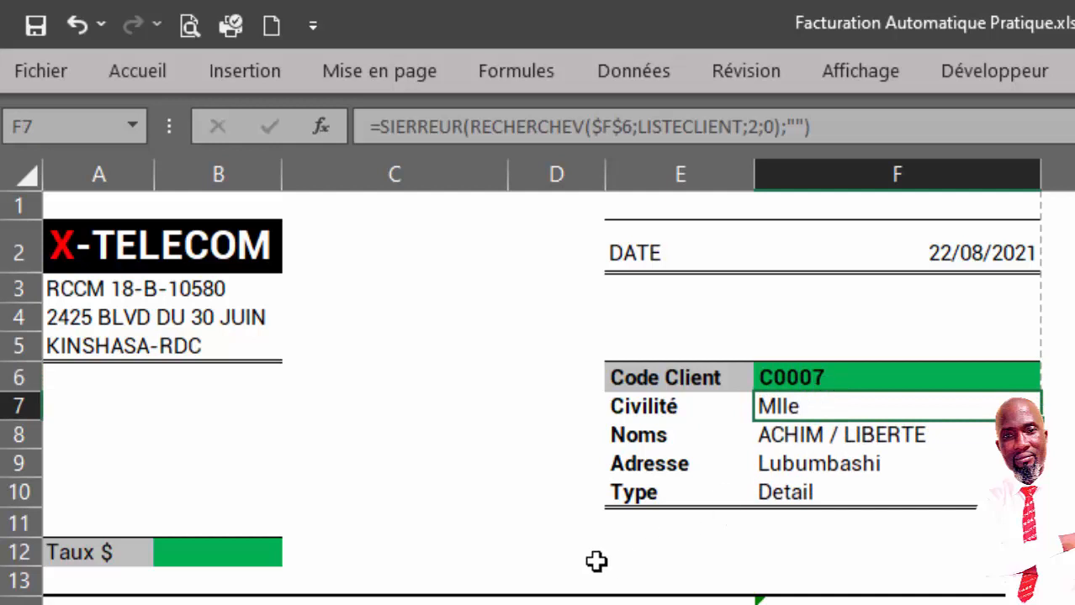
pyautogui.click(810, 376)
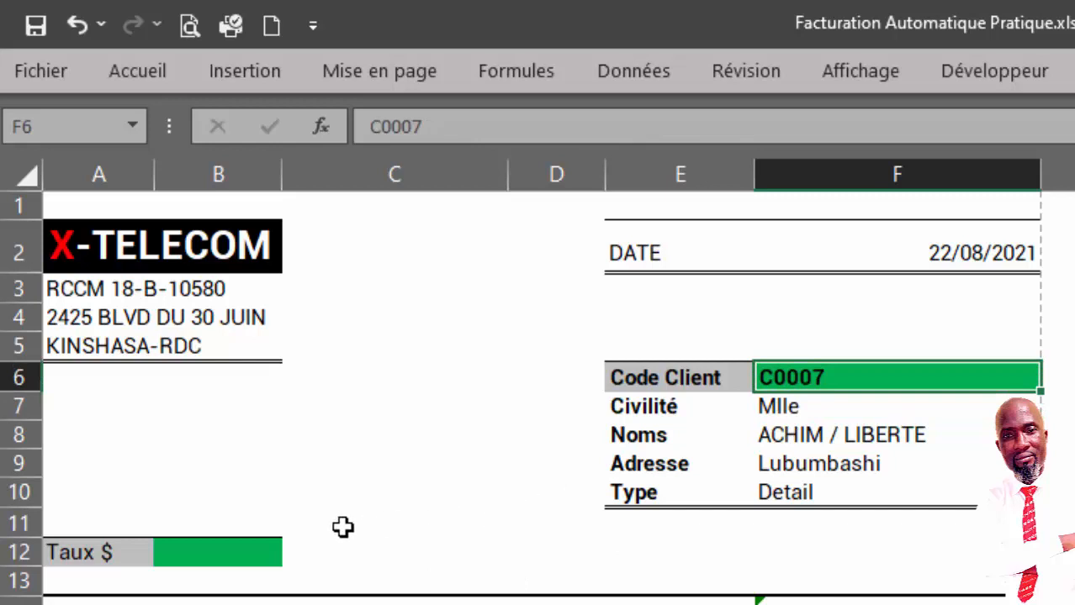
# Set the Taux $ exchange rate in B12 to 2000.
pyautogui.click(206, 552)
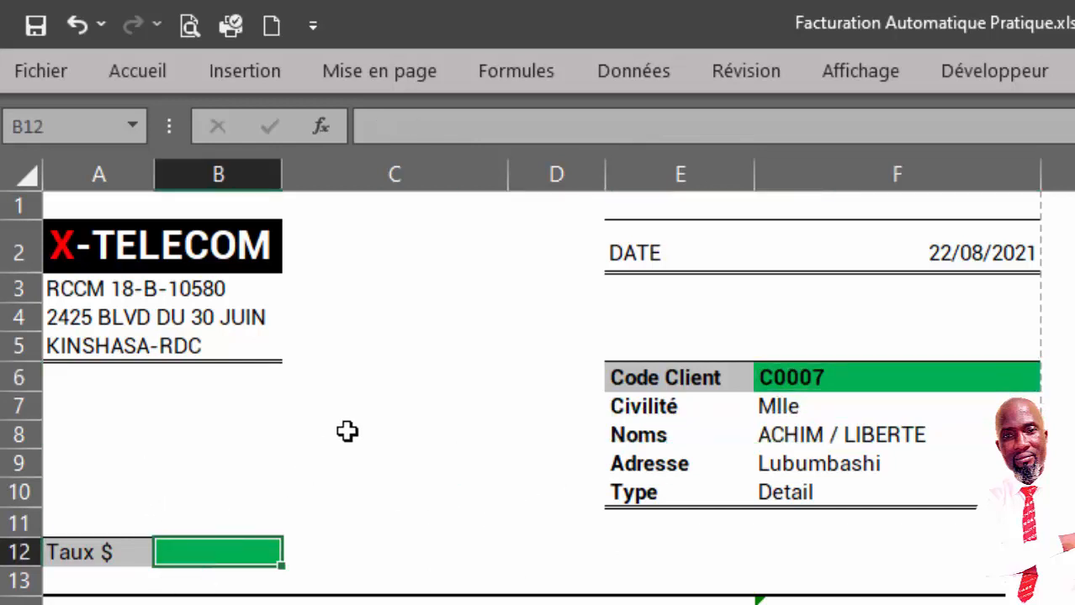
pyautogui.write('2000')
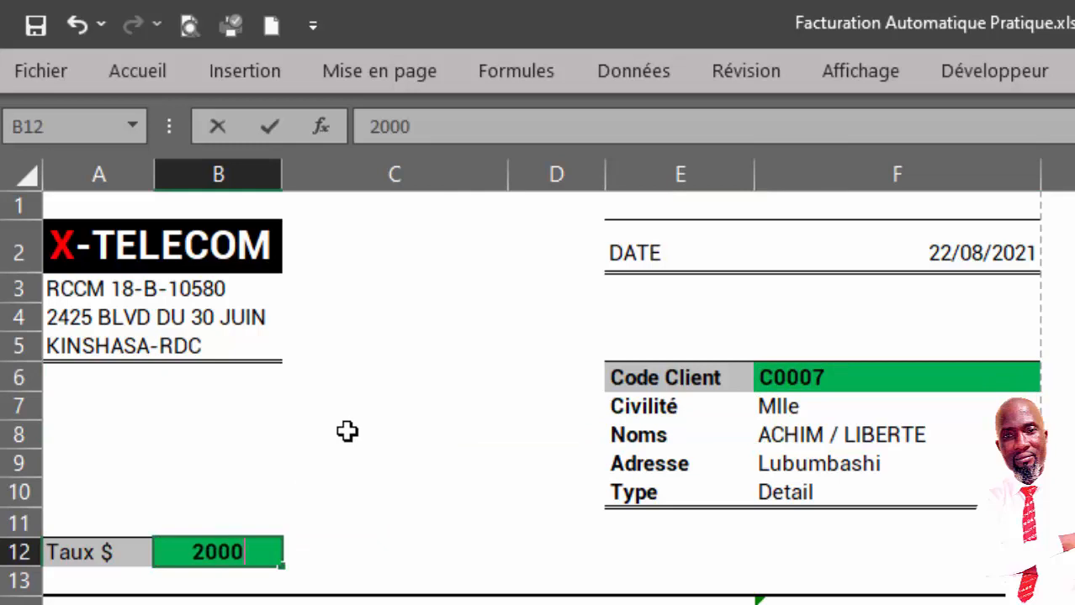
pyautogui.press('Return')
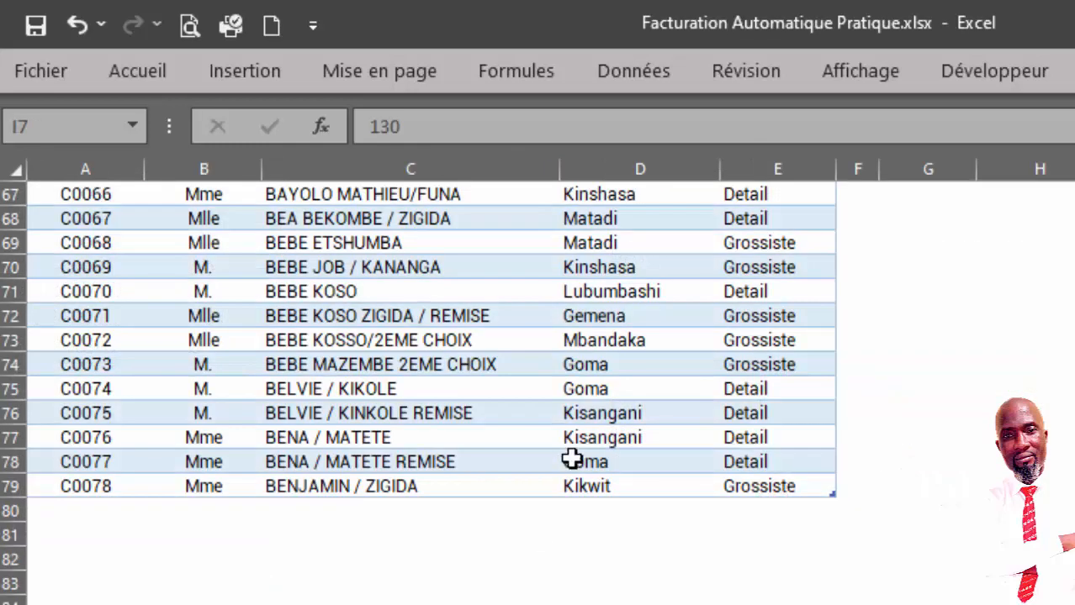
# Look back through the client list sheet towards its first rows.
pyautogui.scroll(16, 571, 456)
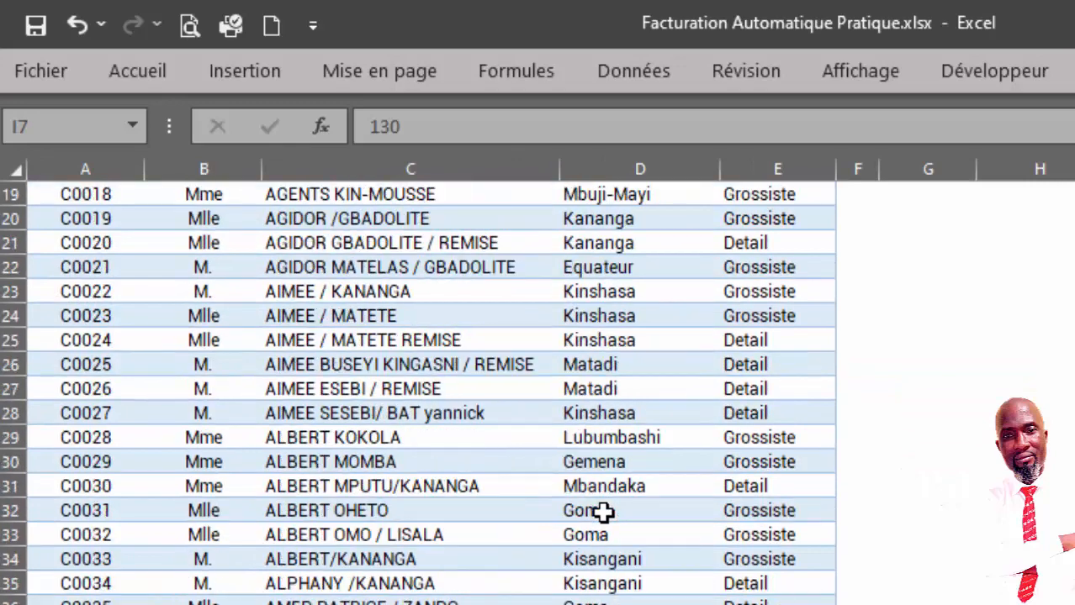
# Return to the invoice sheet and enter article code I6 in the first CodArt cell, B17.
pyautogui.scroll(6, 603, 512)
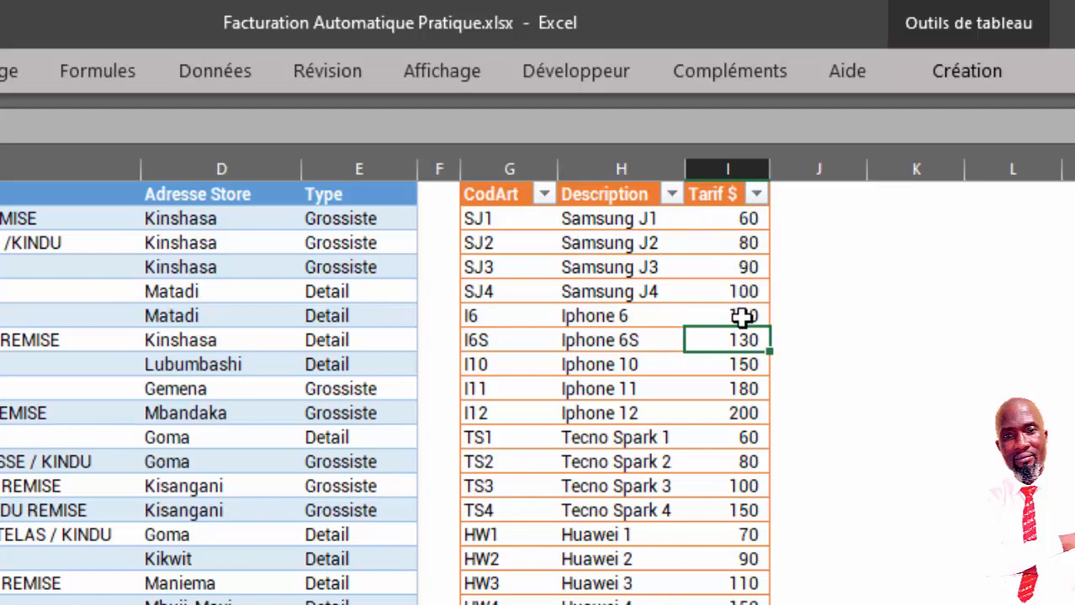
pyautogui.hotkey('ctrl', 'pageup')
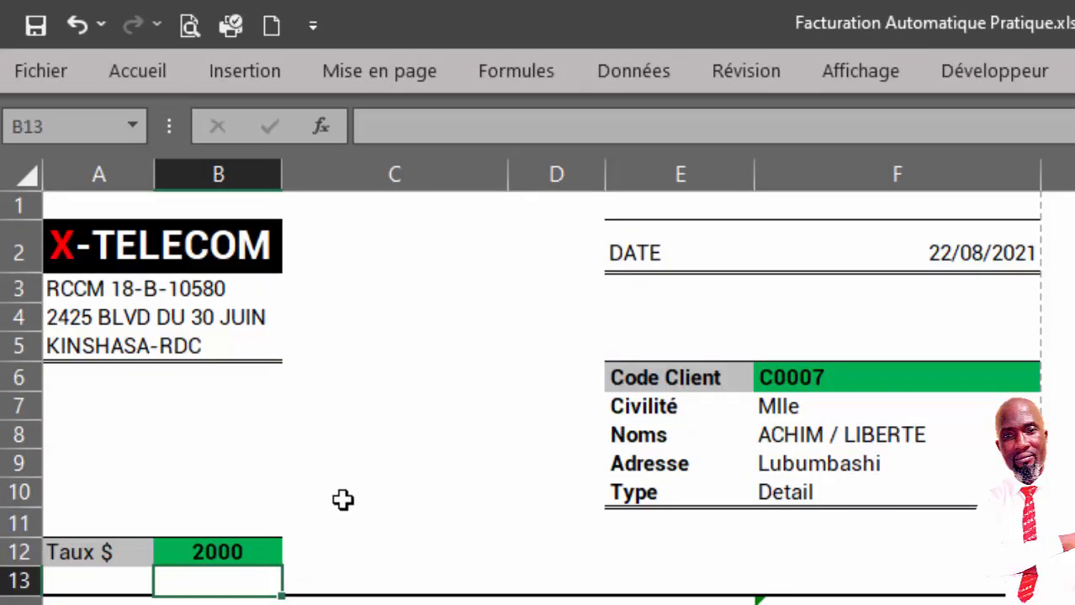
pyautogui.click(360, 546)
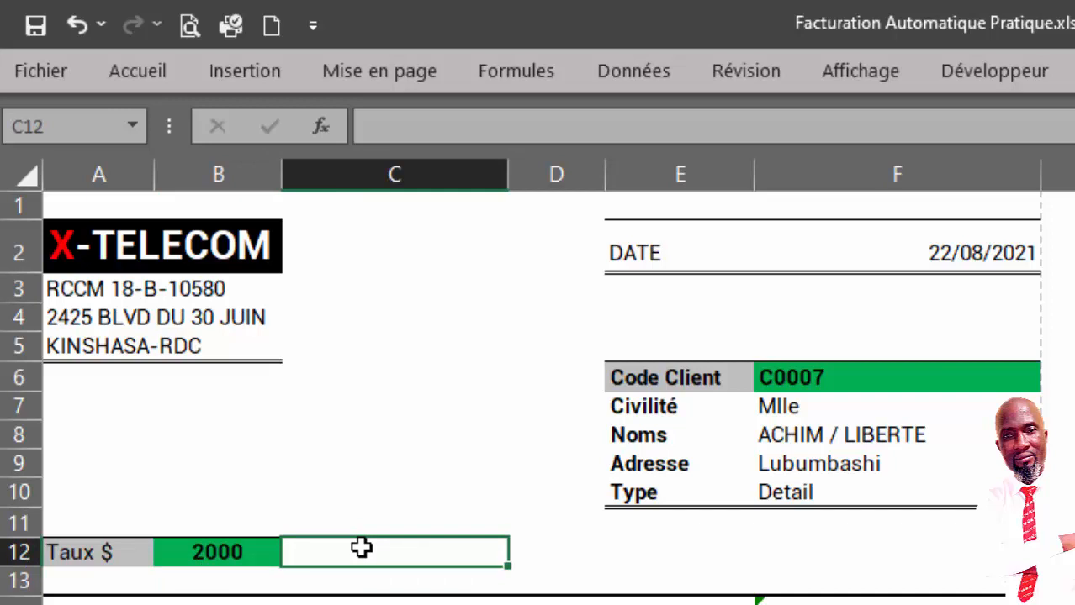
pyautogui.click(221, 552)
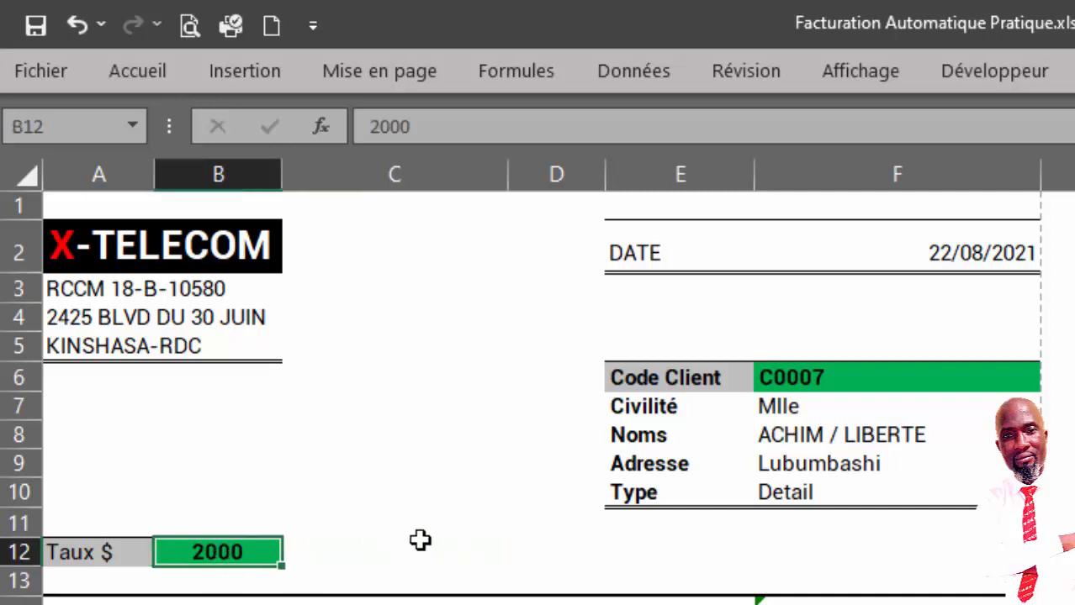
pyautogui.click(219, 604)
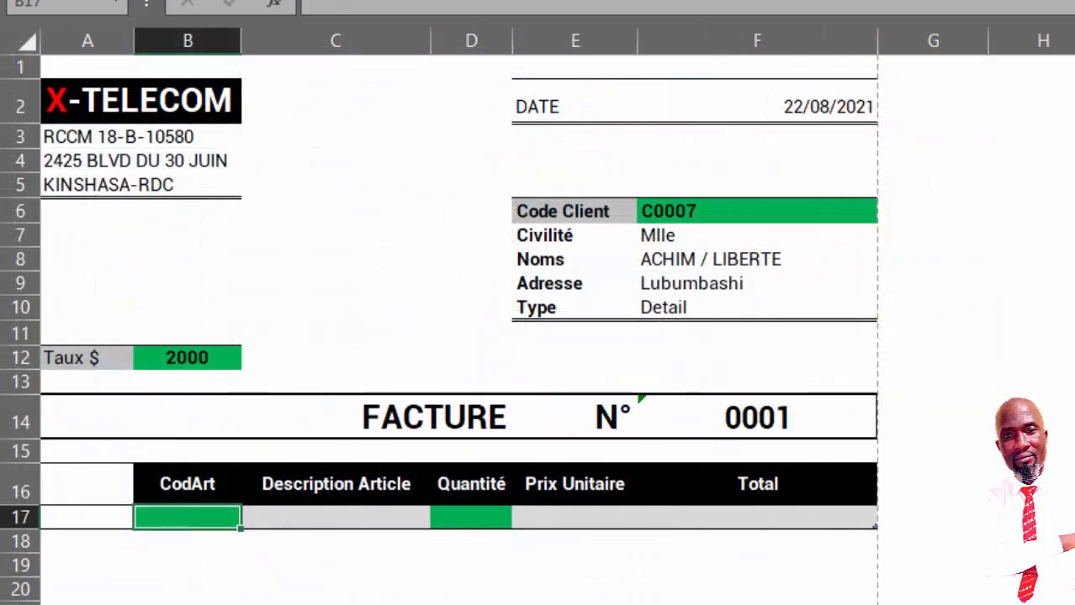
pyautogui.write('I6')
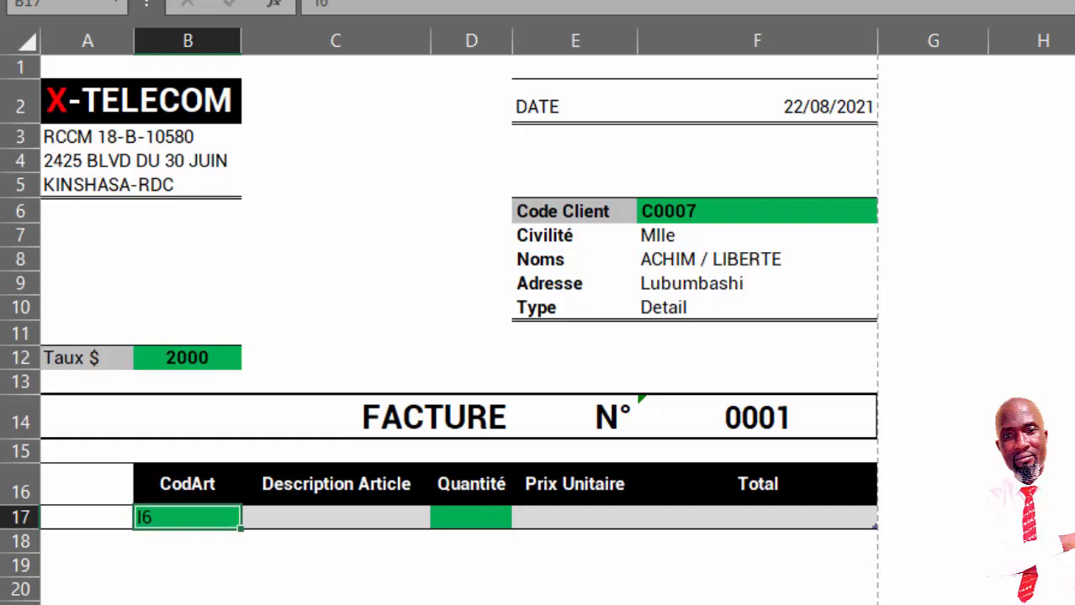
pyautogui.press('Return')
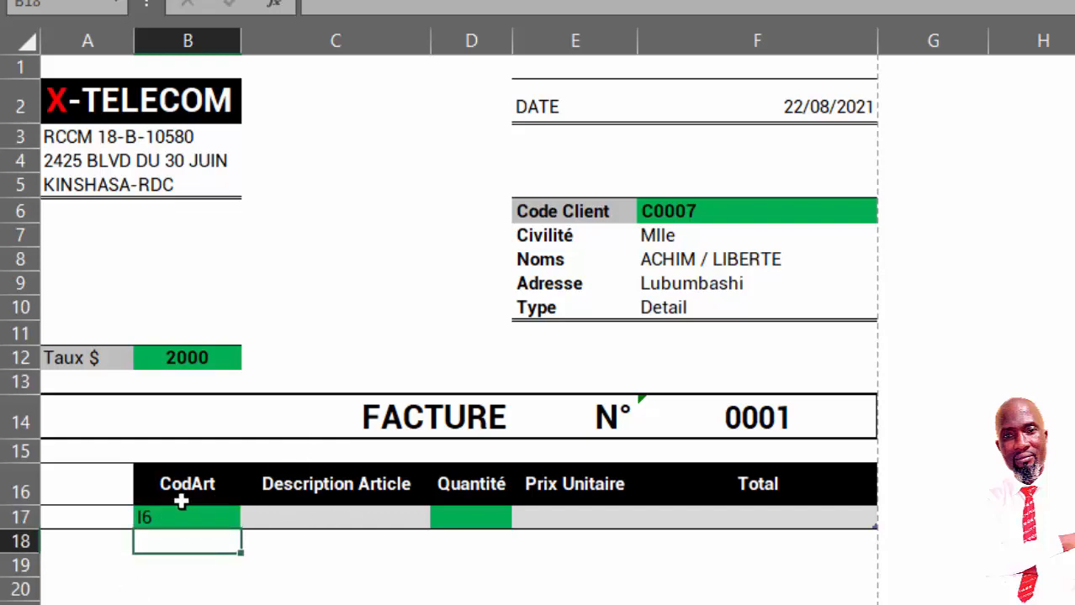
# Start a RECHERCHEV formula in the Description Article cell C17, using the row's CodArt cell as the lookup value.
pyautogui.click(300, 516)
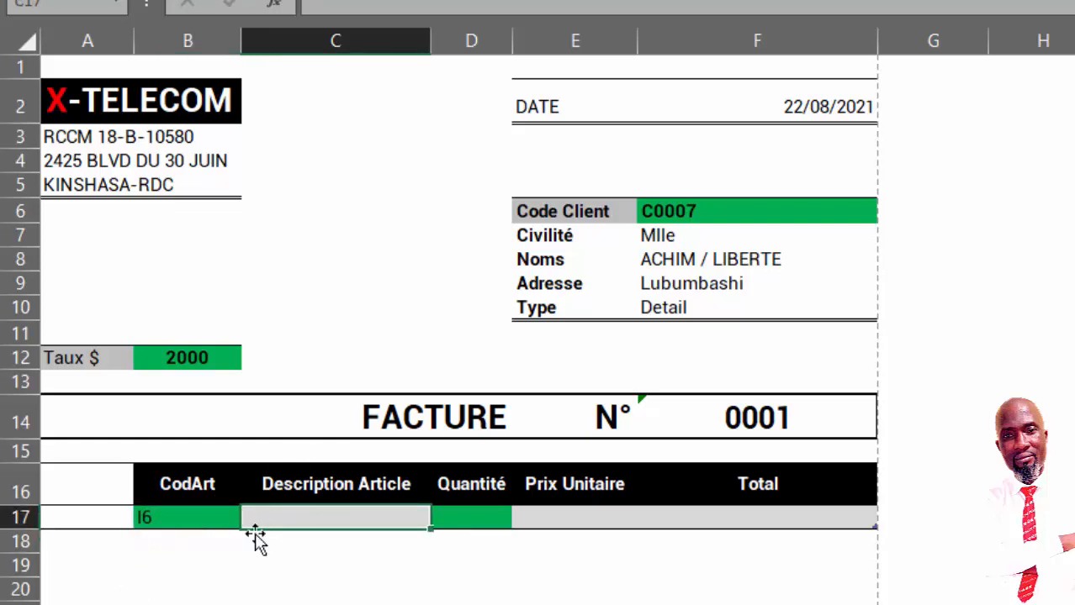
pyautogui.click(159, 516)
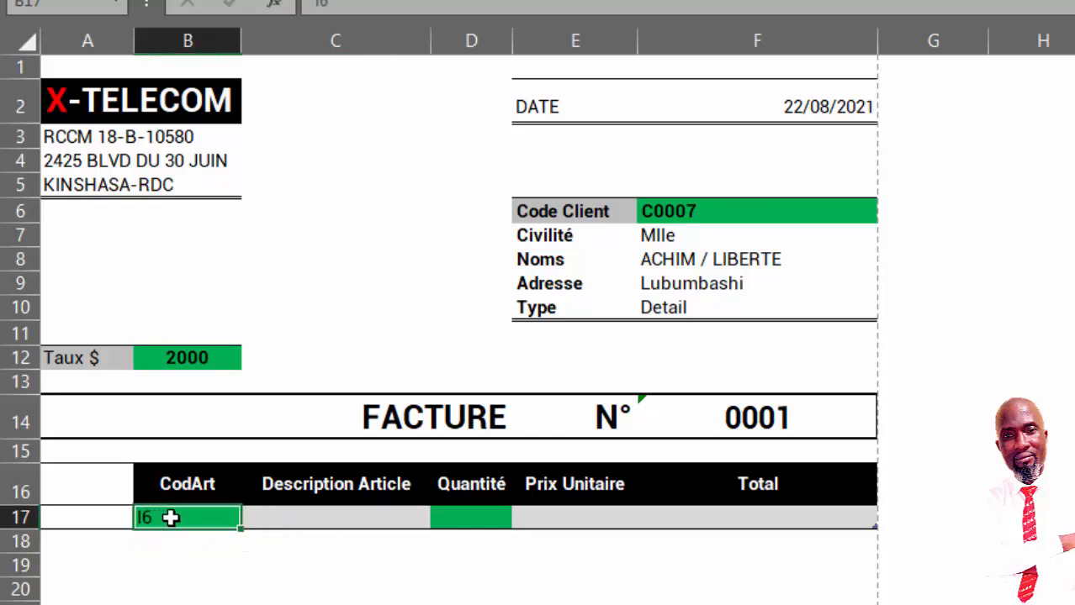
pyautogui.click(300, 518)
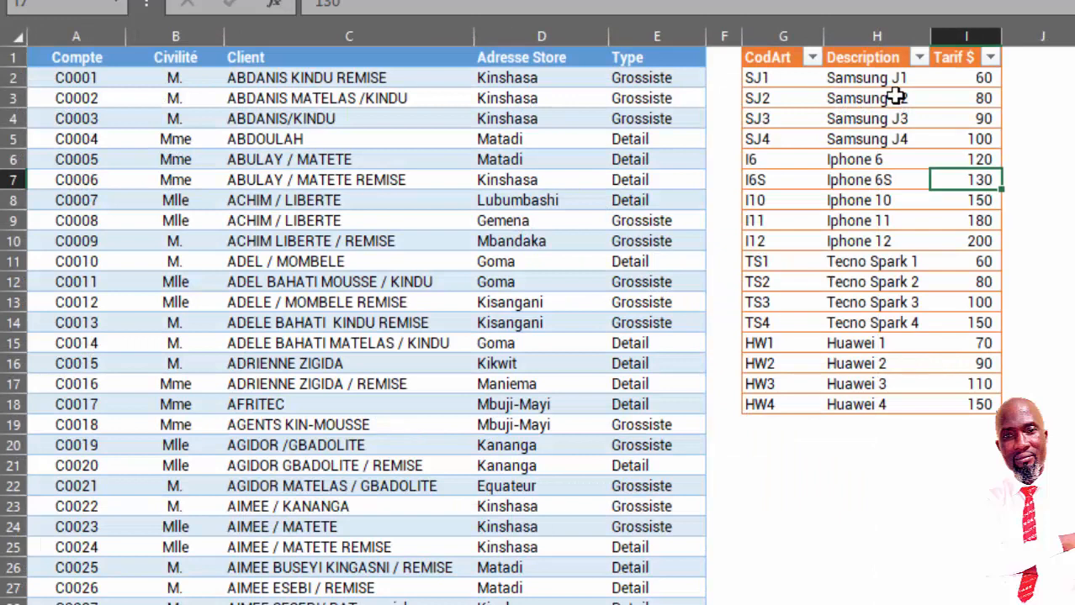
pyautogui.click(892, 98)
pyautogui.click(791, 2)
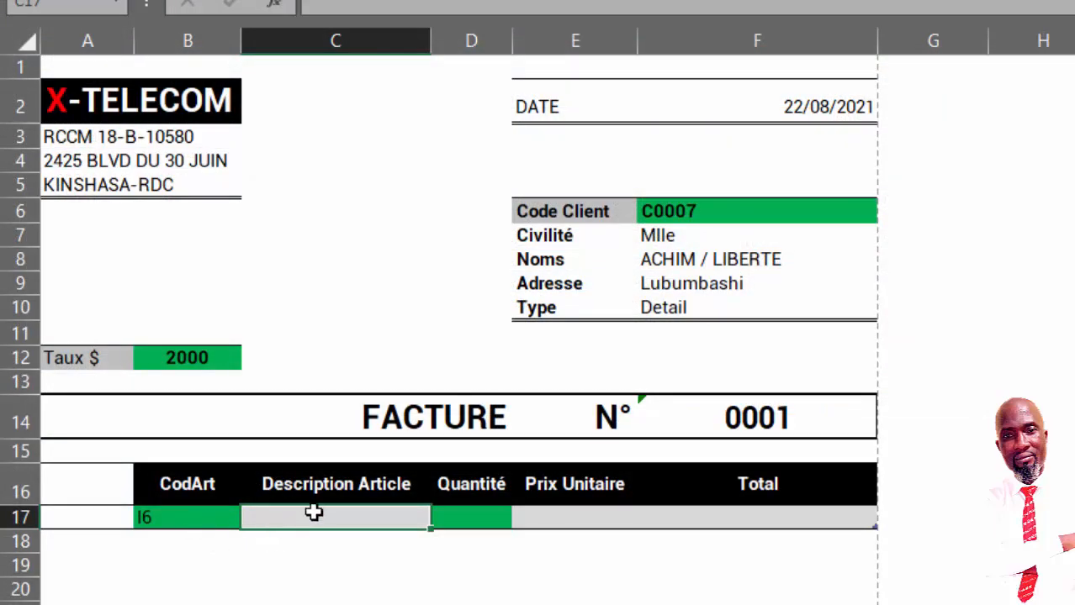
pyautogui.write('+')
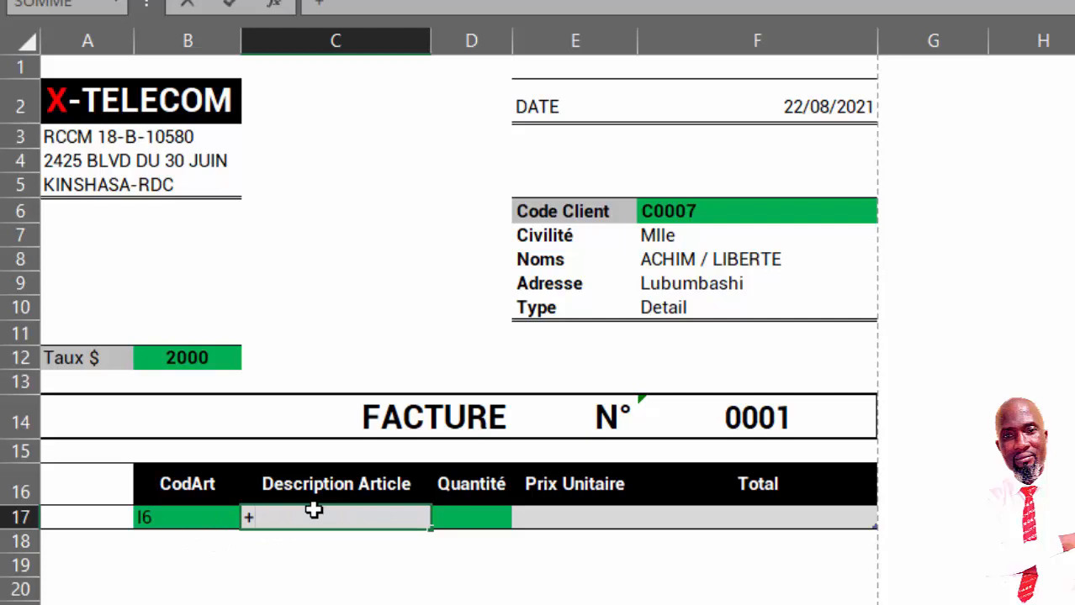
pyautogui.press('BackSpace')
pyautogui.write('=re')
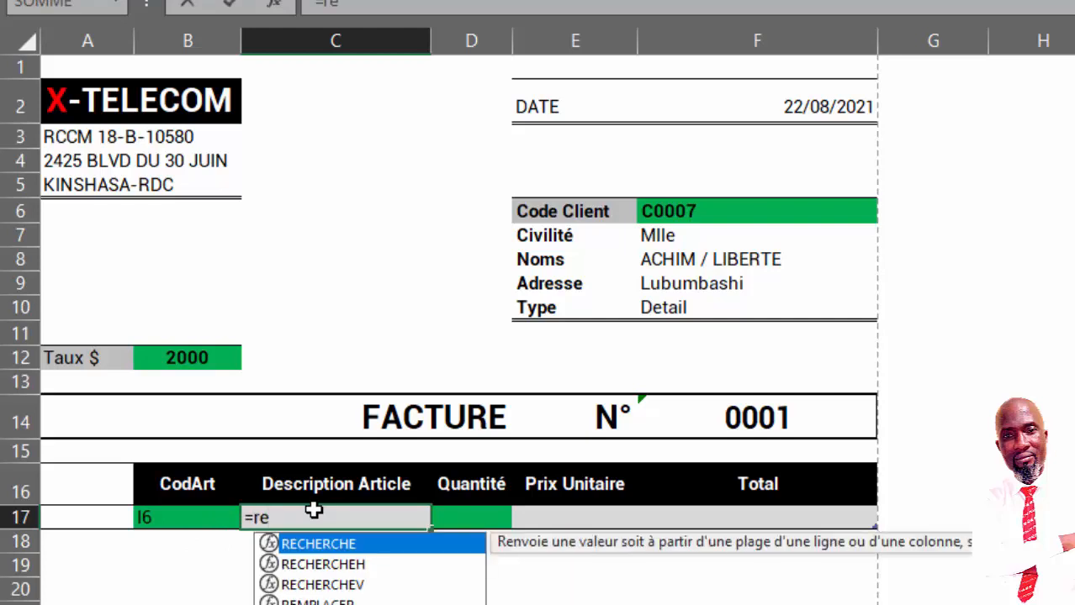
pyautogui.doubleClick(341, 586)
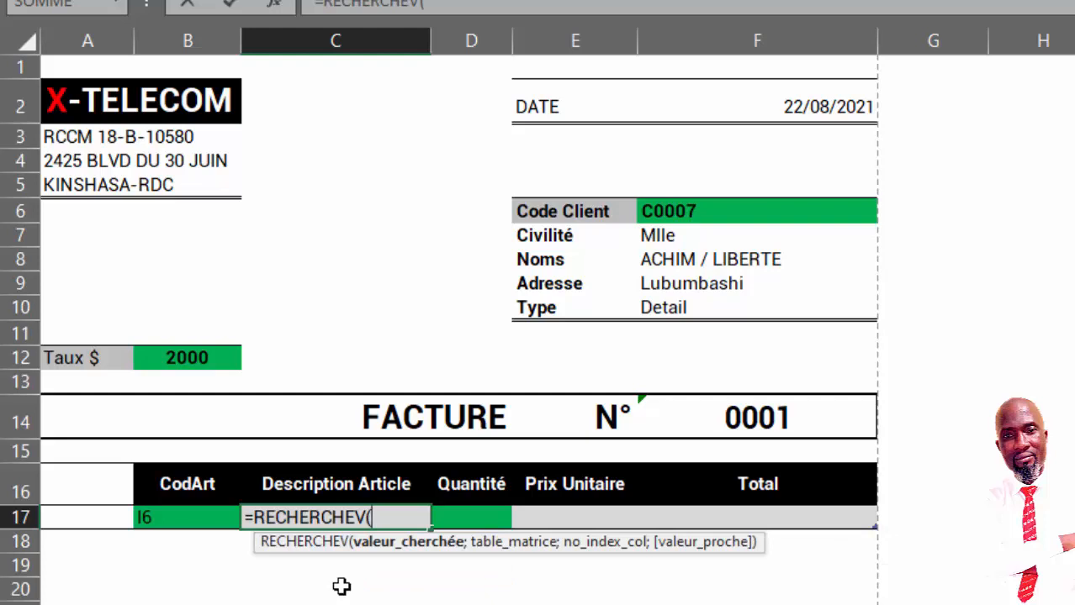
pyautogui.click(158, 519)
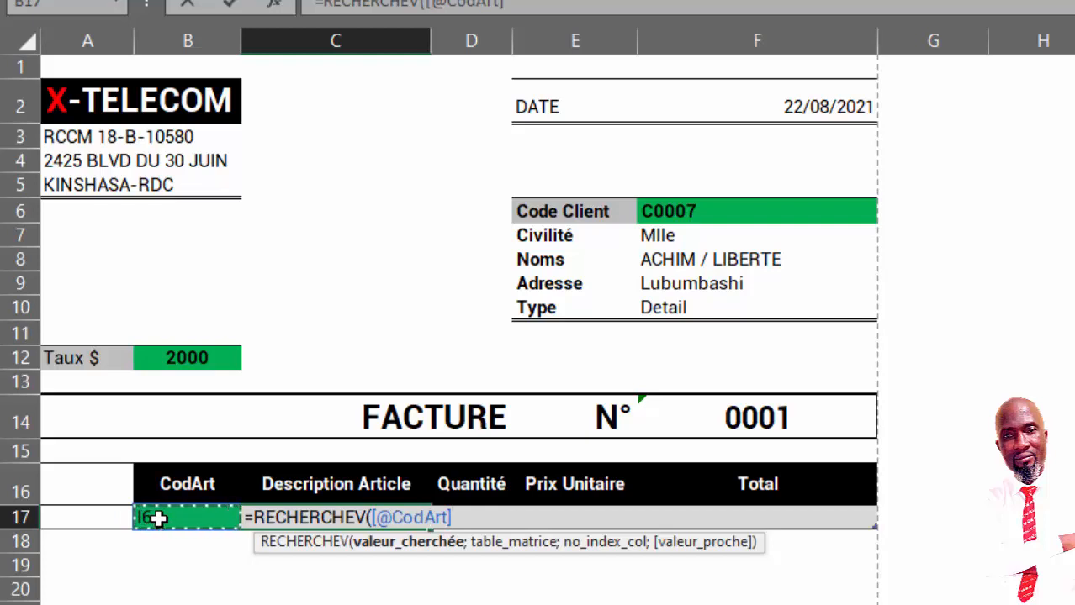
pyautogui.write(';')
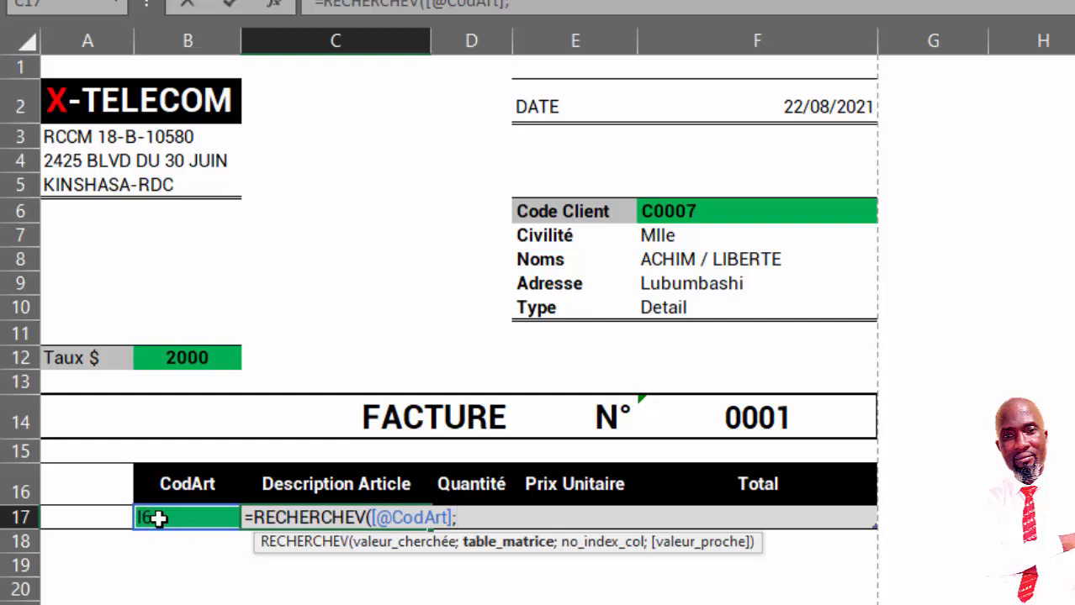
# Complete the C17 formula with CODARTICLE as the table, column index 2 and FAUX for an exact match.
pyautogui.write('co')
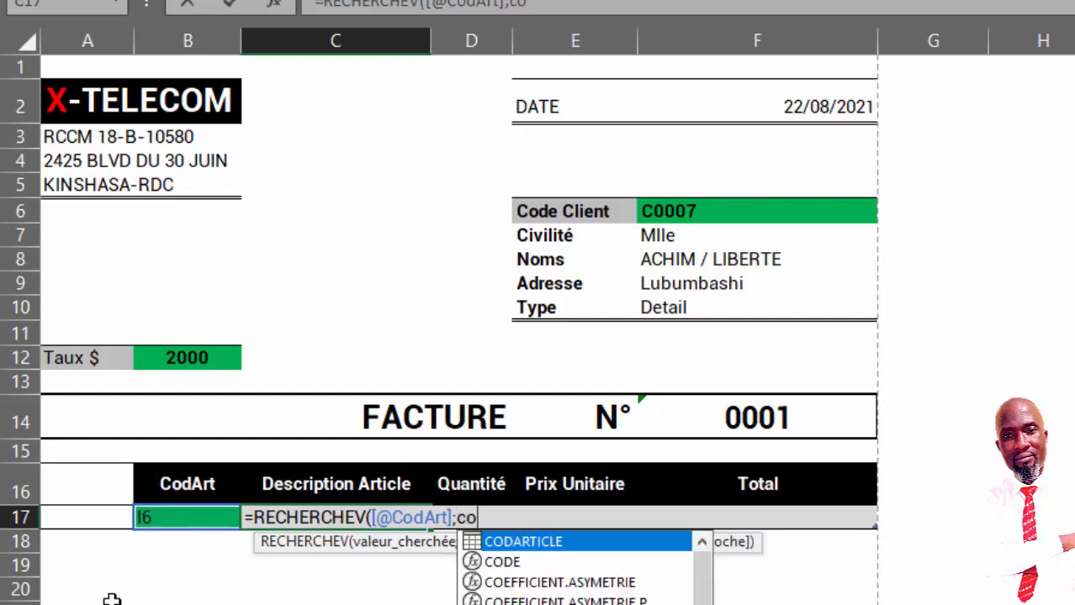
pyautogui.doubleClick(541, 546)
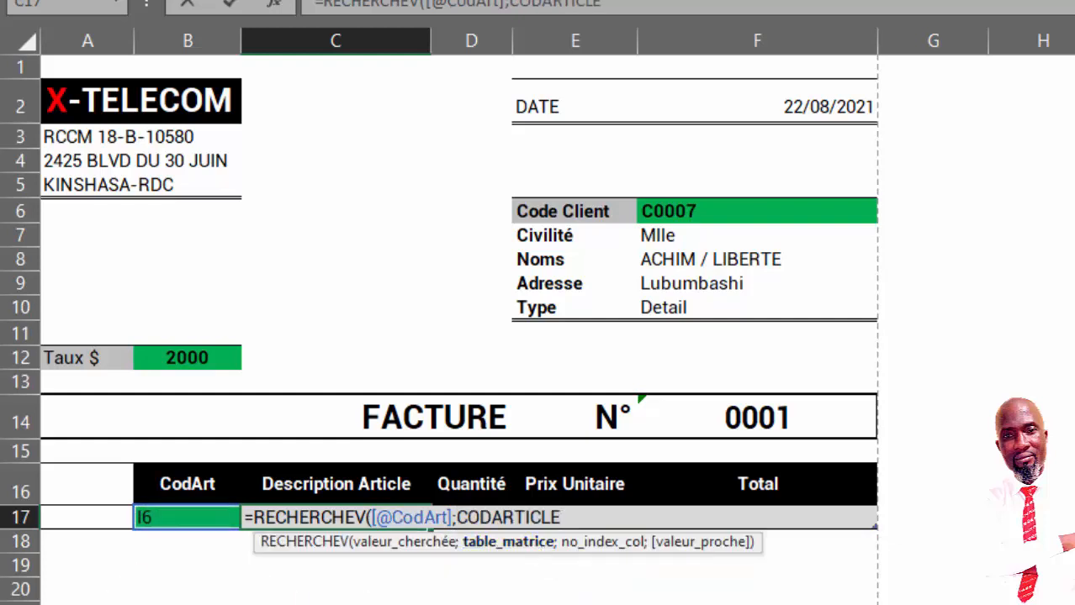
pyautogui.write(';')
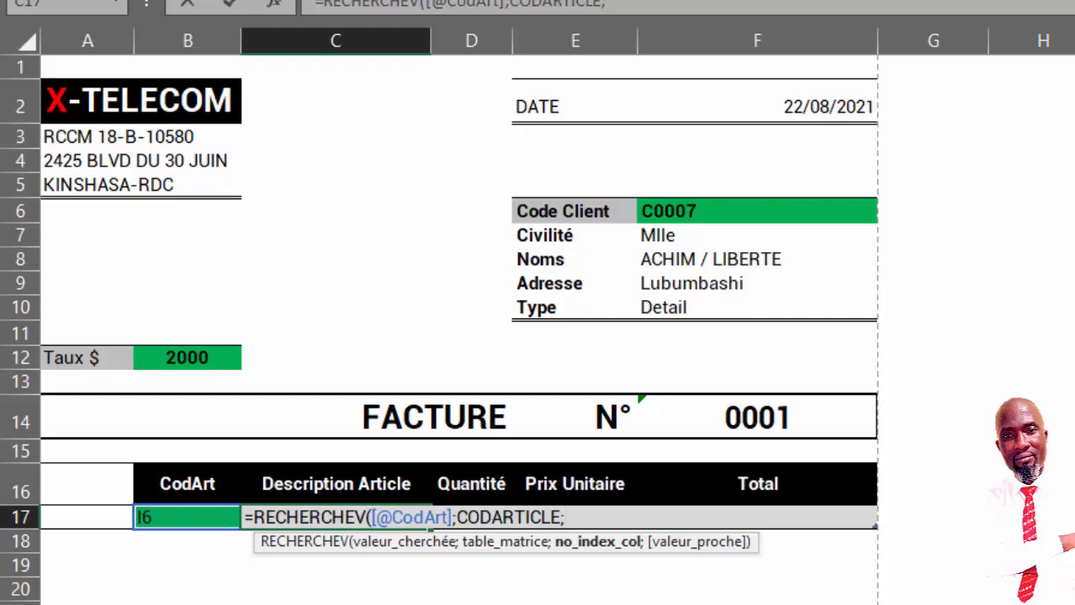
pyautogui.write('2;')
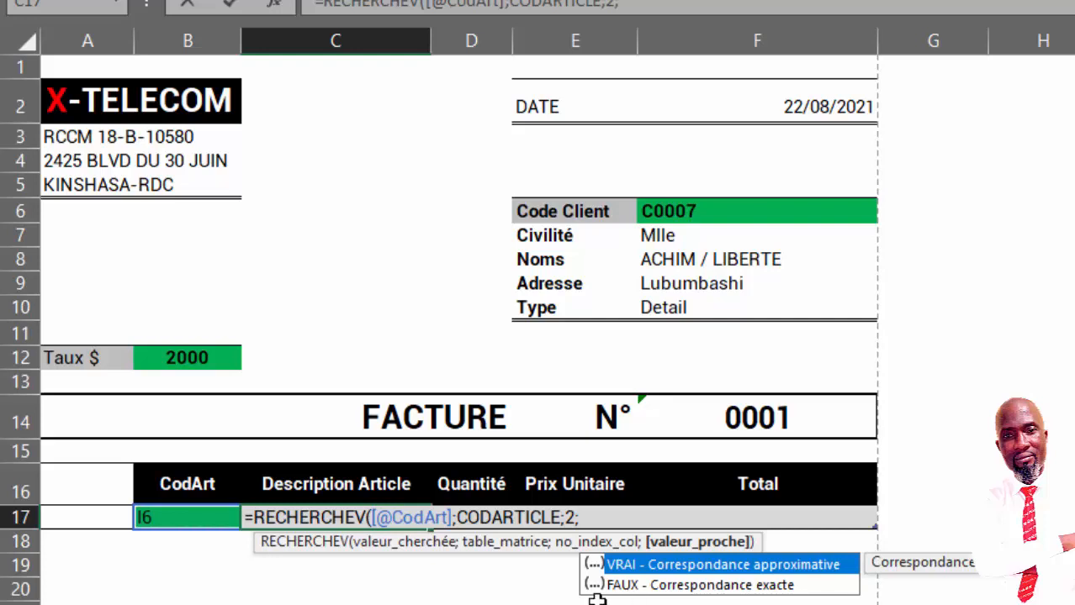
pyautogui.write('faux')
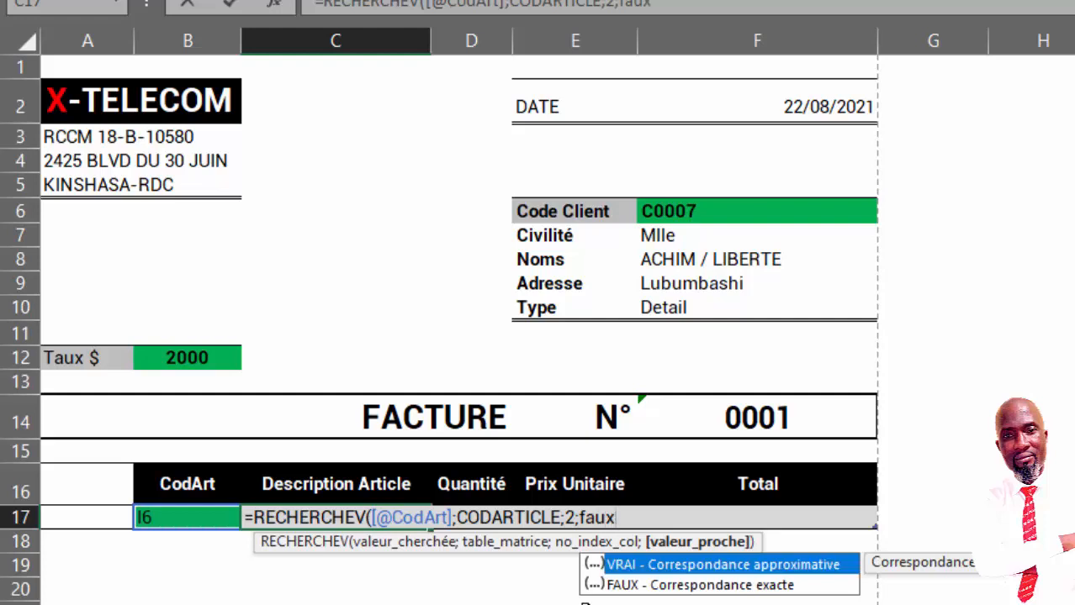
pyautogui.write(')')
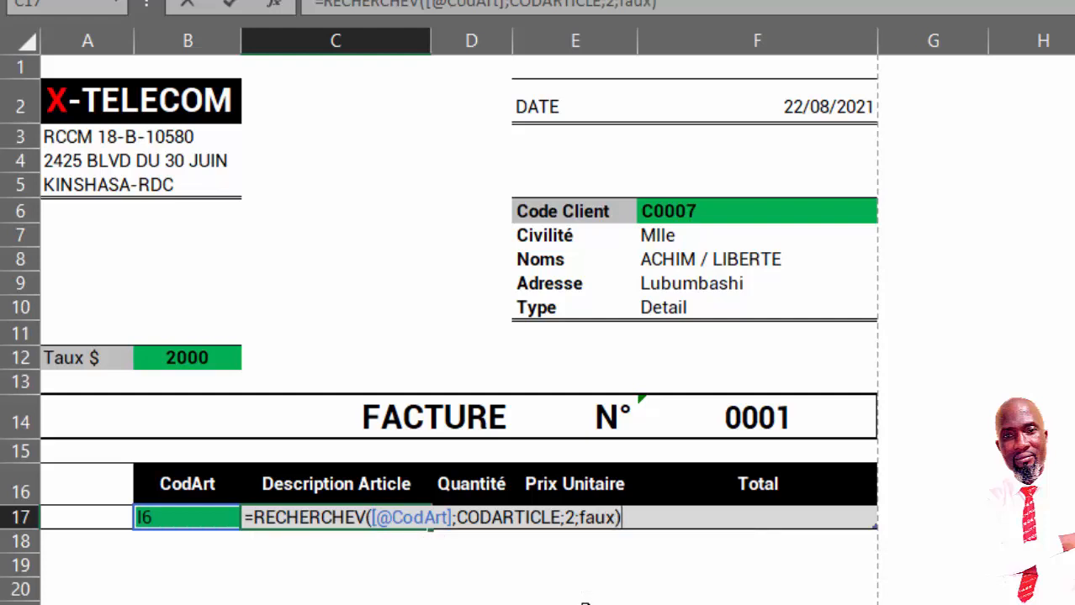
pyautogui.press('Return')
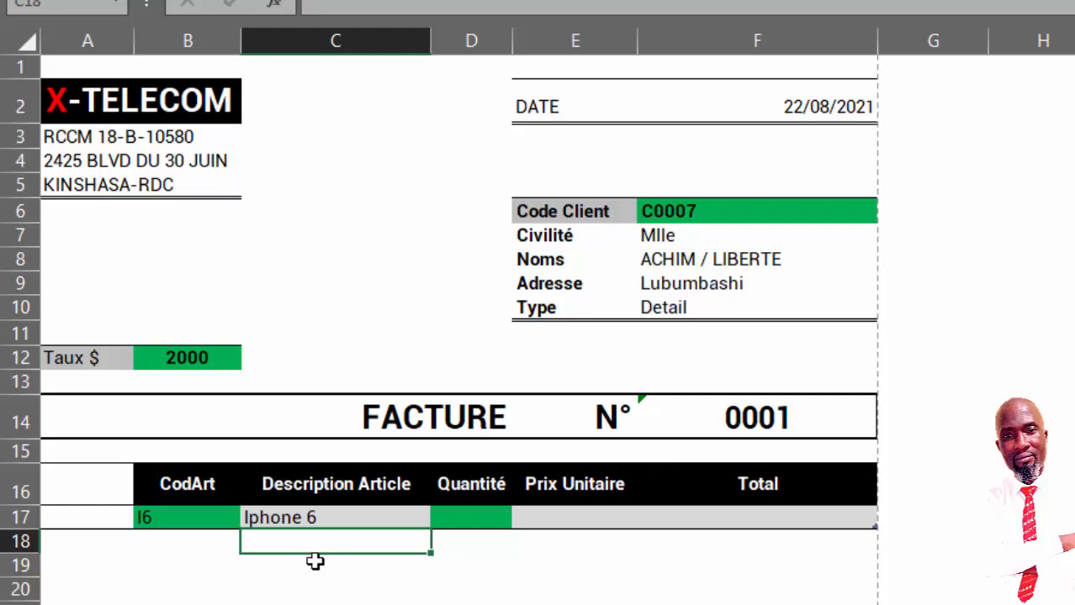
# Test the description lookup in row 18 by entering article code i10 and replacing it with sj1.
pyautogui.click(293, 515)
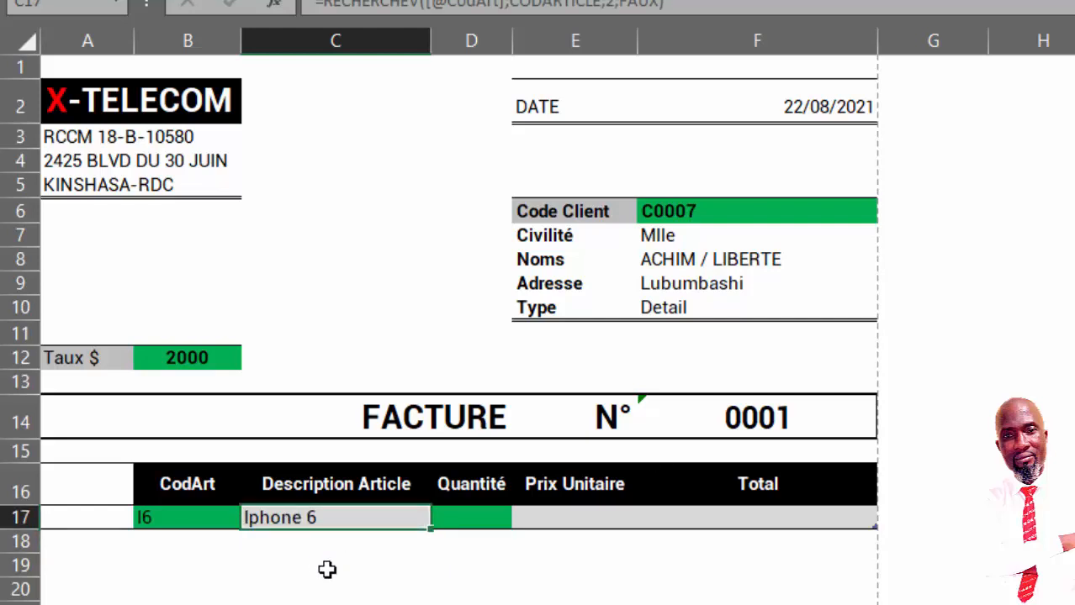
pyautogui.click(173, 542)
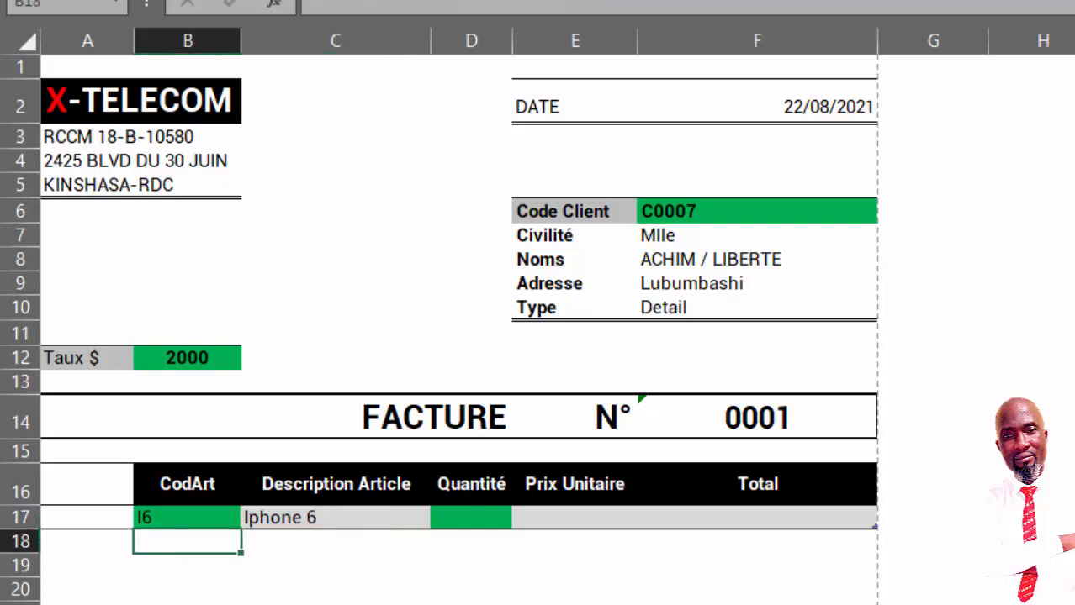
pyautogui.write('i10')
pyautogui.press('Return')
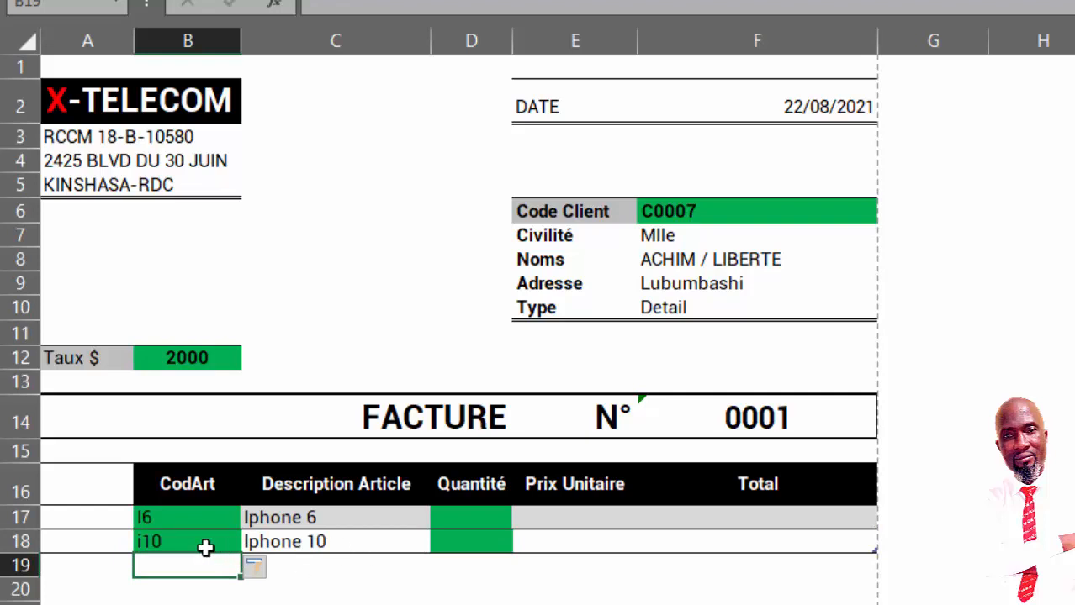
pyautogui.click(181, 545)
pyautogui.write('sj1')
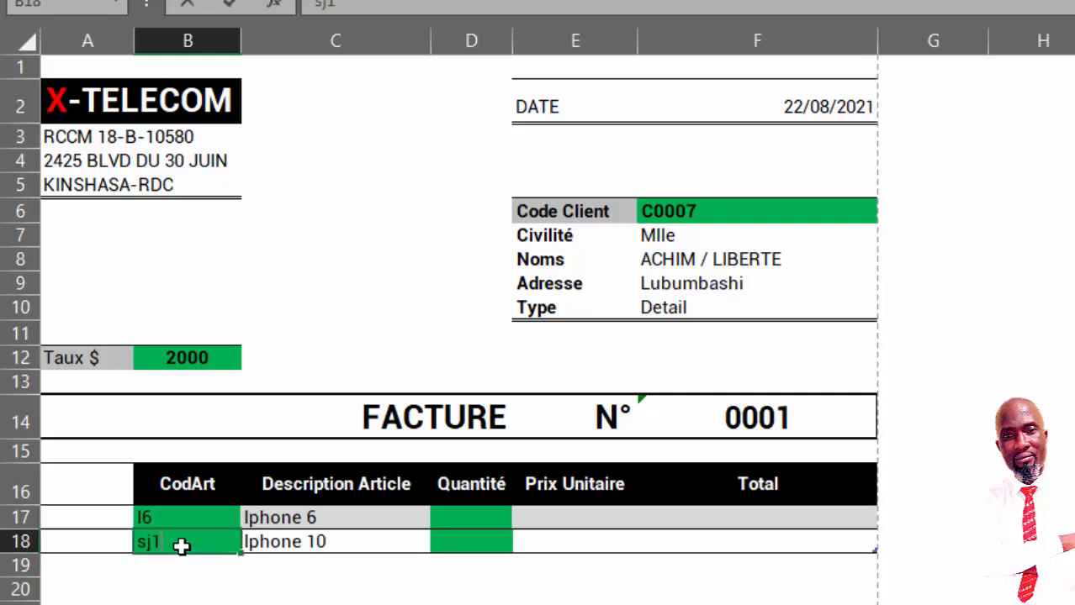
pyautogui.press('Return')
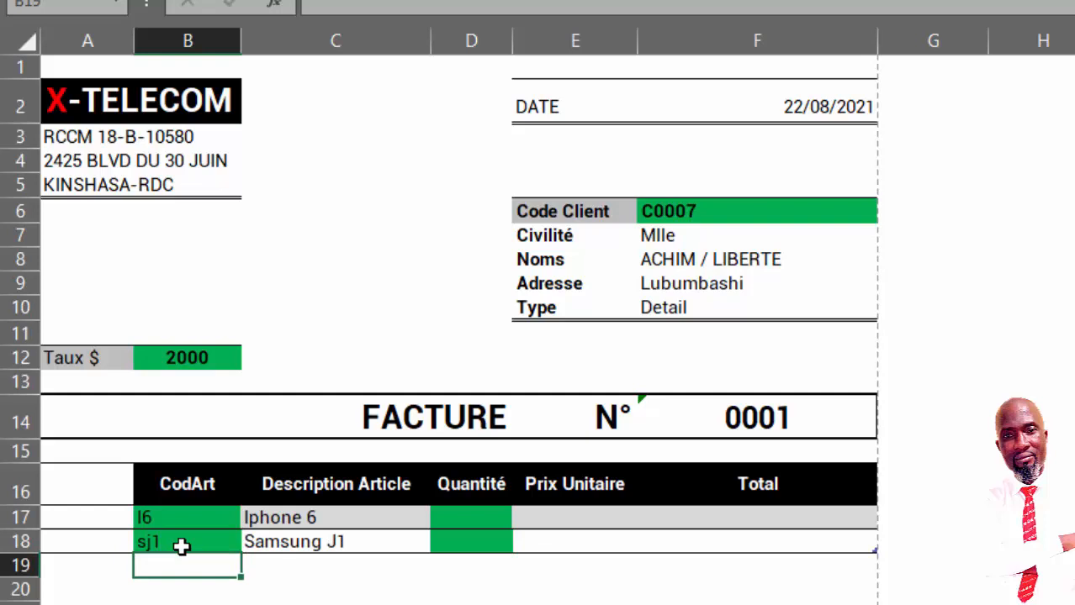
# Undo the sj1 entry and clear the article codes from B18 and B17.
pyautogui.hotkey('ctrl', 'z')
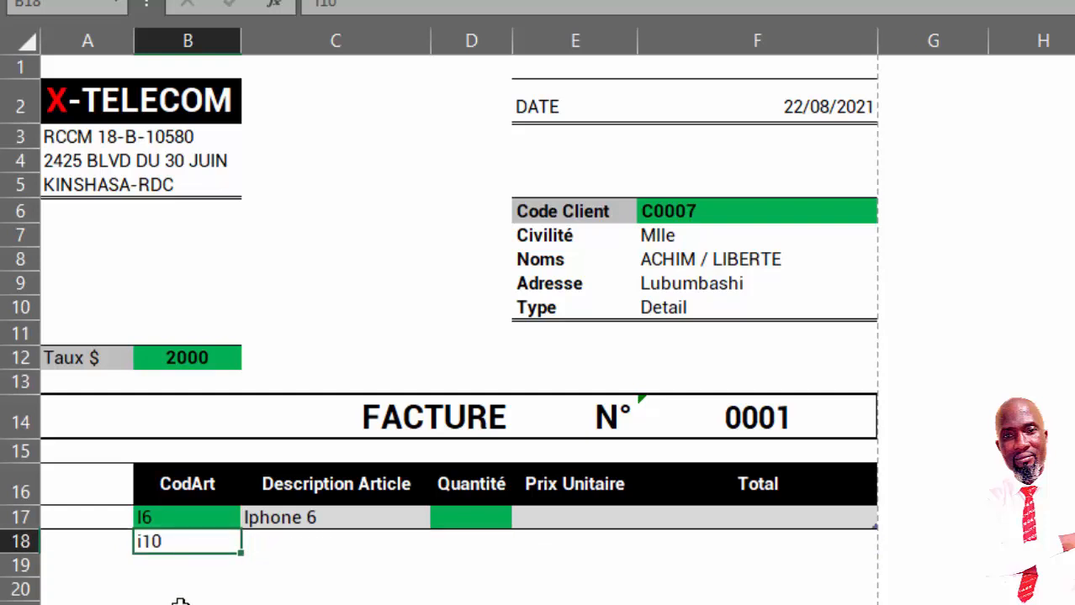
pyautogui.press('Delete')
pyautogui.click(195, 525)
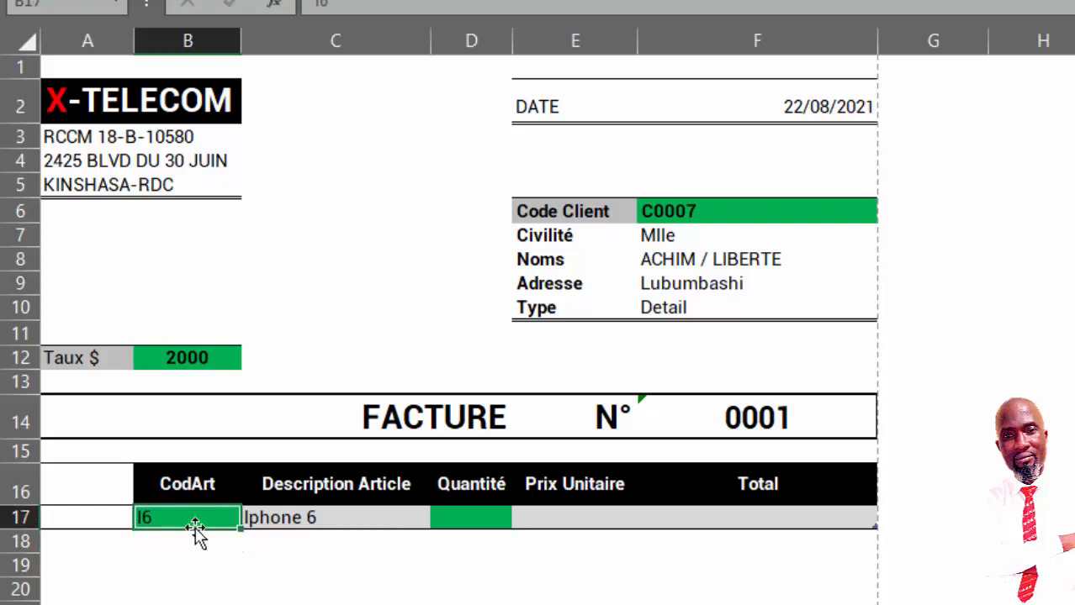
pyautogui.press('Delete')
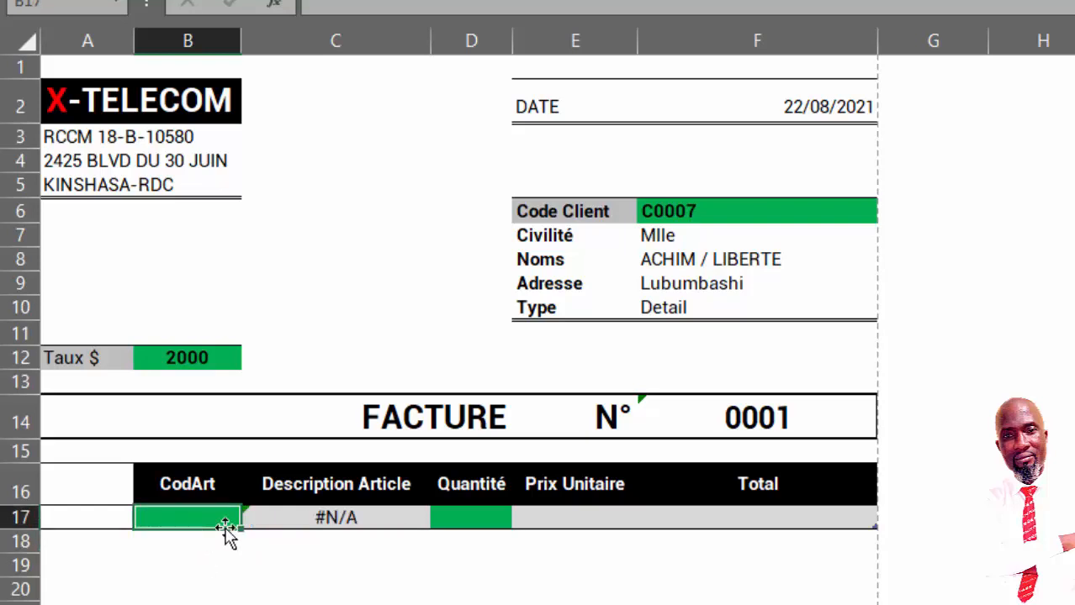
# Wrap the C17 description lookup in SIERREUR so that an error returns an empty text ("").
pyautogui.click(368, 514)
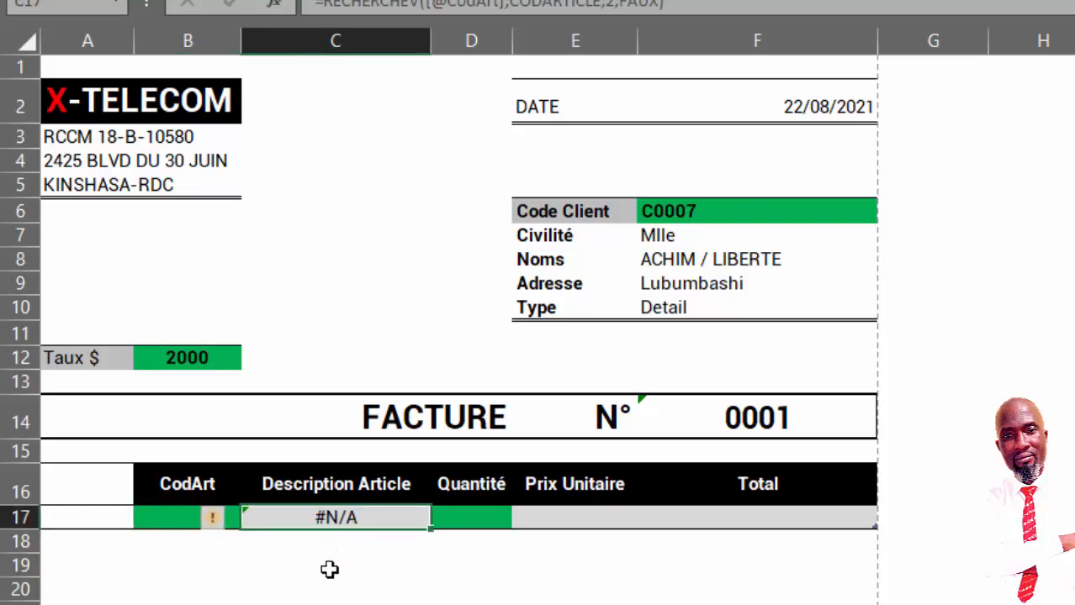
pyautogui.click(328, 4)
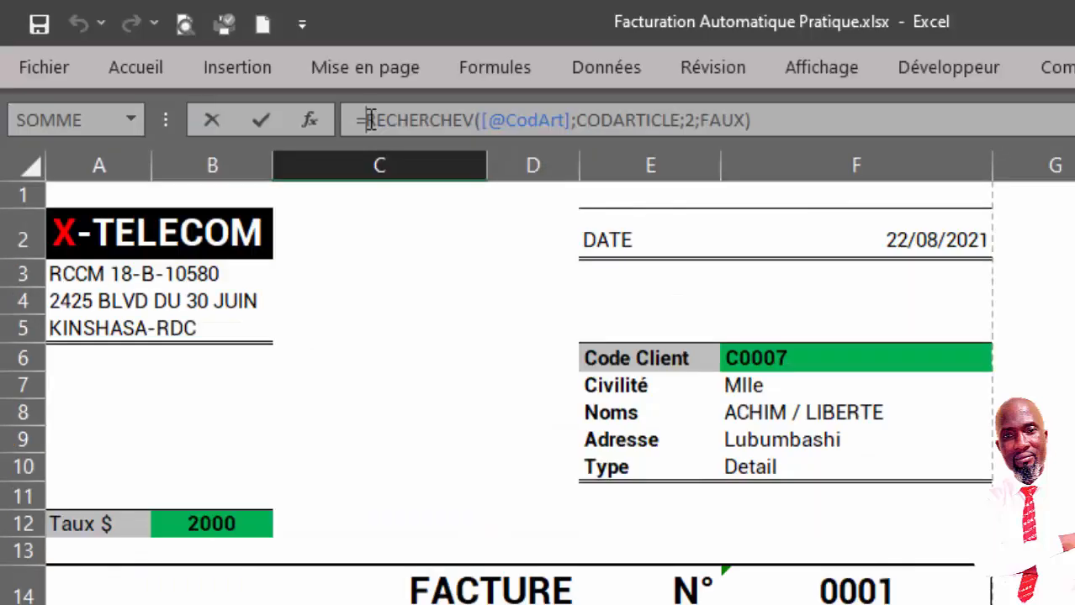
pyautogui.write('S')
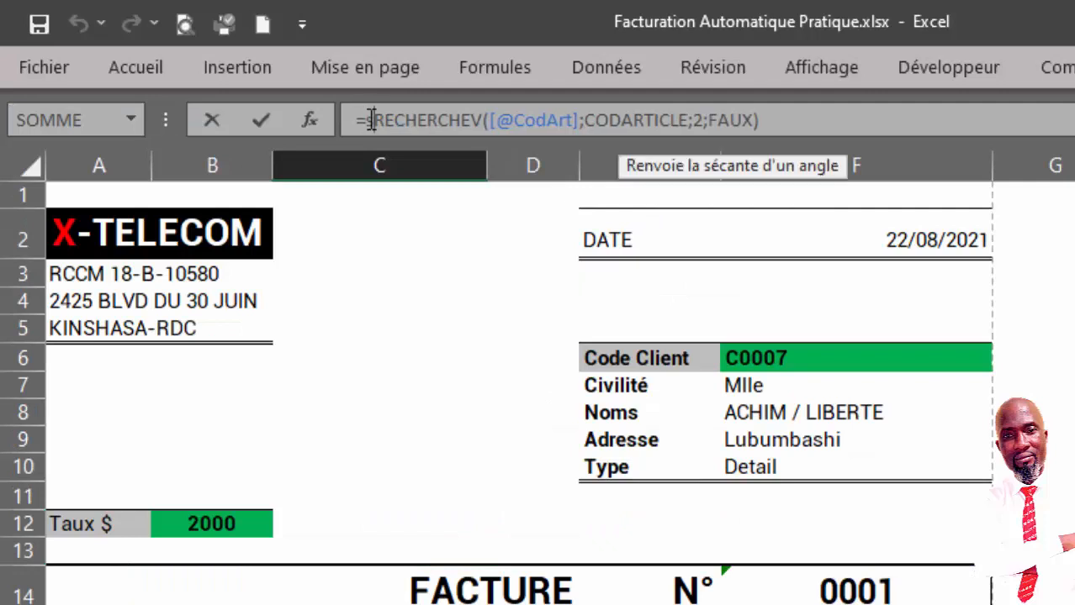
pyautogui.write('i')
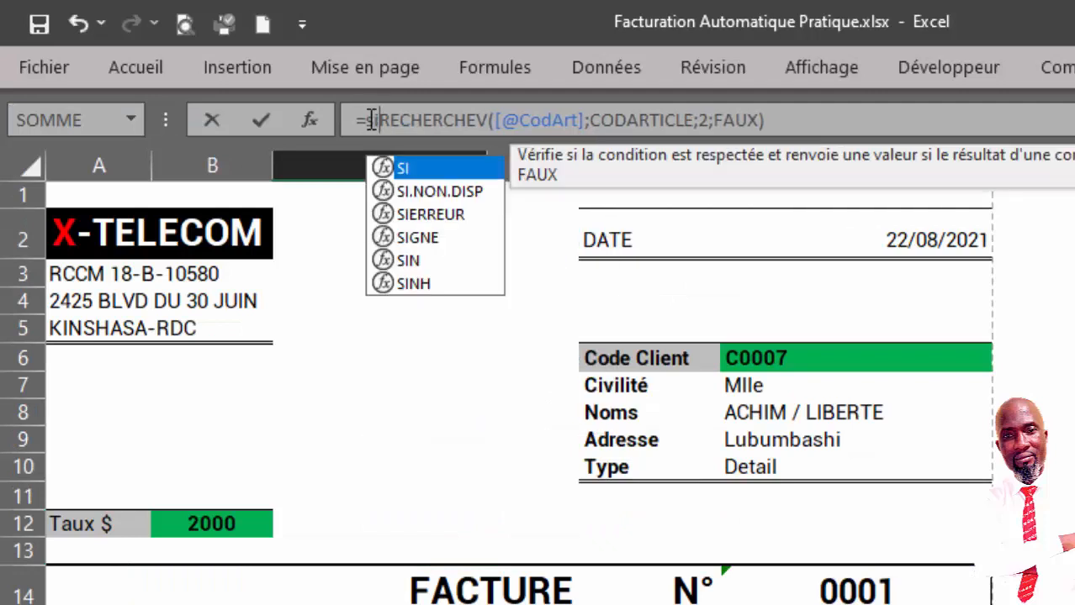
pyautogui.doubleClick(444, 217)
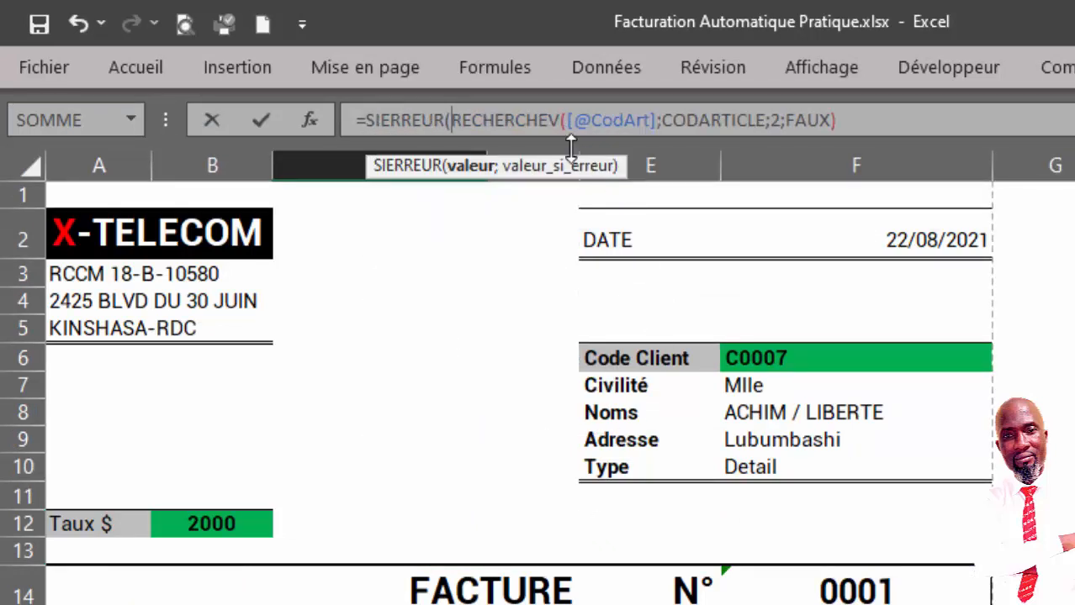
pyautogui.click(859, 117)
pyautogui.write(';')
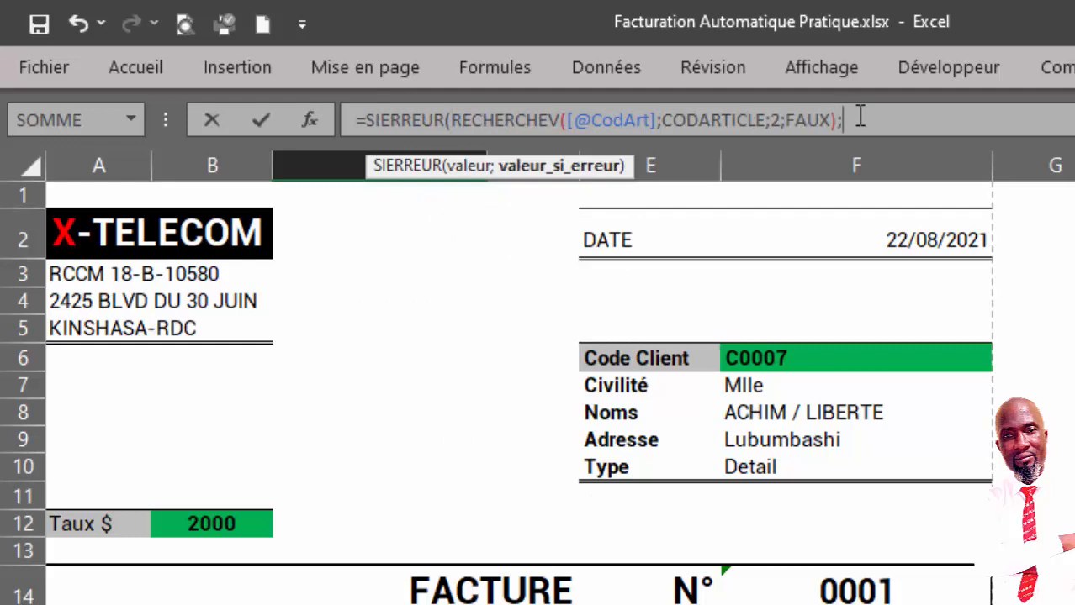
pyautogui.write('"")')
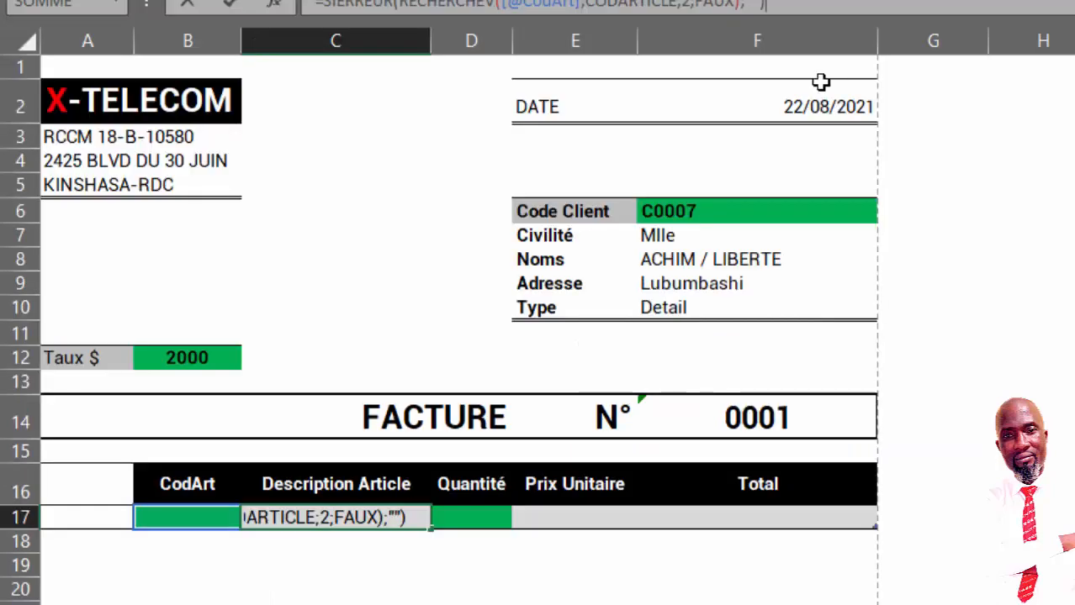
pyautogui.press('Return')
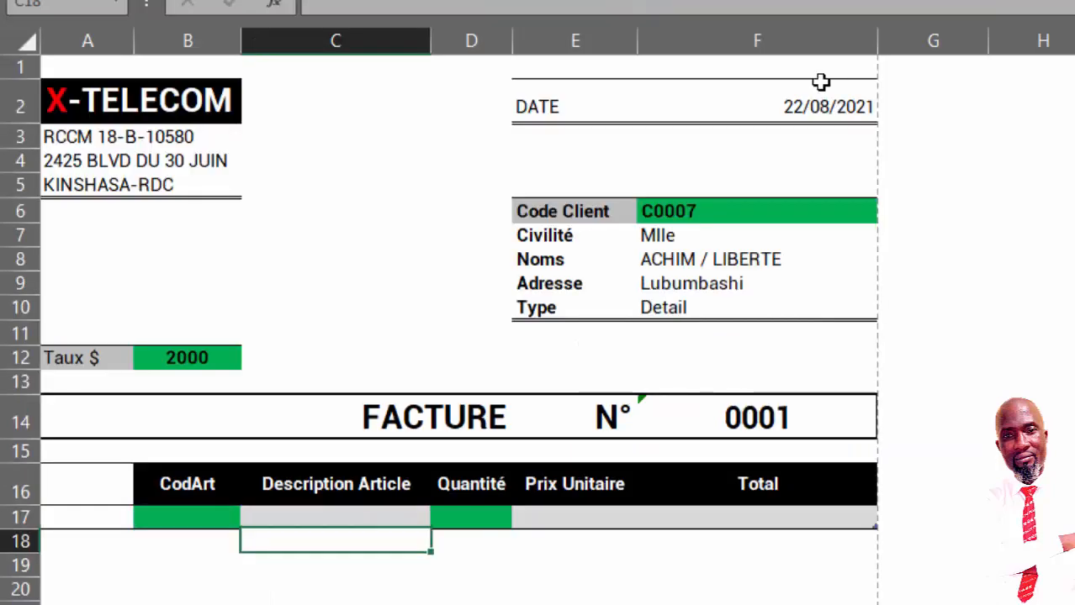
# Test the description lookup by entering article codes hw1 and i11 in B17, and clear the cell.
pyautogui.click(209, 522)
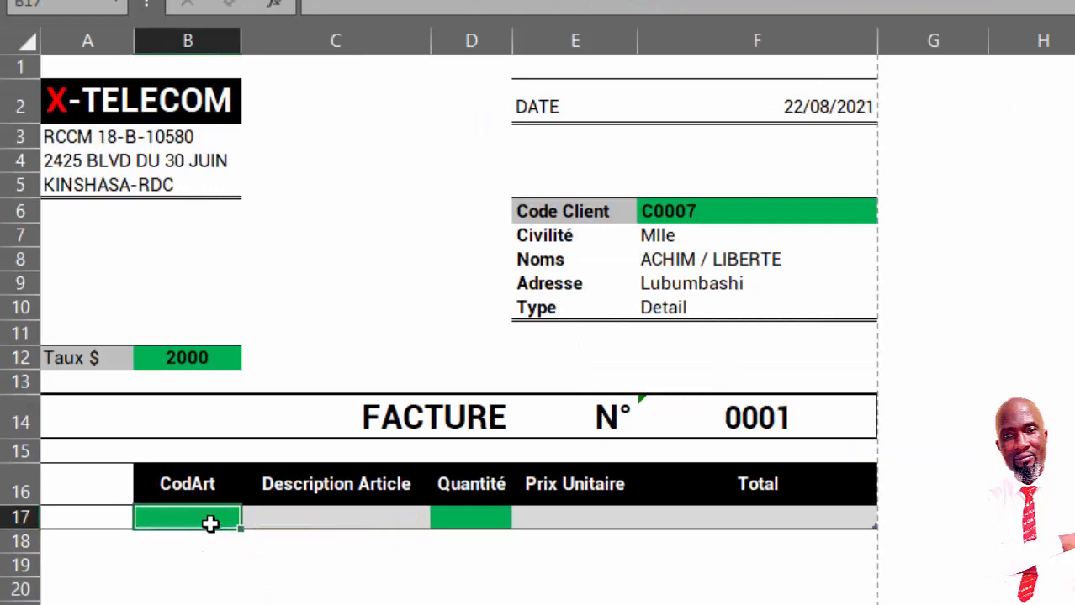
pyautogui.write('hw')
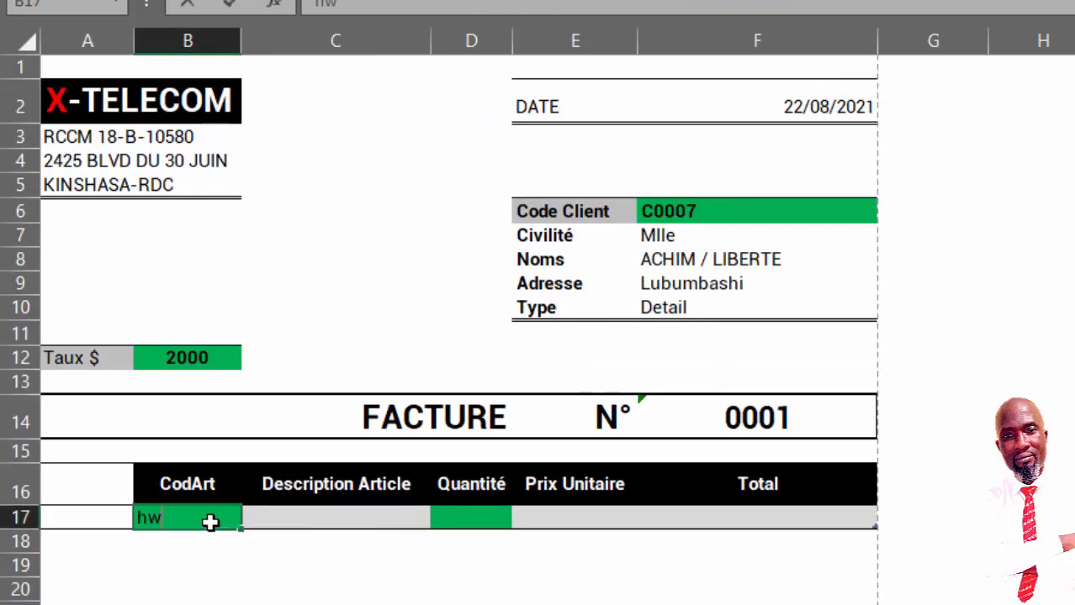
pyautogui.write('1')
pyautogui.press('Return')
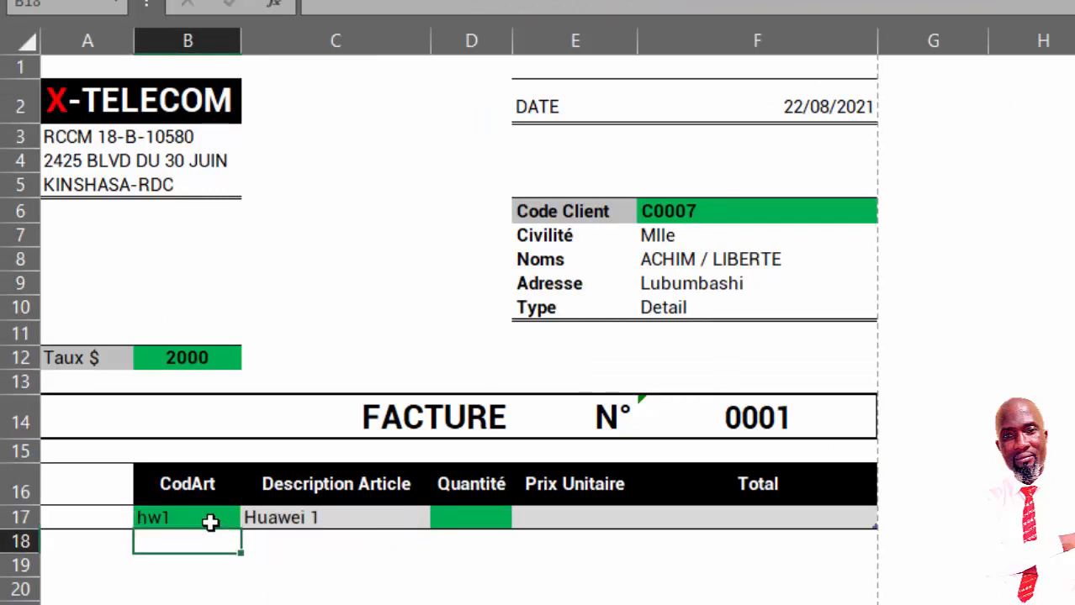
pyautogui.click(209, 523)
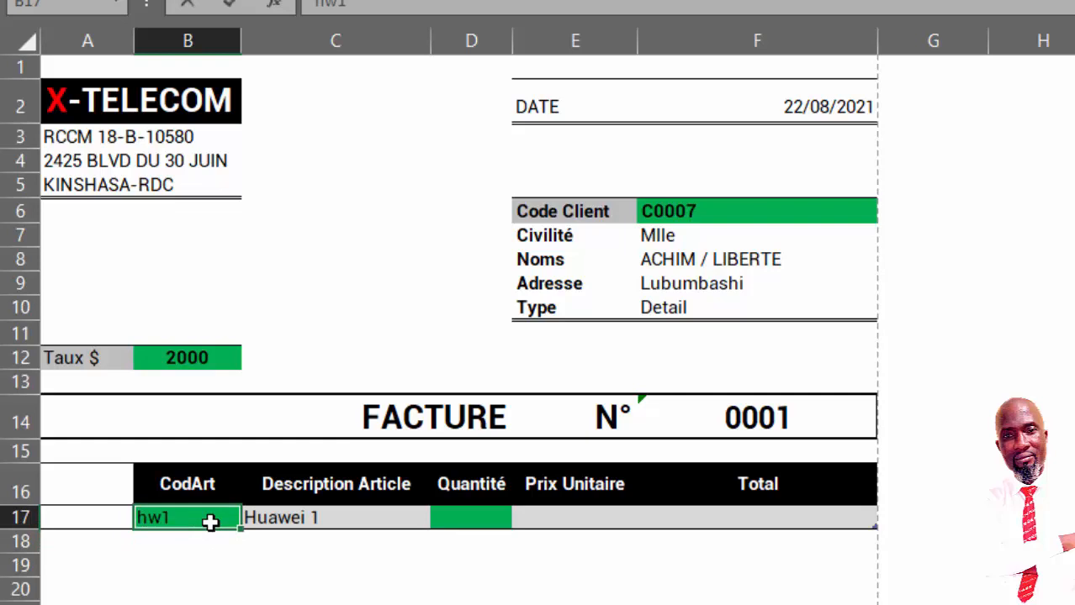
pyautogui.write('i11')
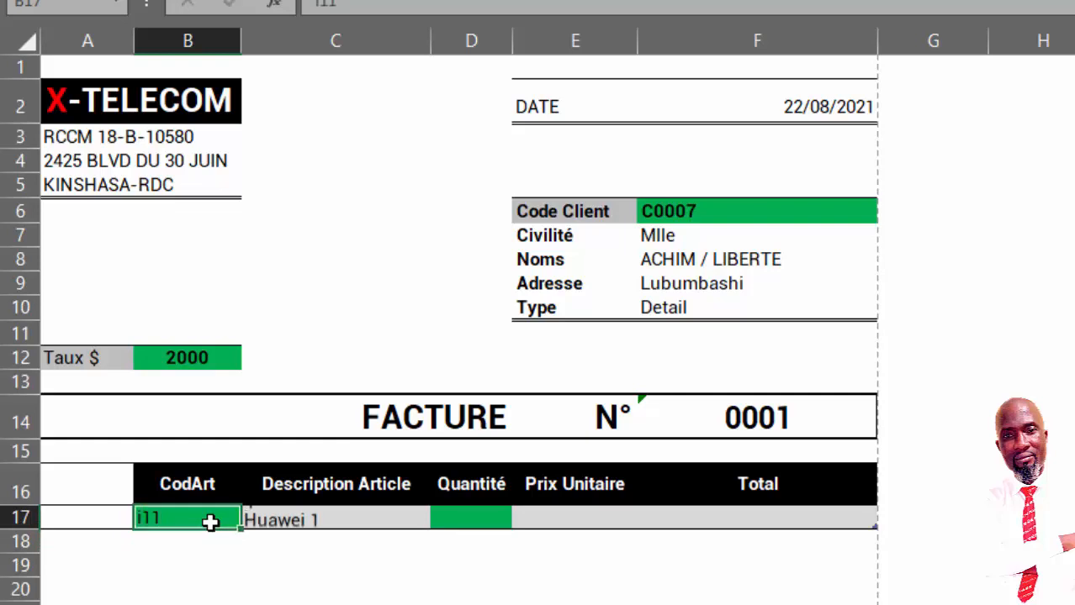
pyautogui.press('Return')
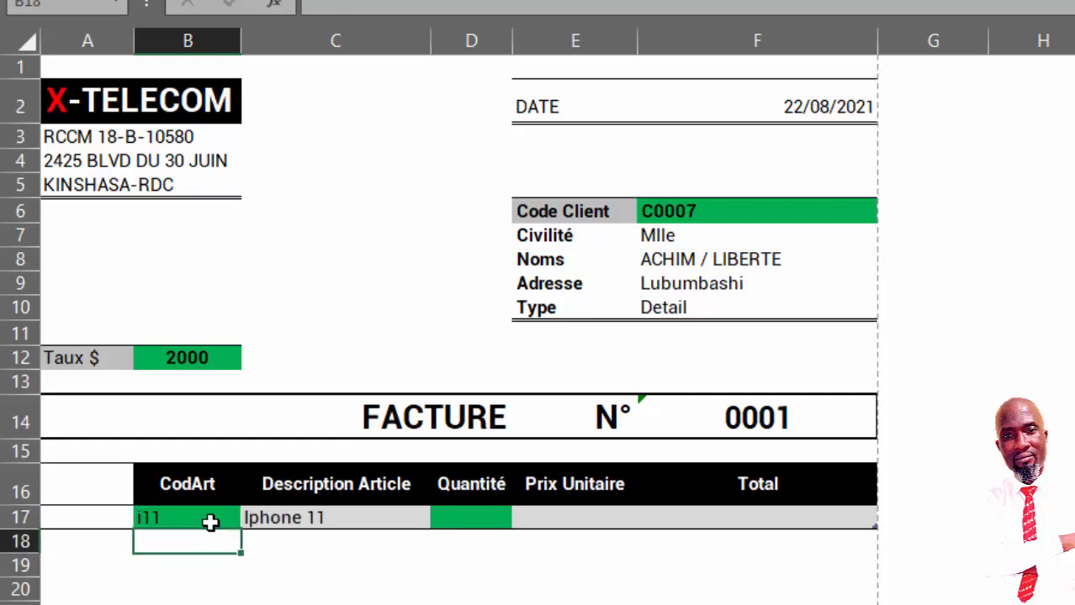
pyautogui.click(208, 521)
pyautogui.press('Delete')
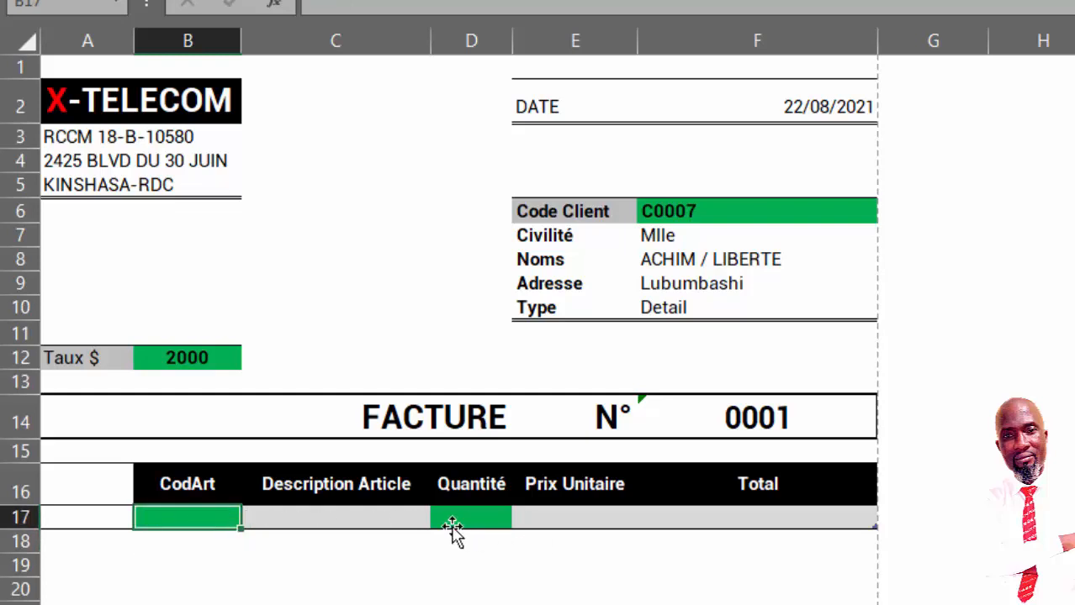
# Check the article table's tariff column and start a SIERREUR(RECHERCHEV formula in Prix Unitaire cell E17, with the row's Quantité as lookup value.
pyautogui.click(576, 521)
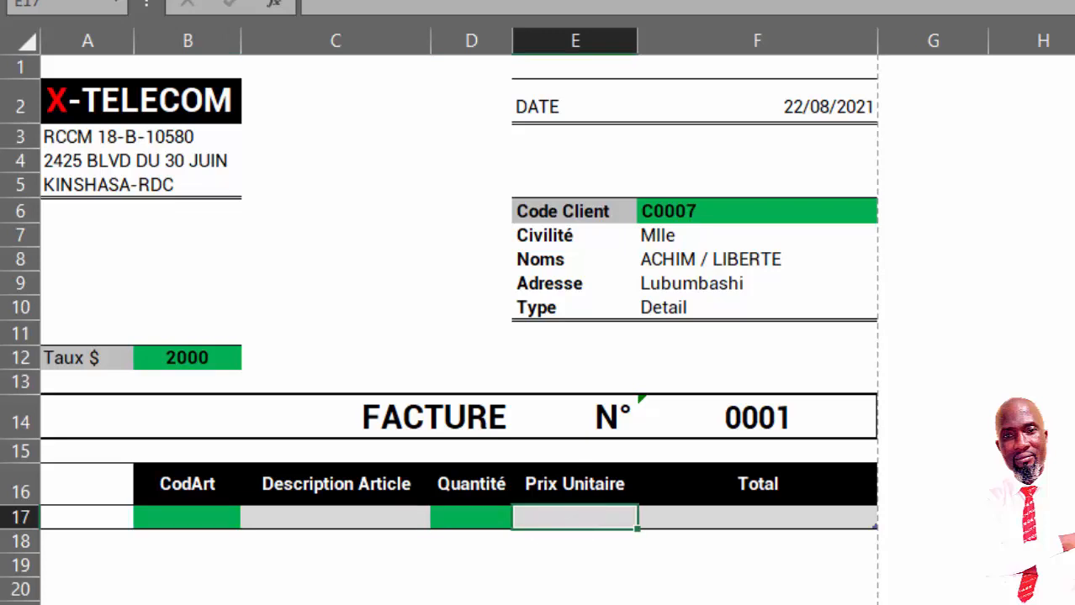
pyautogui.hotkey('ctrl', 'pagedown')
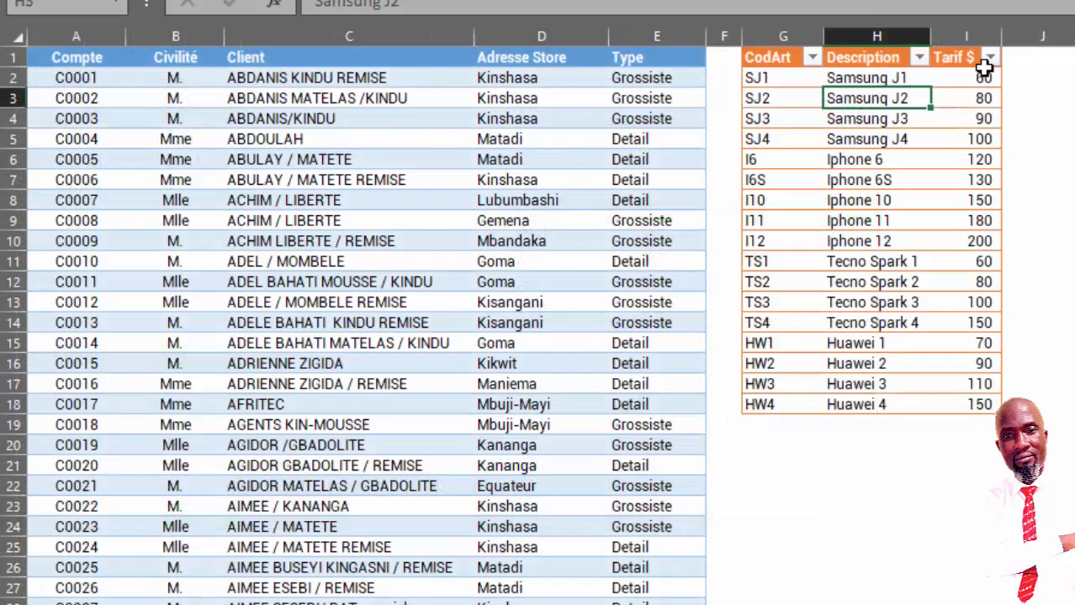
pyautogui.hotkey('ctrl', 'pageup')
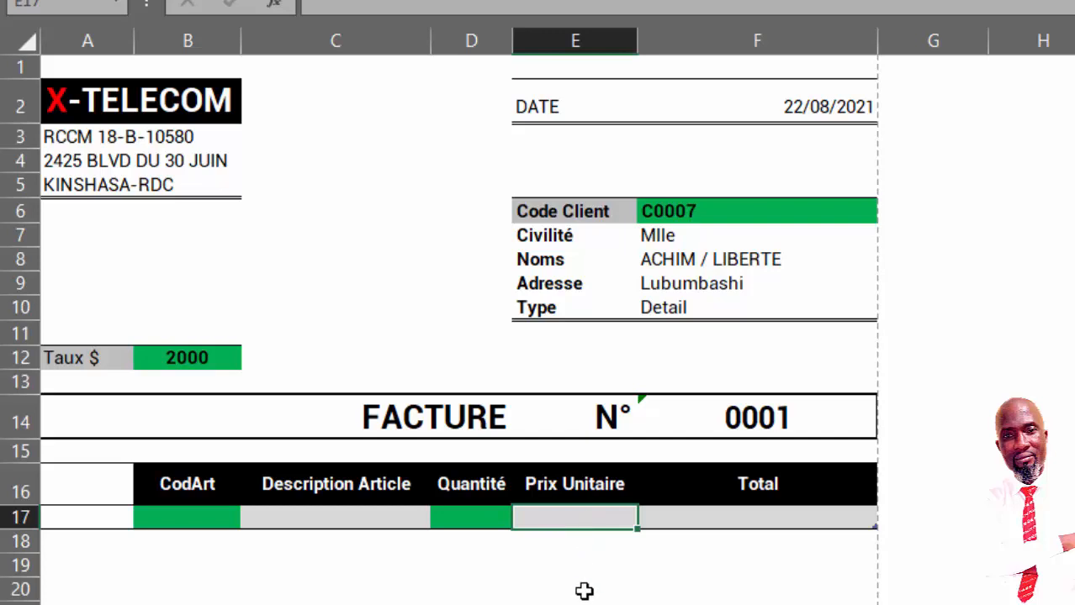
pyautogui.write('=')
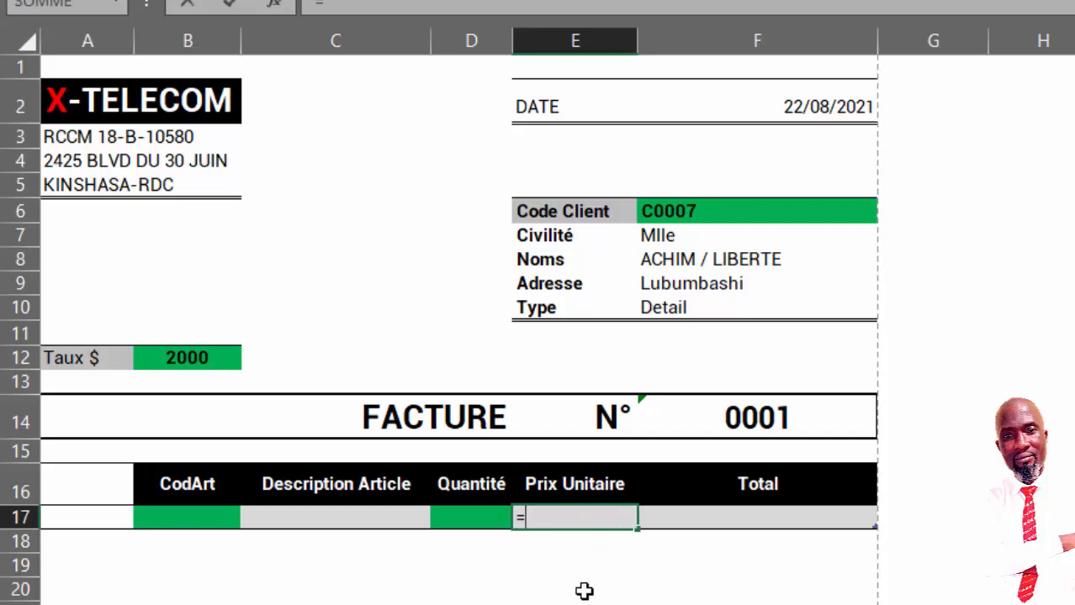
pyautogui.write('si')
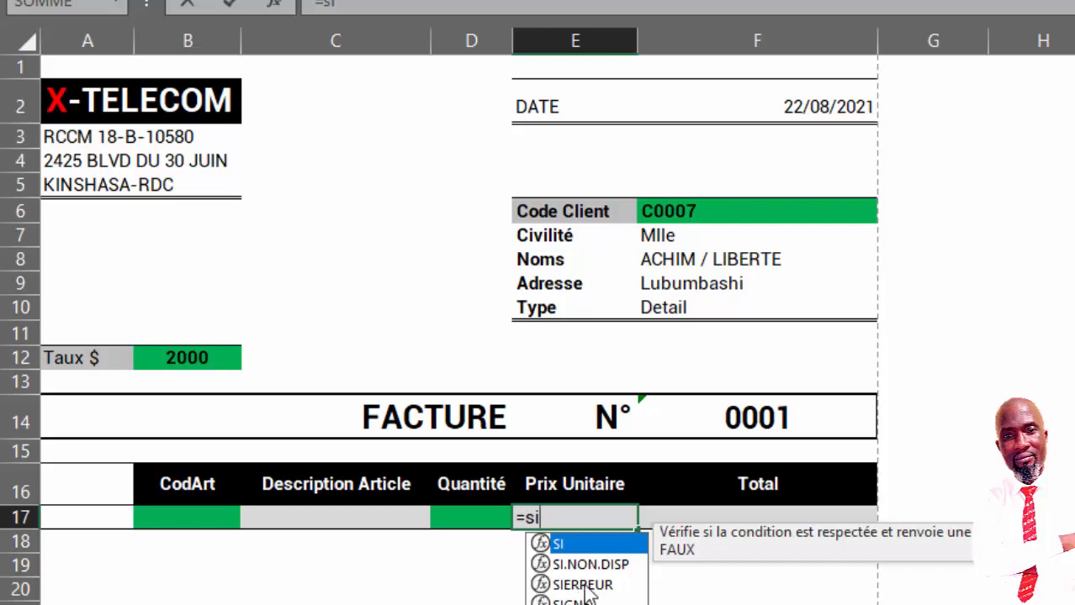
pyautogui.doubleClick(583, 584)
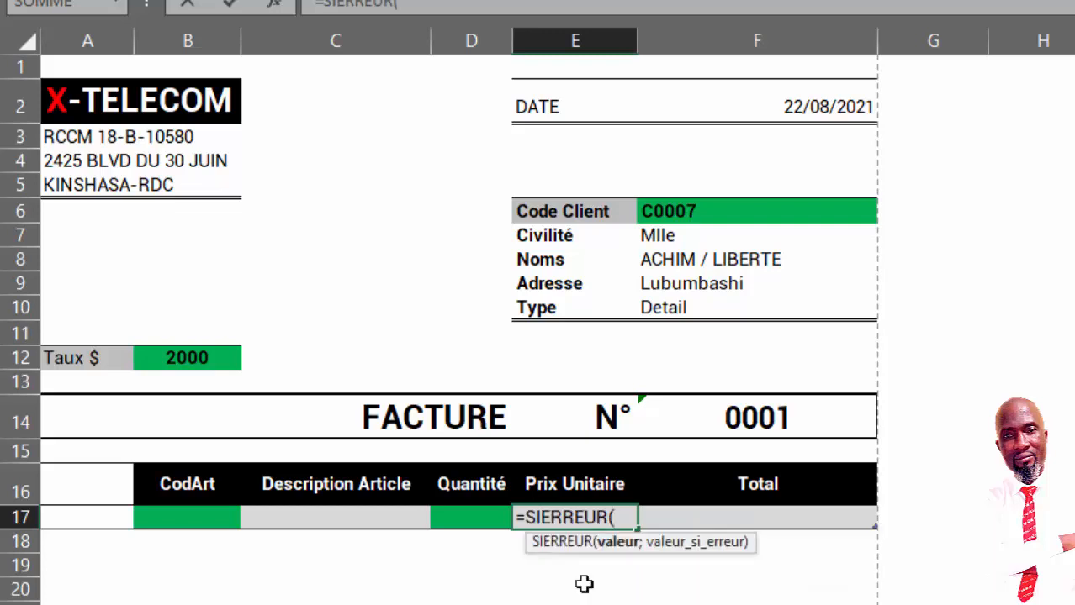
pyautogui.write('re')
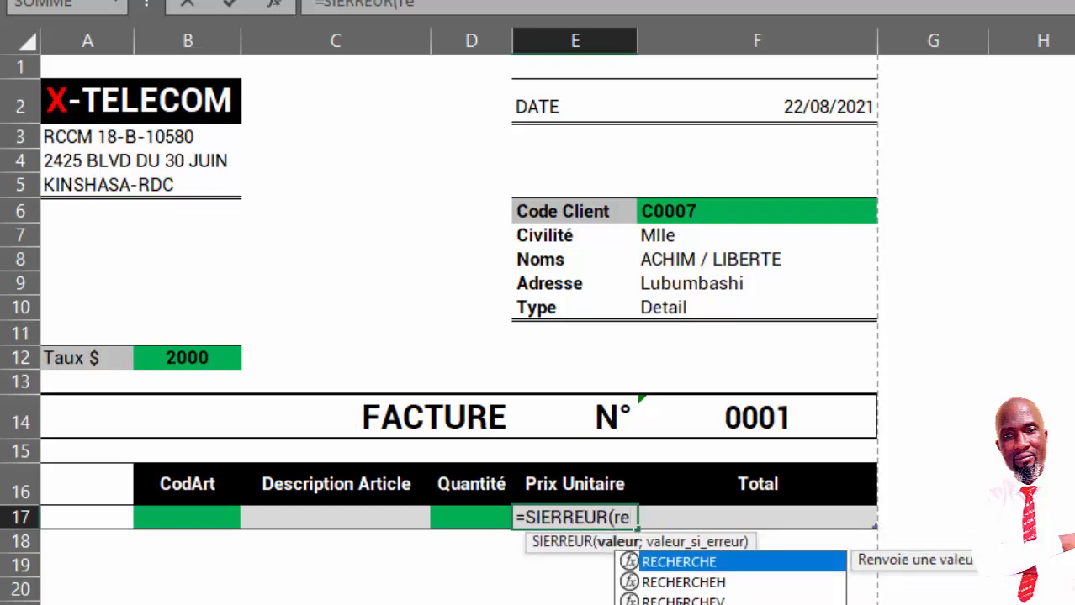
pyautogui.doubleClick(681, 601)
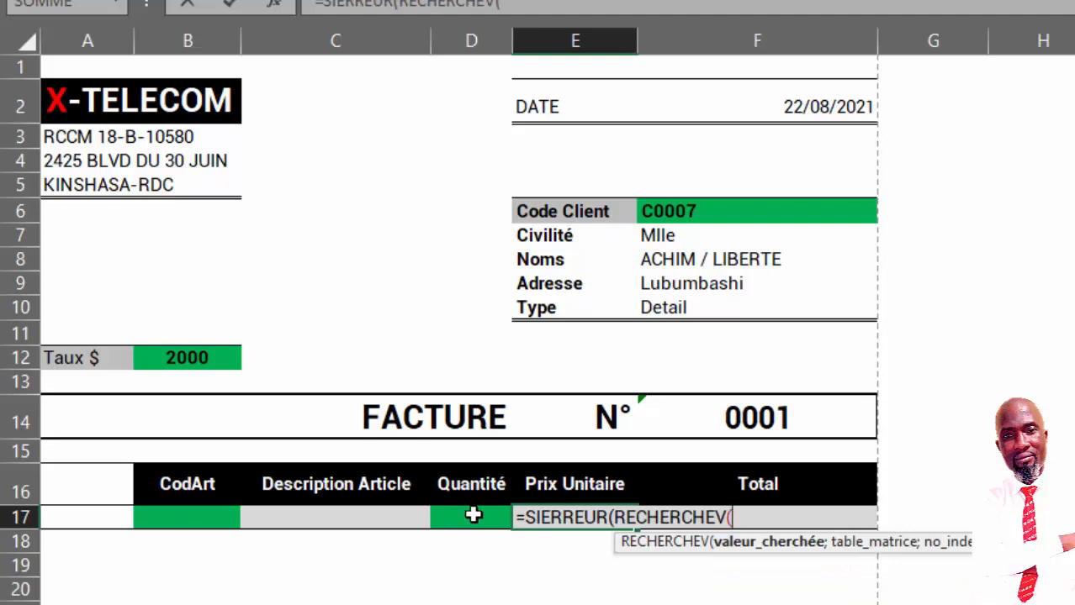
pyautogui.click(474, 515)
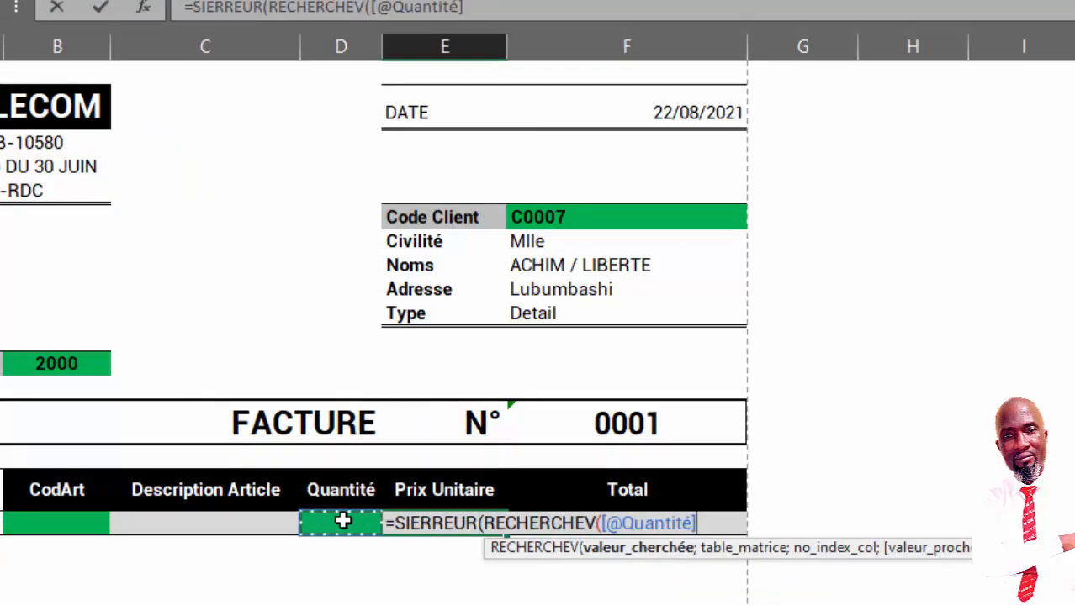
# Complete the RECHERCHEV part in E17 with CODARTICLE as the table, column index 3 and 0 for an exact match, dismissing the Internet Download Manager popup.
pyautogui.write(';')
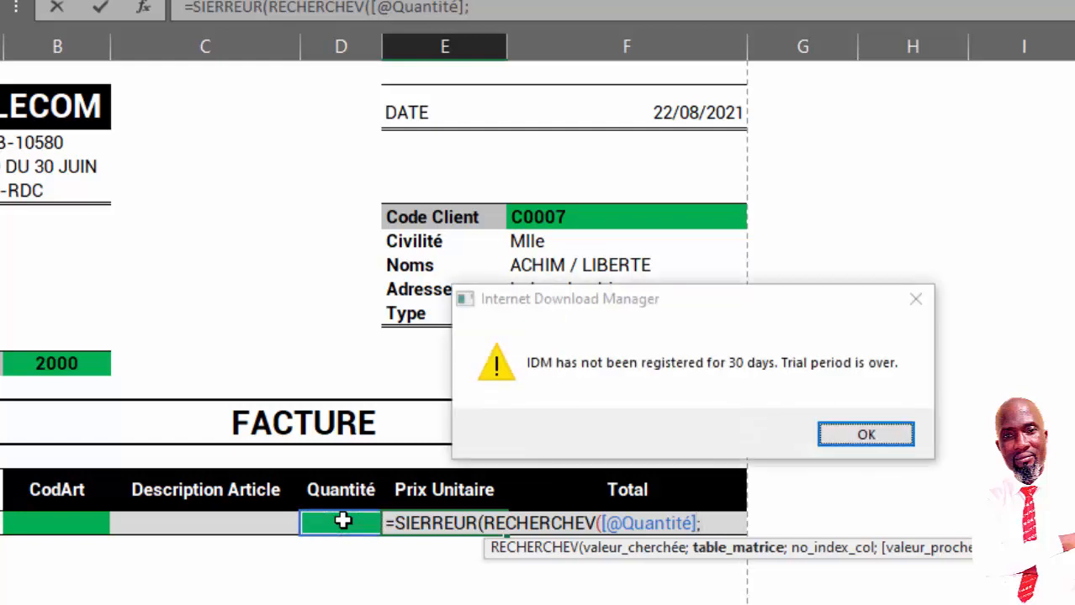
pyautogui.click(914, 300)
pyautogui.click(720, 523)
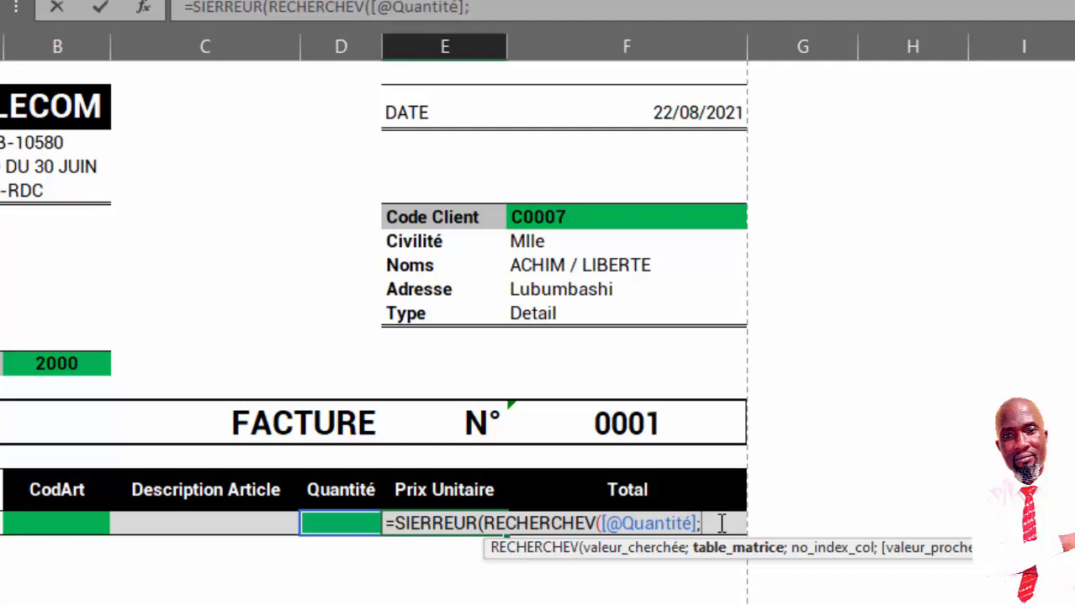
pyautogui.write('co')
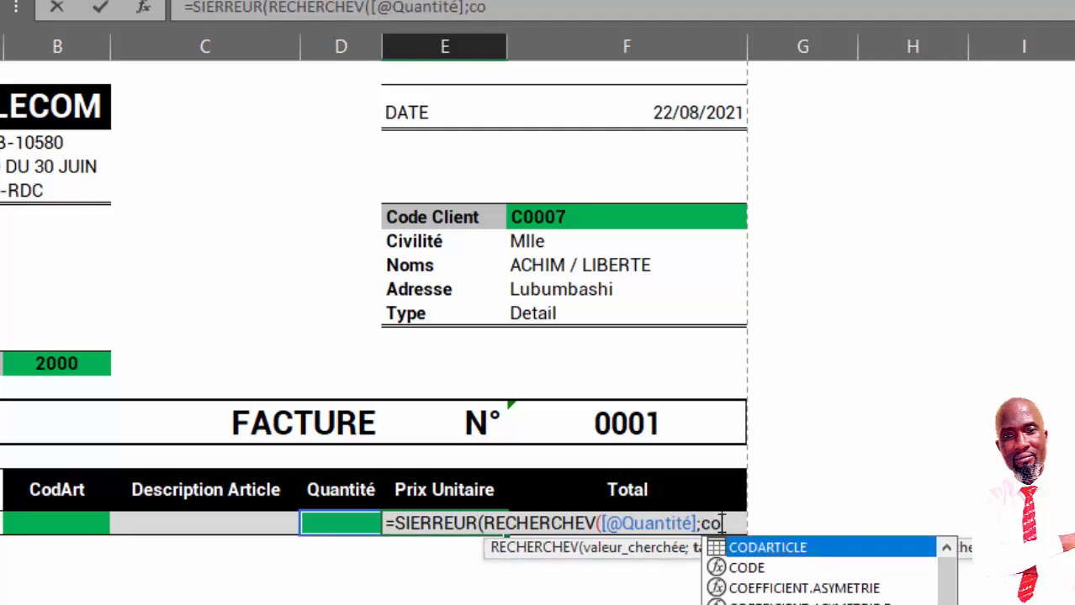
pyautogui.doubleClick(795, 558)
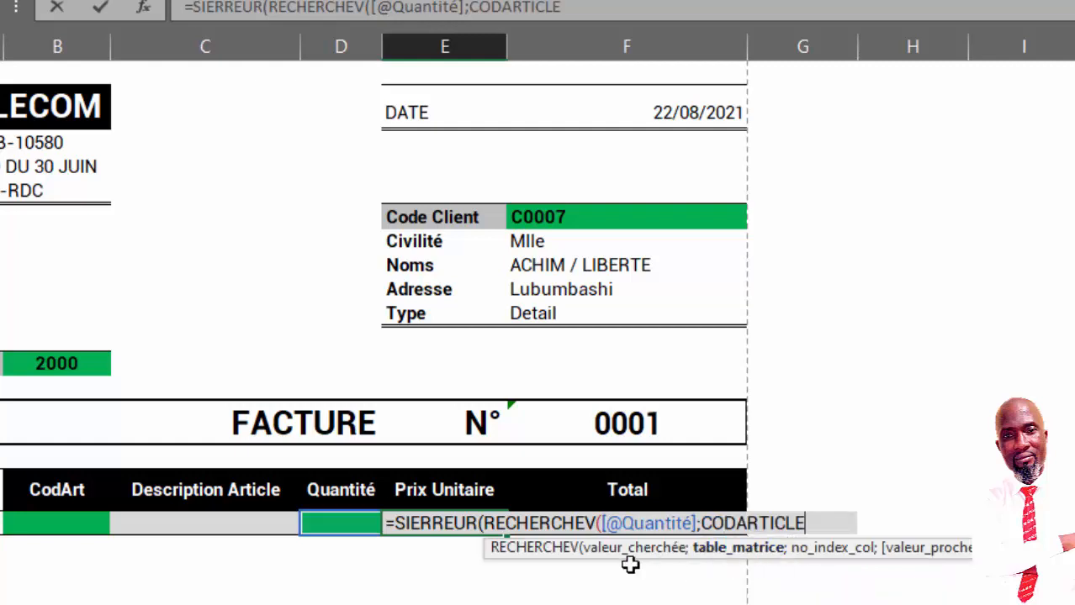
pyautogui.write(';')
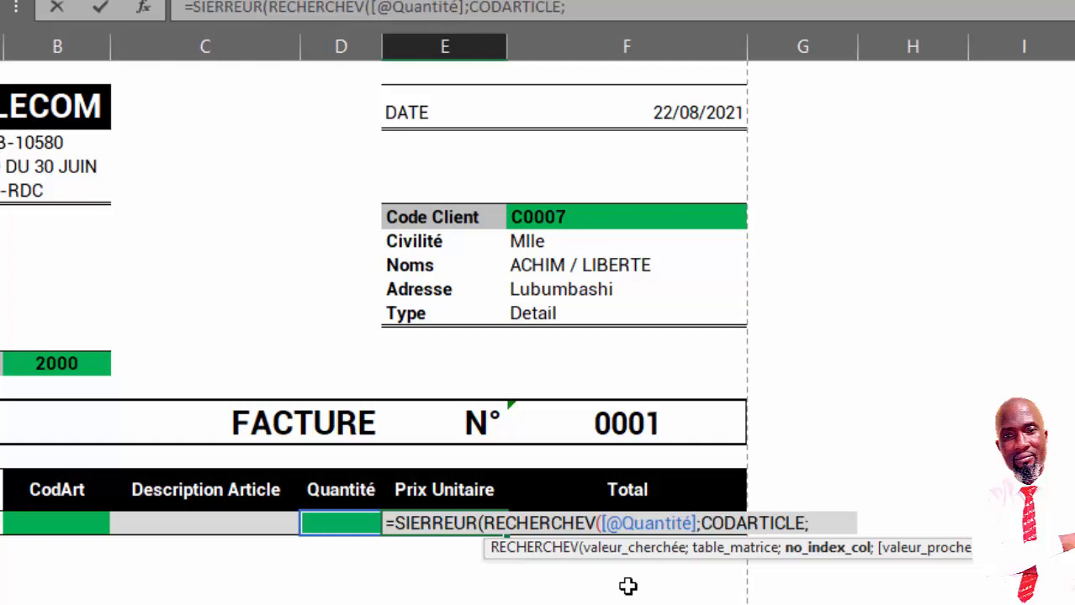
pyautogui.write('3')
pyautogui.write(';')
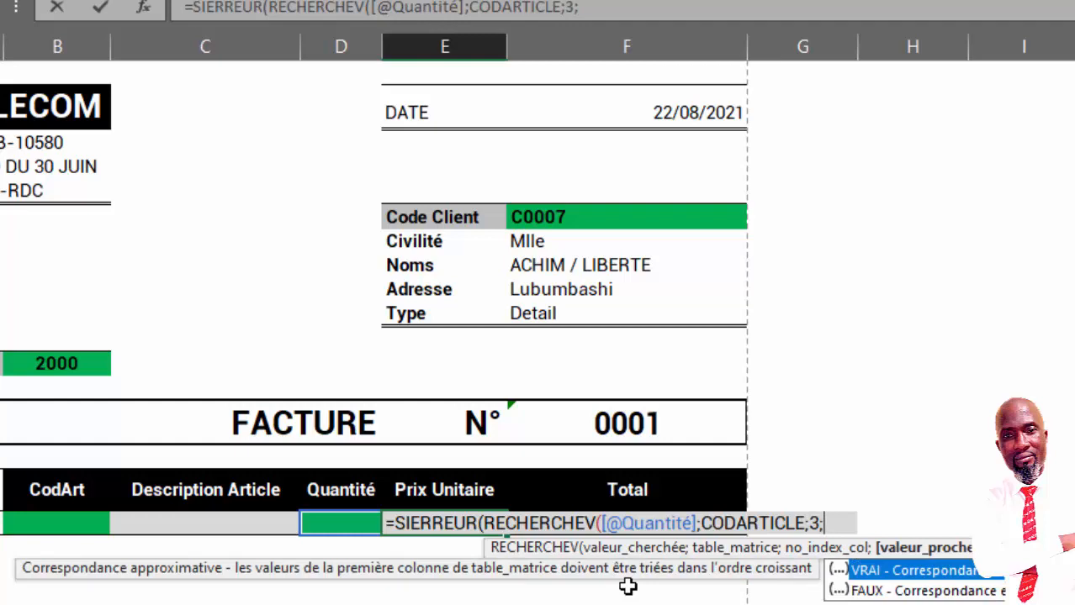
pyautogui.write('0')
pyautogui.write(')')
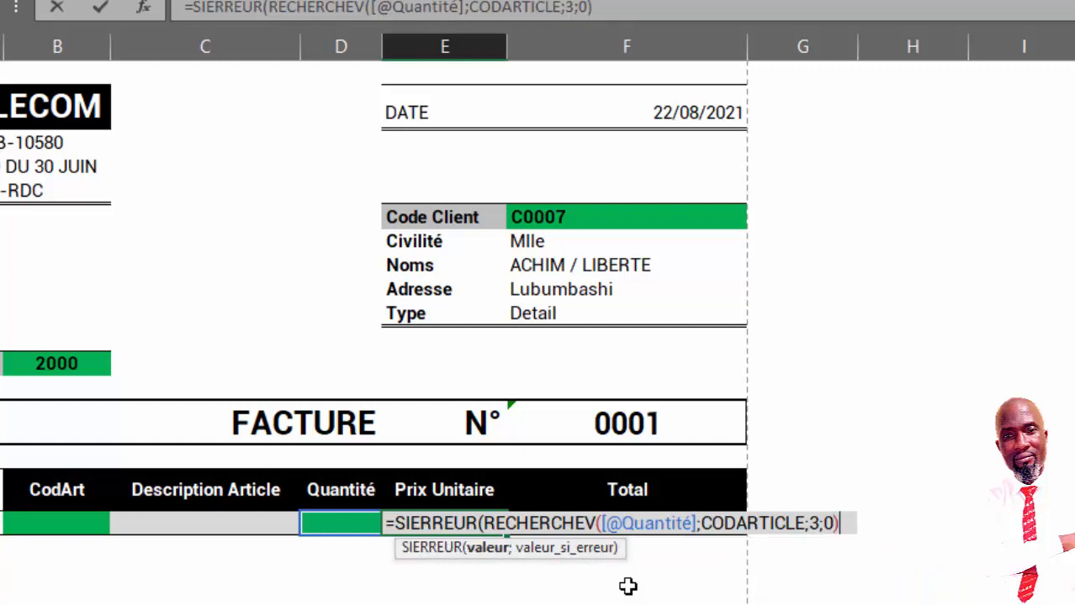
# Multiply the E17 lookup by the dollar rate in absolute cell $B$12 and complete SIERREUR with an empty text ("").
pyautogui.write('*')
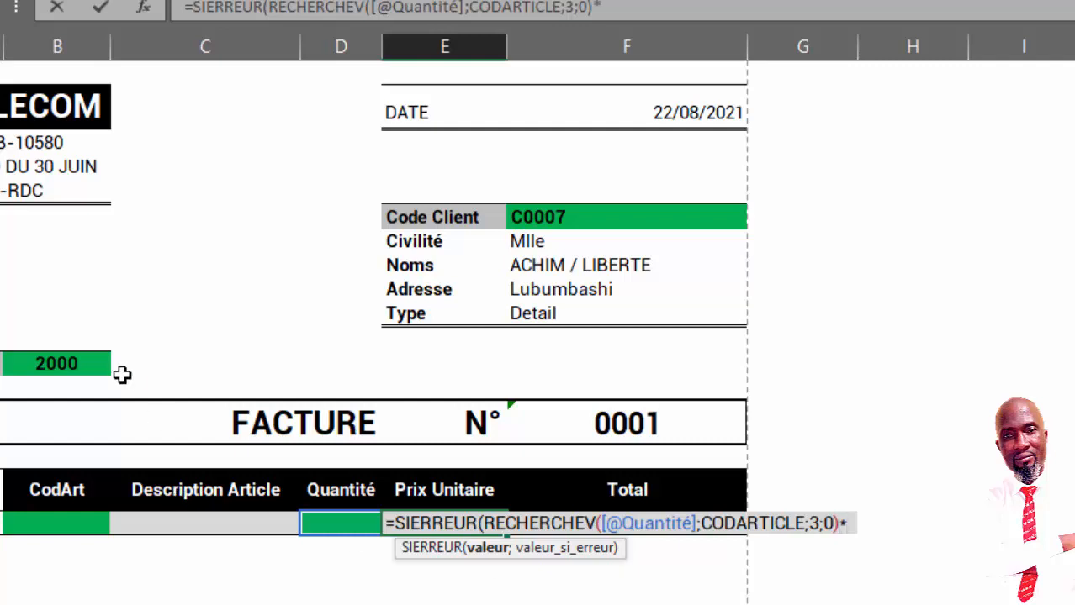
pyautogui.click(64, 362)
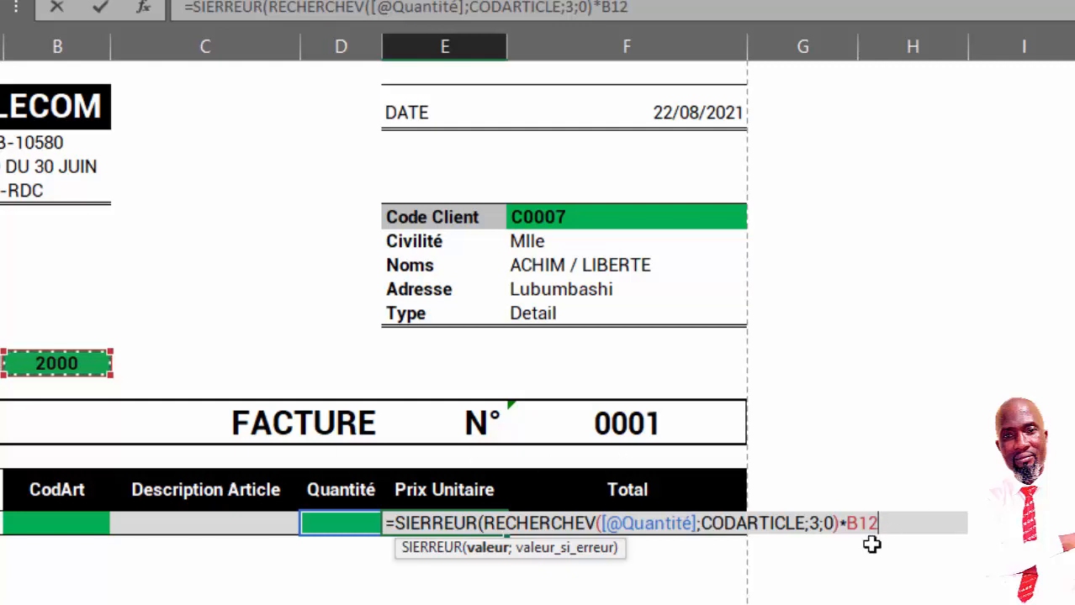
pyautogui.click(844, 523)
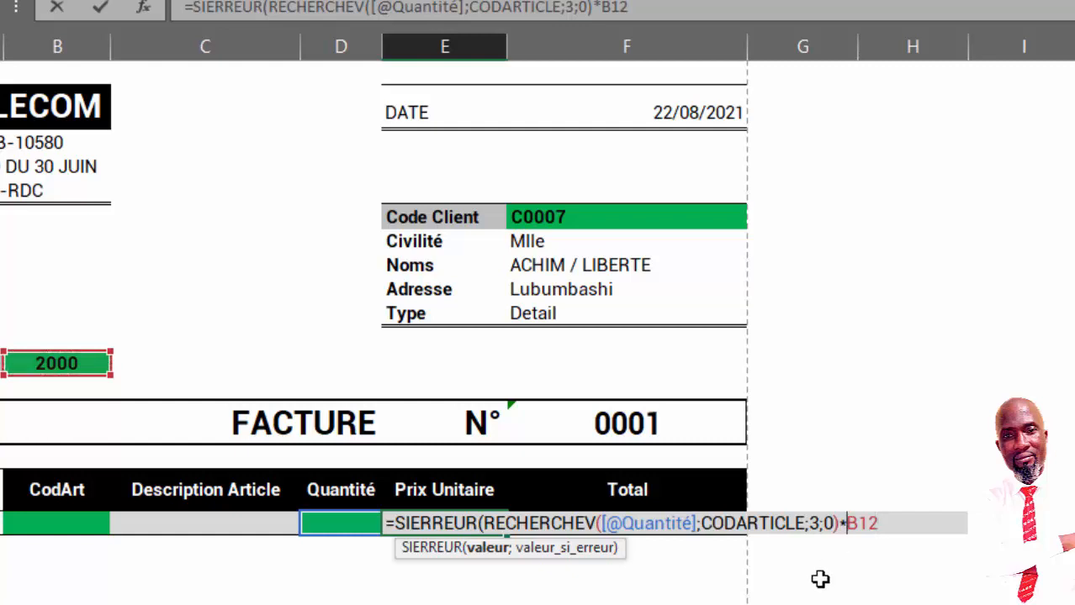
pyautogui.write('$')
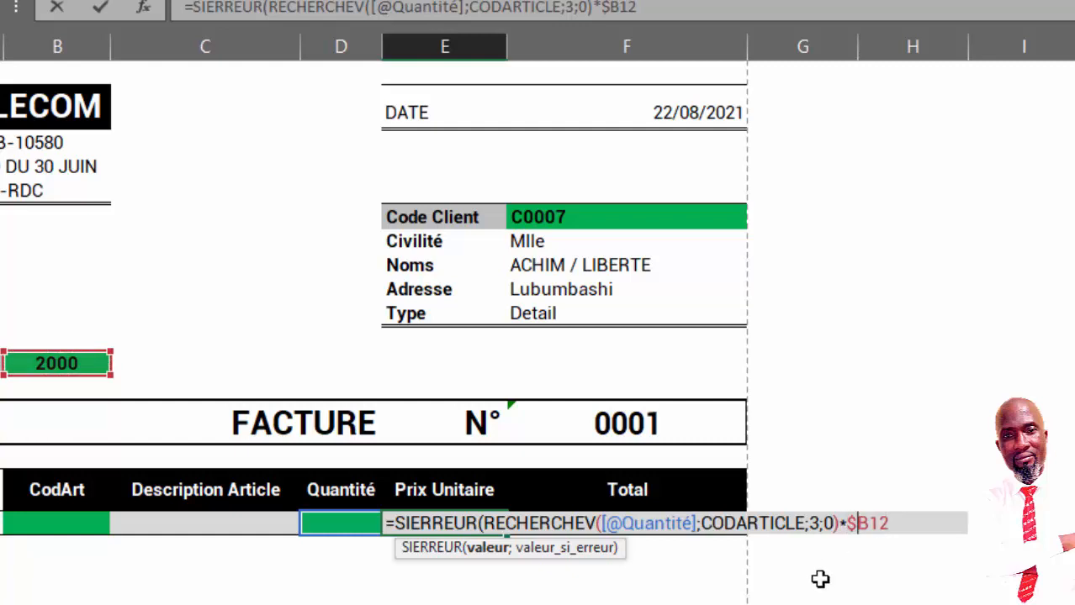
pyautogui.click(872, 523)
pyautogui.write('$12;"')
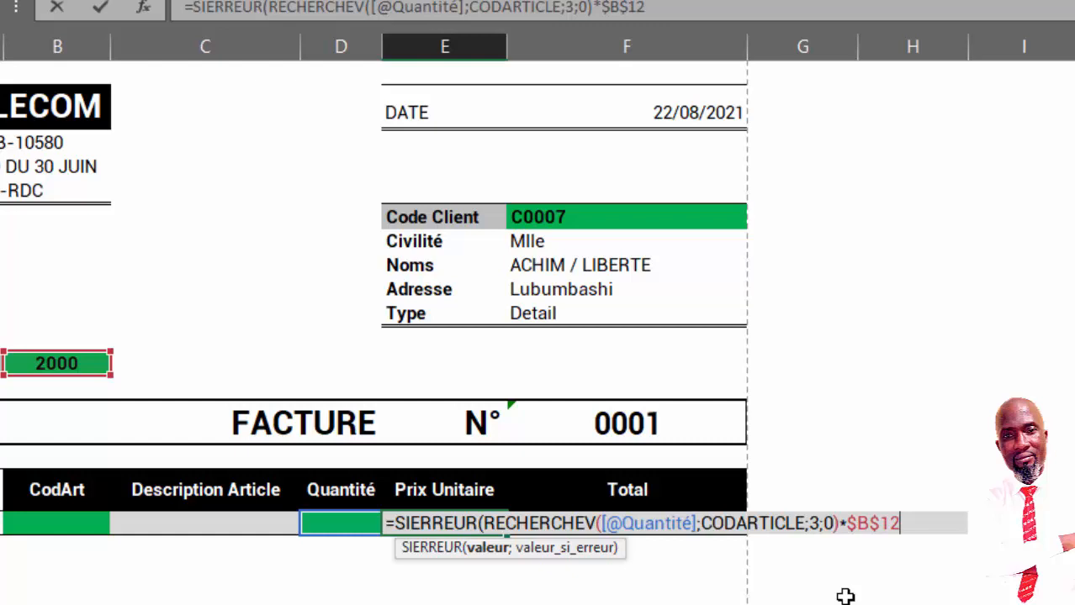
pyautogui.write(';')
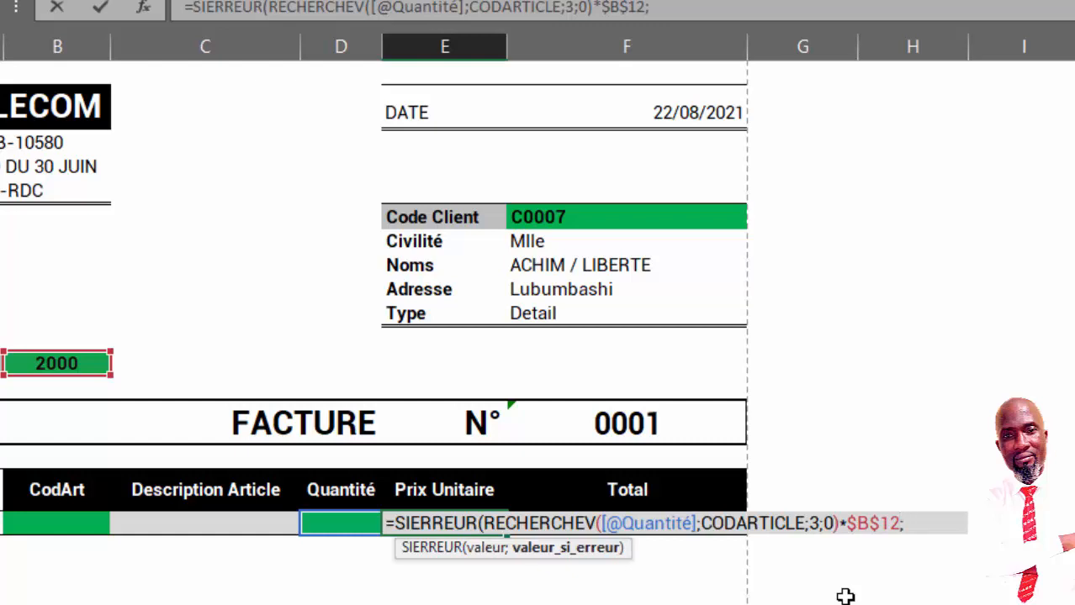
pyautogui.write('"")')
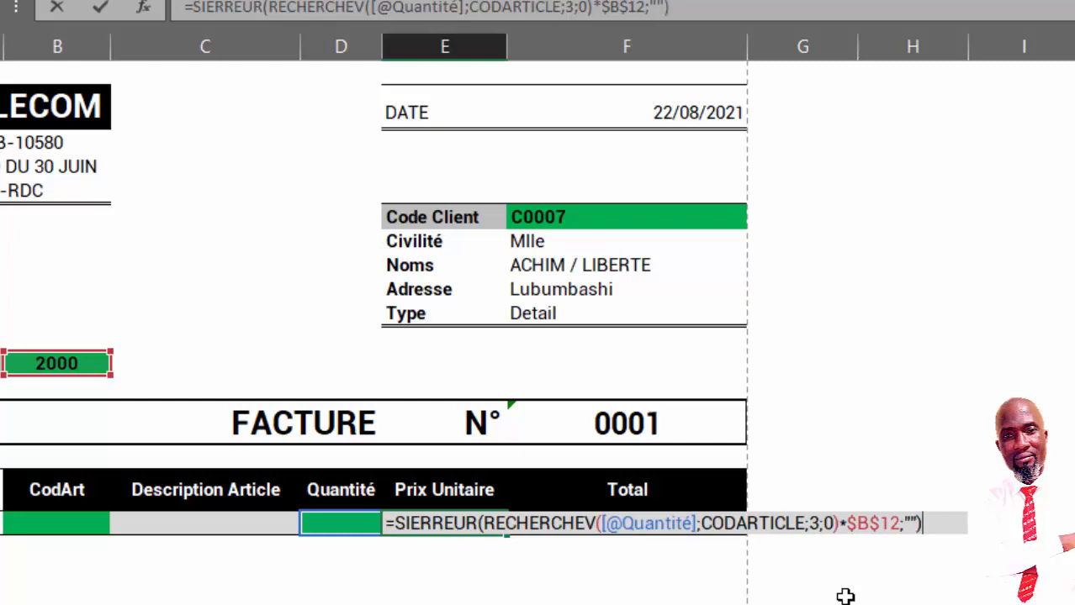
pyautogui.press('Return')
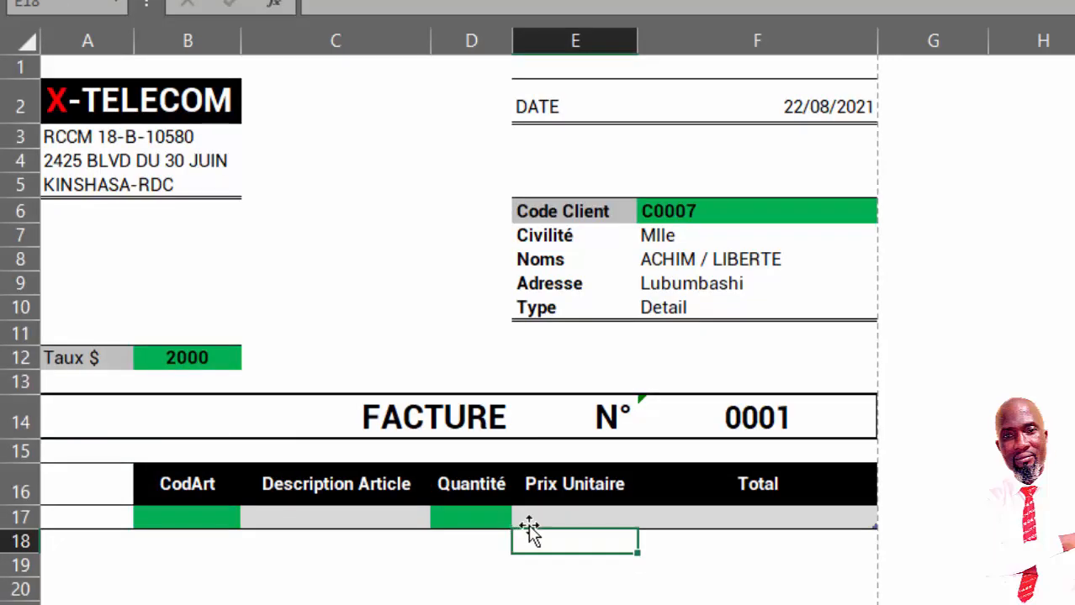
# Test the invoice row by entering article code i6 in B17 and quantity 1 in D17.
pyautogui.click(209, 519)
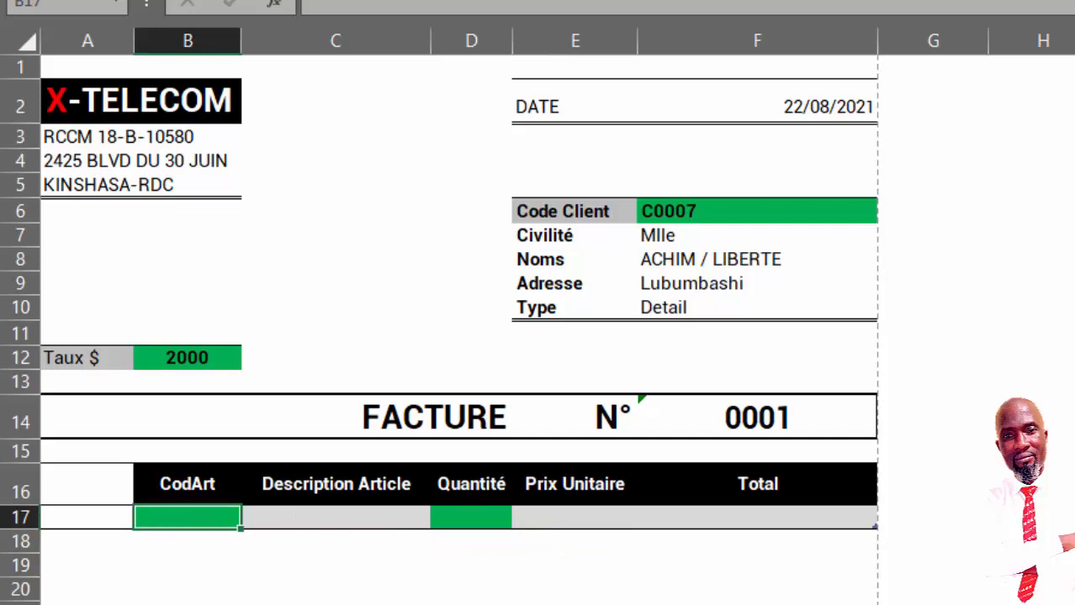
pyautogui.write('i6')
pyautogui.press('Return')
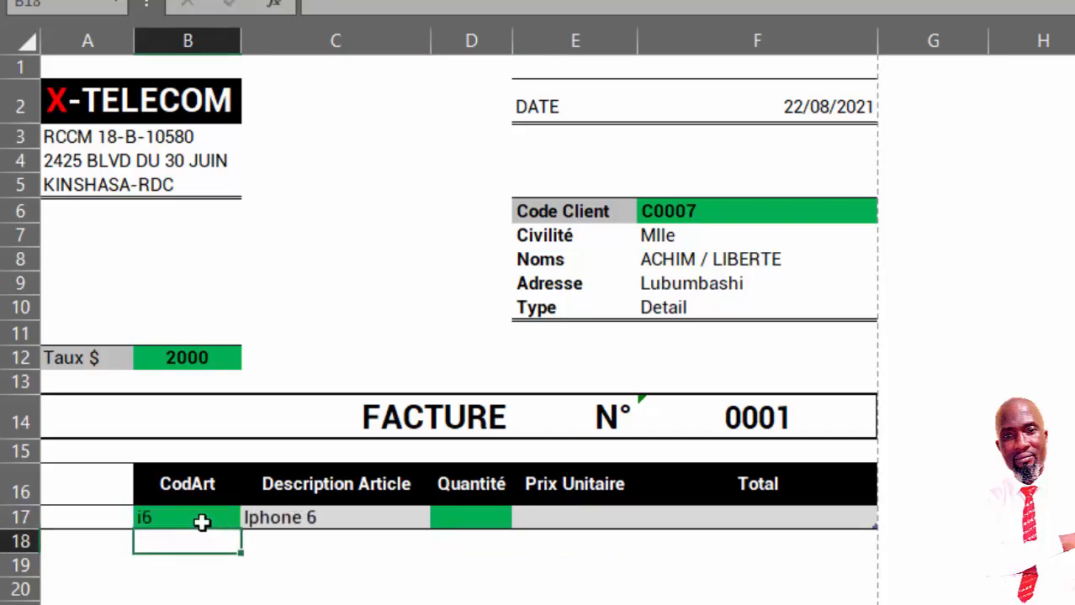
pyautogui.click(573, 519)
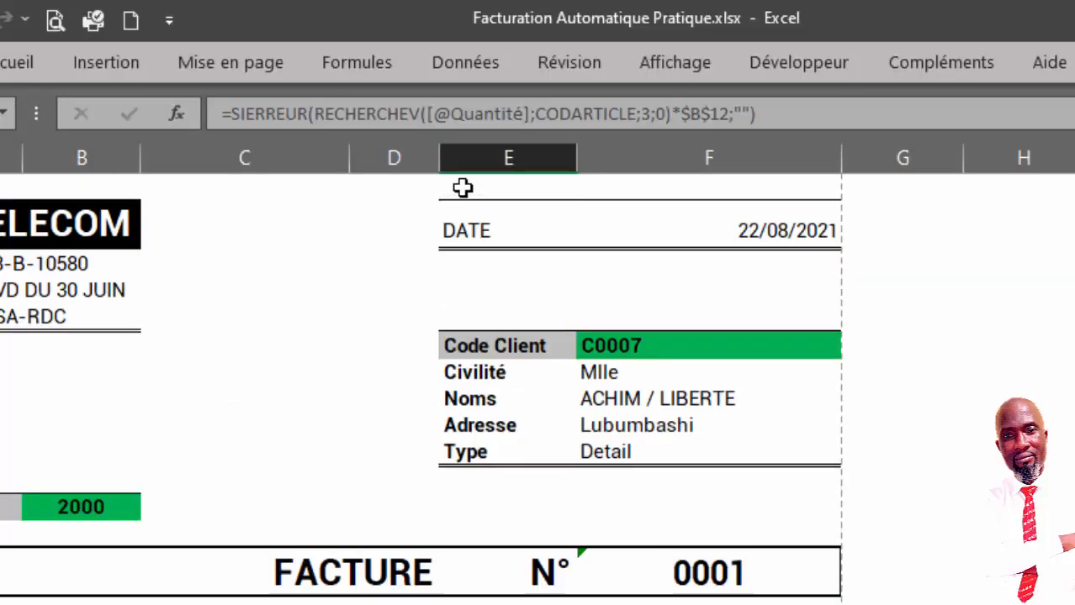
pyautogui.click(533, 114)
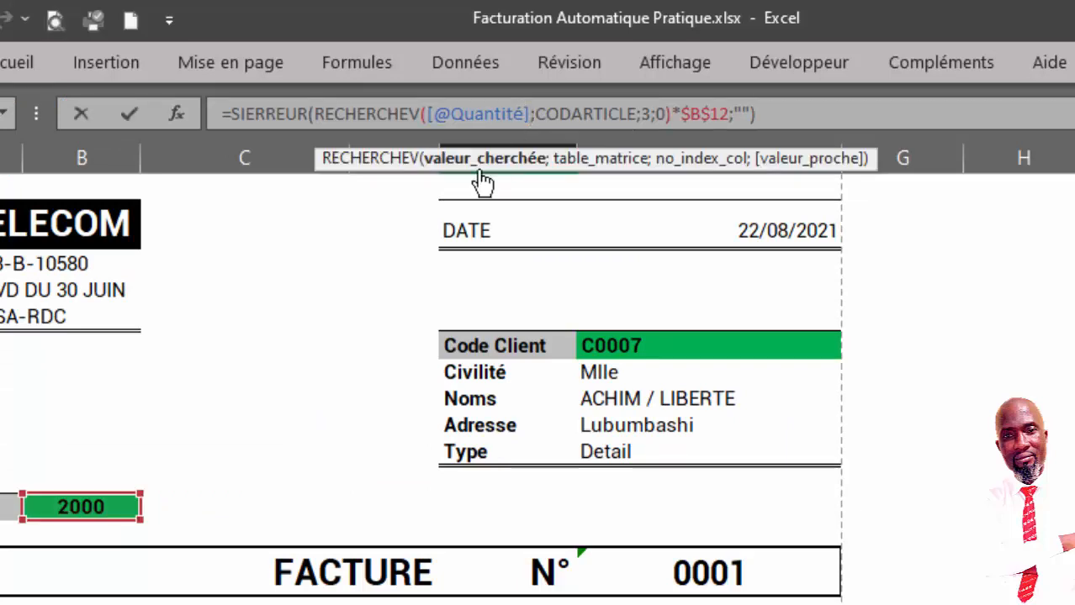
pyautogui.press('BackSpace')
pyautogui.press('BackSpace')
pyautogui.press('BackSpace')
pyautogui.press('BackSpace')
pyautogui.press('BackSpace')
pyautogui.press('BackSpace')
pyautogui.press('BackSpace')
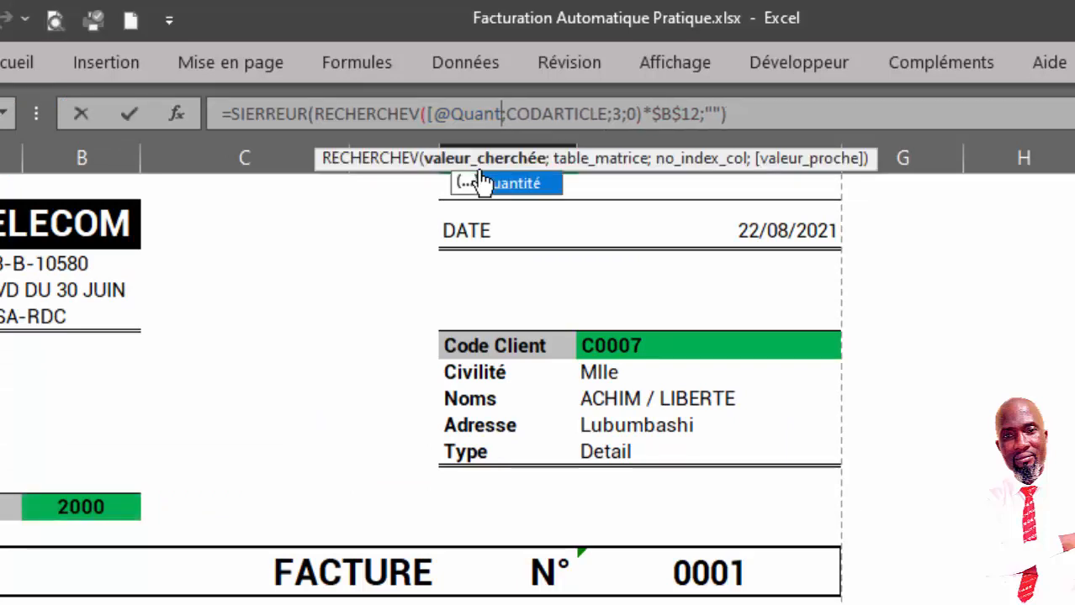
pyautogui.press('BackSpace')
pyautogui.press('BackSpace')
pyautogui.press('BackSpace')
pyautogui.press('BackSpace')
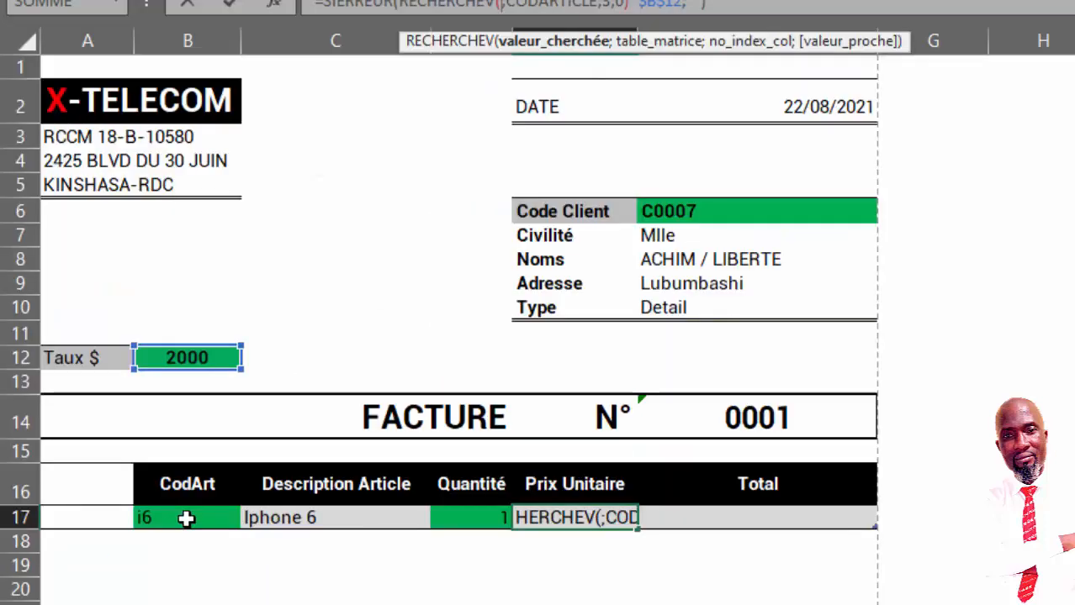
pyautogui.click(186, 518)
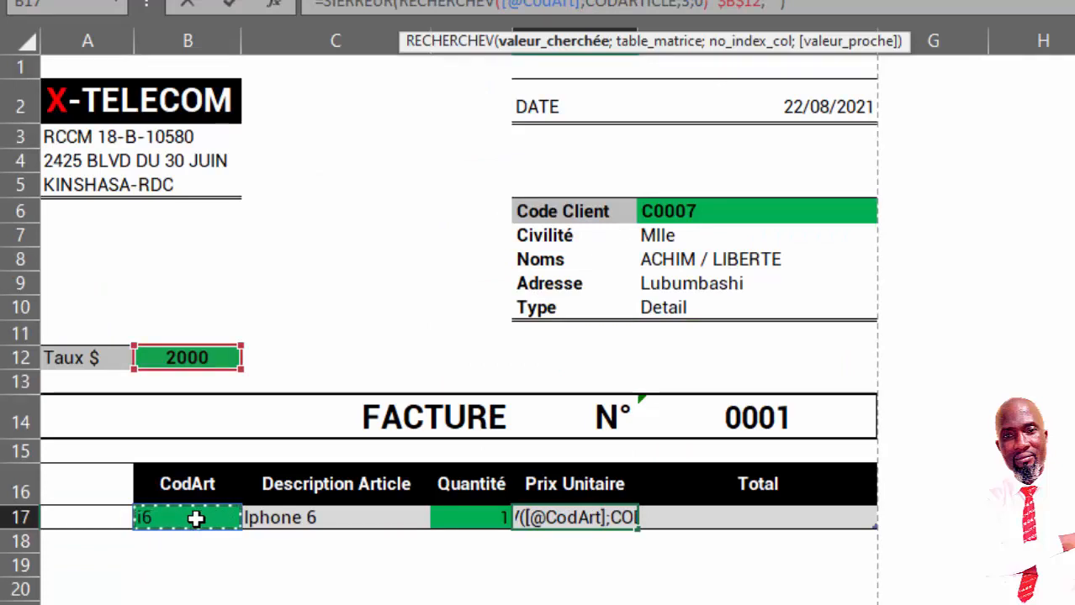
pyautogui.press('Return')
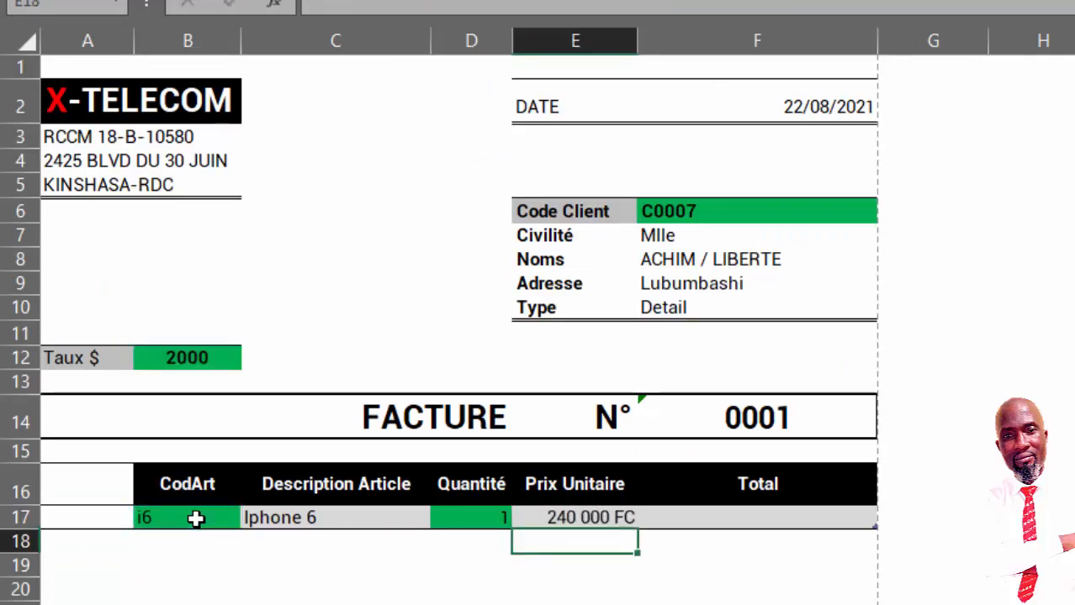
# Review the full Prix Unitaire formula in E17 without changing it.
pyautogui.click(593, 515)
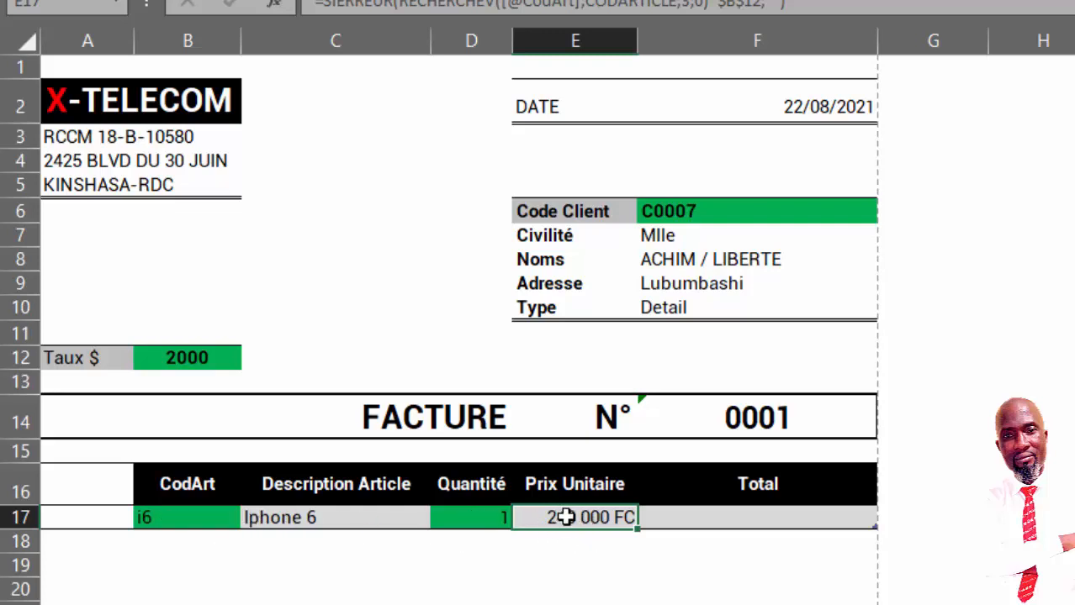
pyautogui.click(830, 2)
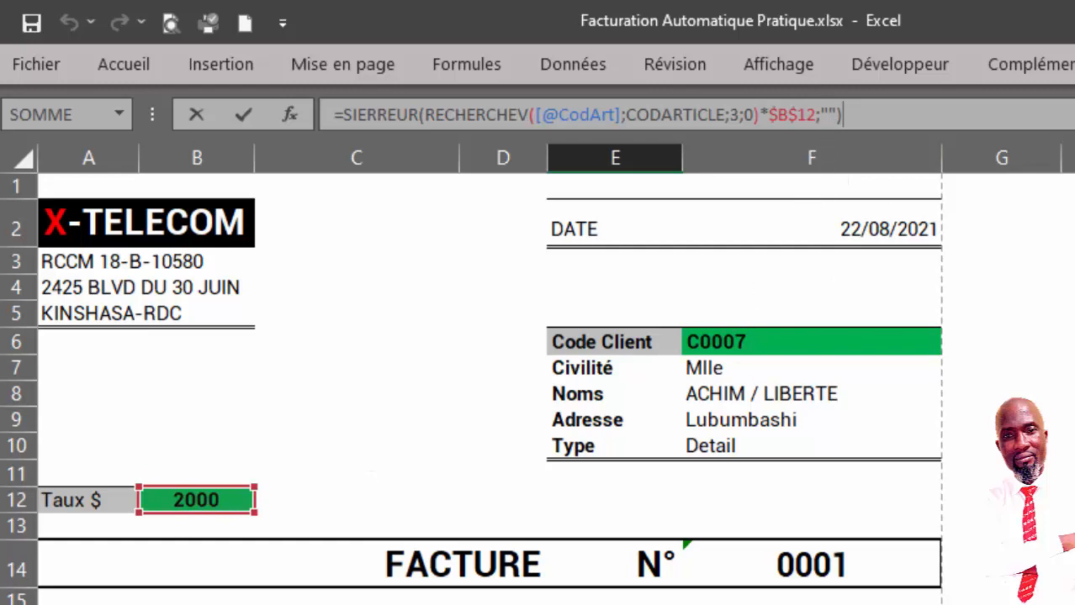
pyautogui.press('Return')
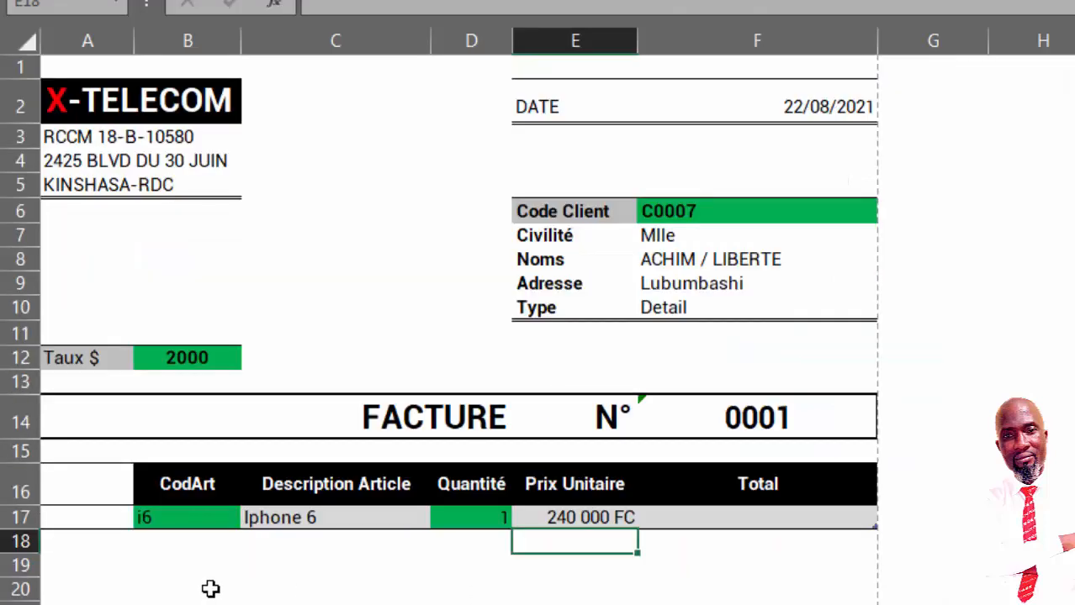
# Test the invoice table's extension to a new row by entering code i6s in B18, and undo the entry.
pyautogui.click(181, 542)
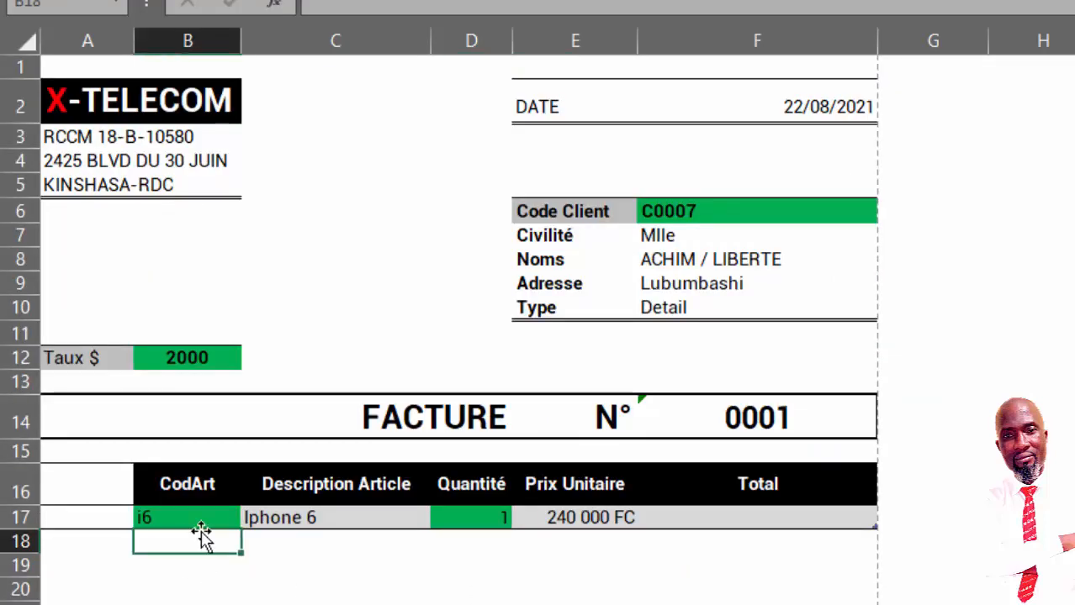
pyautogui.write('i6s')
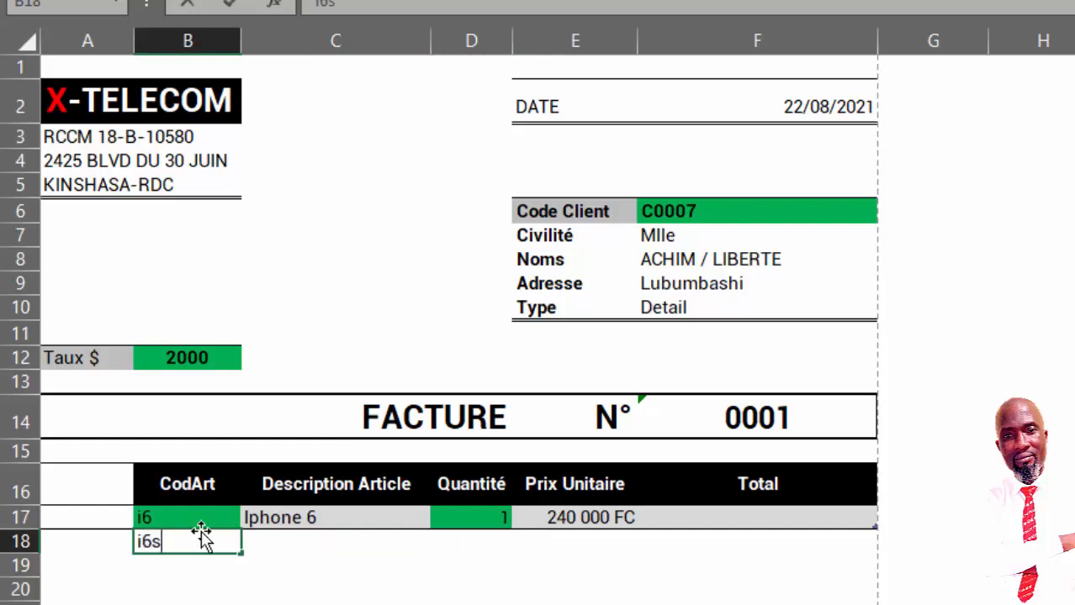
pyautogui.press('Return')
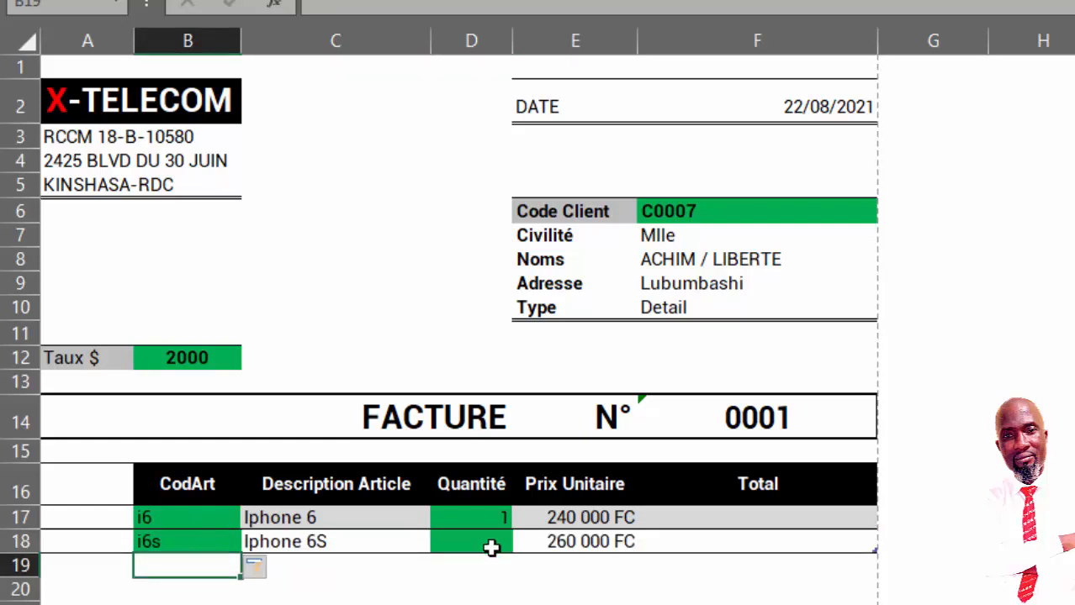
pyautogui.click(580, 543)
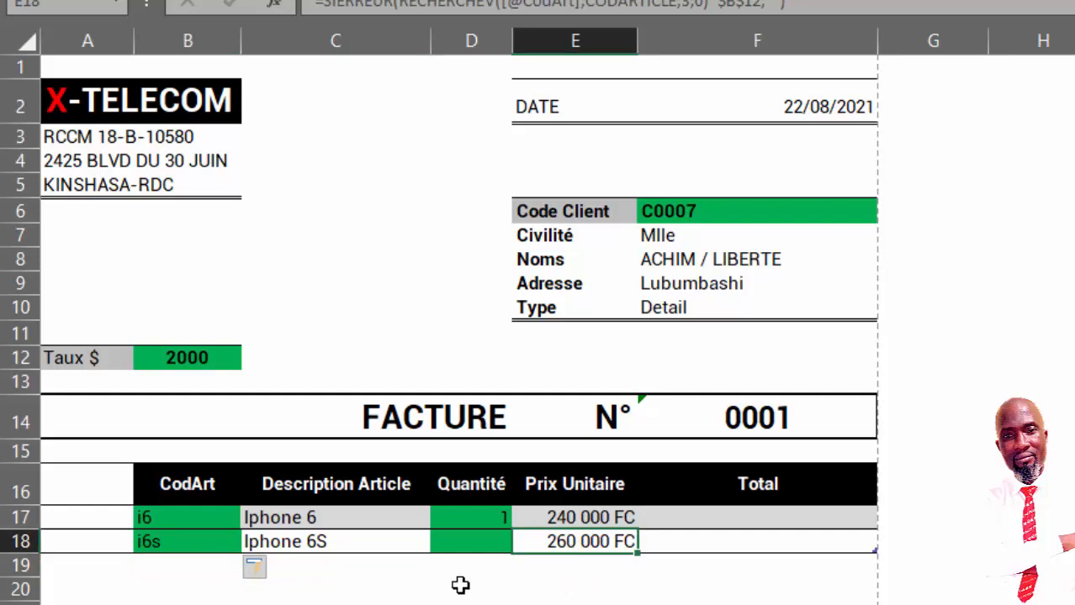
pyautogui.hotkey('ctrl', 'z')
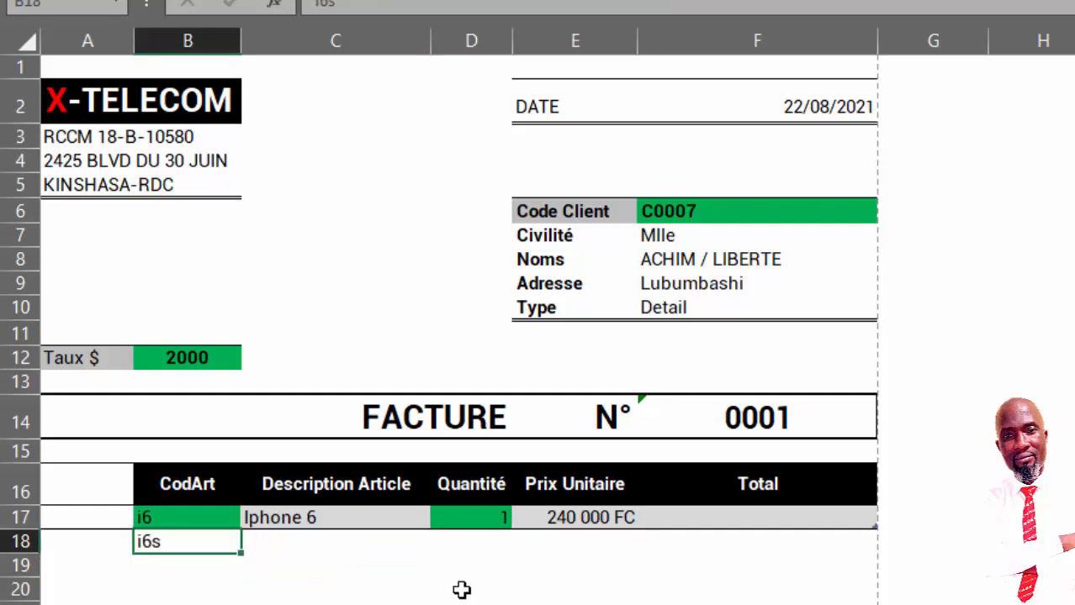
pyautogui.hotkey('ctrl', 'z')
pyautogui.click(209, 512)
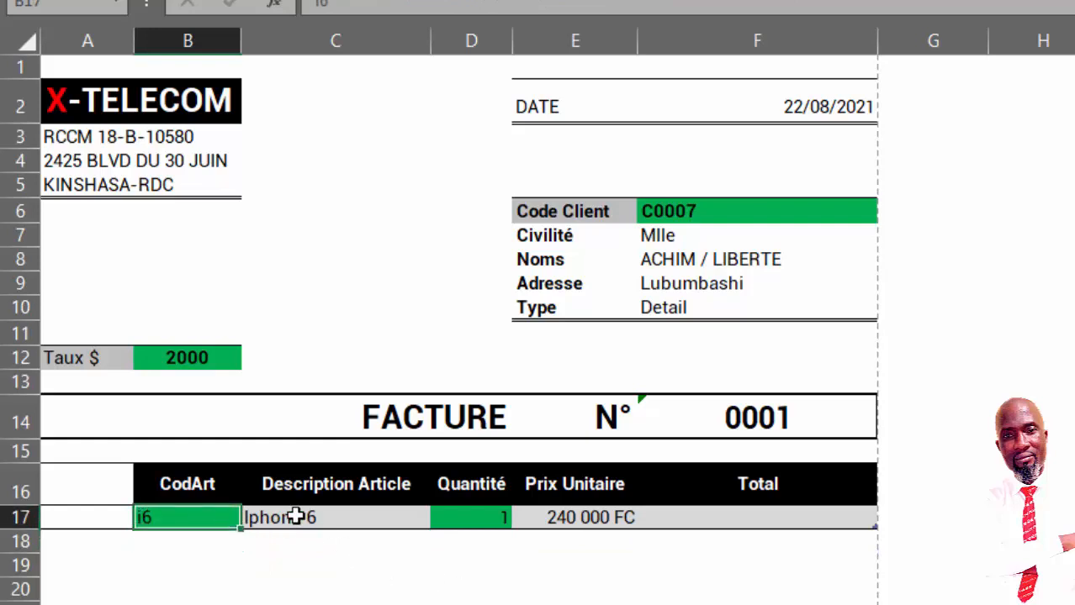
pyautogui.click(305, 518)
pyautogui.click(583, 518)
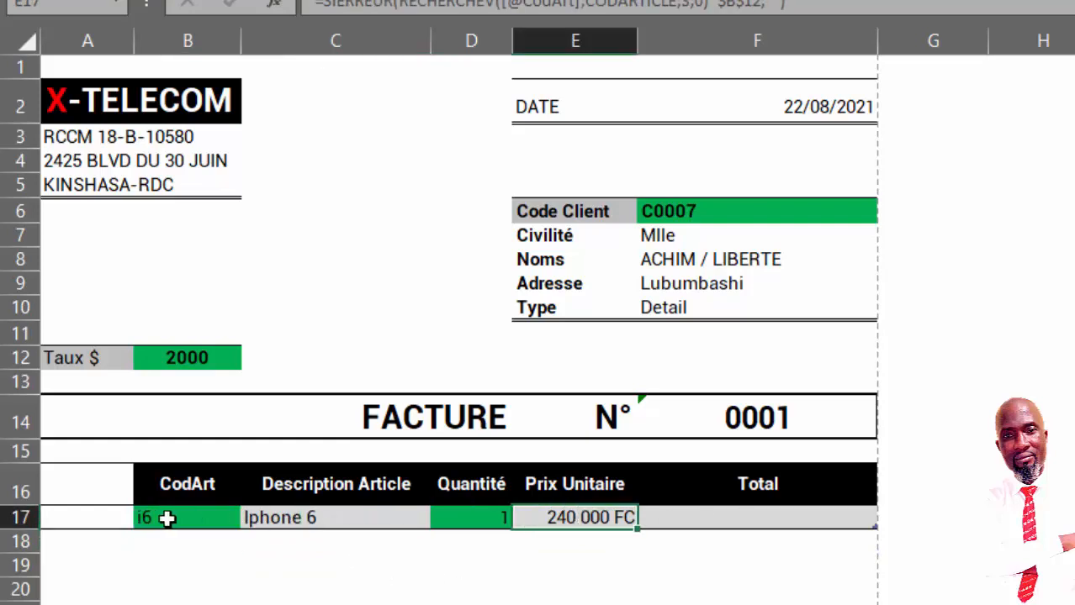
# Enter a formula in Total cell F17 that multiplies the row's Quantité by its Prix Unitaire.
pyautogui.click(751, 518)
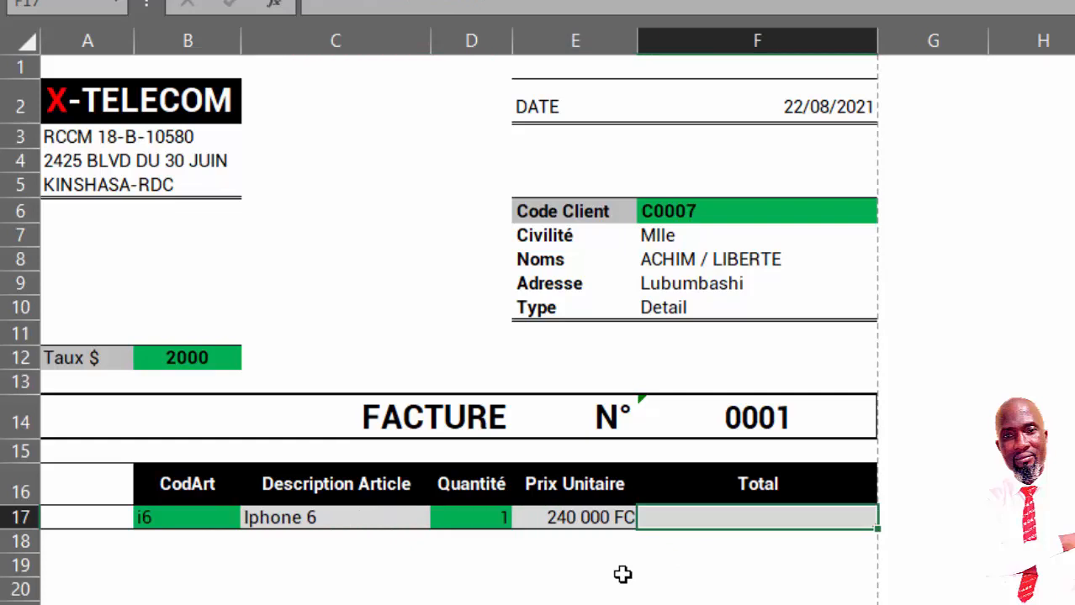
pyautogui.write('+')
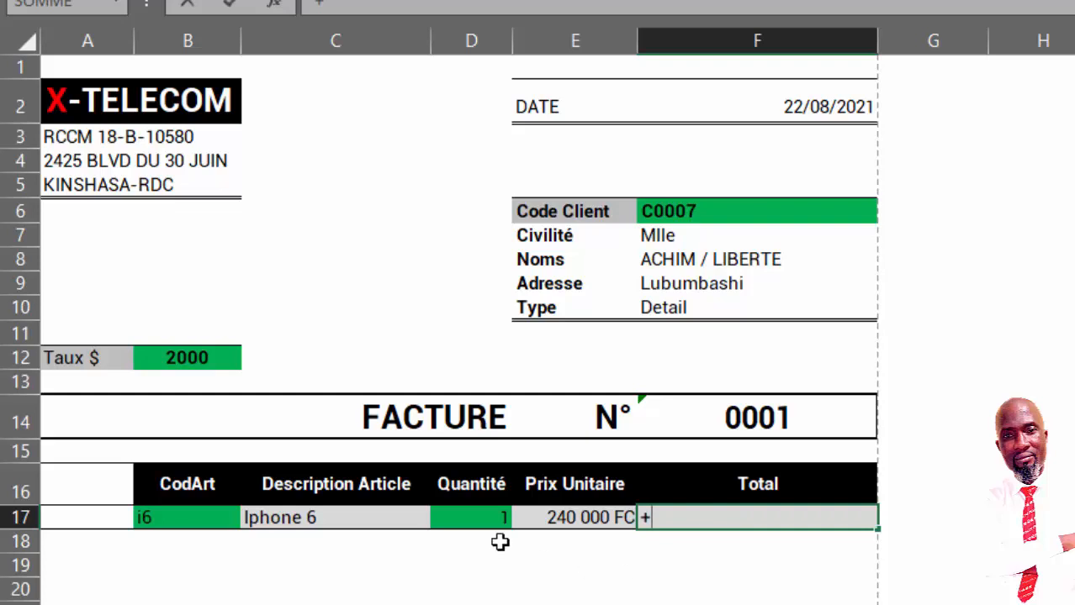
pyautogui.click(471, 517)
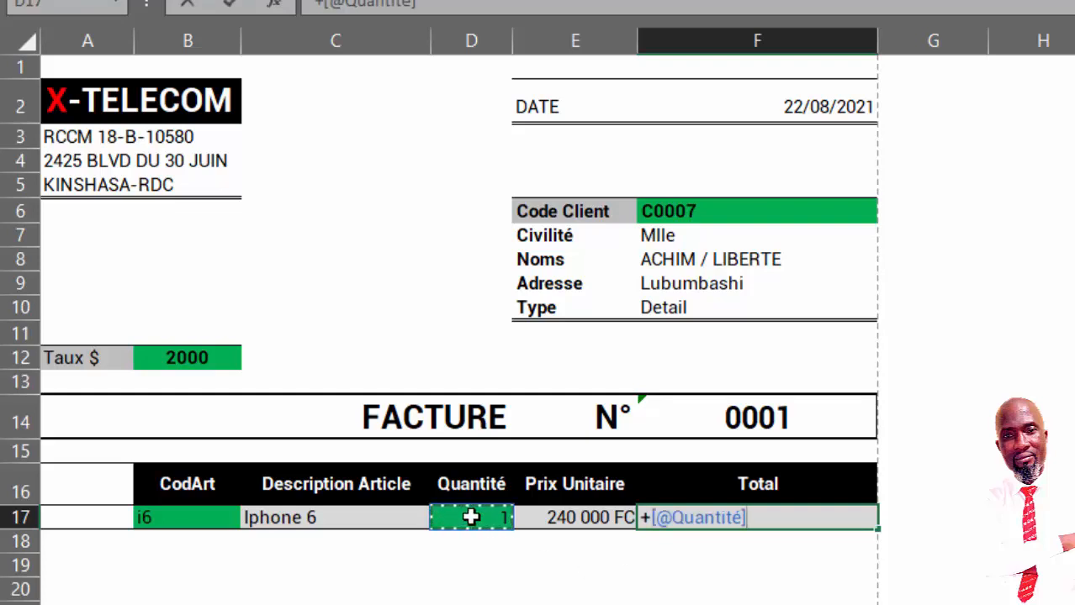
pyautogui.write('*')
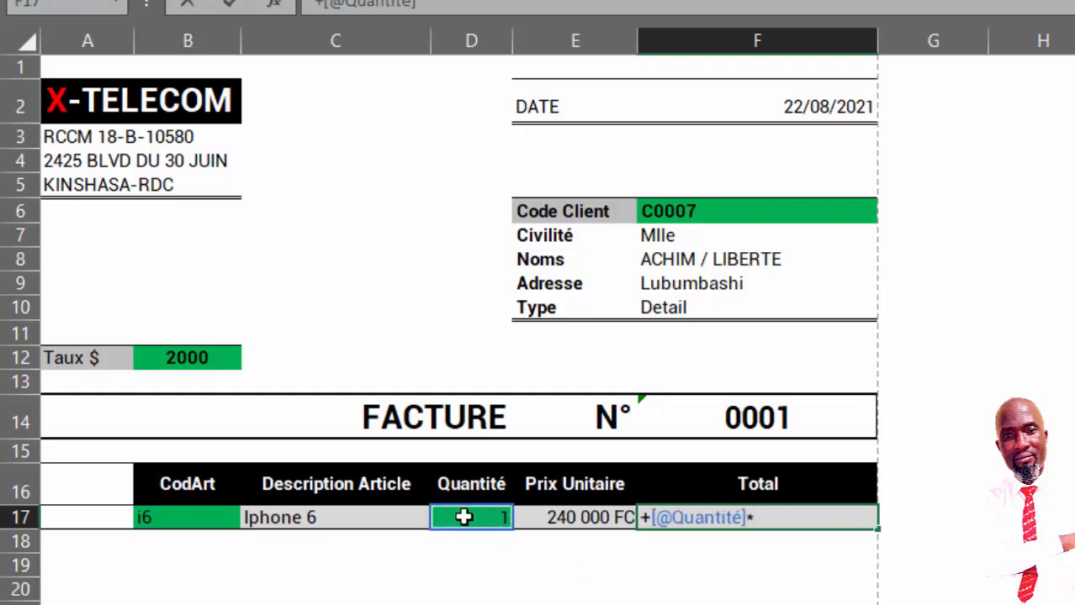
pyautogui.click(560, 518)
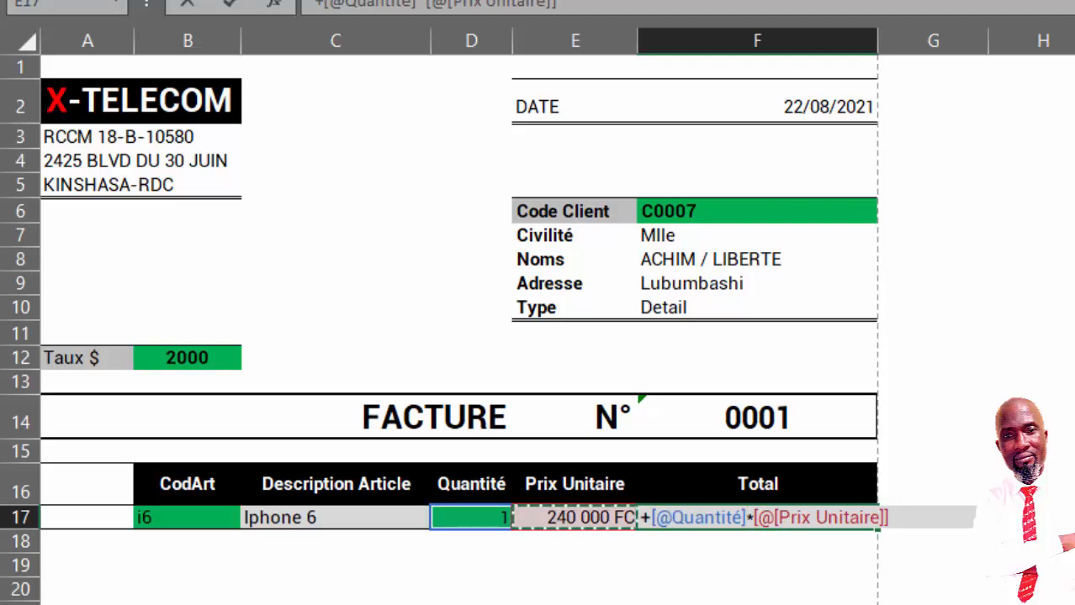
pyautogui.press('Return')
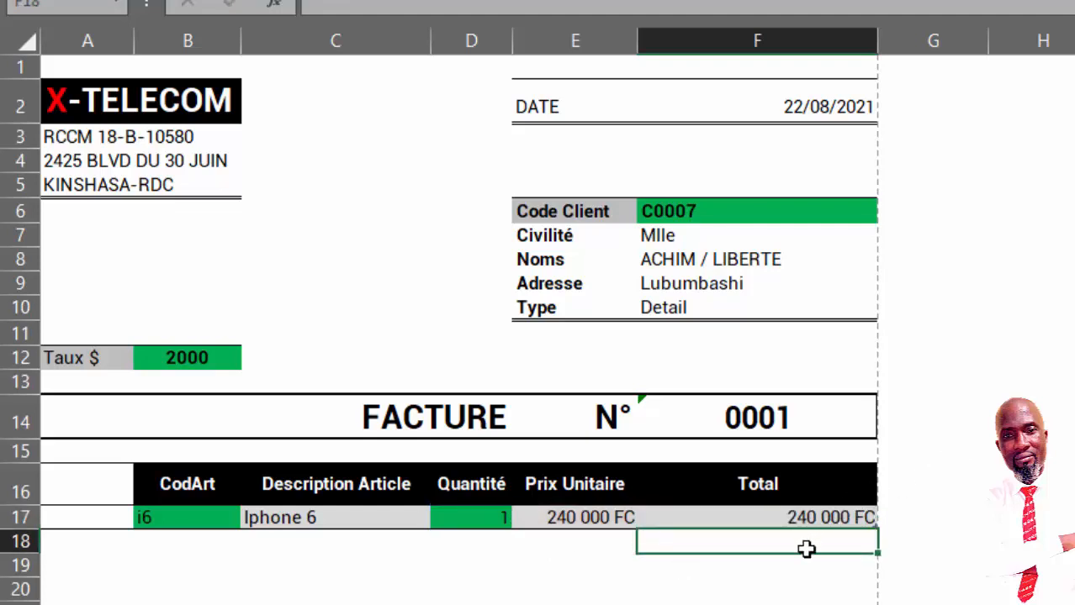
# Clear the article code in B17 and wrap F17's Total formula in SIERREUR with "" as fallback, removing its leading plus sign.
pyautogui.click(197, 516)
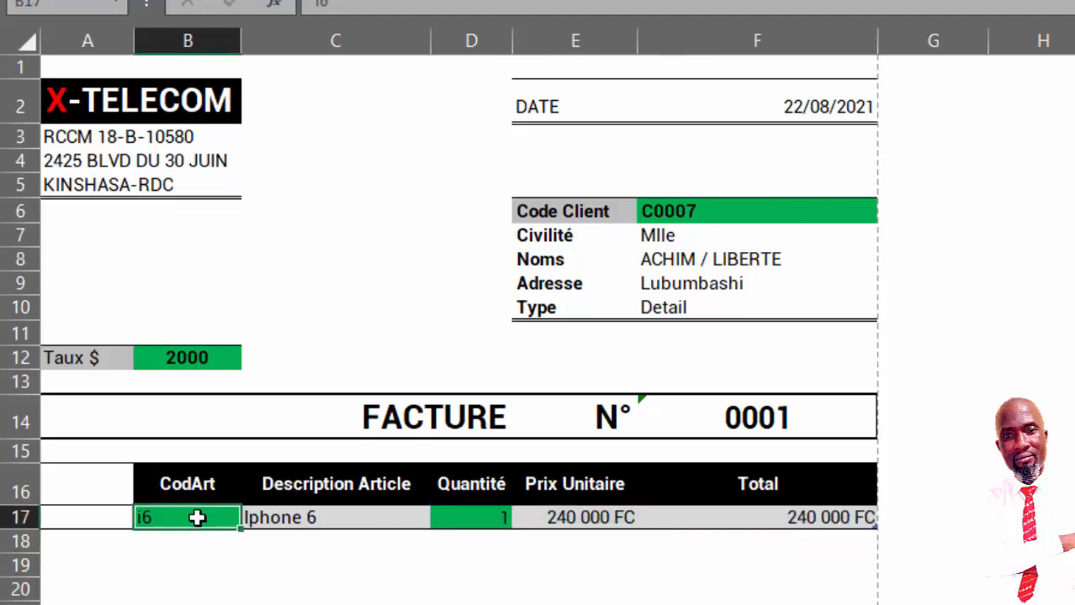
pyautogui.press('Delete')
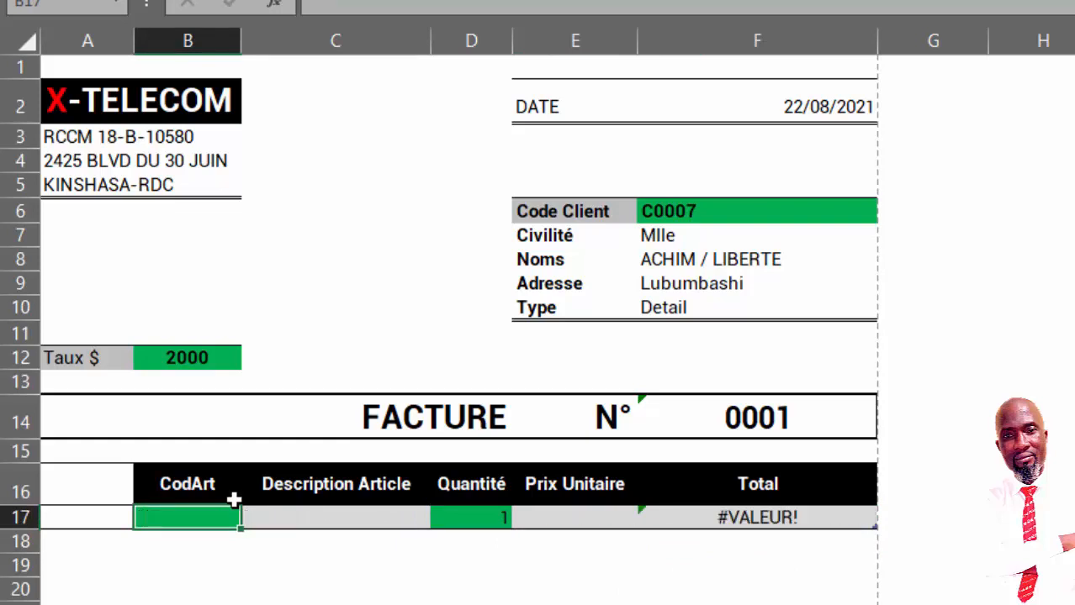
pyautogui.click(784, 517)
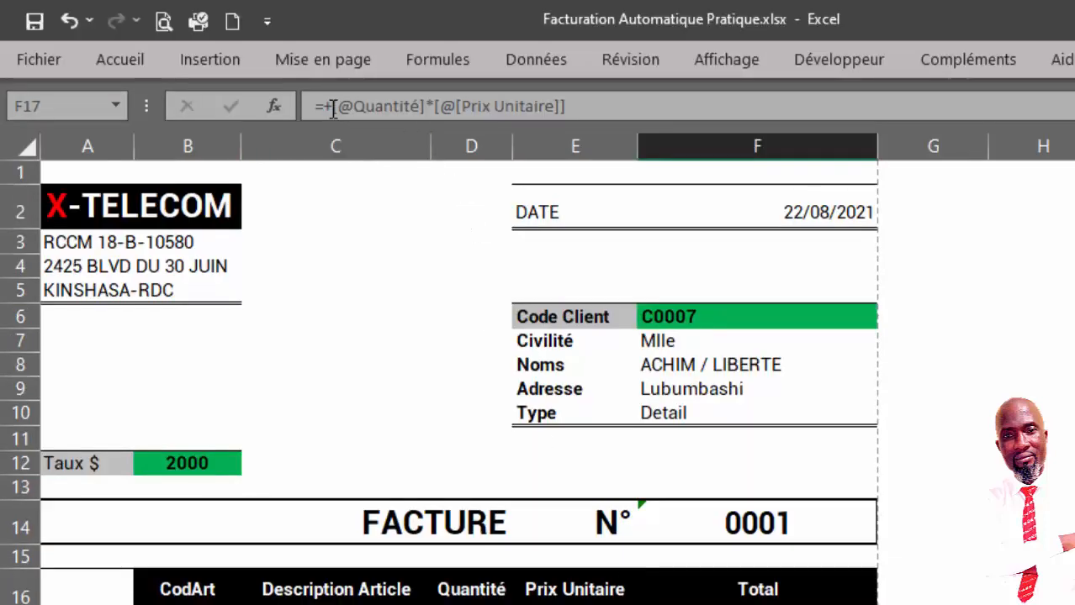
pyautogui.click(333, 109)
pyautogui.press('BackSpace')
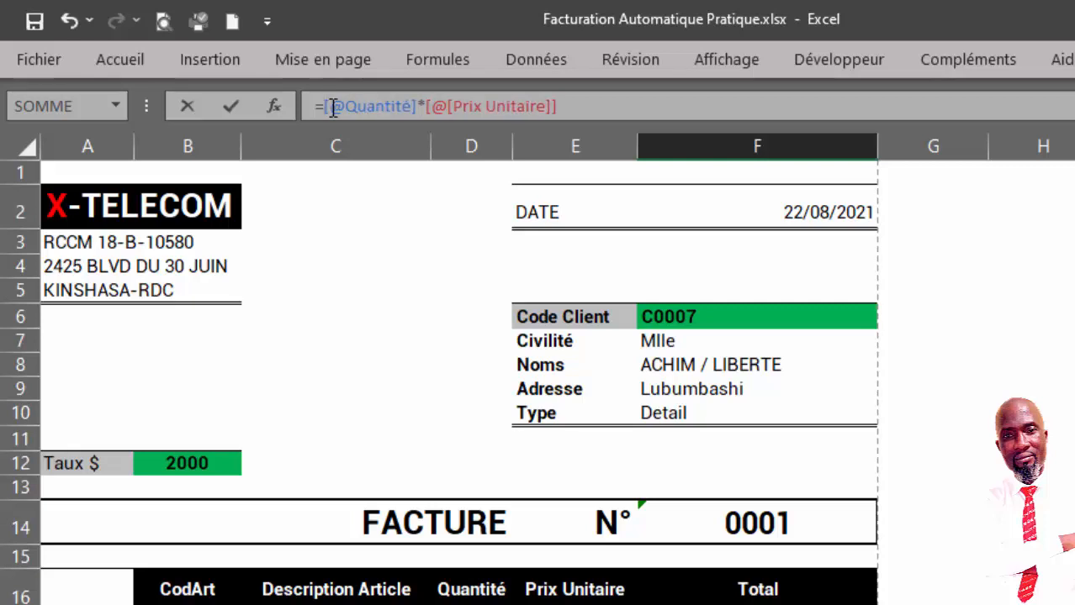
pyautogui.write('si')
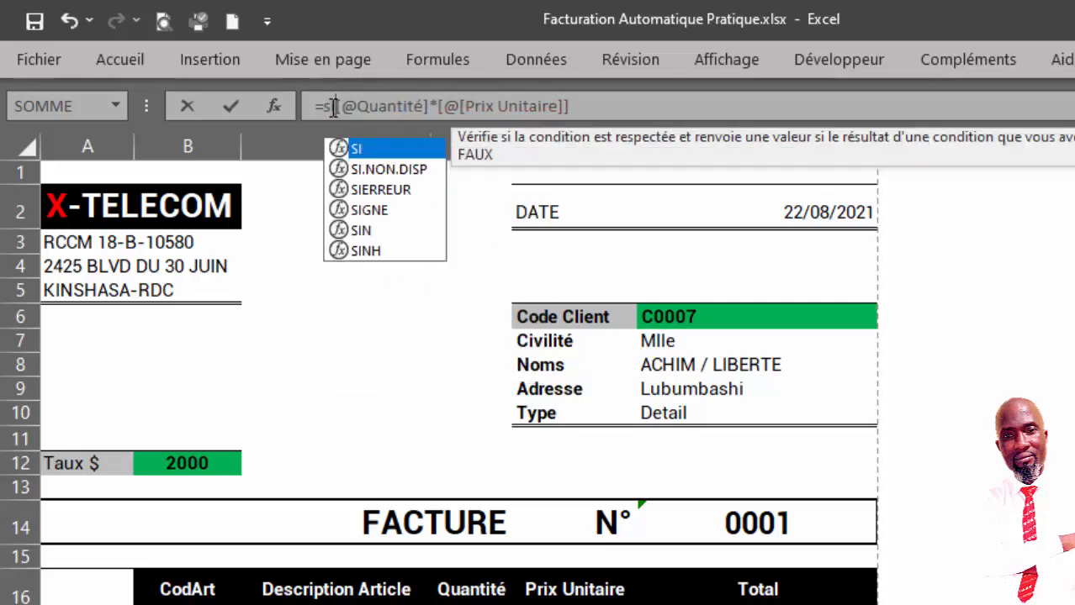
pyautogui.doubleClick(379, 189)
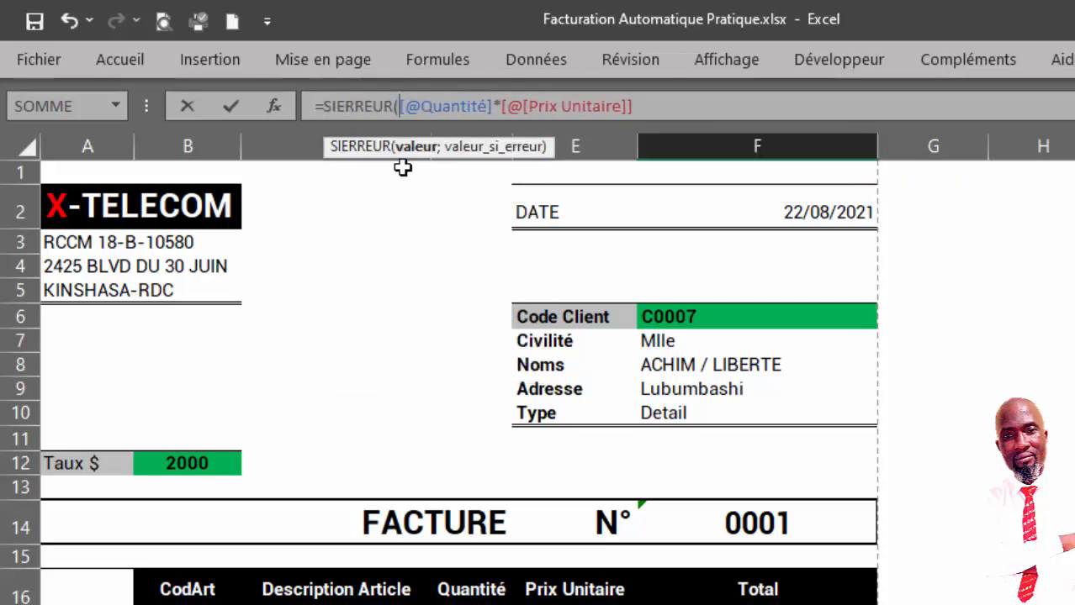
pyautogui.click(667, 111)
pyautogui.write(';')
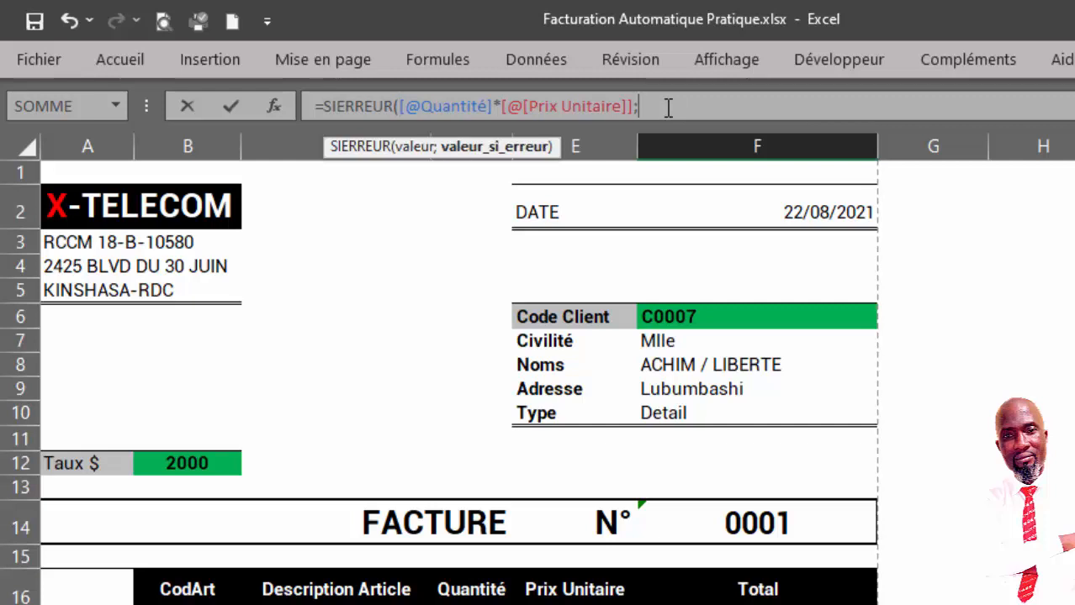
pyautogui.write('"")')
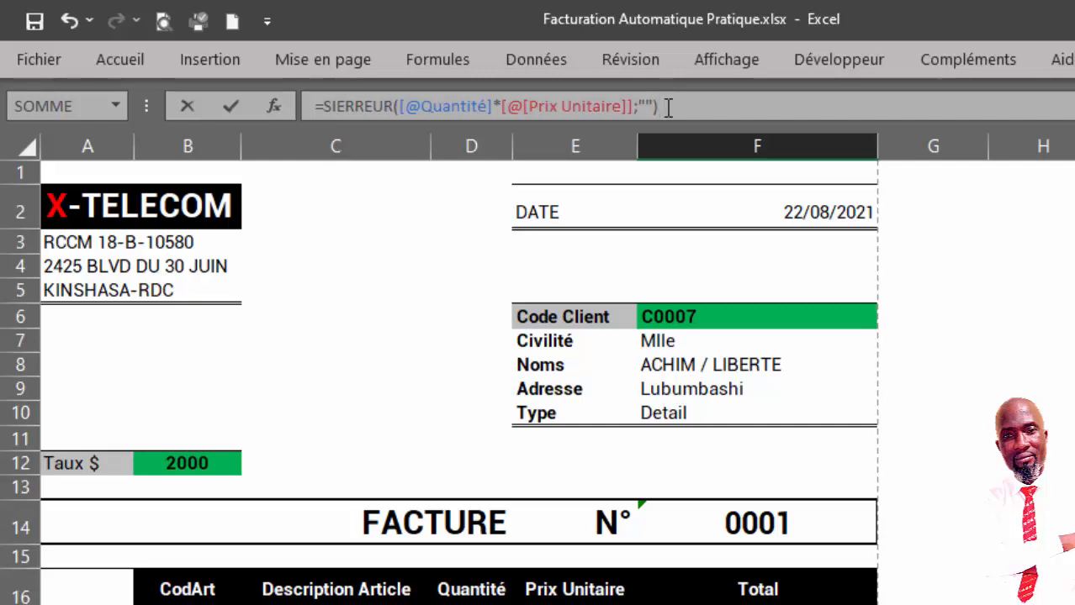
pyautogui.press('Return')
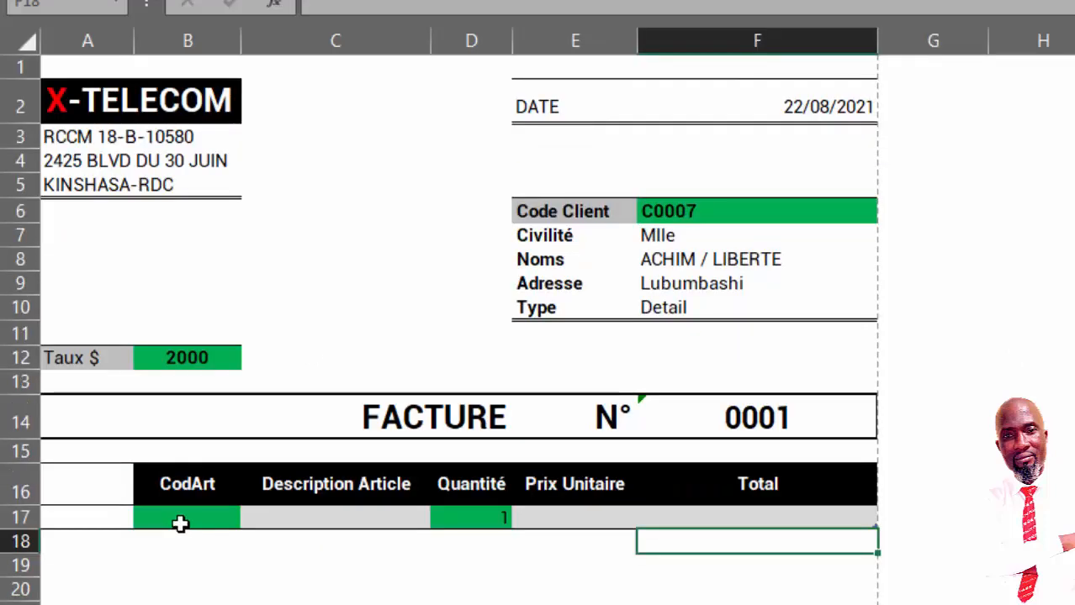
# Fill the first invoice line in row 17 with article code hw1 and a Quantité of 2.
pyautogui.click(185, 515)
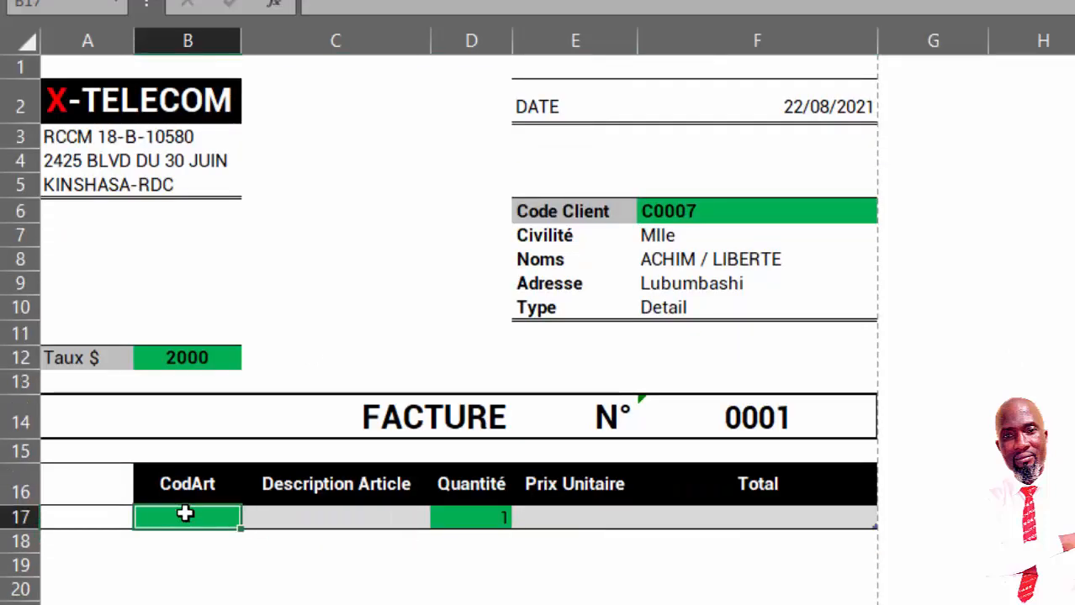
pyautogui.write('hw')
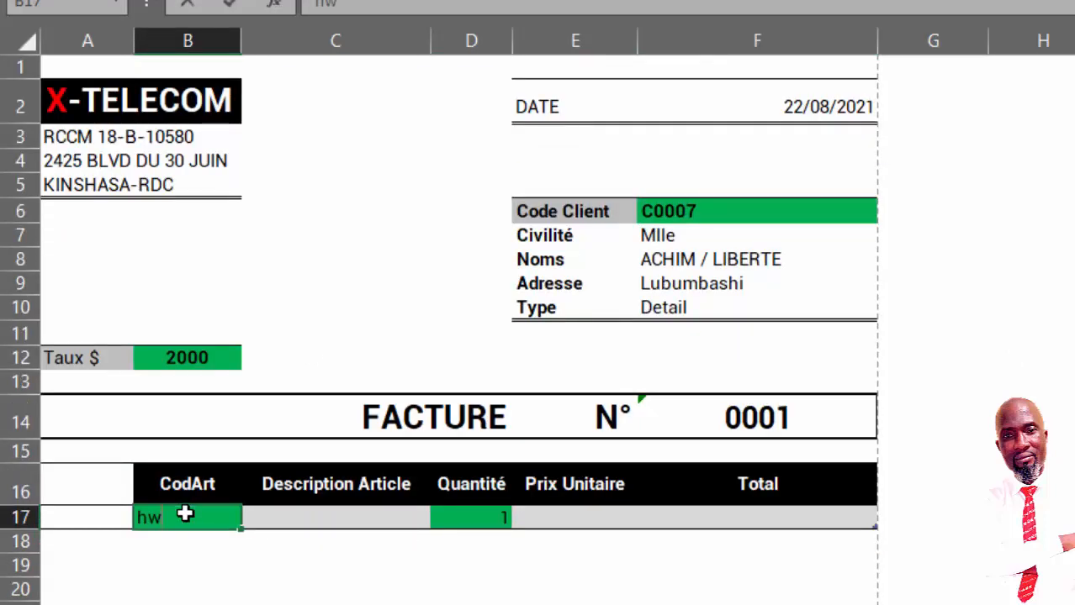
pyautogui.write('1')
pyautogui.press('Return')
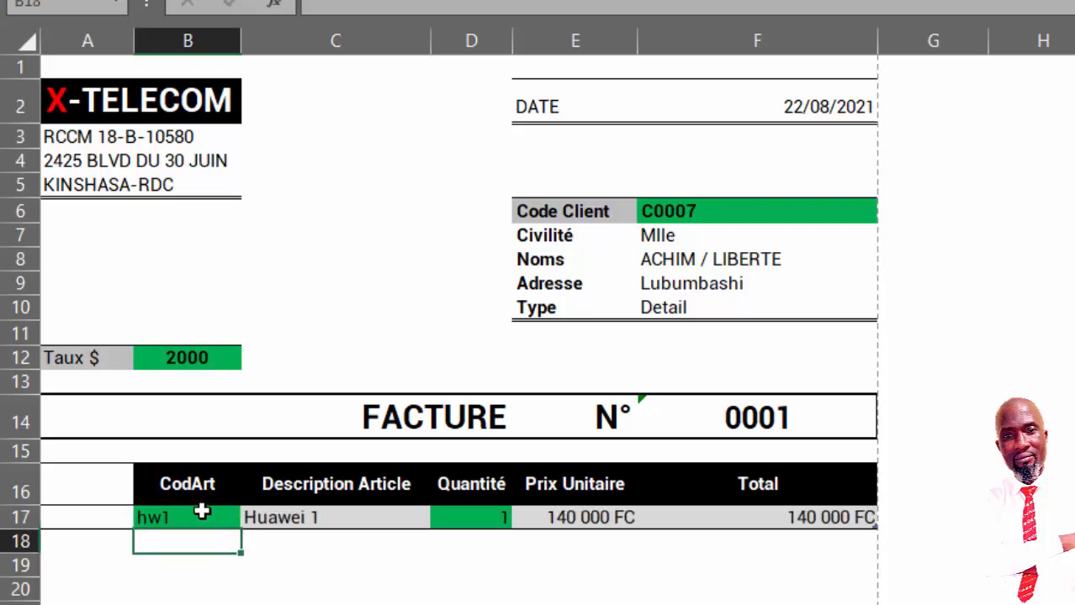
pyautogui.click(307, 518)
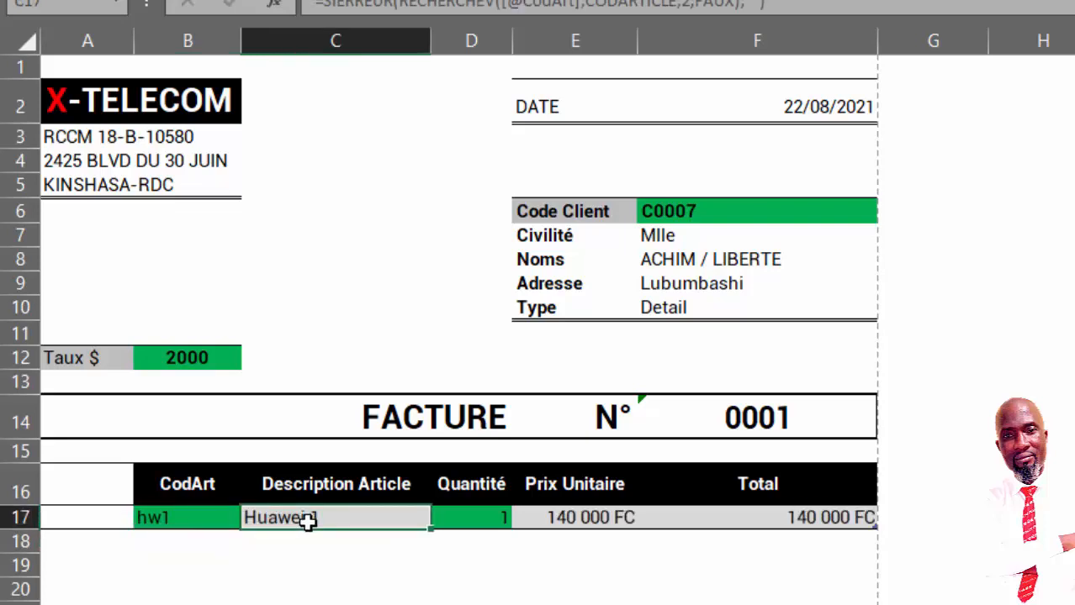
pyautogui.click(474, 519)
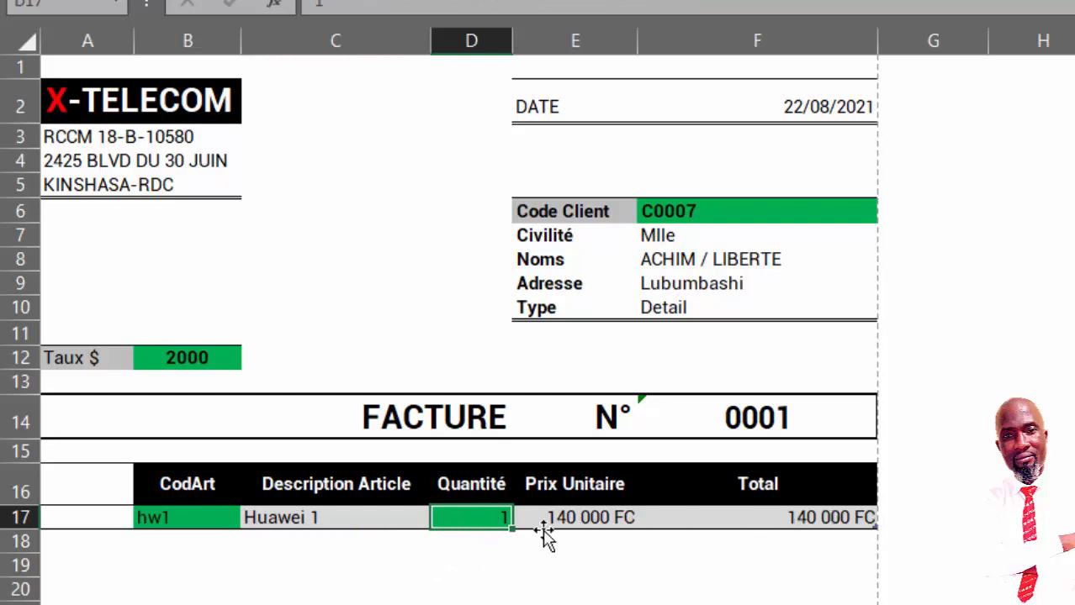
pyautogui.write('2')
pyautogui.press('Return')
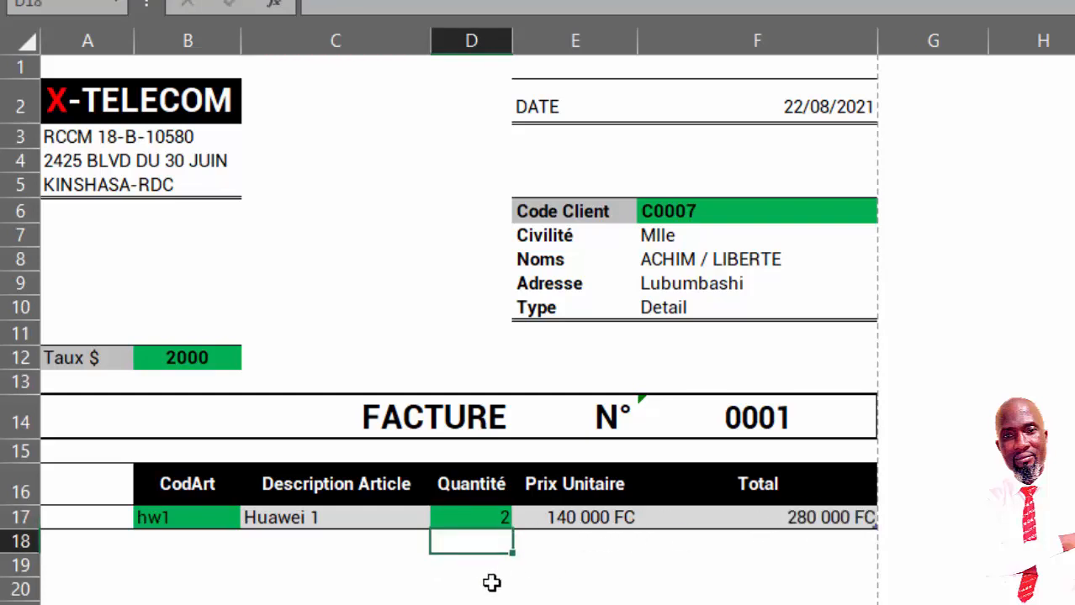
pyautogui.click(812, 515)
# Add a second invoice line in row 18 with article code ts3 and a Quantité of 1.
pyautogui.scroll(-1, 812, 516)
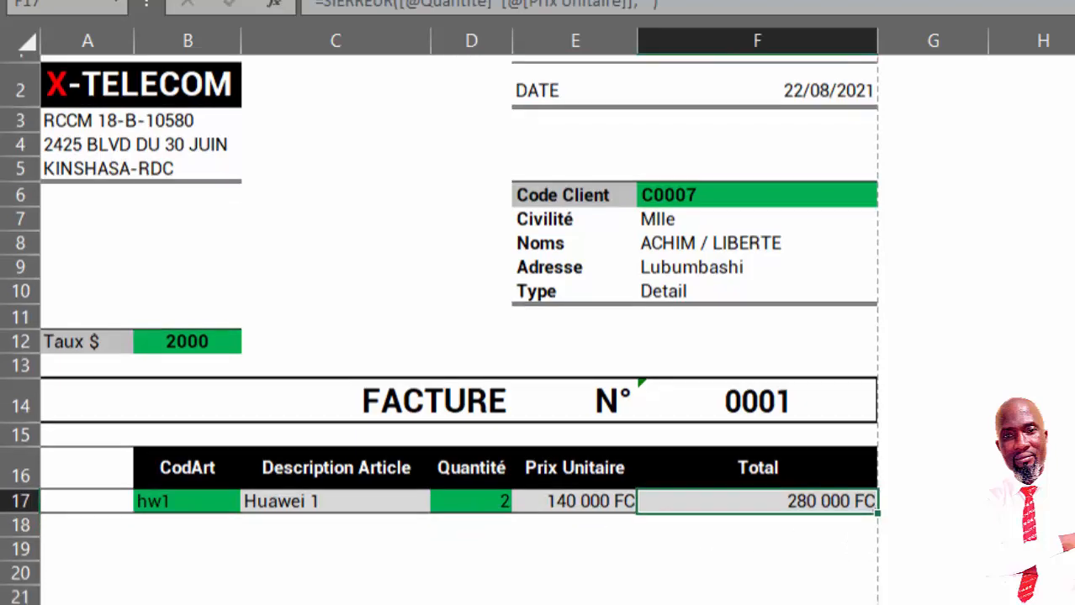
pyautogui.scroll(-1, 441, 337)
pyautogui.scroll(-1, 173, 377)
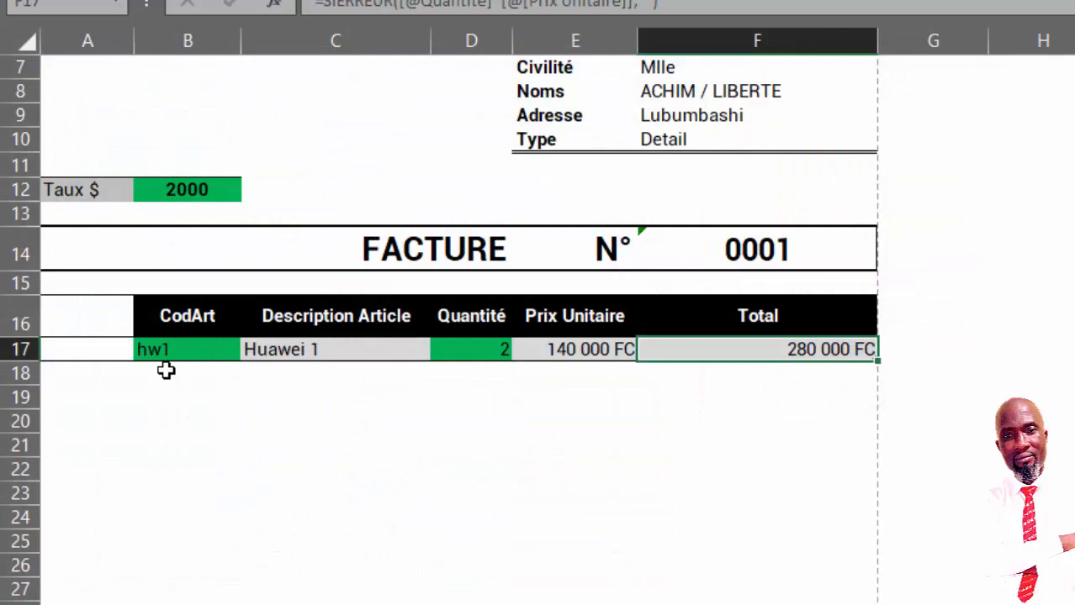
pyautogui.click(168, 373)
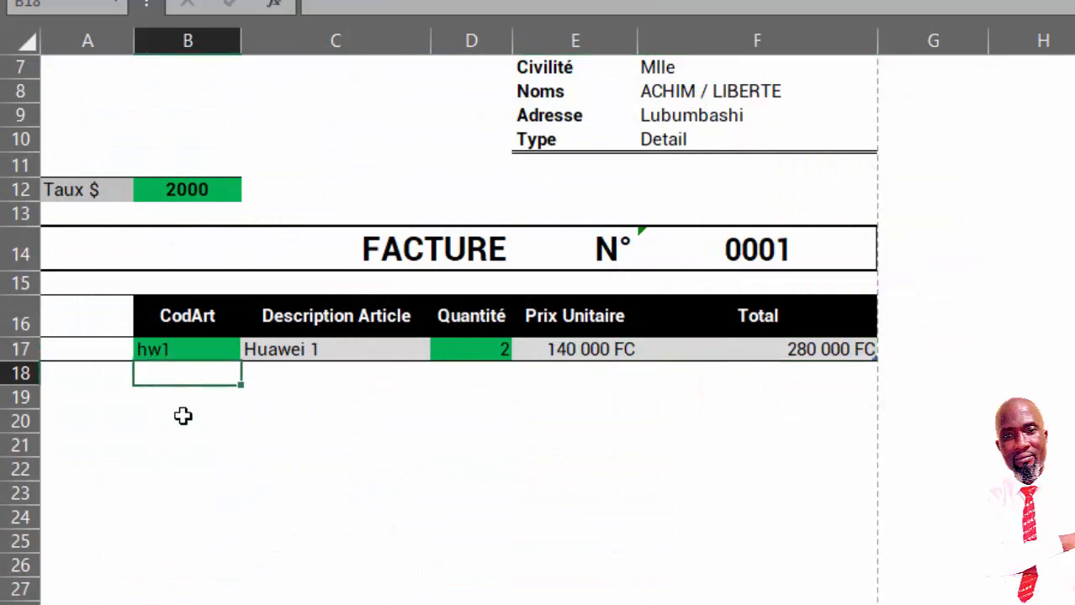
pyautogui.write('ts3')
pyautogui.press('Tab')
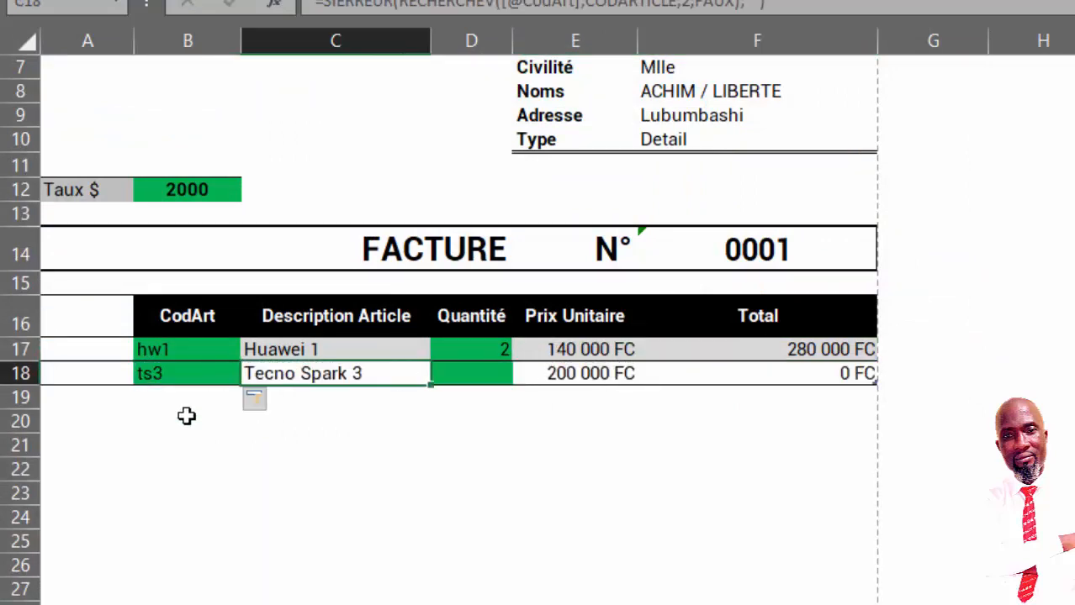
pyautogui.press('Tab')
pyautogui.write('1')
pyautogui.press('Return')
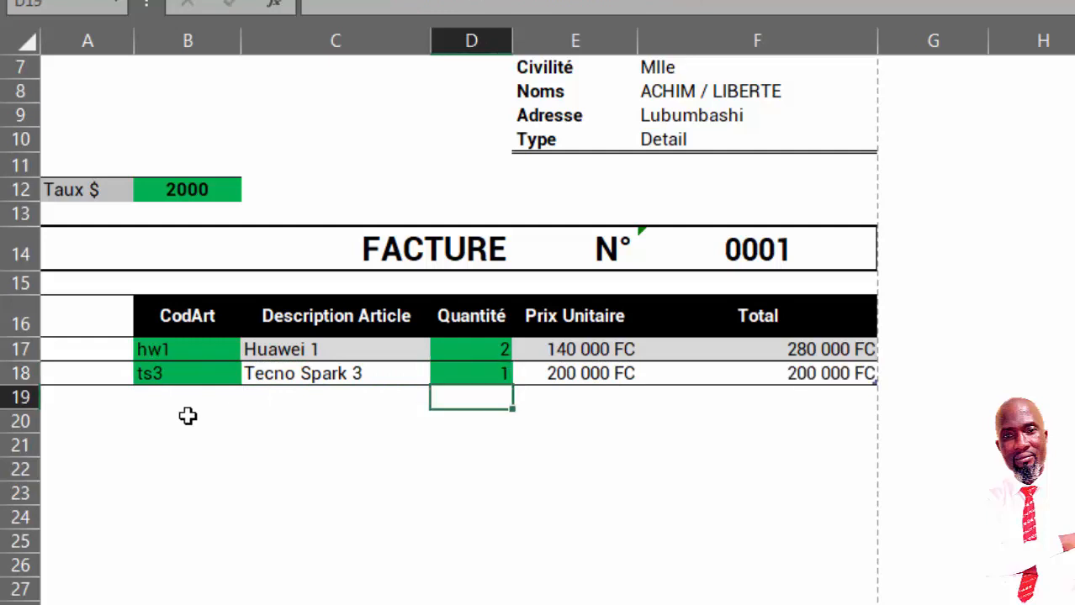
# Consult the article code list on the data sheet, and add invoice line 19 with code sj4 and a Quantité of 2.
pyautogui.click(180, 392)
pyautogui.hotkey('ctrl', 'pageup')
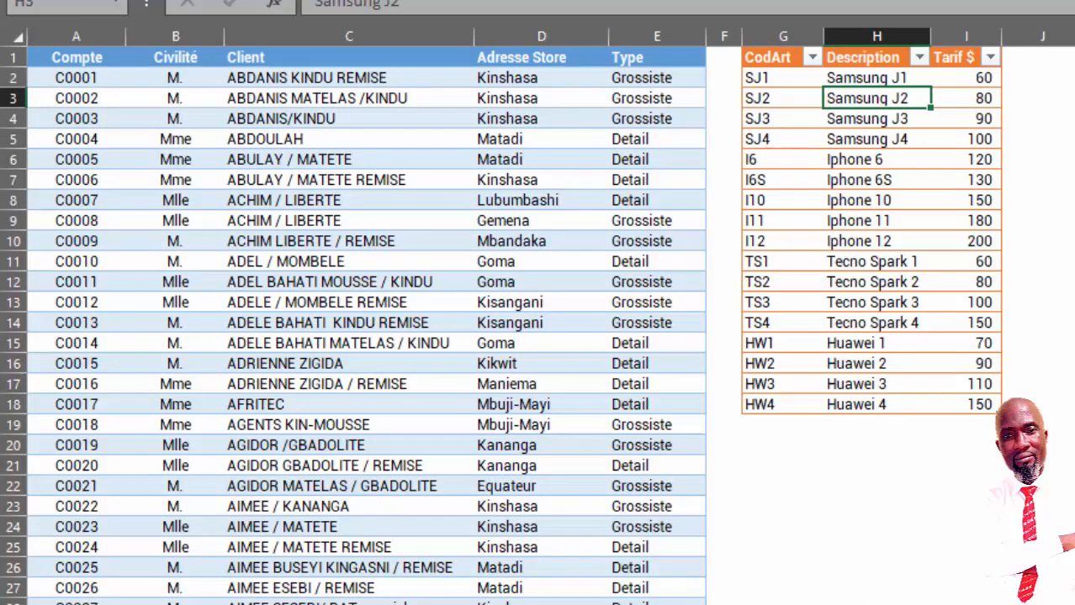
pyautogui.hotkey('ctrl', 'pagedown')
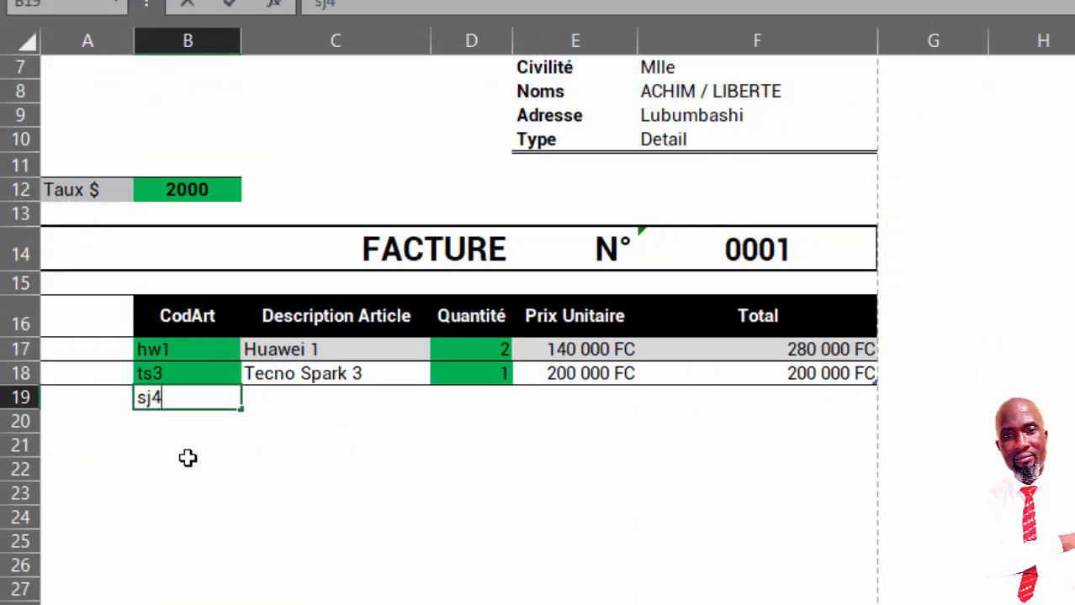
pyautogui.write('sj4')
pyautogui.press('Tab')
pyautogui.press('Tab')
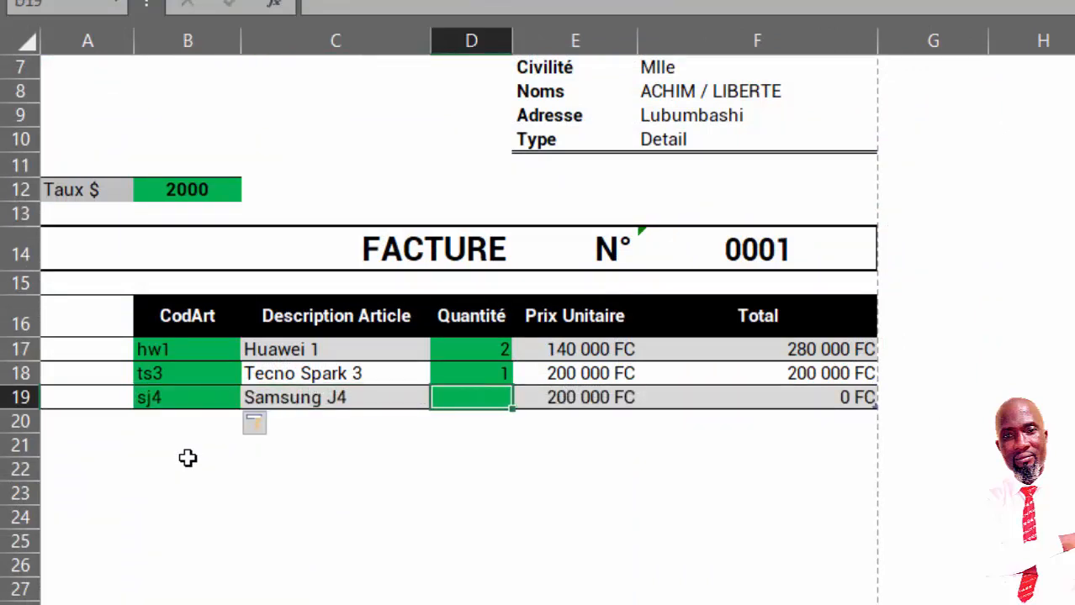
pyautogui.write('2')
pyautogui.press('Return')
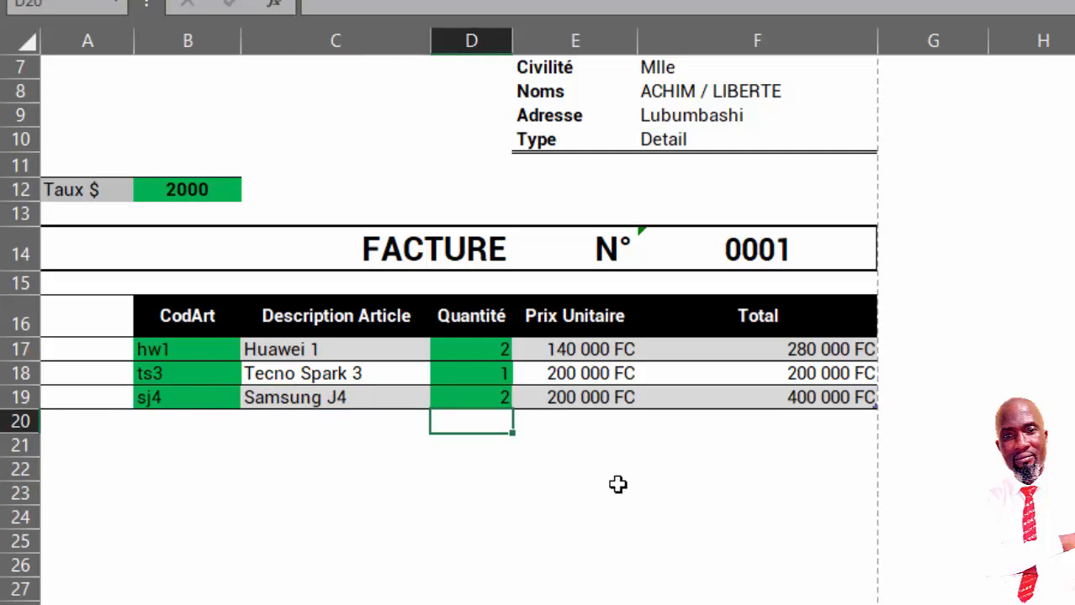
# Add a fourth invoice line in row 20 with article code i10 and a Quantité of 4.
pyautogui.click(186, 423)
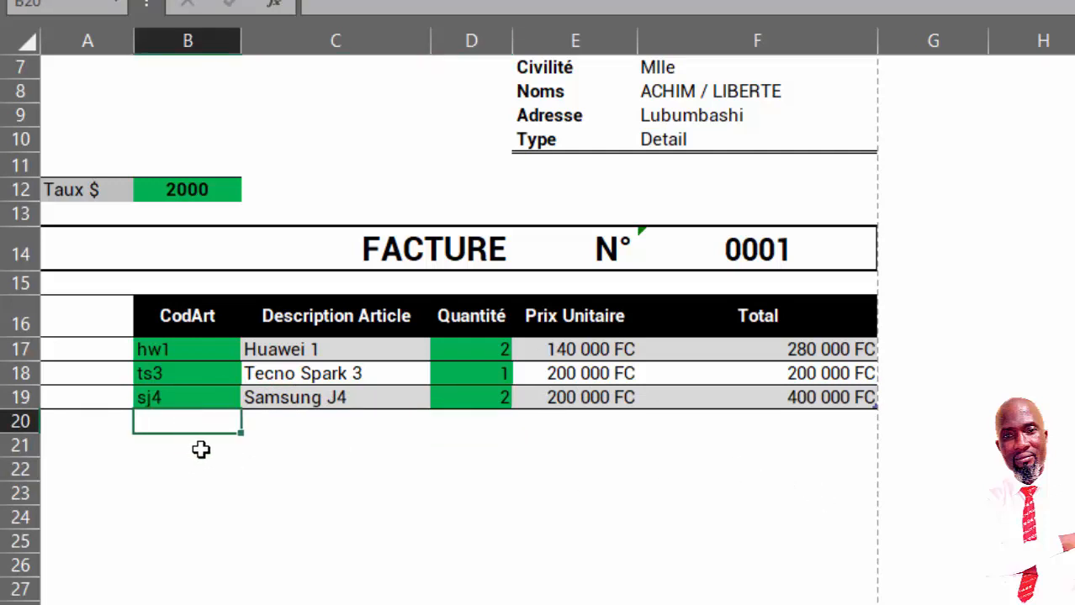
pyautogui.write('i10')
pyautogui.press('Tab')
pyautogui.press('Tab')
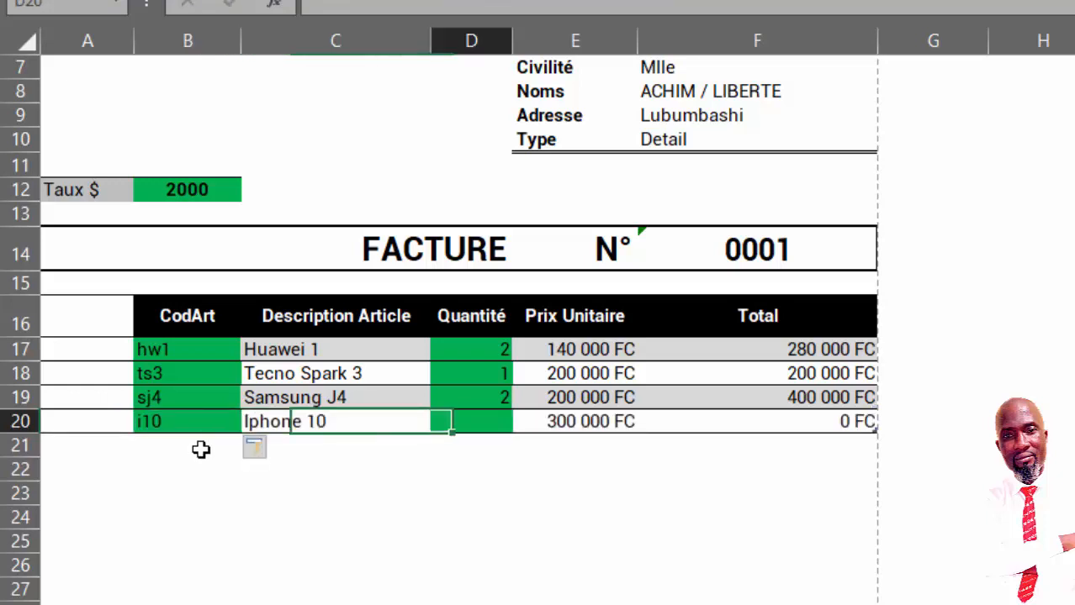
pyautogui.write('4')
pyautogui.press('Tab')
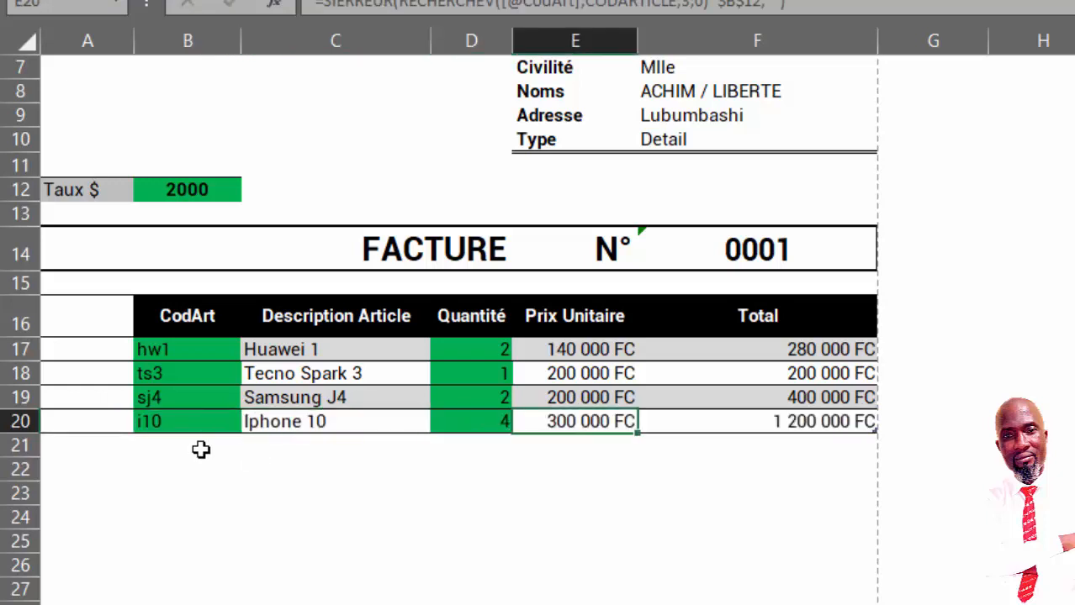
pyautogui.press('Tab')
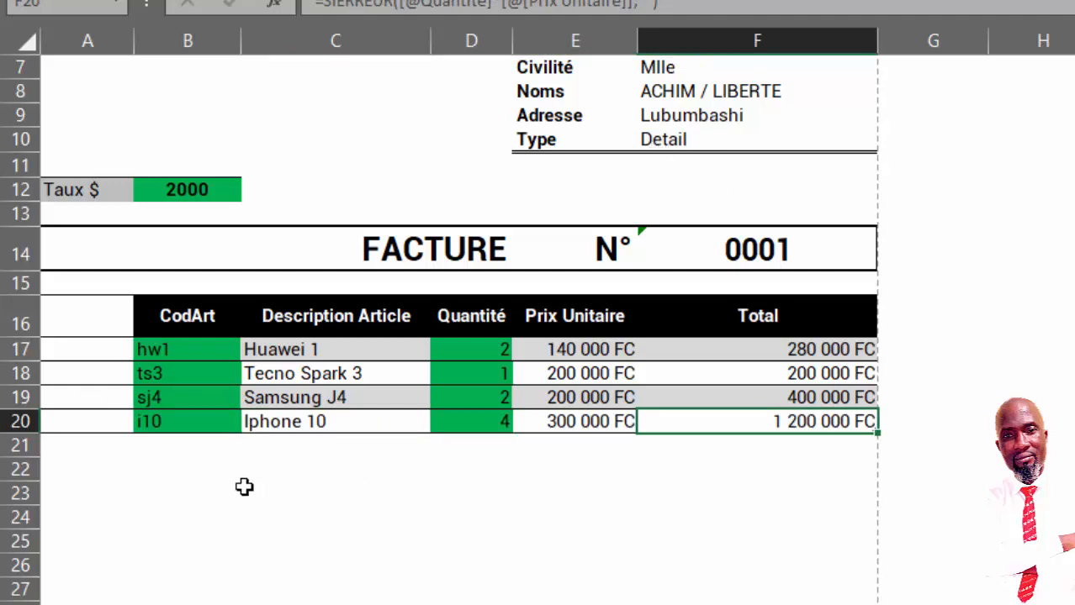
# Add a fifth invoice line in row 21 with article code hw3 and a Quantité of 5.
pyautogui.click(192, 449)
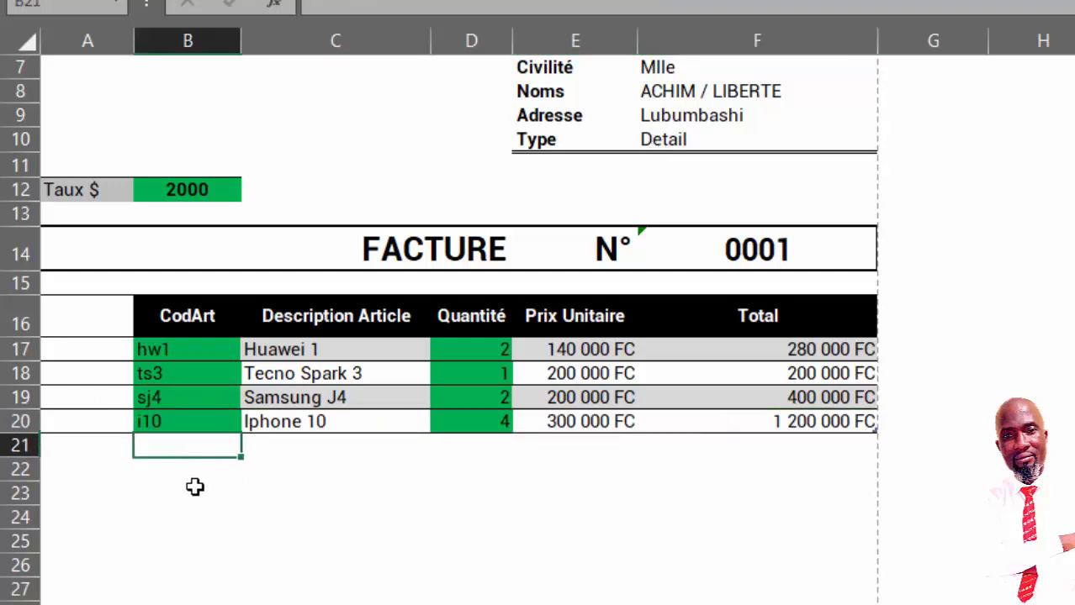
pyautogui.write('w')
pyautogui.press('BackSpace')
pyautogui.write('hw3')
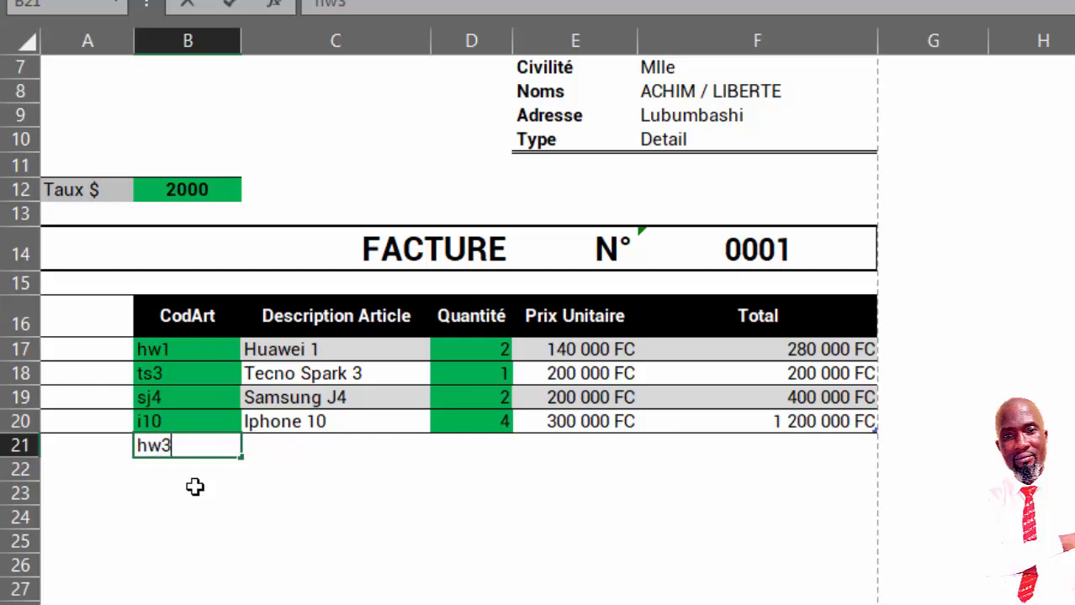
pyautogui.press('Tab')
pyautogui.press('Tab')
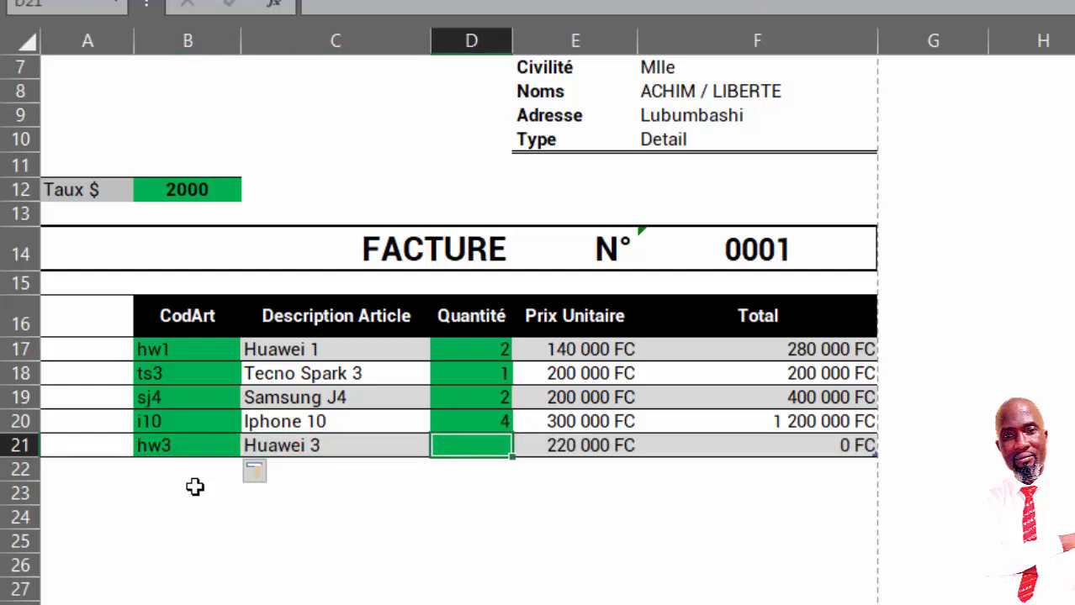
pyautogui.write('5')
pyautogui.press('Tab')
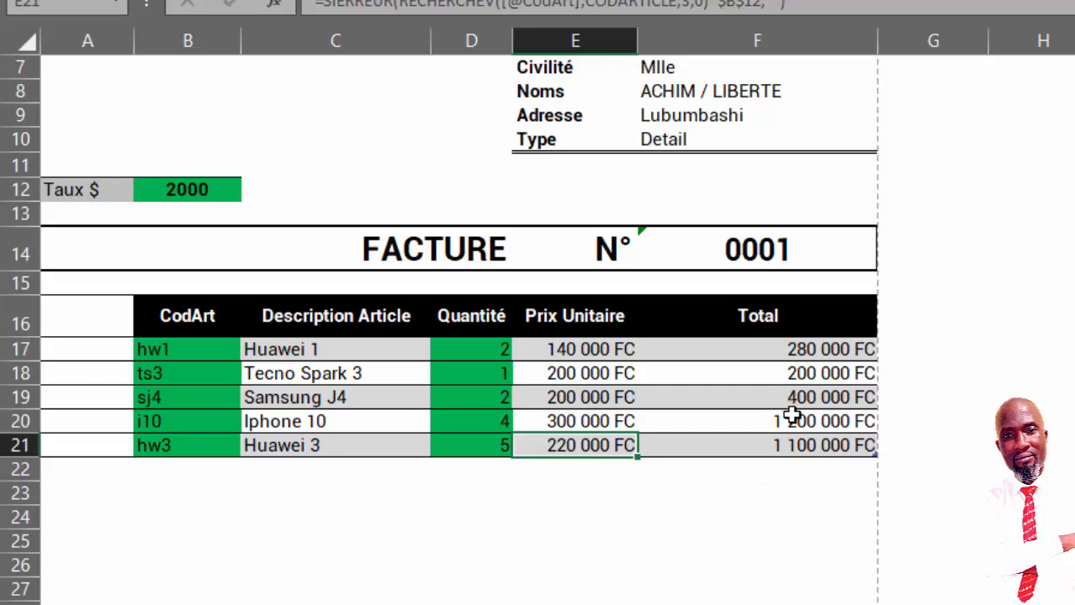
# Fill the Total HT cell F33 with =SOMME(F17:F32) to add up the line totals.
pyautogui.scroll(-2, 791, 416)
pyautogui.scroll(-1, 791, 418)
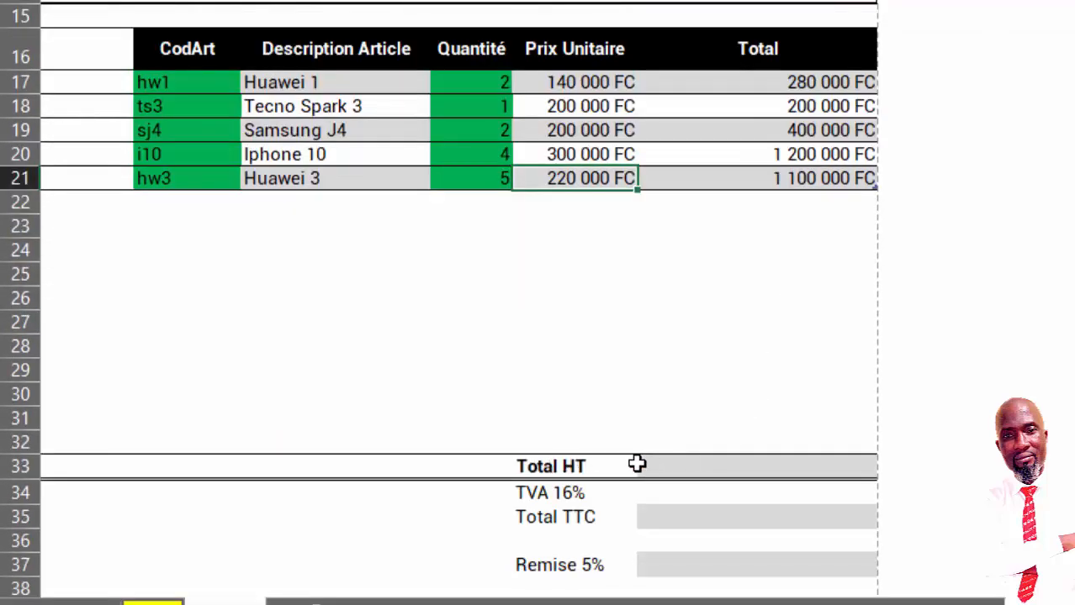
pyautogui.click(772, 465)
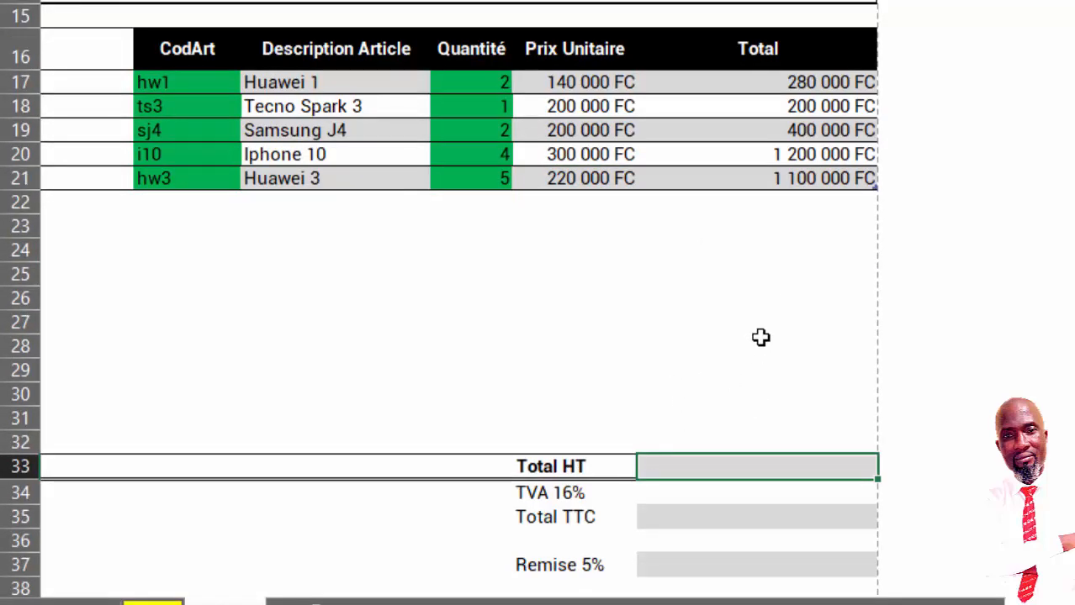
pyautogui.scroll(1, 761, 335)
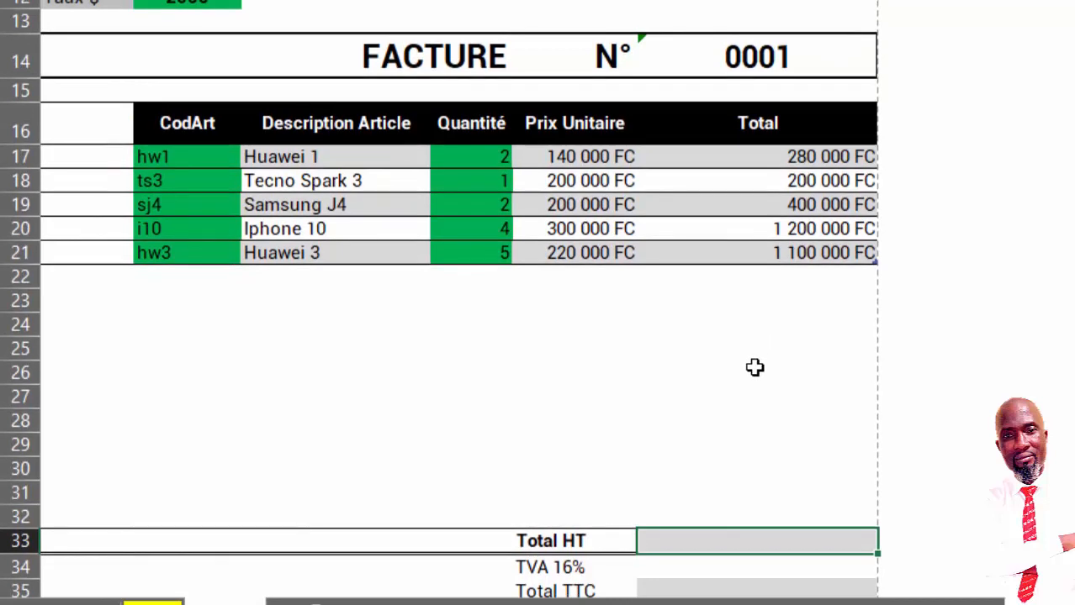
pyautogui.write('=')
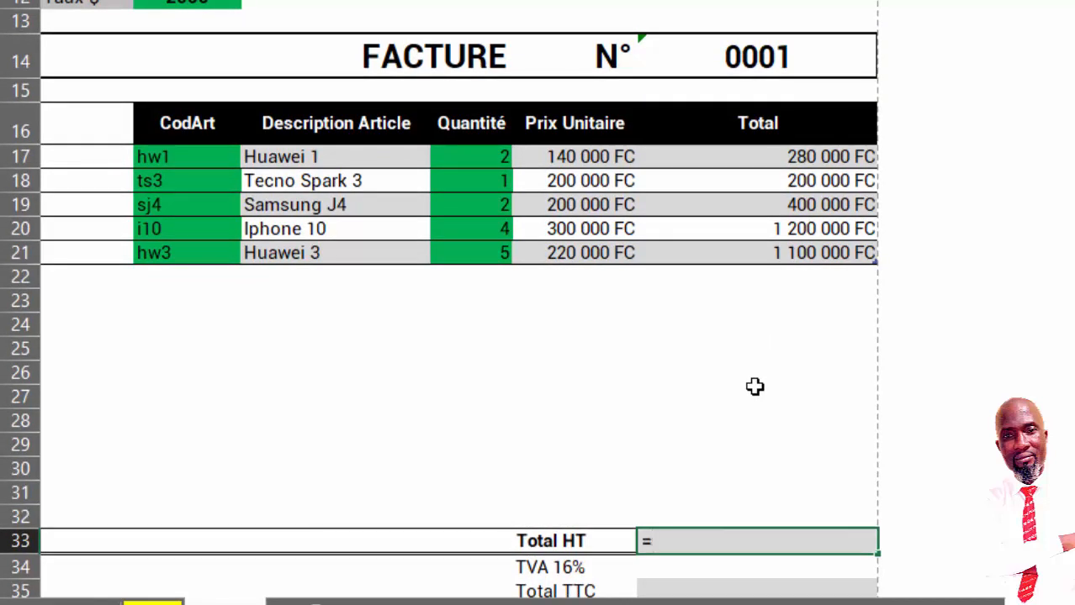
pyautogui.write('so')
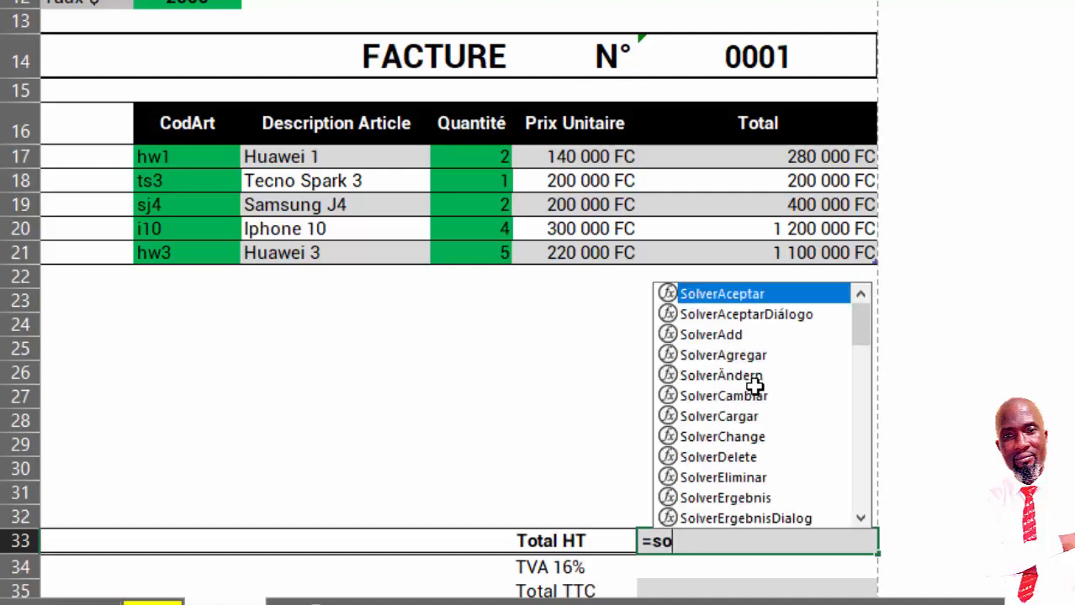
pyautogui.write('mme(')
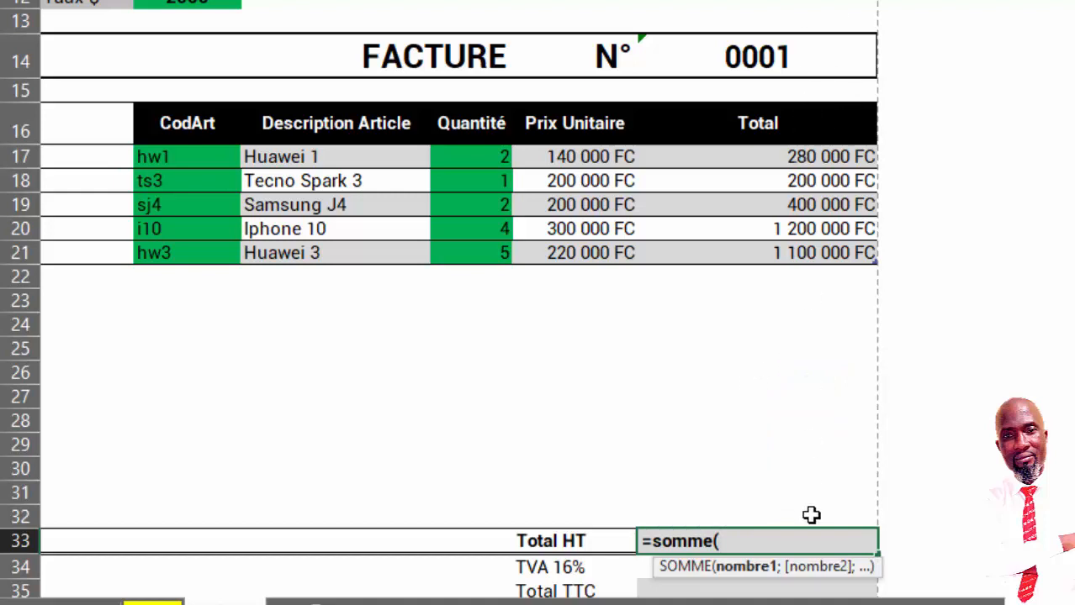
pyautogui.write('f17')
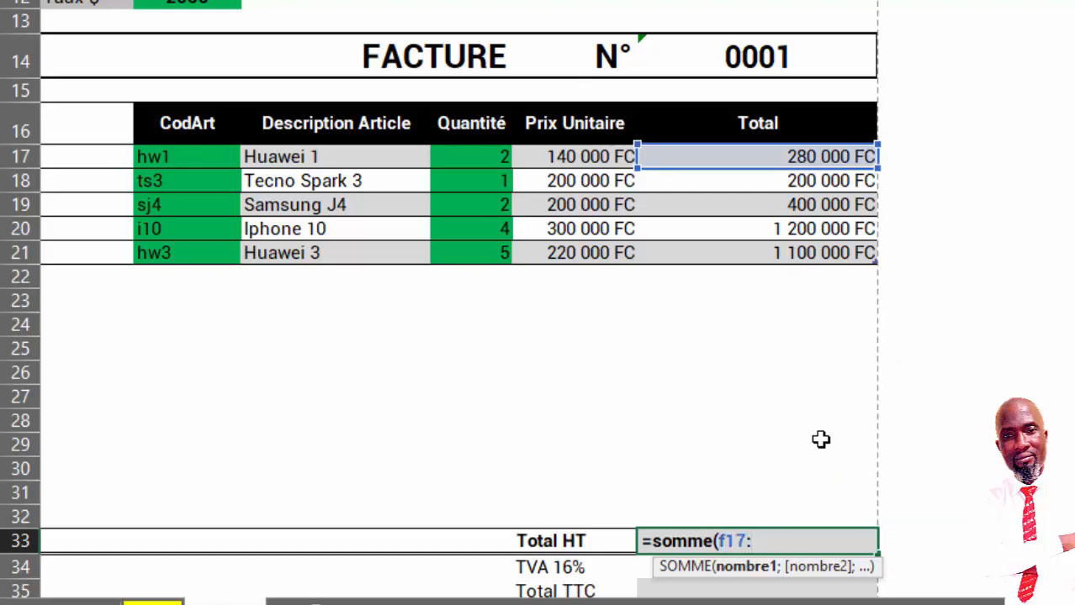
pyautogui.write(':f32')
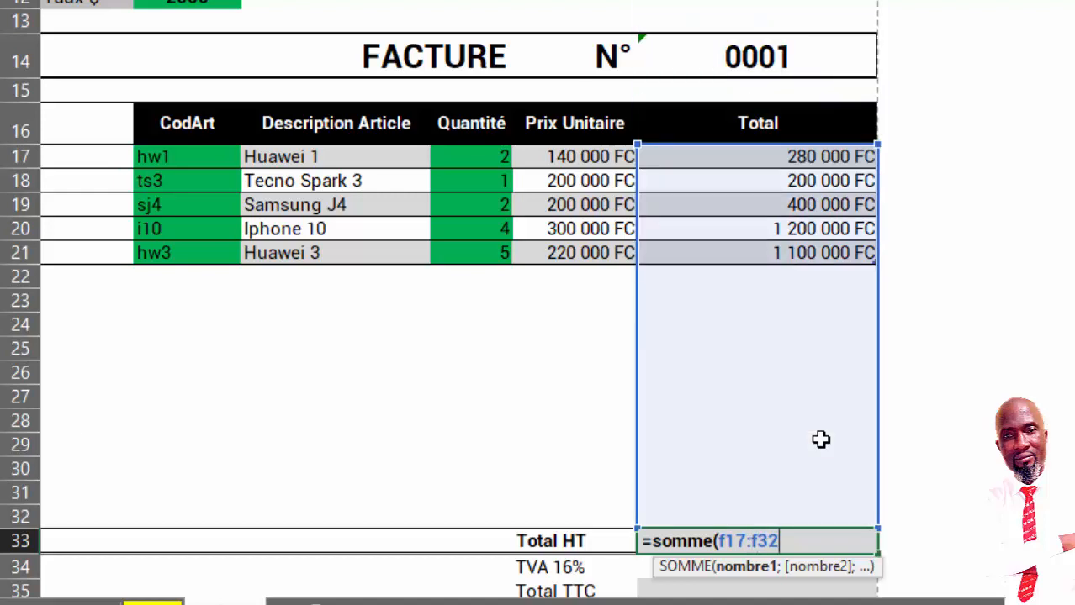
pyautogui.write(')')
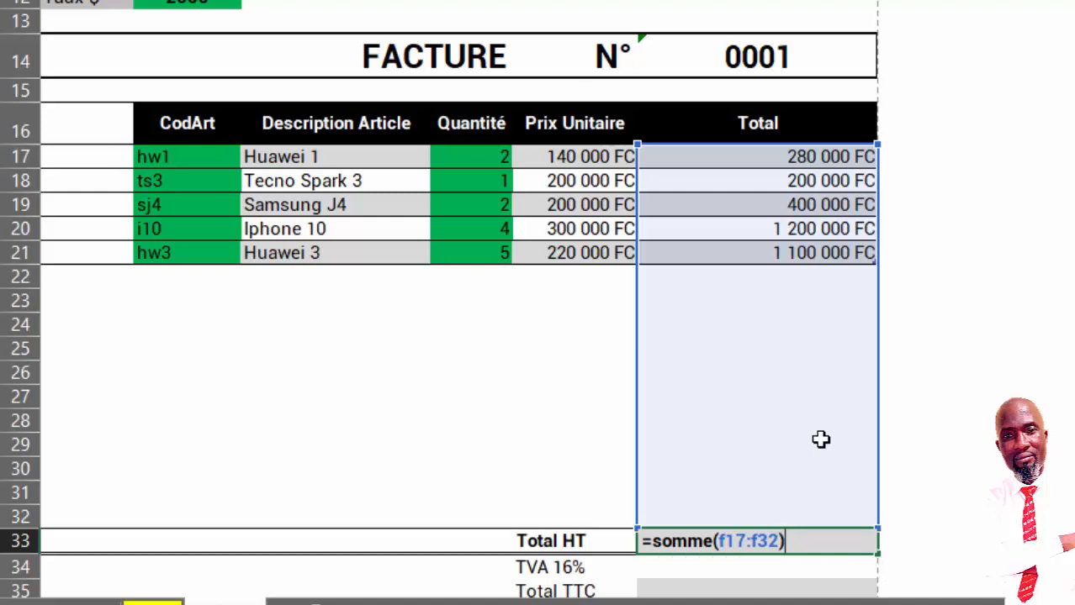
pyautogui.press('Return')
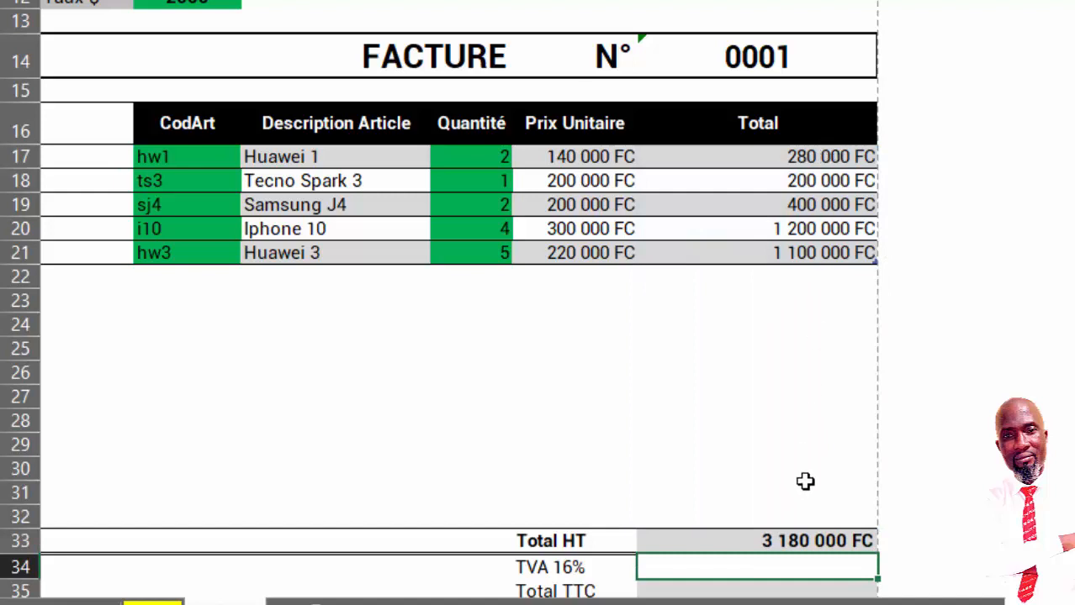
pyautogui.scroll(-1, 805, 481)
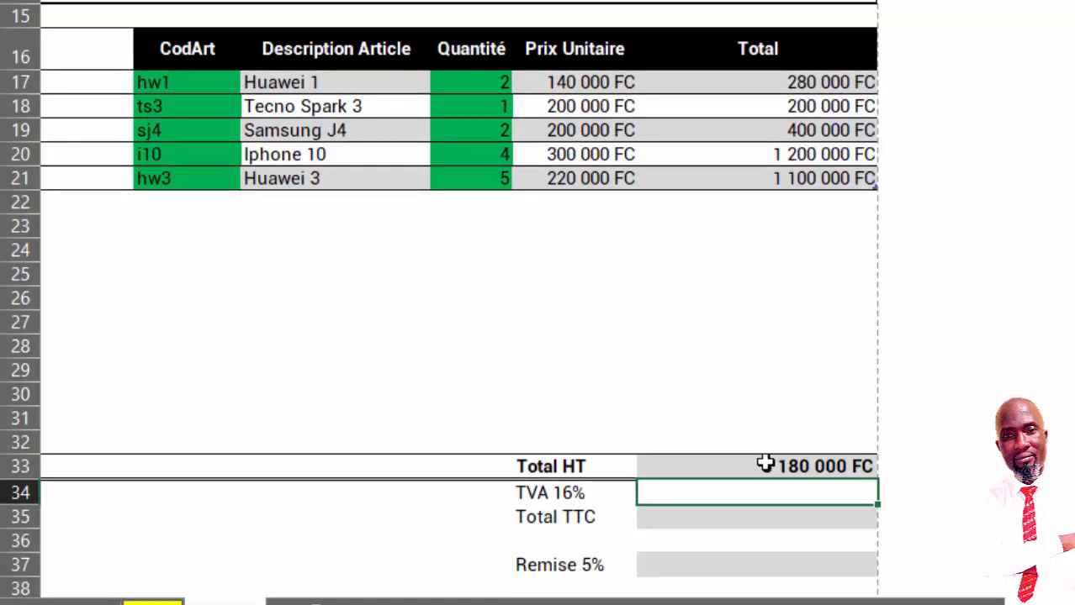
pyautogui.click(765, 465)
# Calculate the TVA 16% amount in F34 with the formula =F33*16%.
pyautogui.scroll(-1, 802, 338)
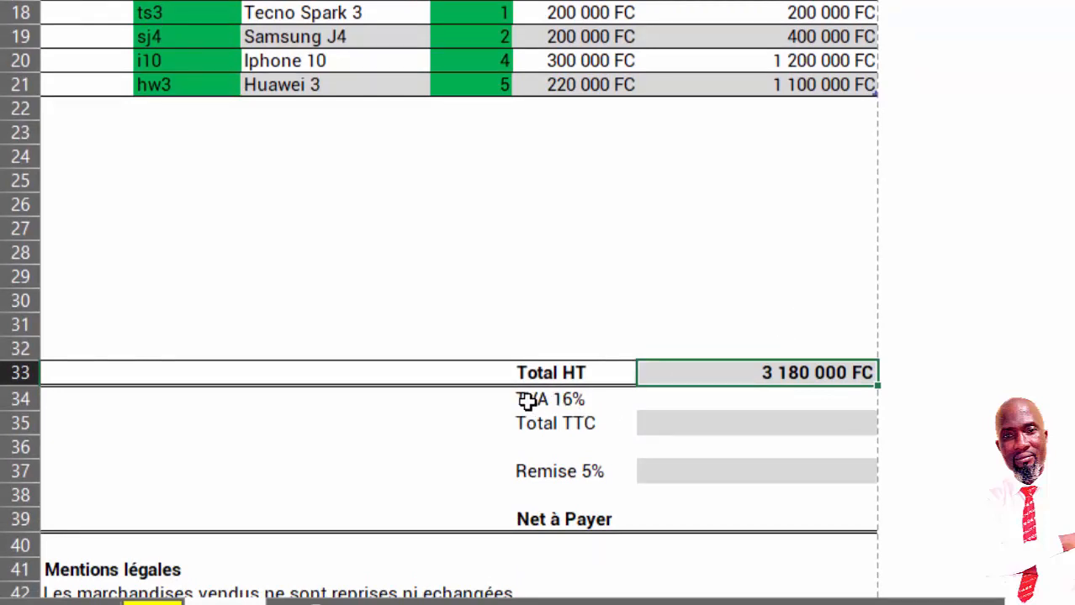
pyautogui.scroll(1, 612, 418)
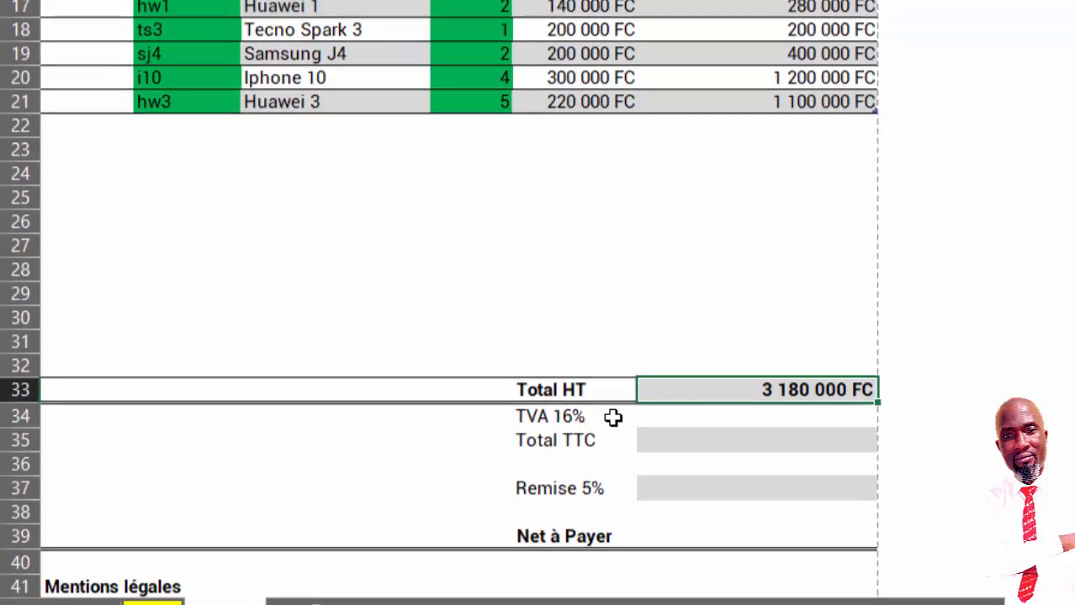
pyautogui.click(785, 496)
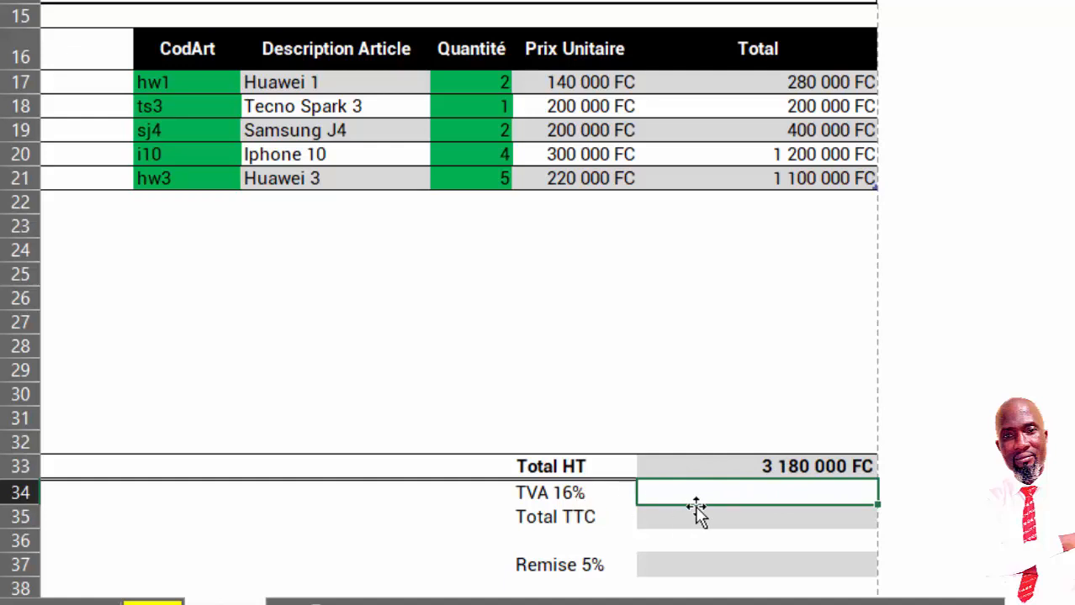
pyautogui.click(728, 467)
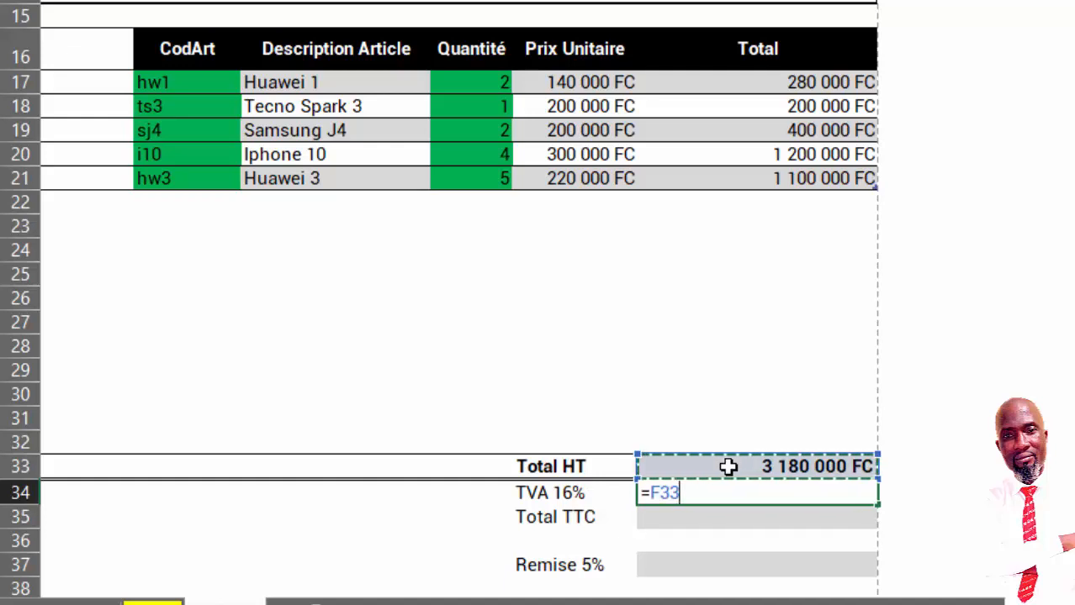
pyautogui.write('*')
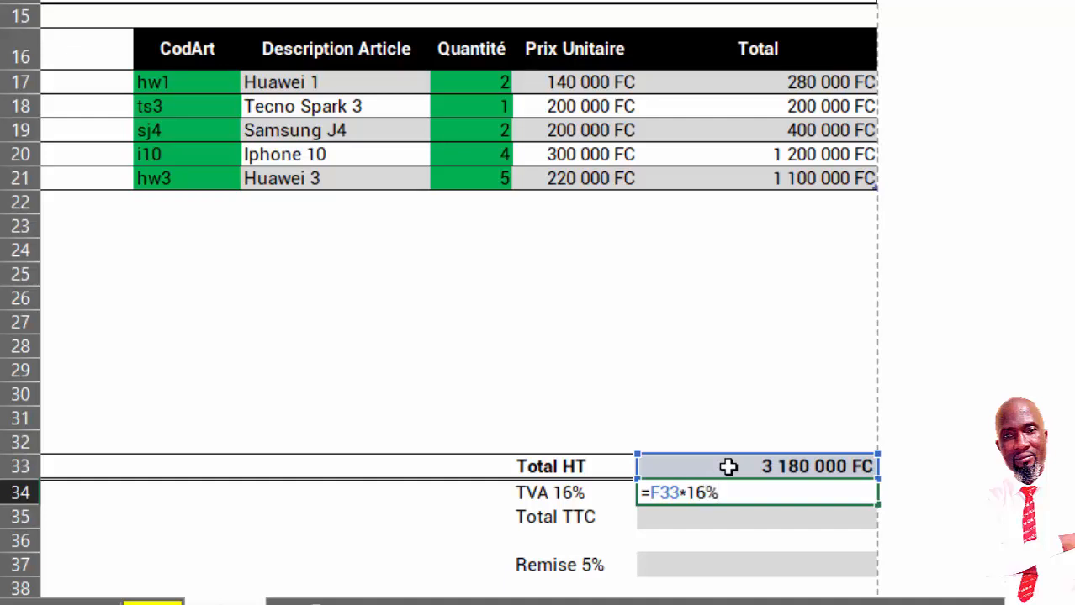
pyautogui.press('Return')
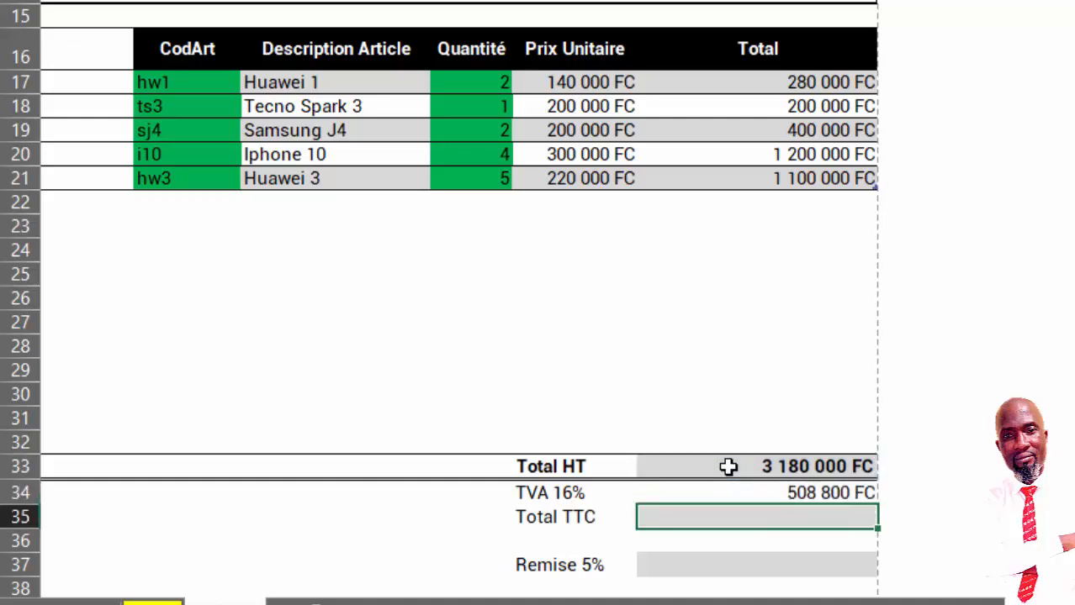
pyautogui.click(791, 496)
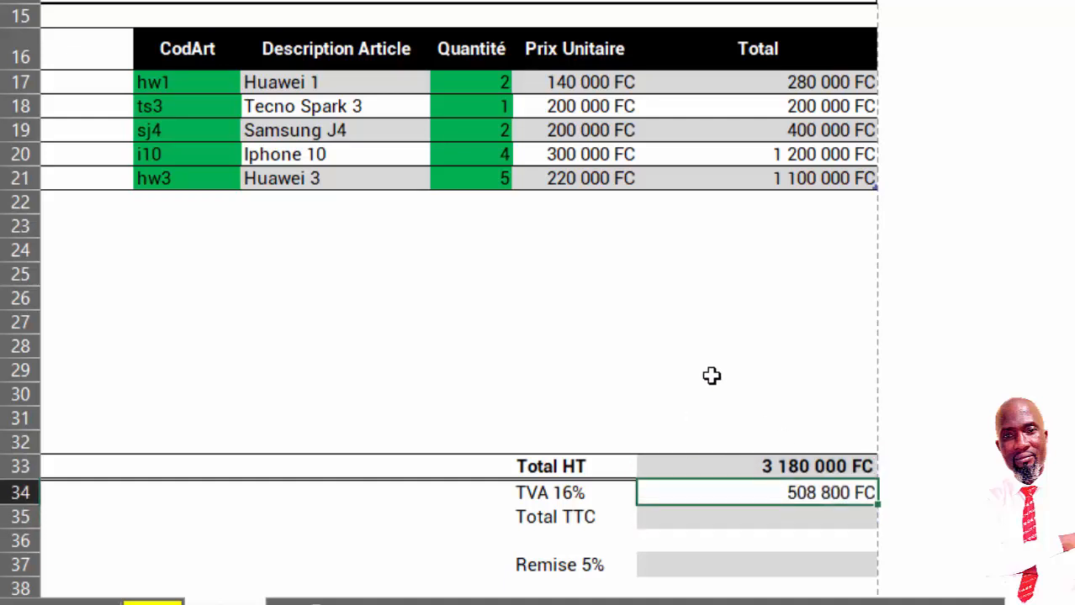
# Calculate the Total TTC in F35 by adding Total HT and TVA with =F33+F34.
pyautogui.scroll(-1, 711, 376)
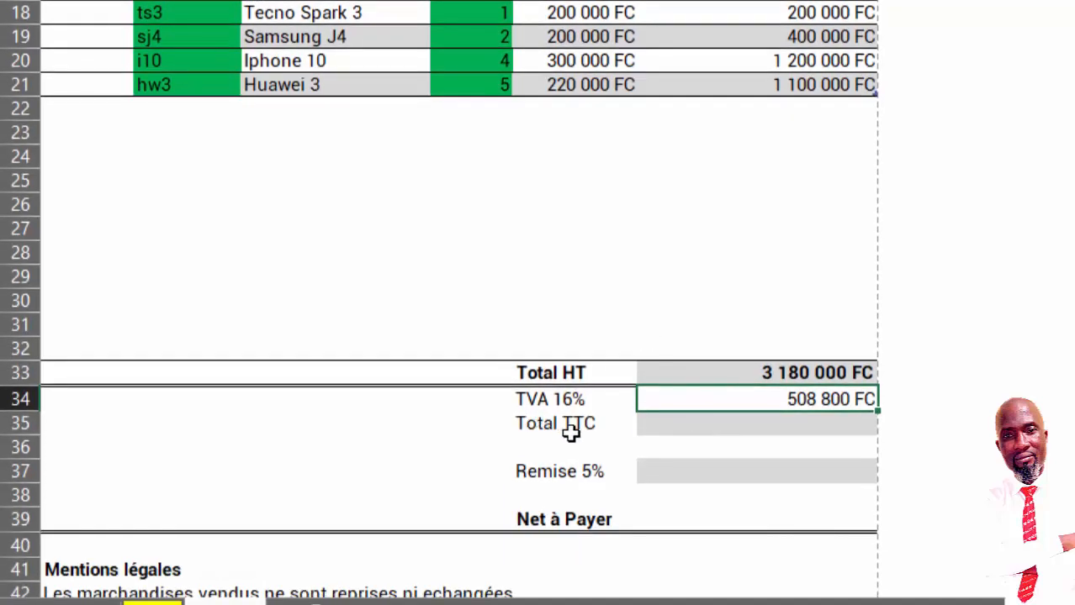
pyautogui.click(811, 422)
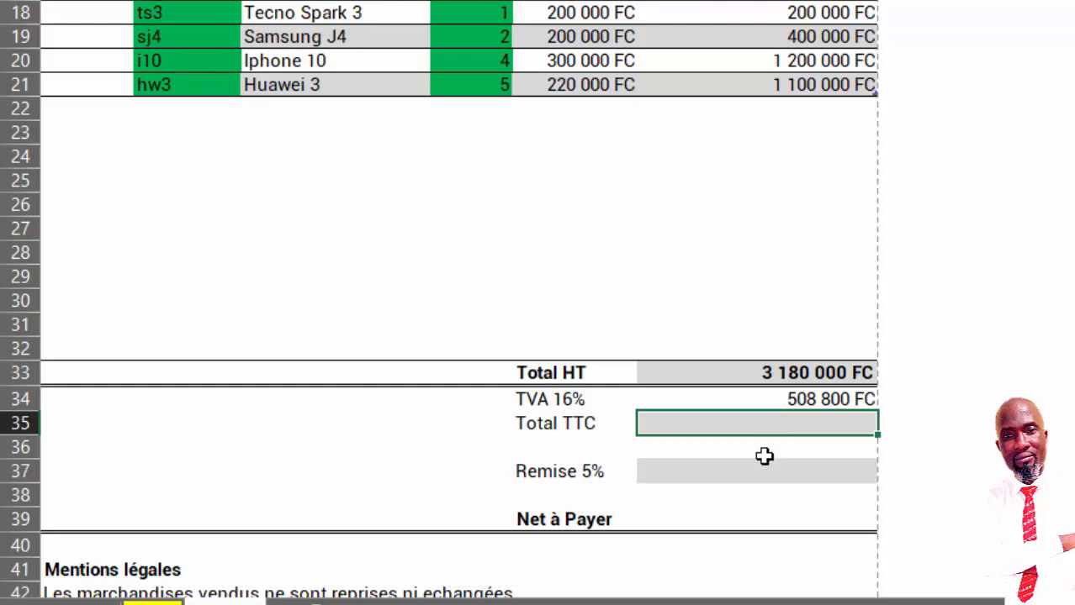
pyautogui.write('=')
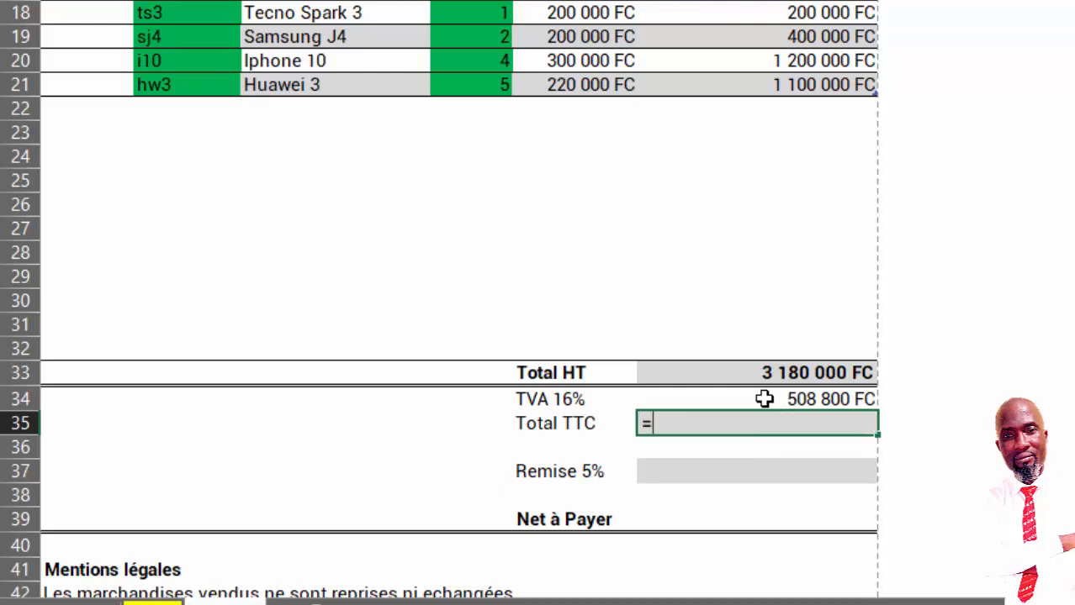
pyautogui.click(763, 372)
pyautogui.write('+')
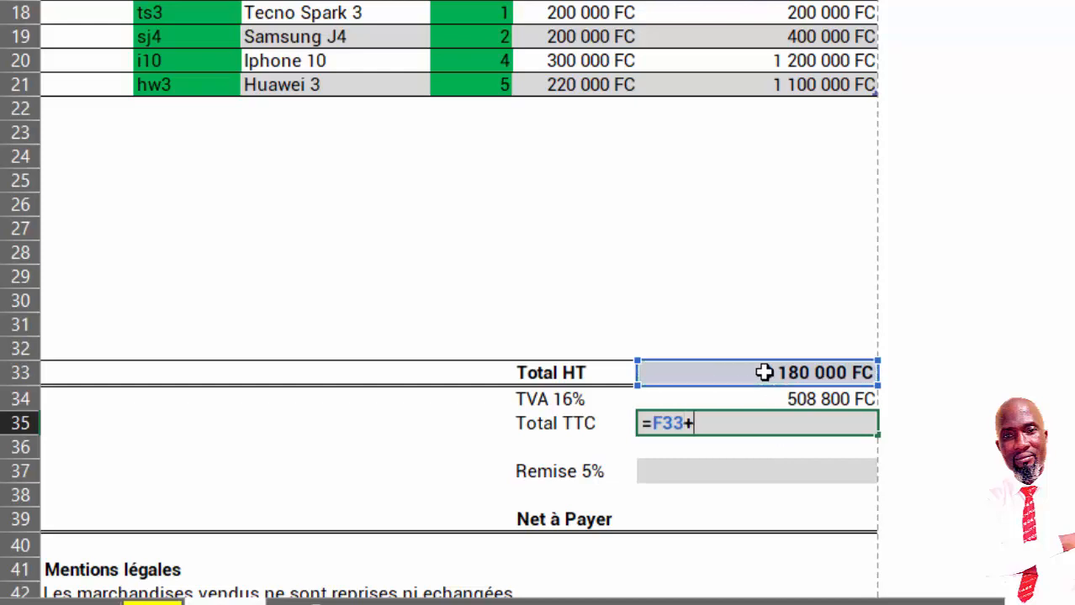
pyautogui.click(758, 402)
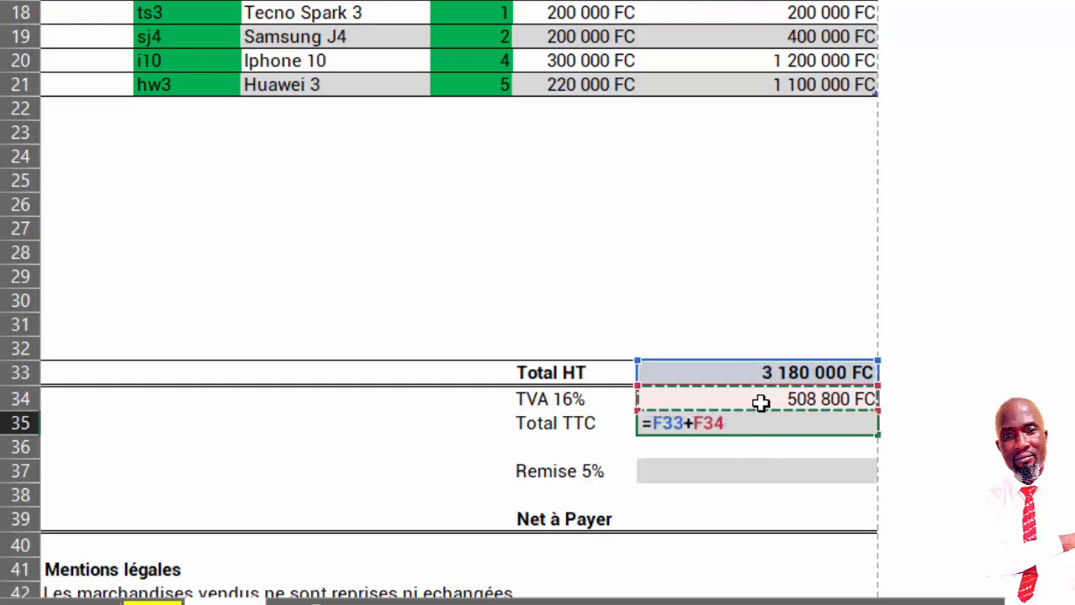
pyautogui.press('Return')
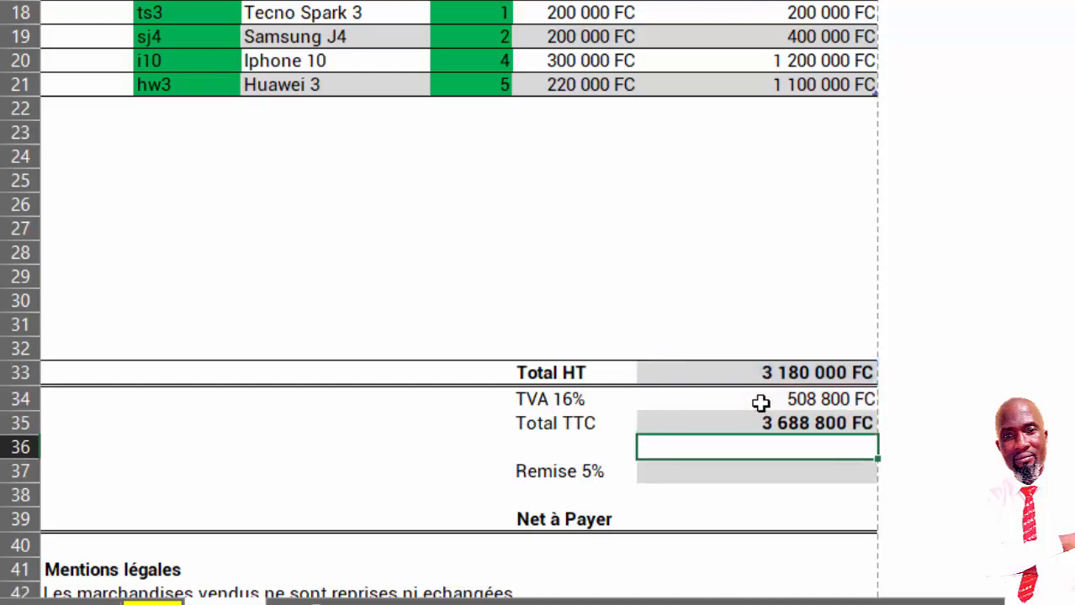
pyautogui.click(760, 423)
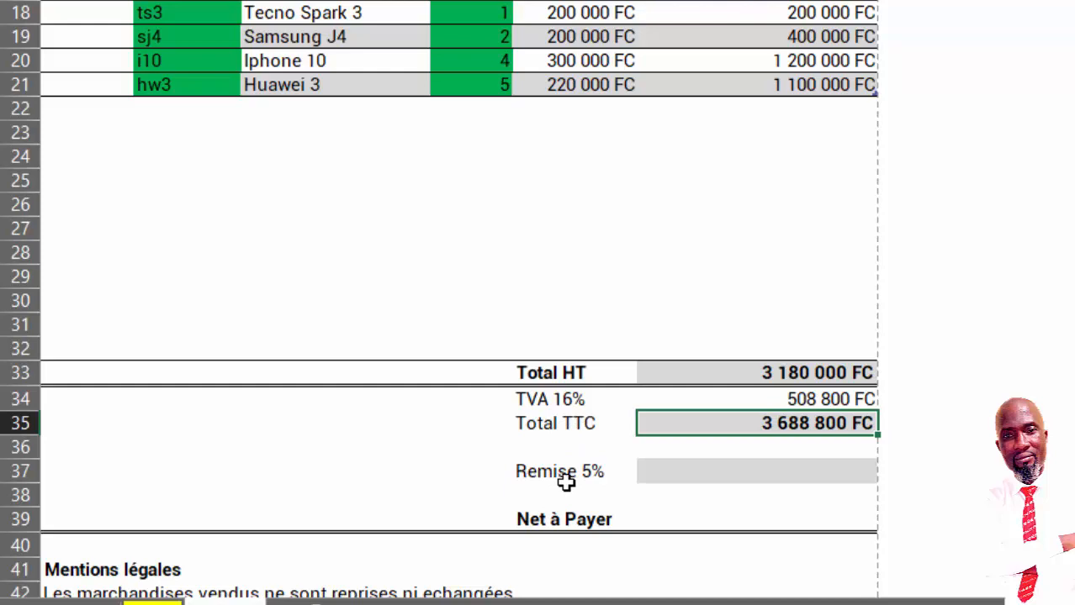
# Select the Remise 5% cell F37, and compare the invoice's client Type with the types recorded in the client list.
pyautogui.click(742, 471)
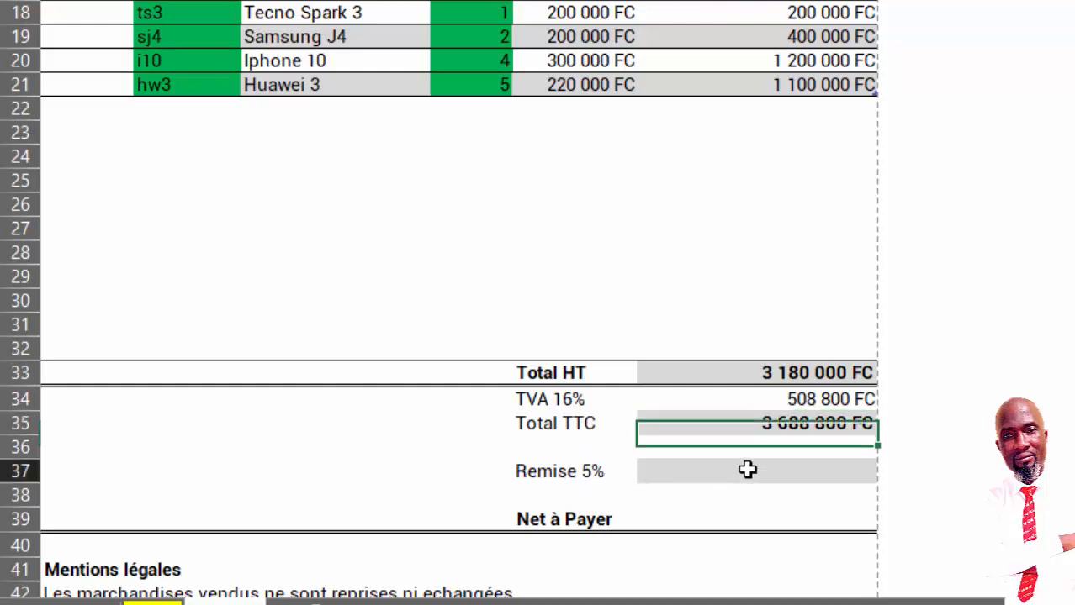
pyautogui.scroll(4, 742, 460)
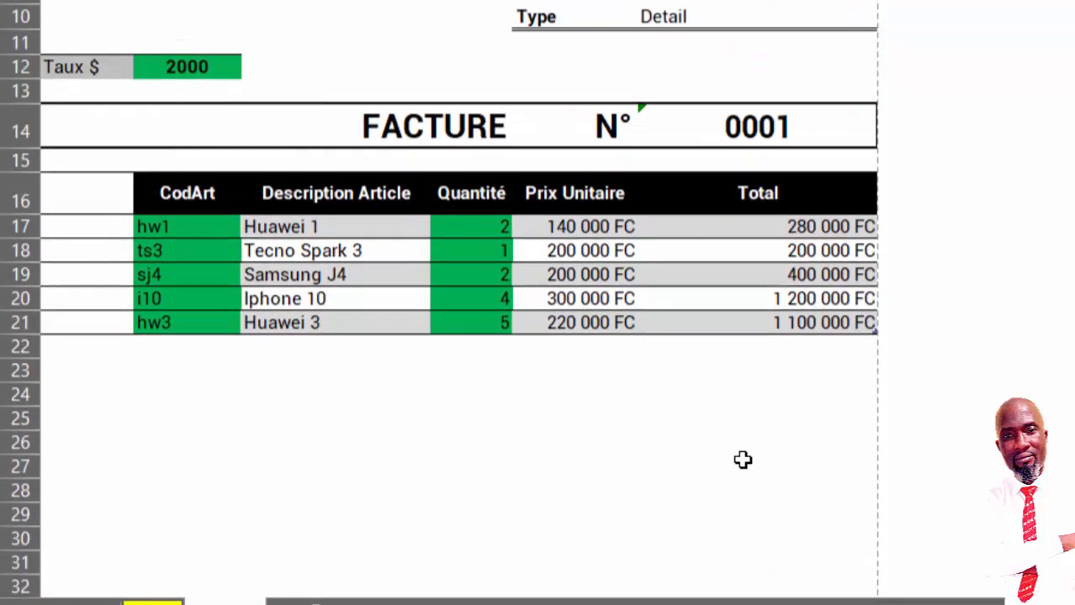
pyautogui.scroll(2, 742, 460)
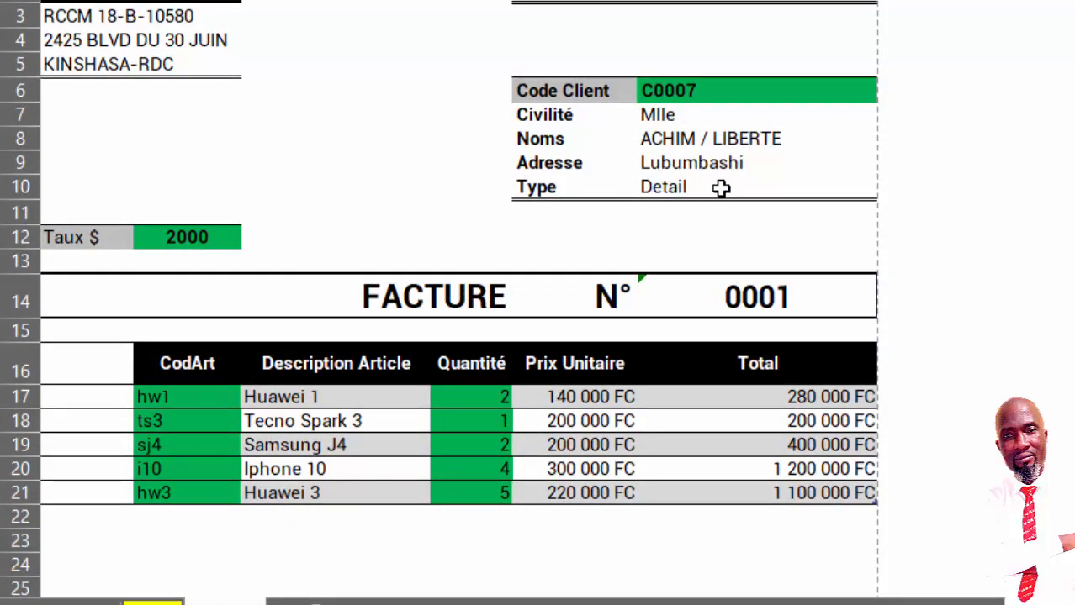
pyautogui.scroll(-5, 725, 190)
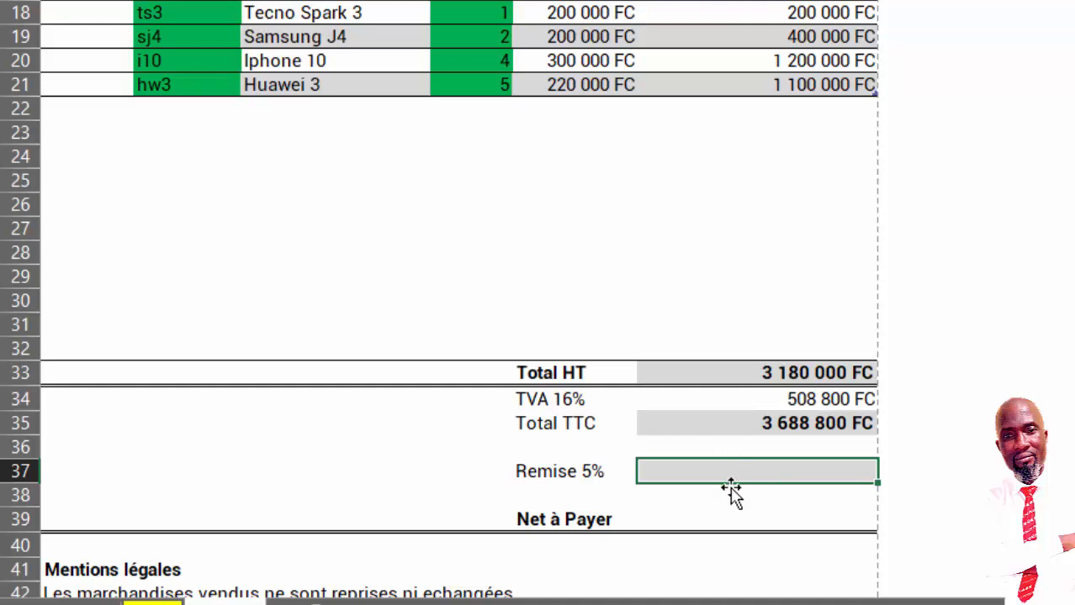
pyautogui.scroll(1, 708, 308)
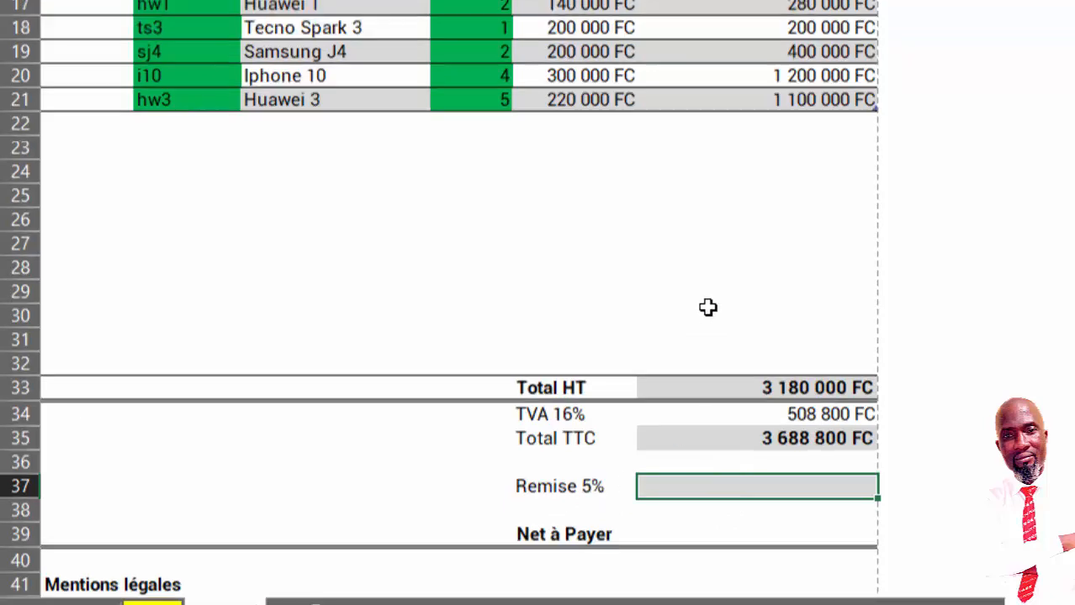
pyautogui.scroll(4, 707, 308)
pyautogui.click(152, 602)
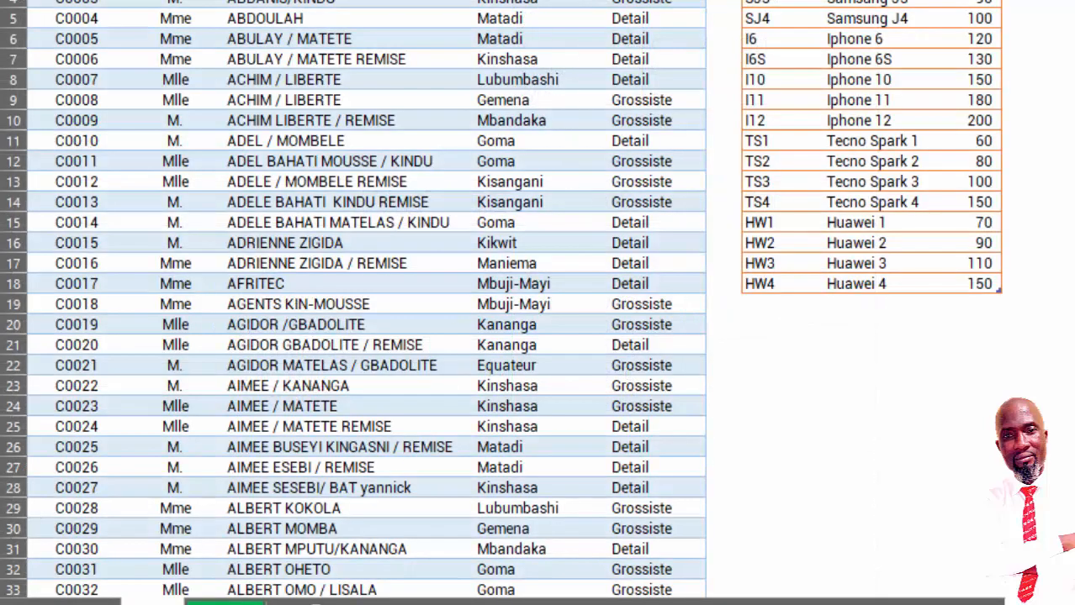
pyautogui.click(644, 79)
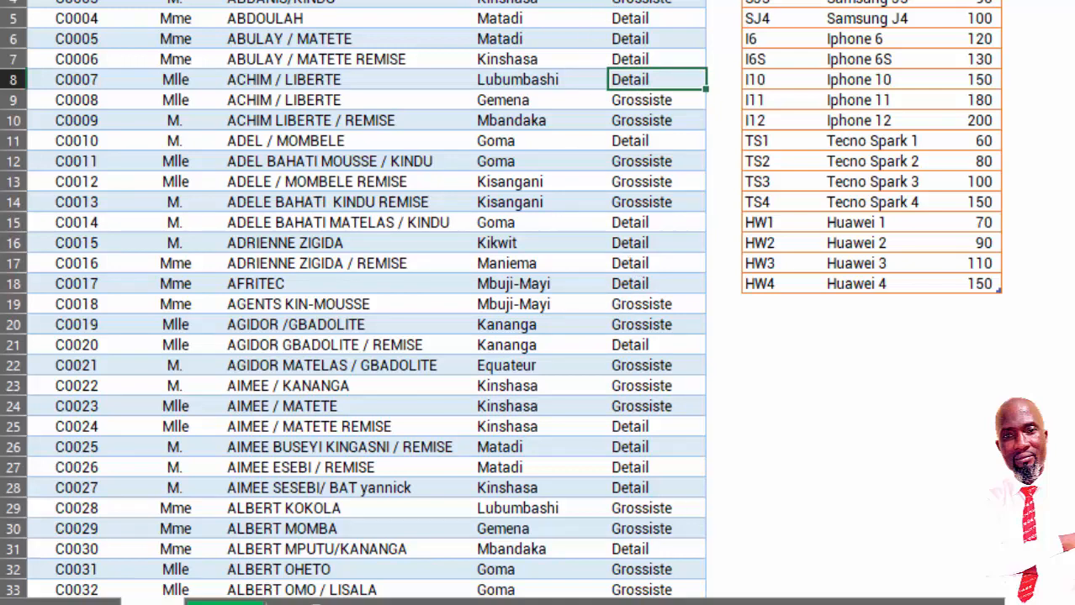
pyautogui.click(645, 38)
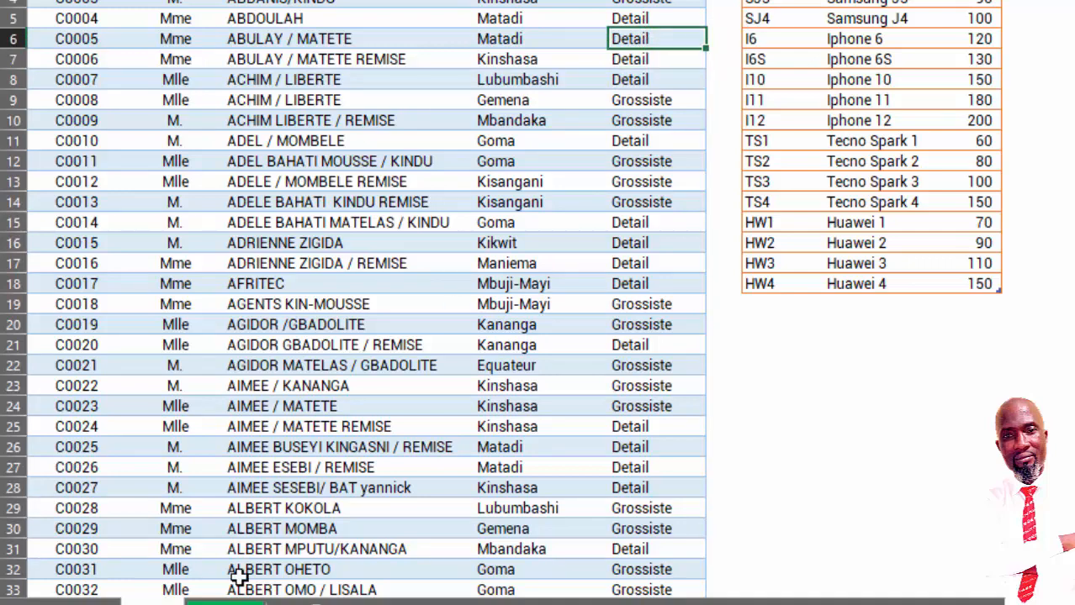
pyautogui.click(236, 602)
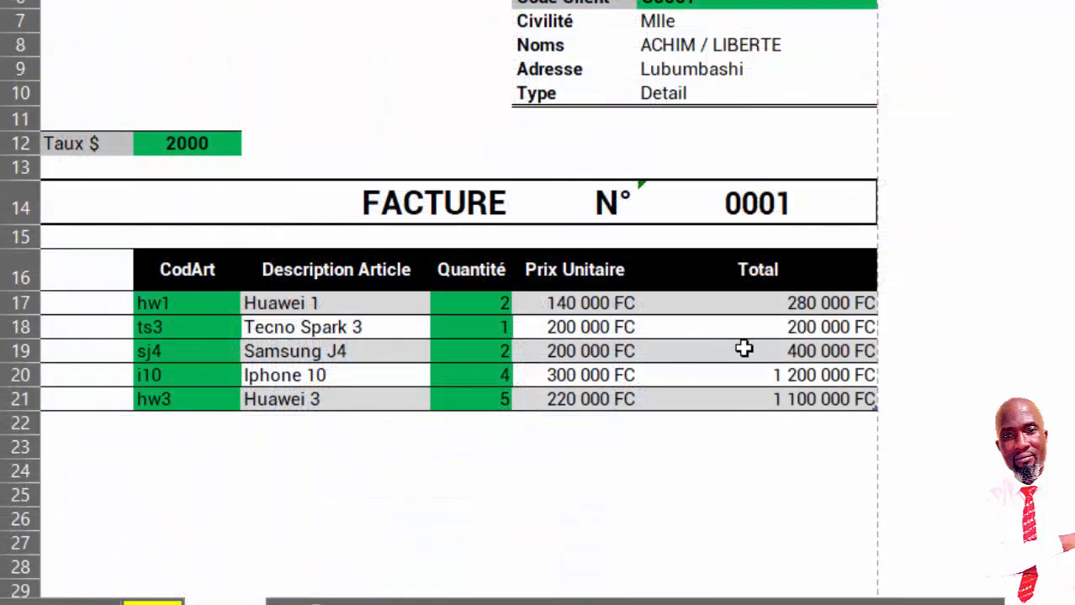
pyautogui.click(153, 602)
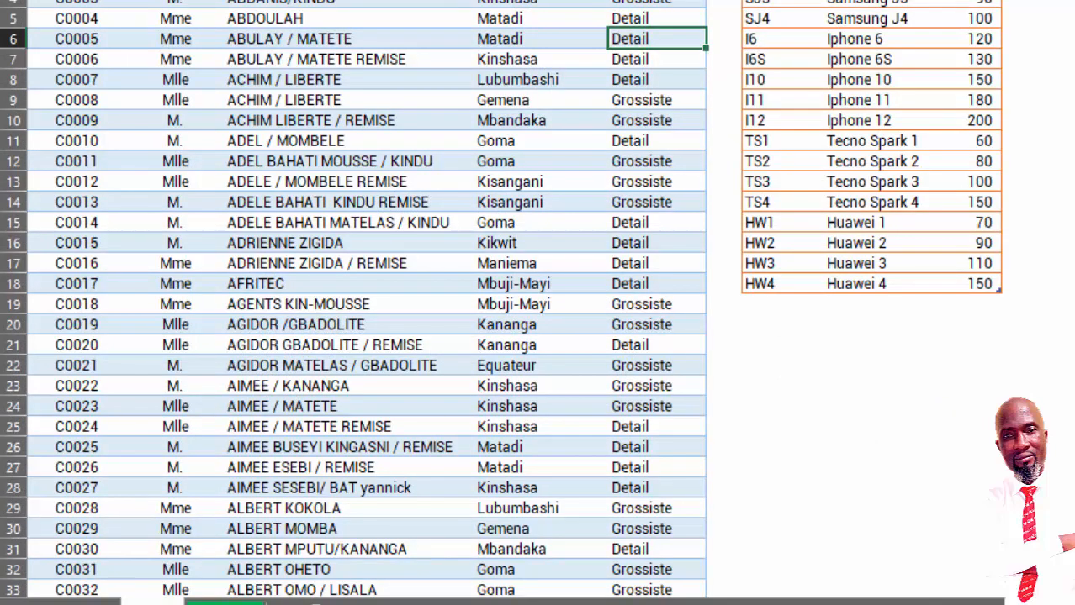
pyautogui.click(153, 603)
pyautogui.scroll(-7, 752, 290)
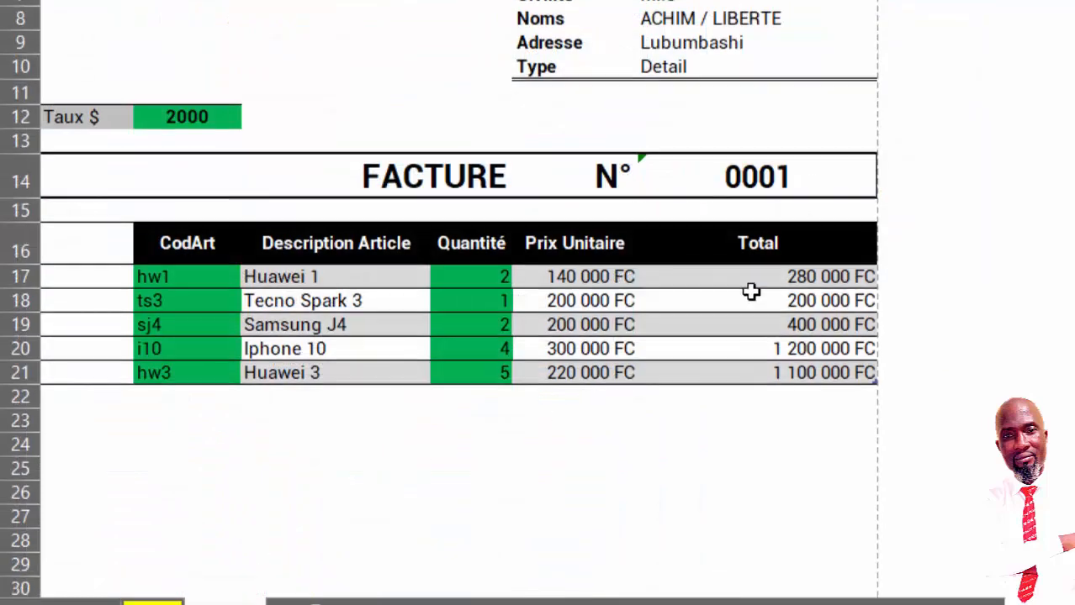
pyautogui.scroll(1, 751, 290)
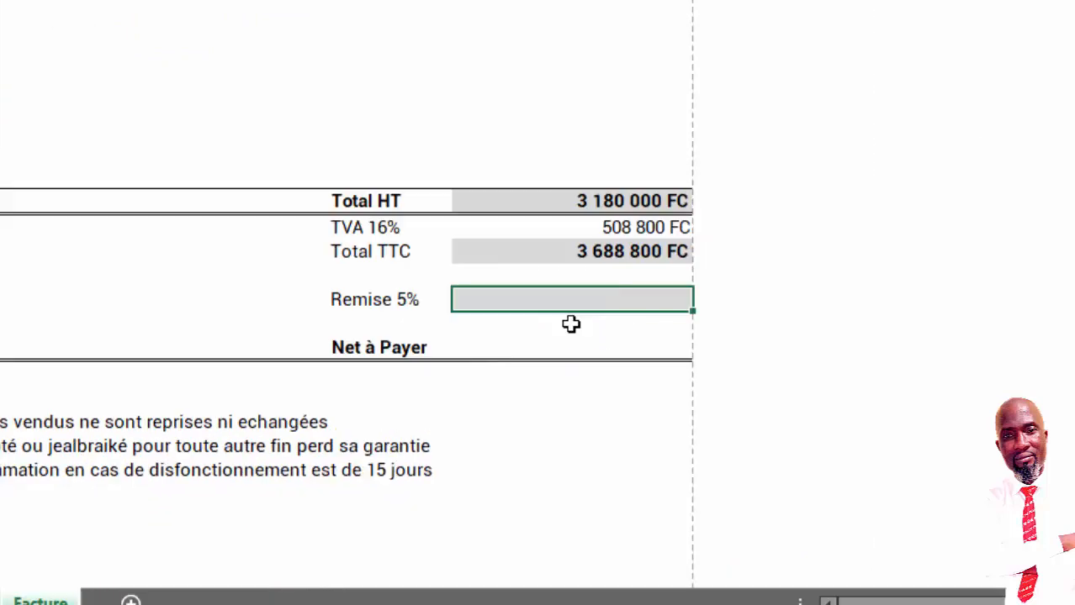
# Start a SI formula in the Remise 5% cell F37 that tests whether the client Type F10 equals "grossiste".
pyautogui.keyDown('ctrl'); pyautogui.scroll(2, 571, 325); pyautogui.keyUp('ctrl')
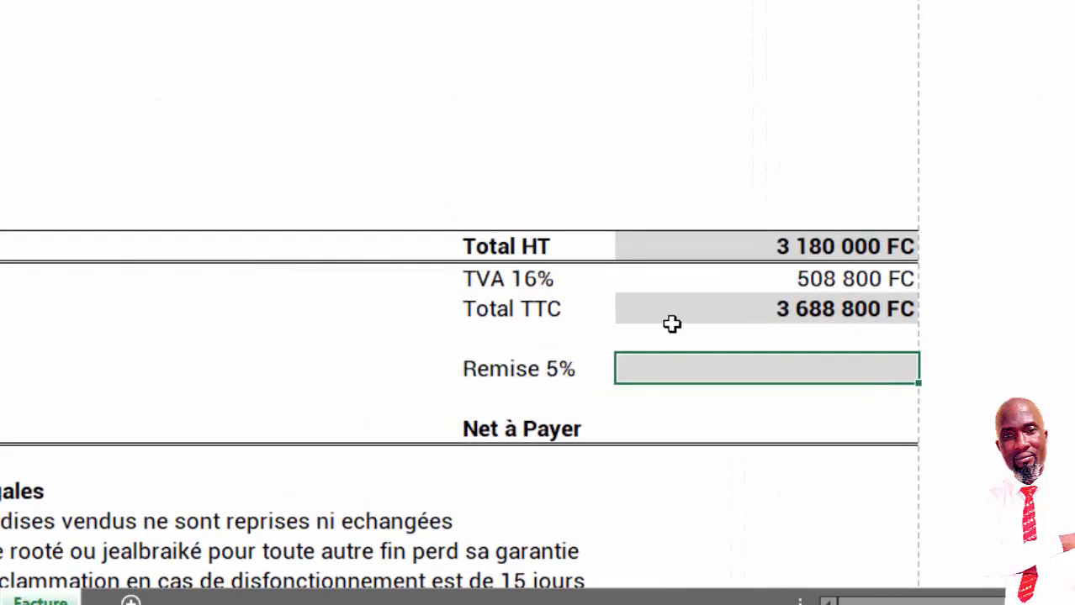
pyautogui.keyDown('ctrl'); pyautogui.scroll(1, 796, 323); pyautogui.keyUp('ctrl')
pyautogui.scroll(-2, 795, 323)
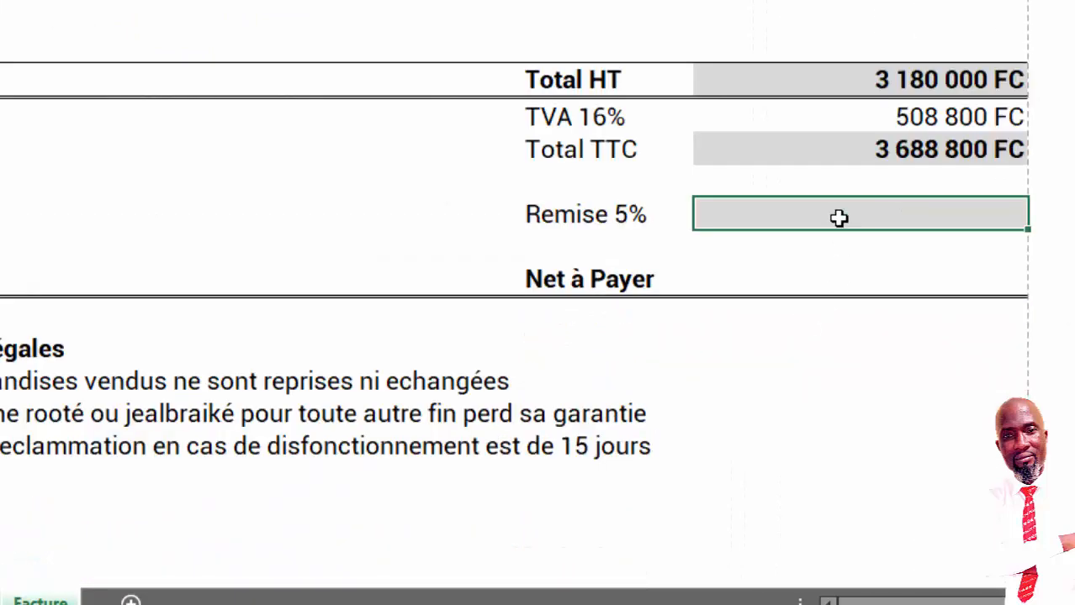
pyautogui.write('=')
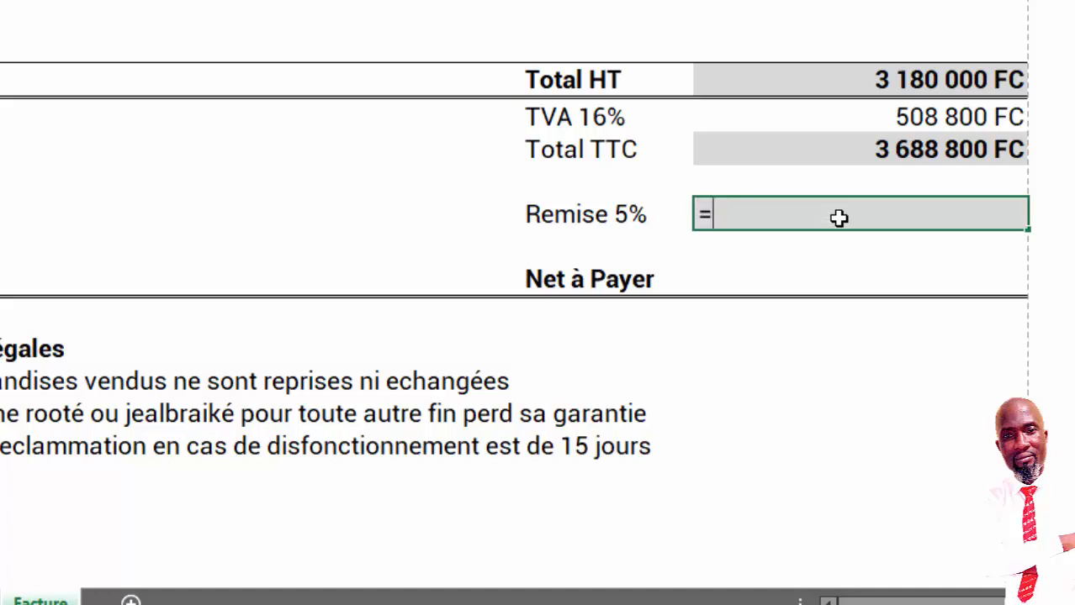
pyautogui.write('si')
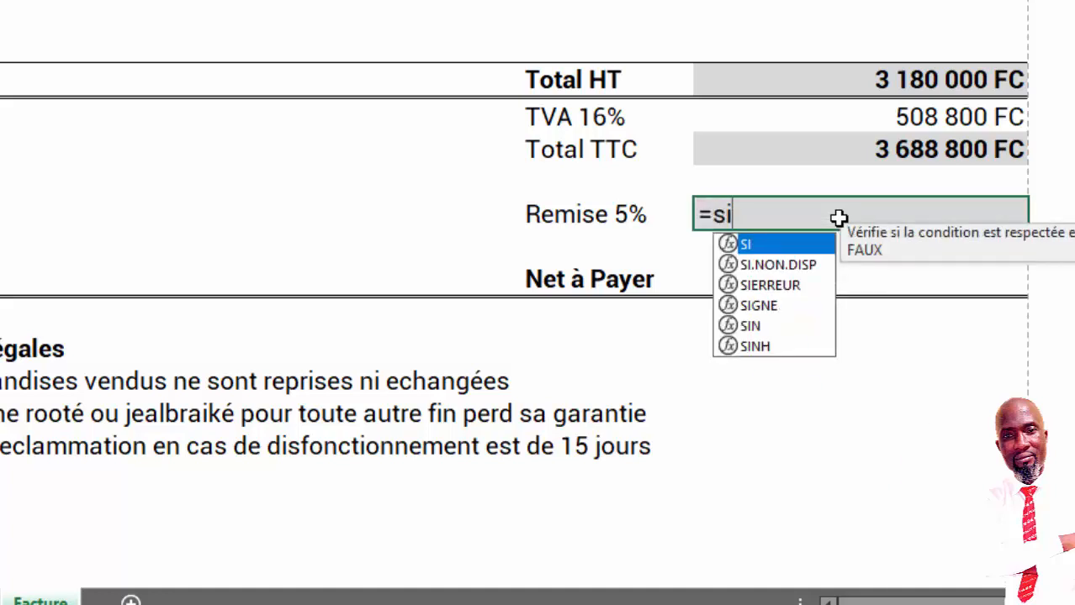
pyautogui.write('(')
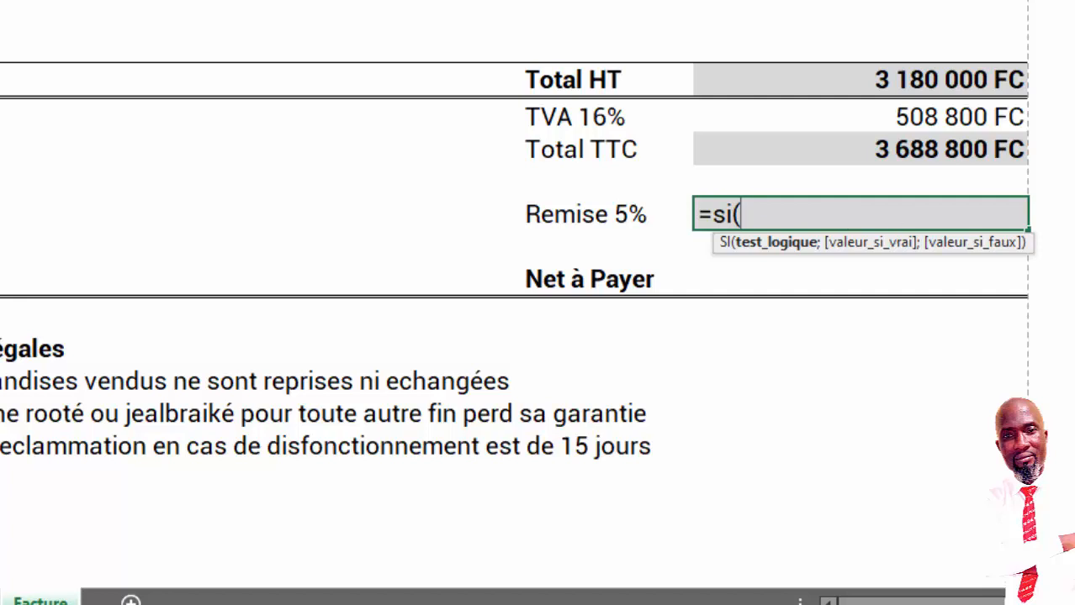
pyautogui.scroll(8, 514, 252)
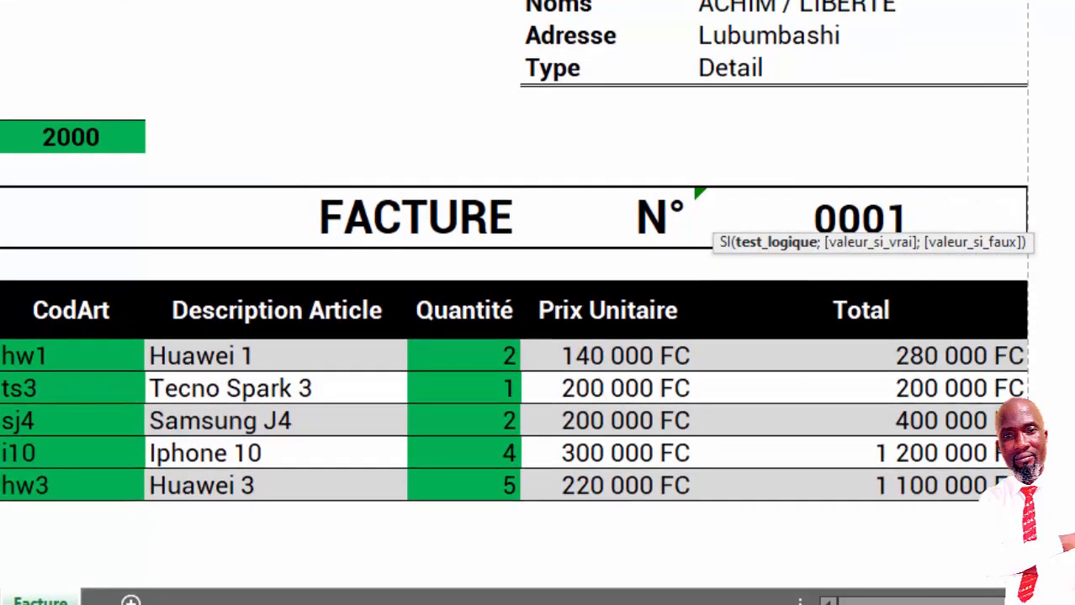
pyautogui.scroll(3, 513, 252)
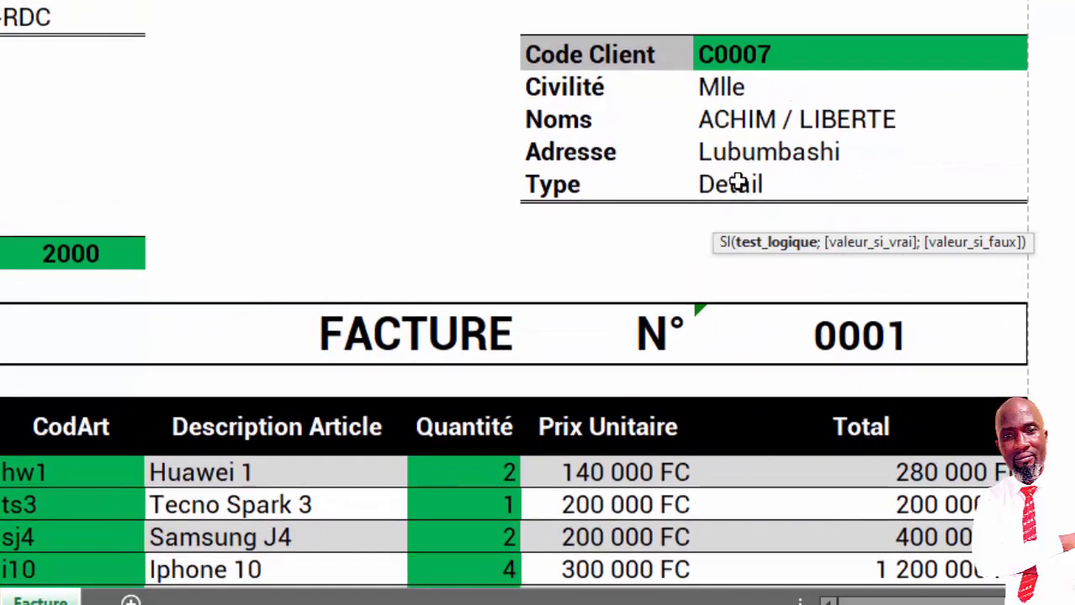
pyautogui.click(737, 183)
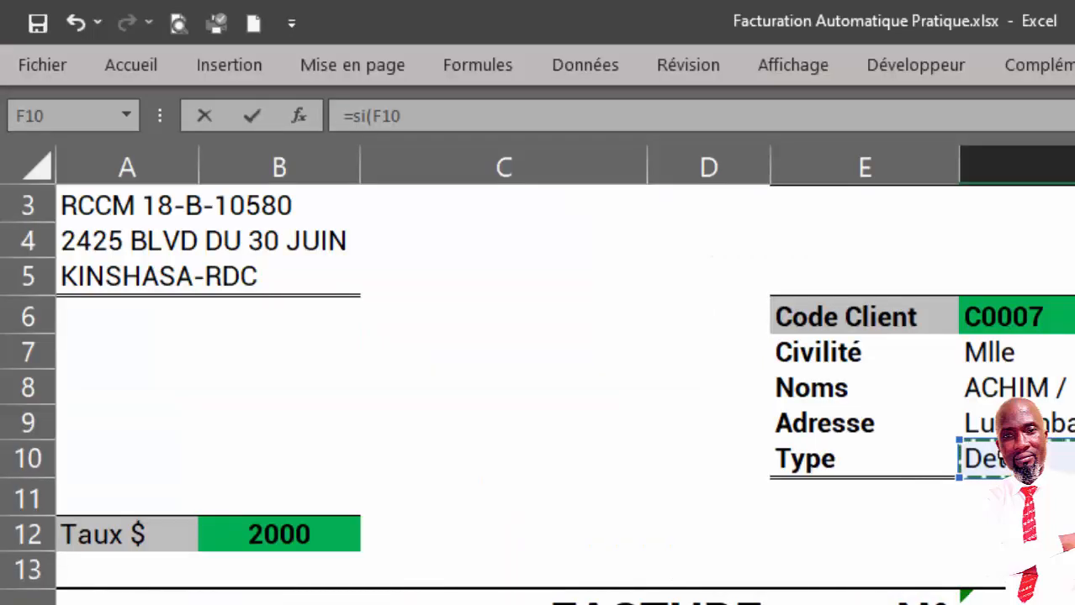
pyautogui.write('=')
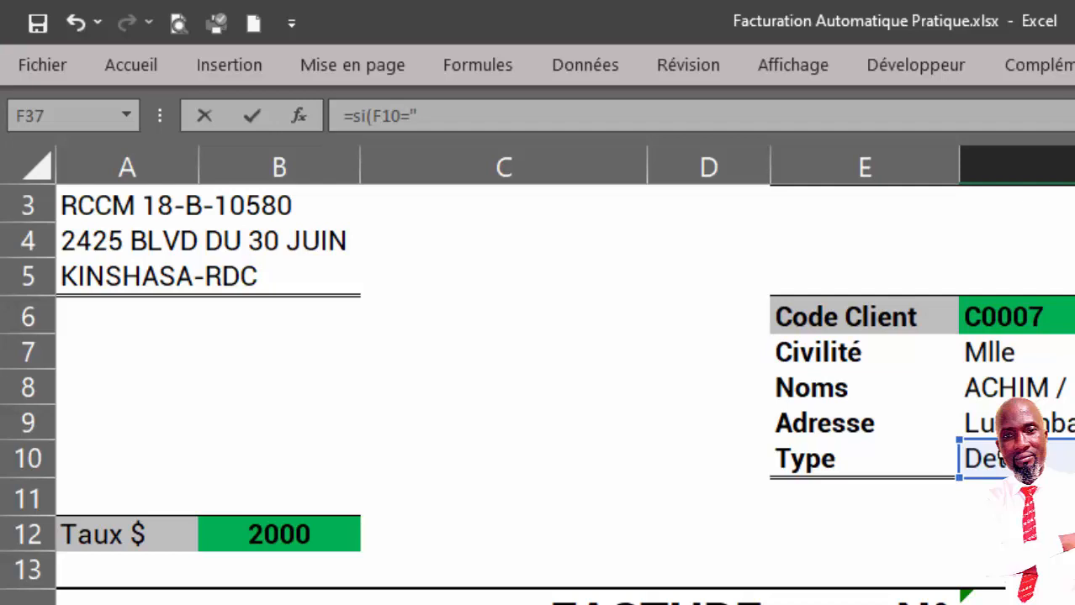
pyautogui.write('"grossiste";')
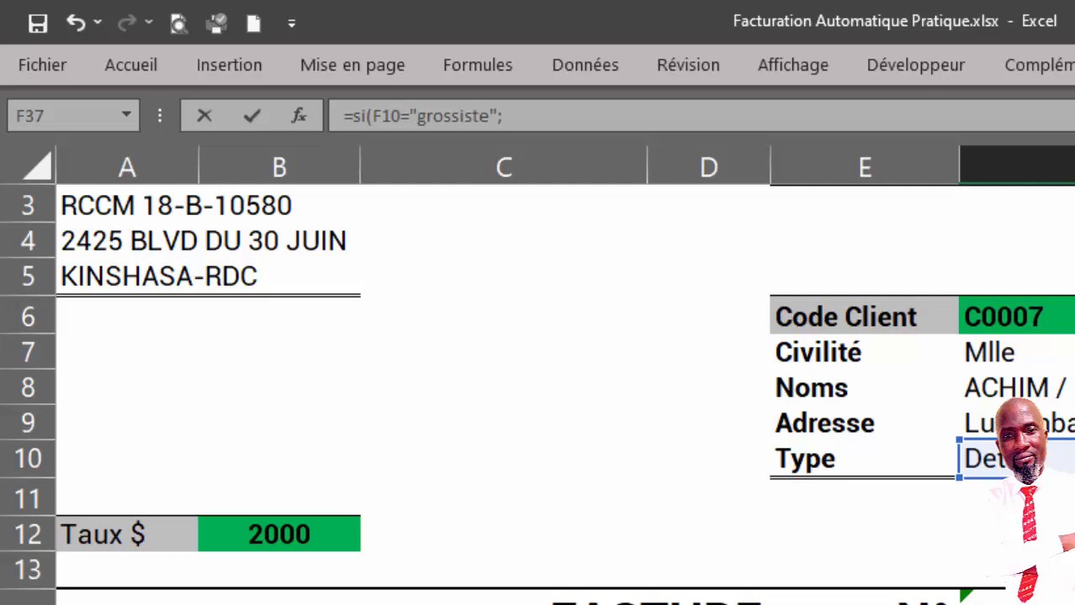
# Complete the Remise formula with F35*5% as the value if true and 0 as the value if false.
pyautogui.scroll(-10, 539, 336)
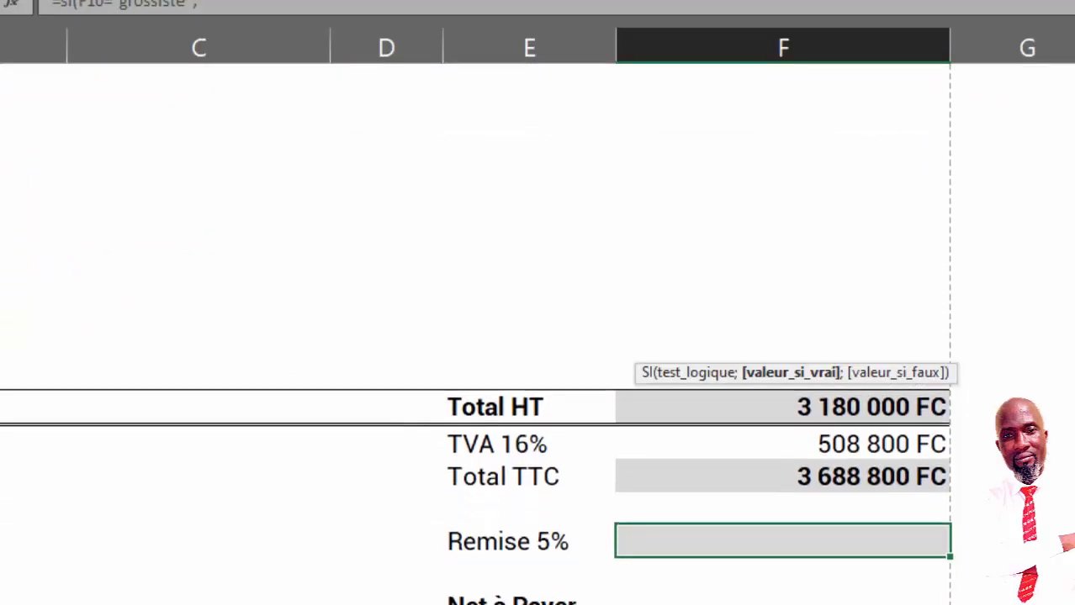
pyautogui.scroll(-1, 538, 336)
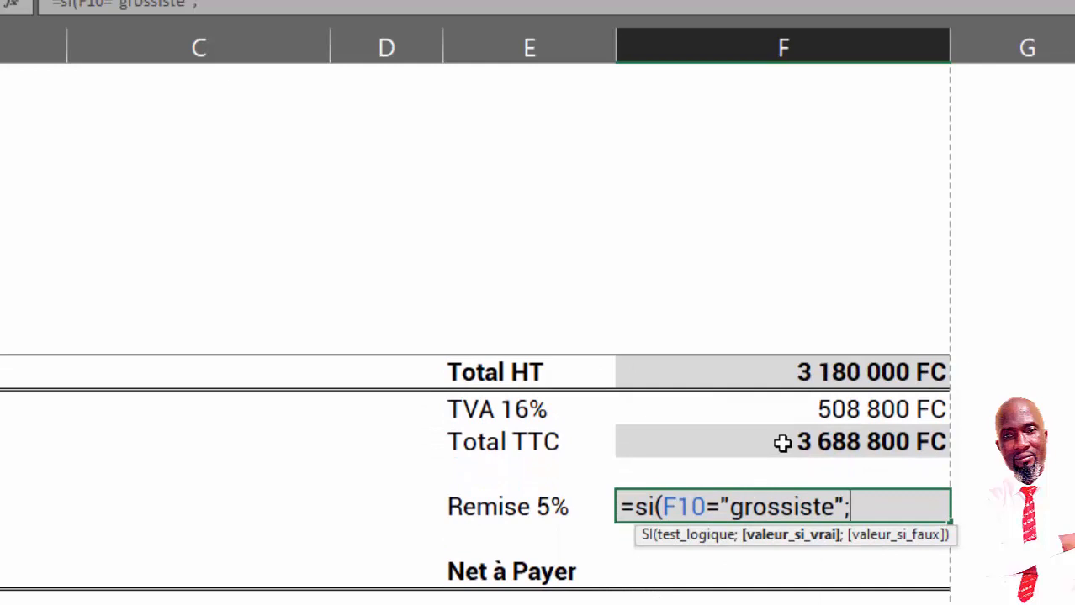
pyautogui.click(782, 443)
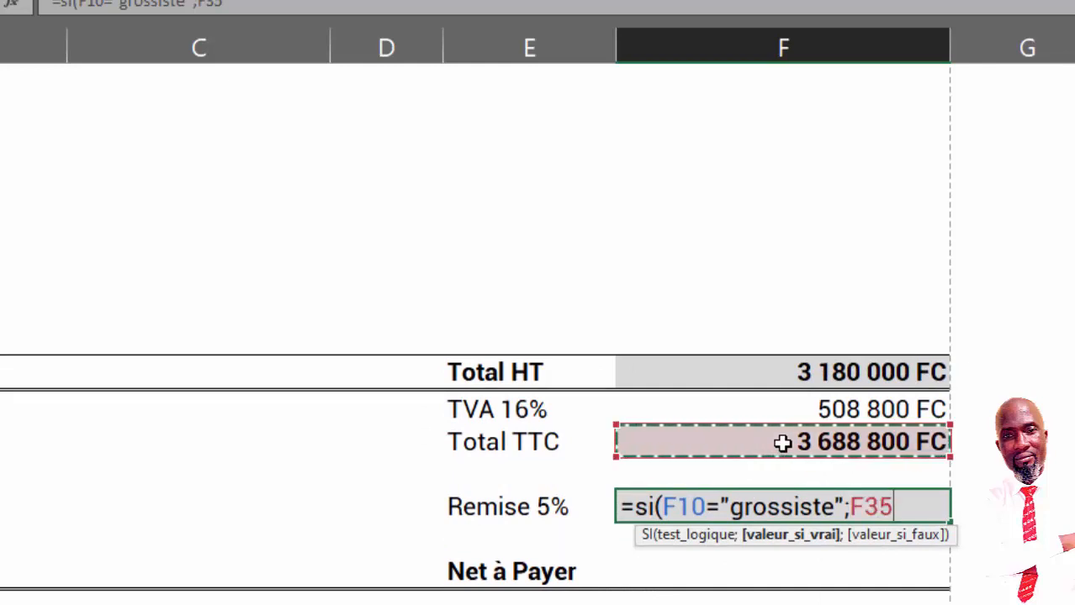
pyautogui.write('*5')
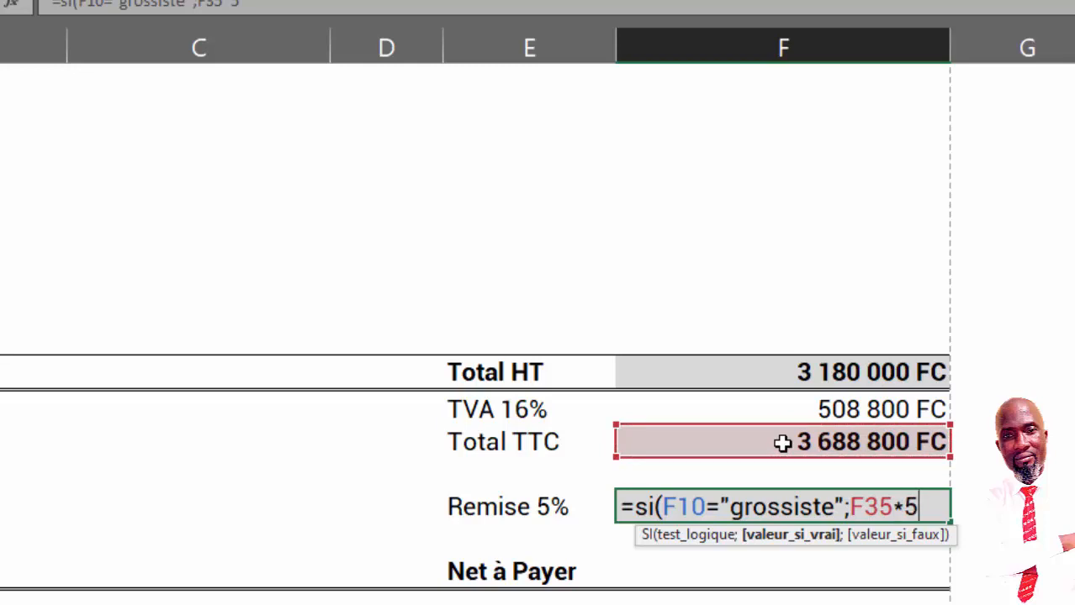
pyautogui.write('%;')
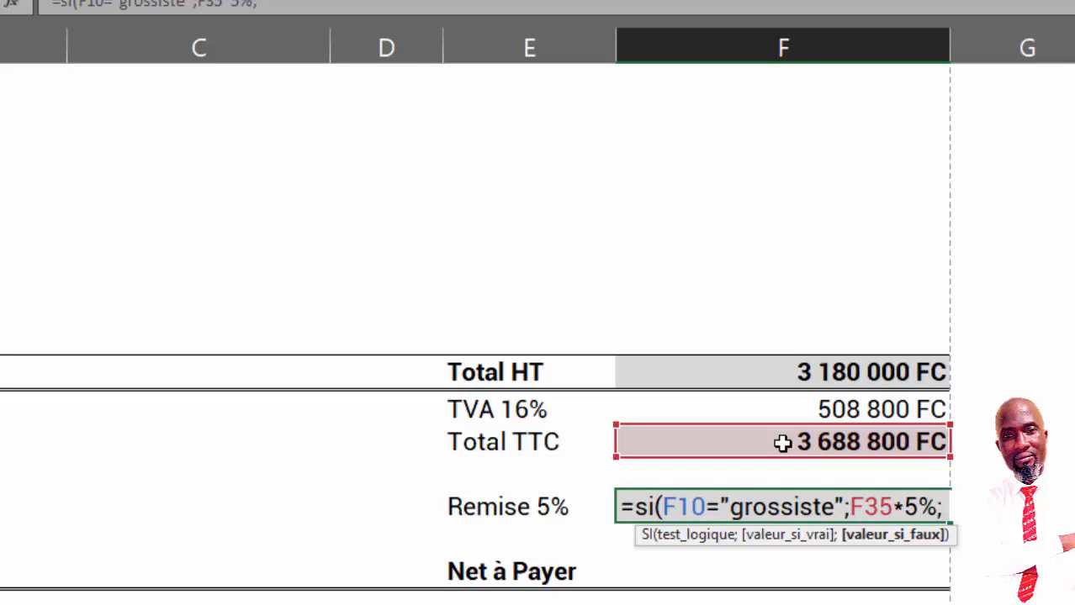
pyautogui.write('0')
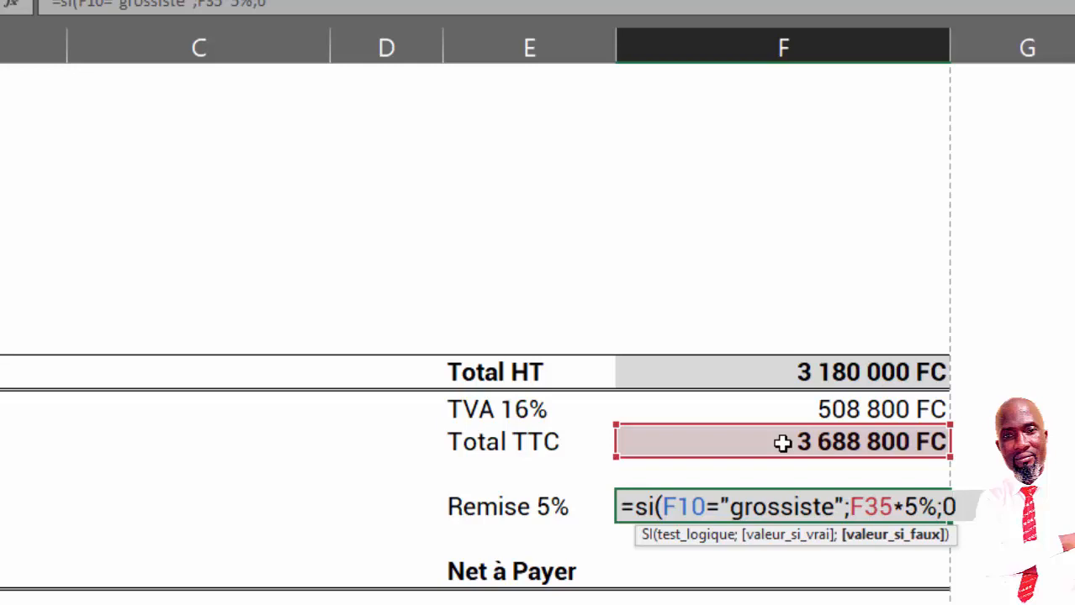
pyautogui.write(')')
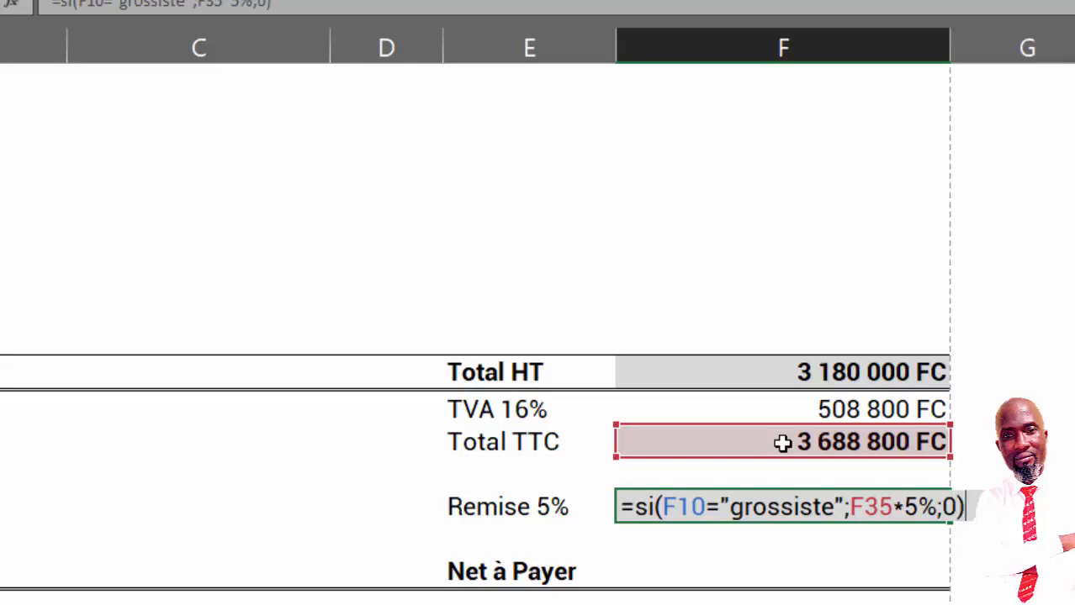
pyautogui.press('Return')
pyautogui.click(854, 504)
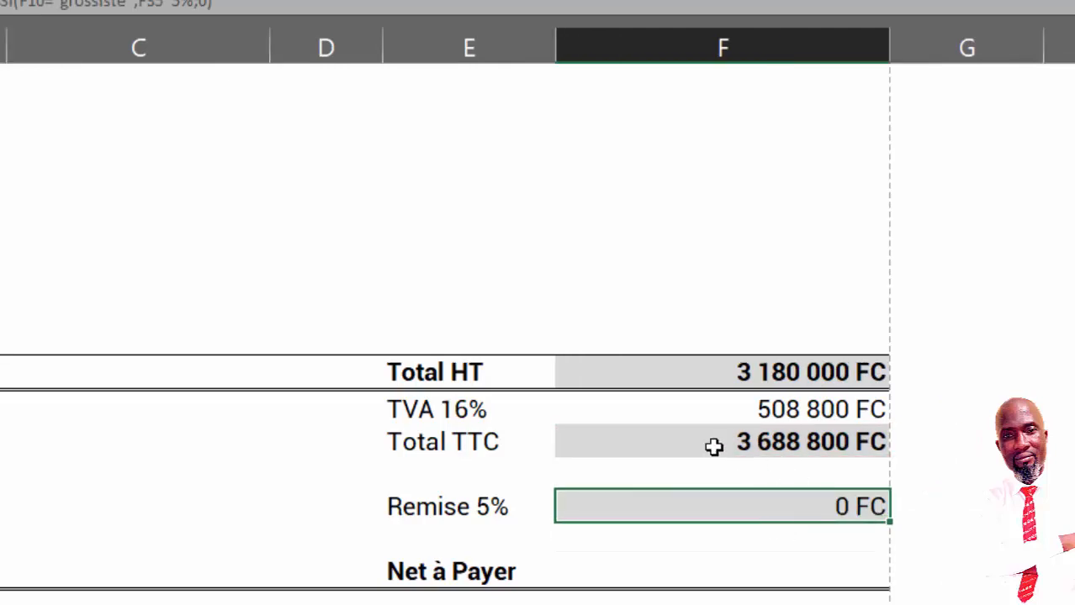
# Replace the Code Client in F6 with the code of a Grossiste client and check the Remise 5% amount.
pyautogui.scroll(5, 712, 444)
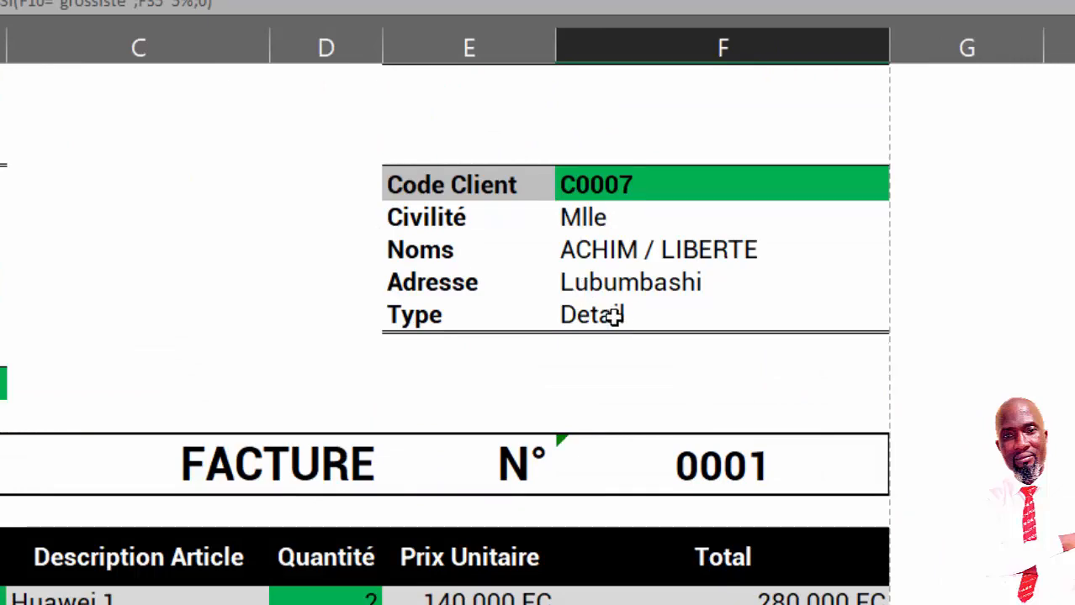
pyautogui.hotkey('ctrl', 'pageup')
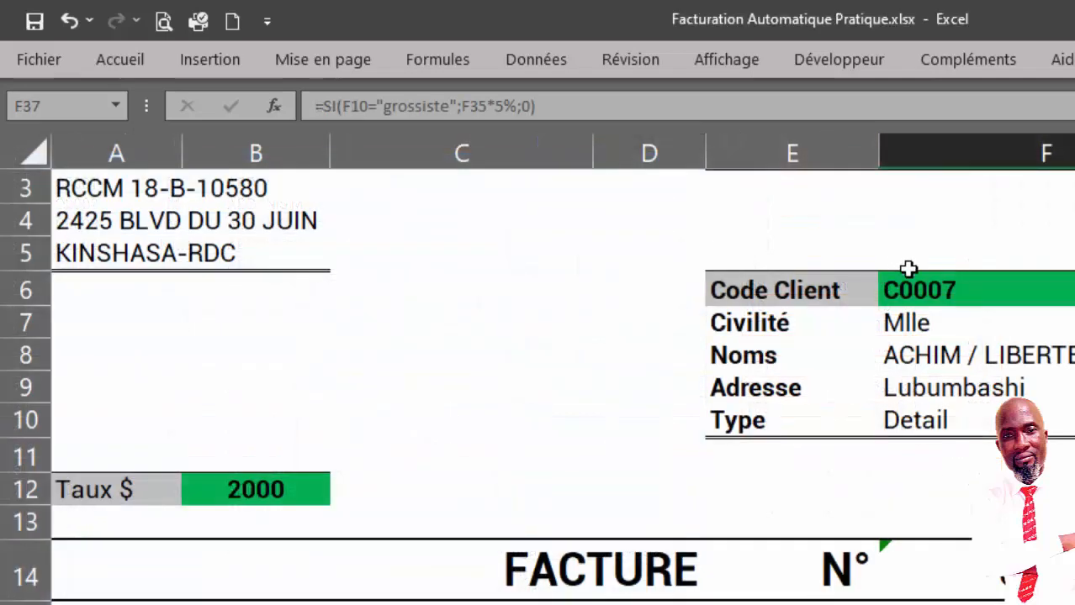
pyautogui.click(958, 291)
pyautogui.doubleClick(714, 295)
pyautogui.press('BackSpace')
pyautogui.press('BackSpace')
pyautogui.press('BackSpace')
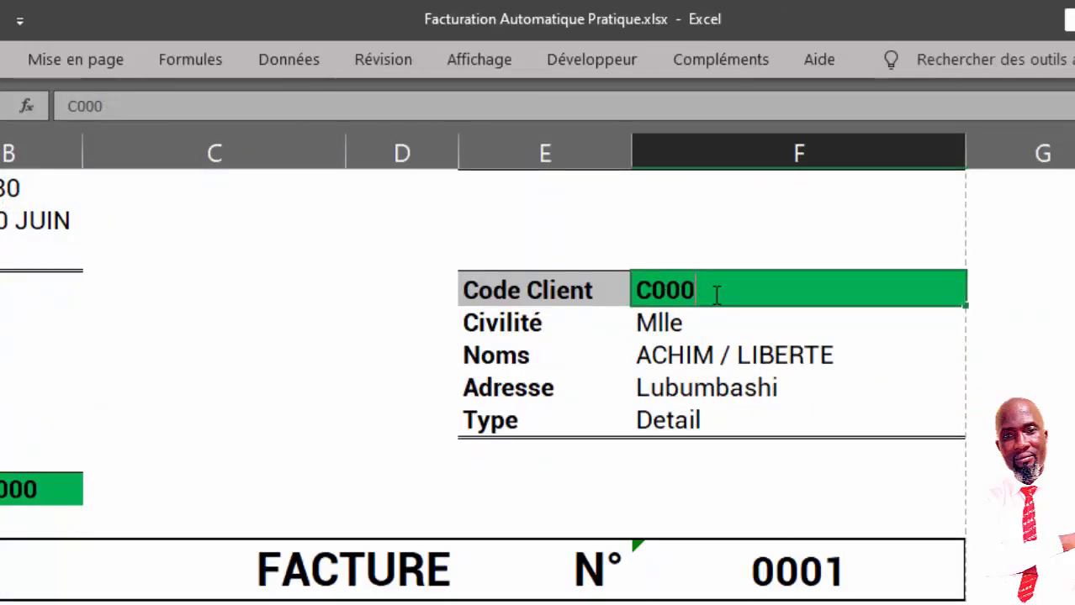
pyautogui.press('BackSpace')
pyautogui.write('0008')
pyautogui.press('Return')
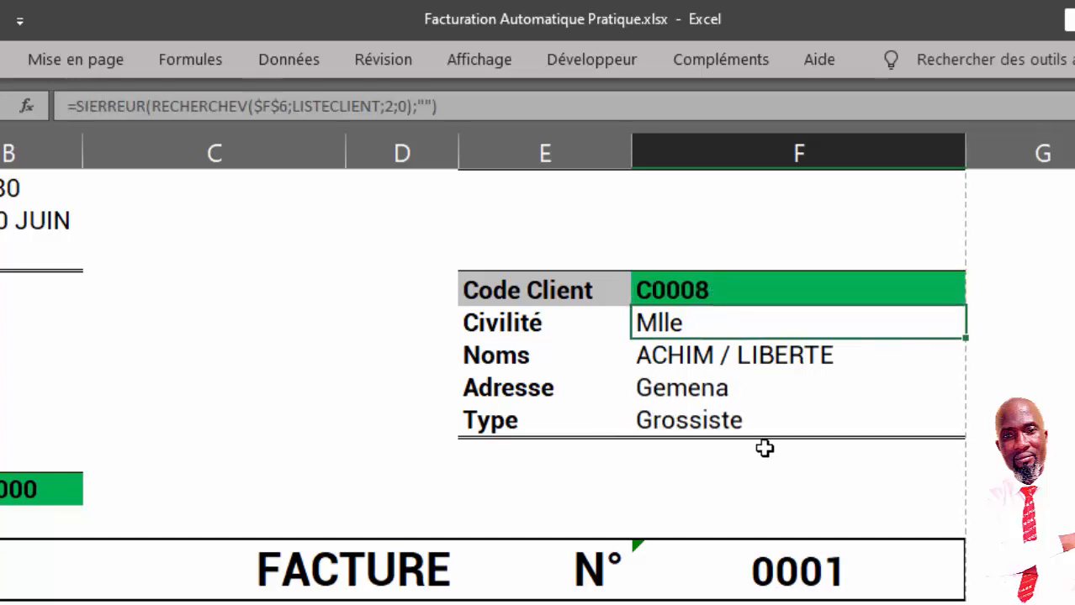
pyautogui.scroll(-8, 745, 429)
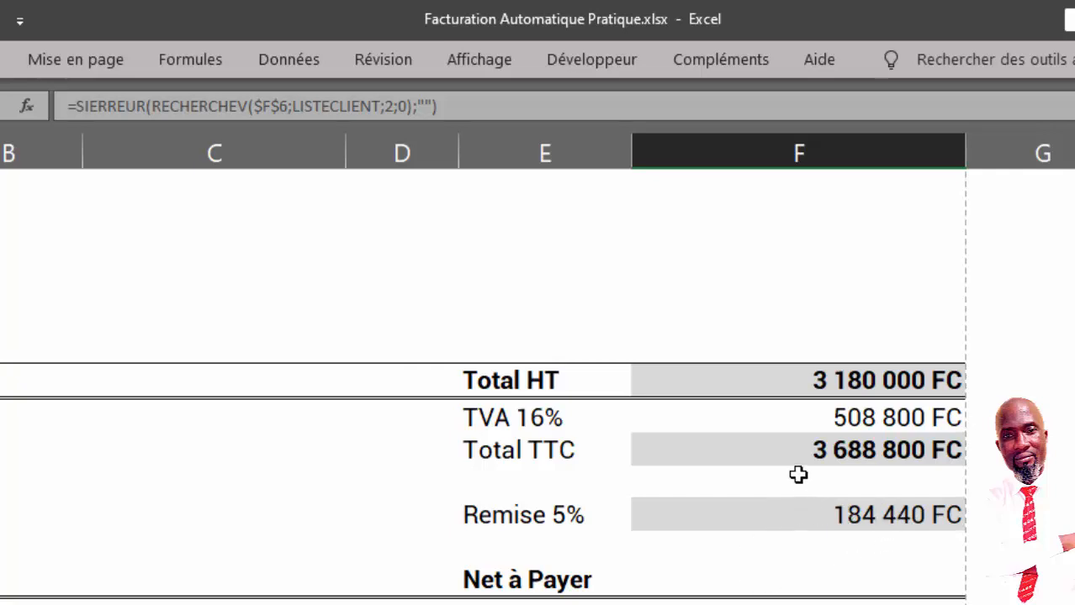
# Calculate Net à Payer in F39 by subtracting the Remise 5% from the Total TTC with the formula +F35-F37.
pyautogui.click(844, 588)
pyautogui.write('+')
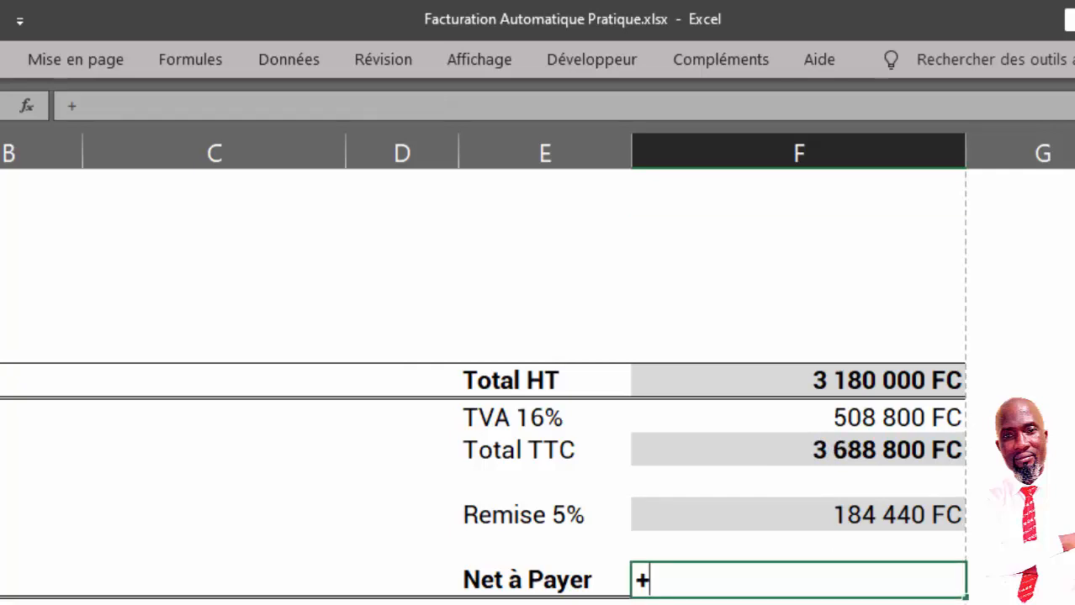
pyautogui.click(795, 449)
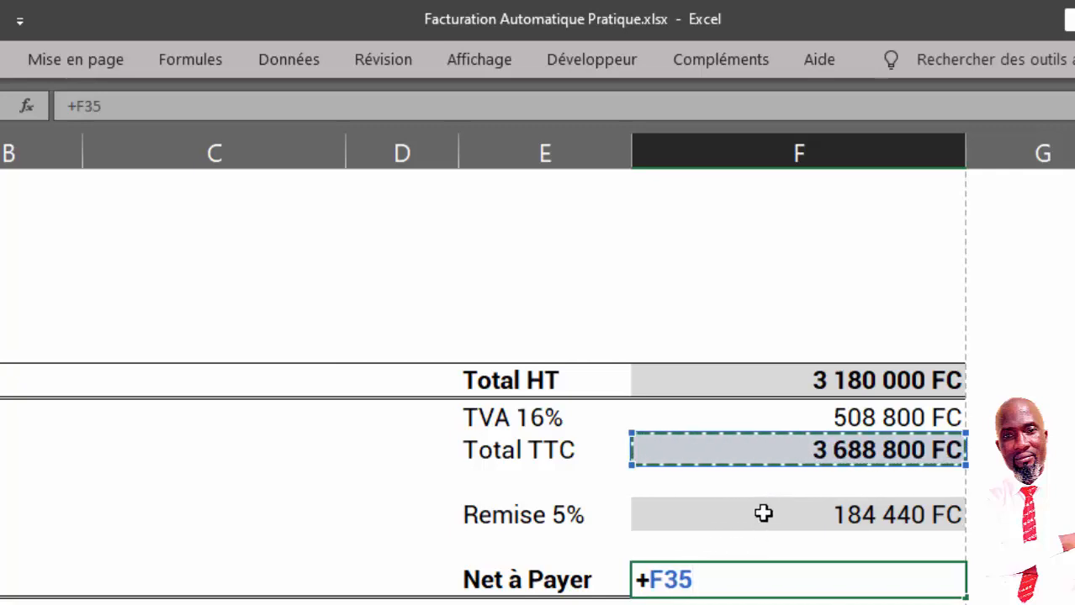
pyautogui.write('-')
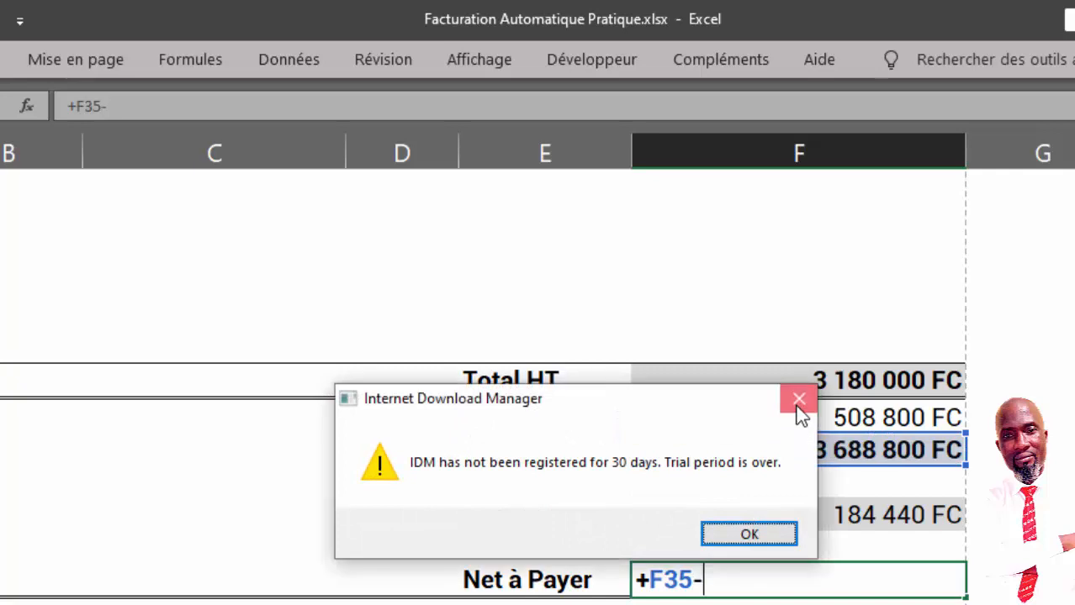
pyautogui.click(796, 405)
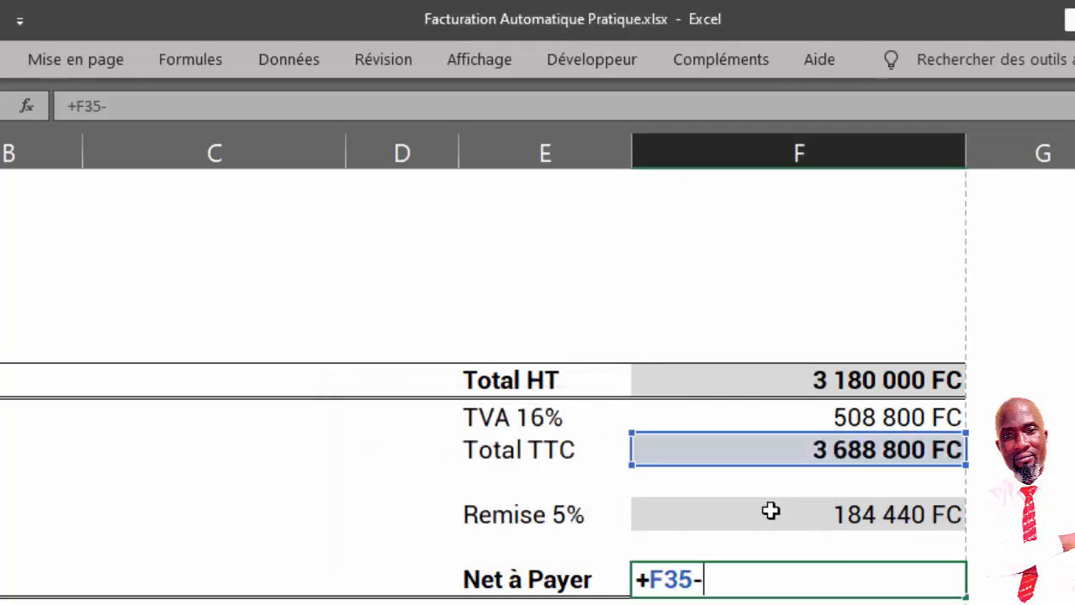
pyautogui.click(782, 515)
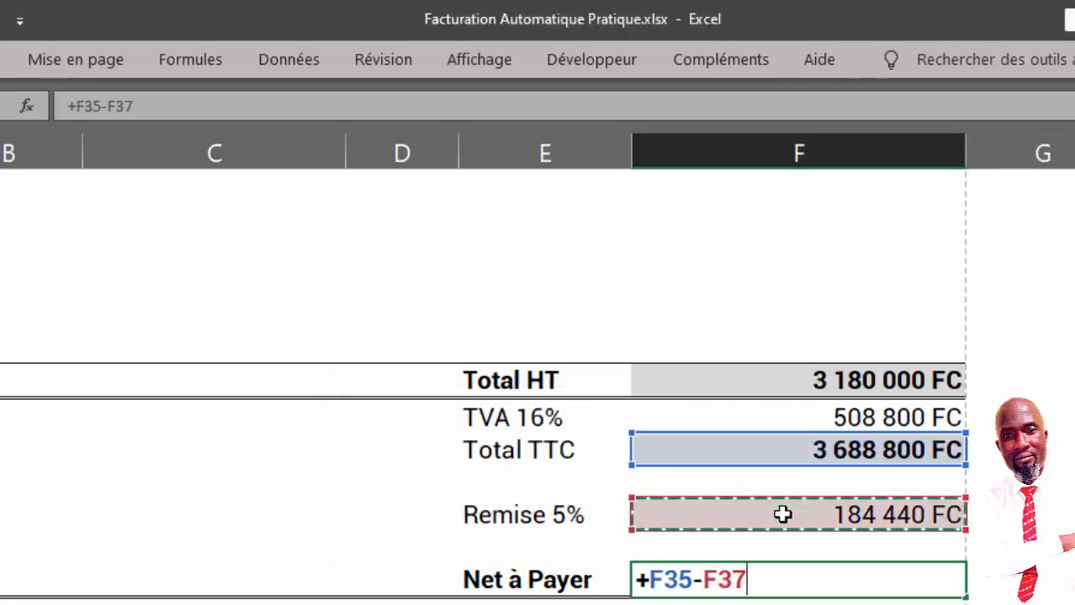
pyautogui.press('Return')
pyautogui.click(820, 582)
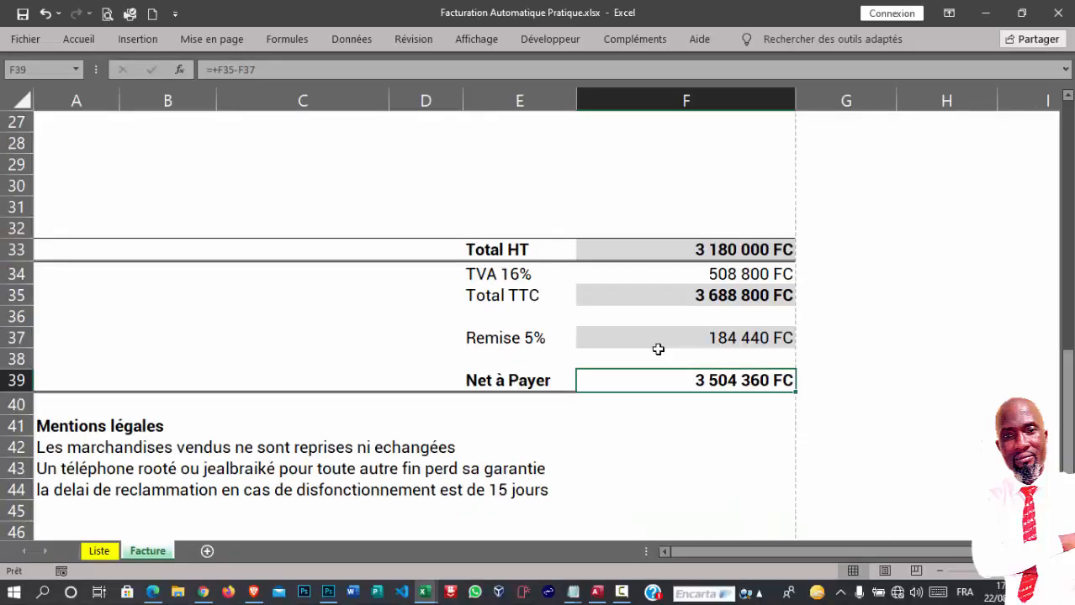
# Draw a rounded rectangle in column F, between the client's Type row and the FACTURE title row.
pyautogui.keyDown('ctrl'); pyautogui.scroll(-3, 756, 532); pyautogui.keyUp('ctrl')
pyautogui.scroll(2, 658, 349)
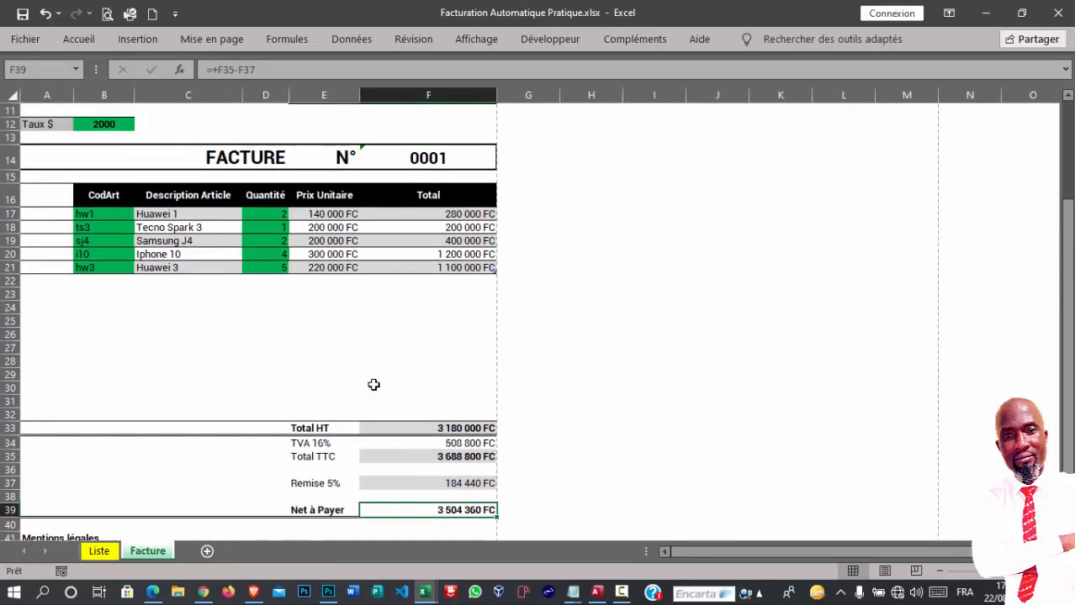
pyautogui.scroll(1, 321, 364)
pyautogui.scroll(3, 320, 364)
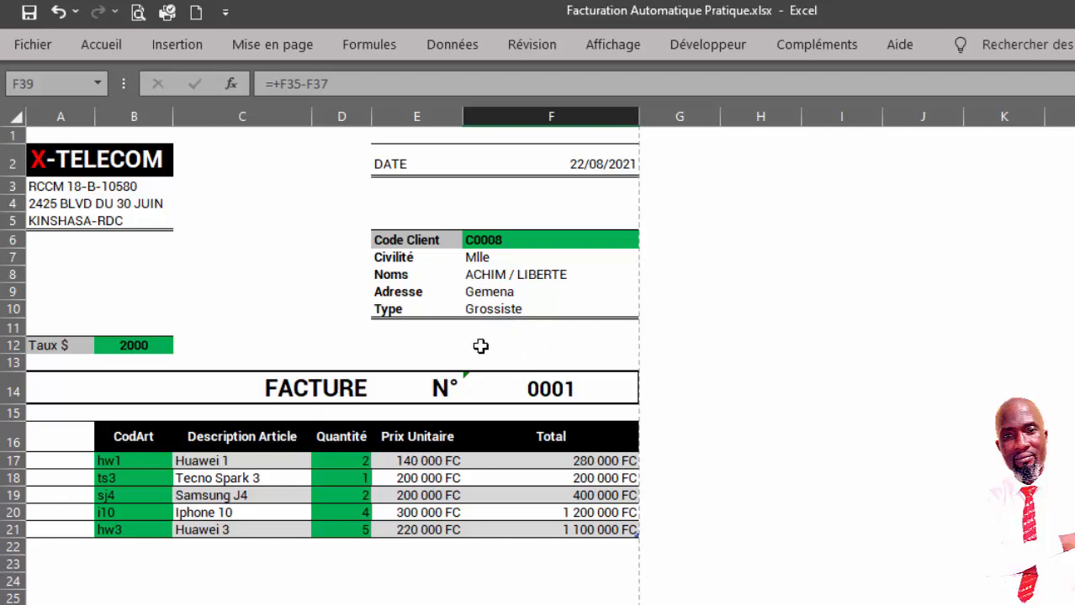
pyautogui.click(185, 45)
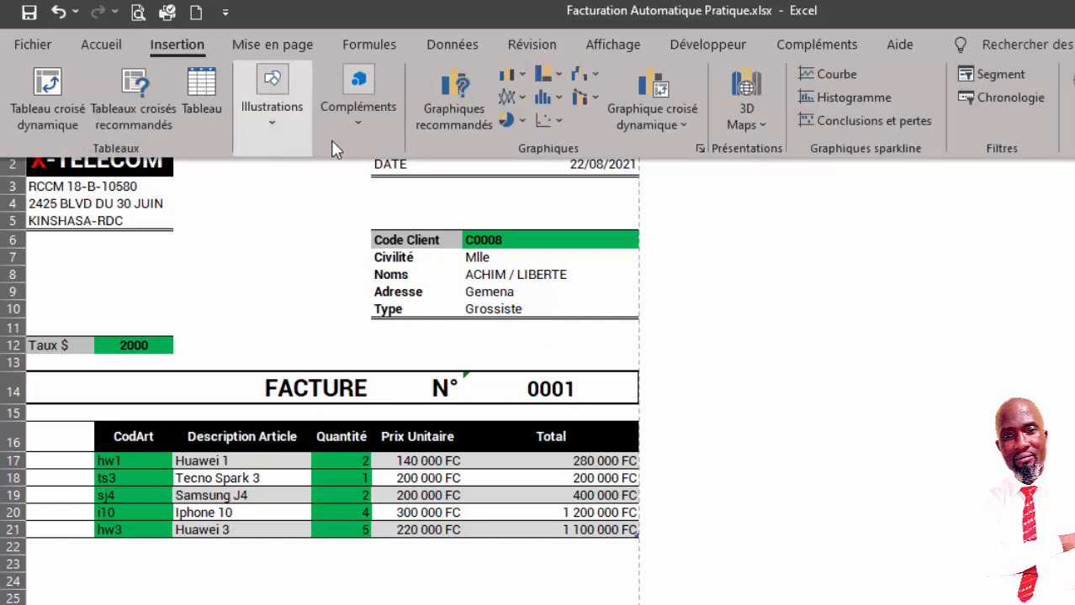
pyautogui.click(351, 118)
pyautogui.click(271, 128)
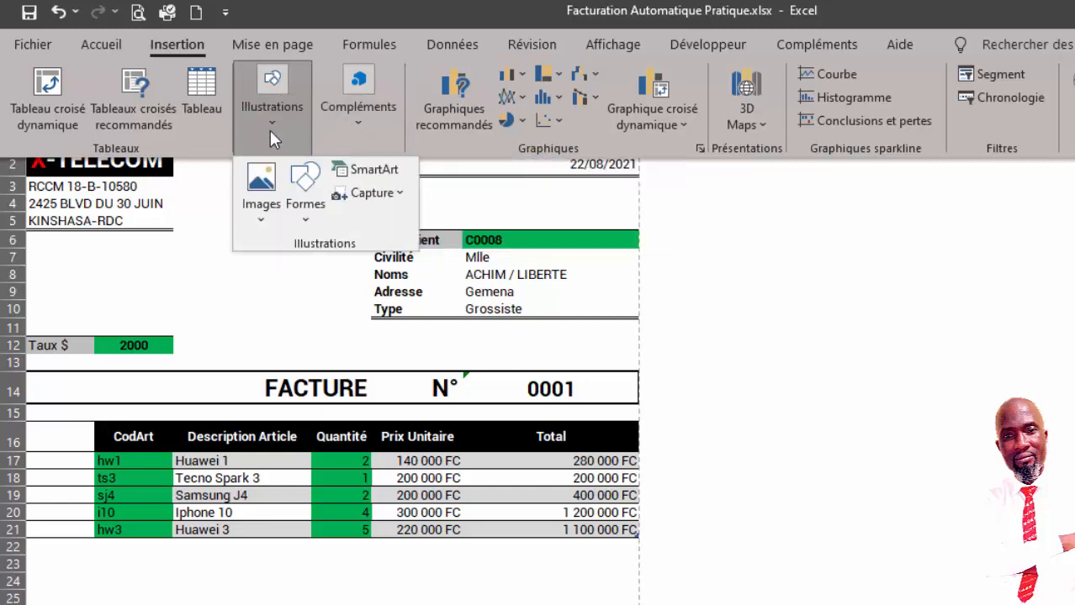
pyautogui.click(305, 220)
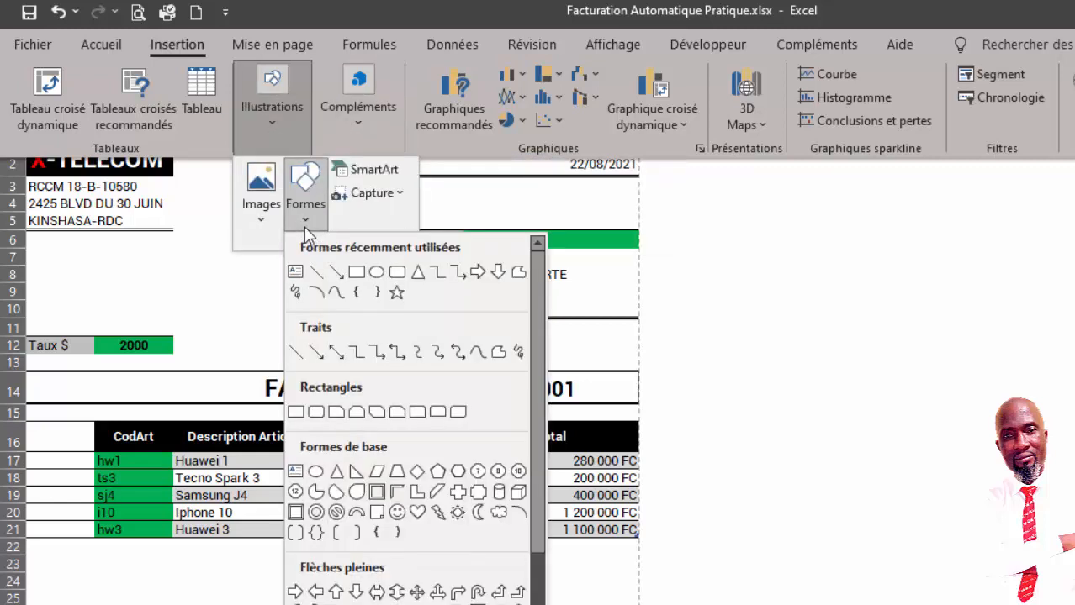
pyautogui.click(397, 271)
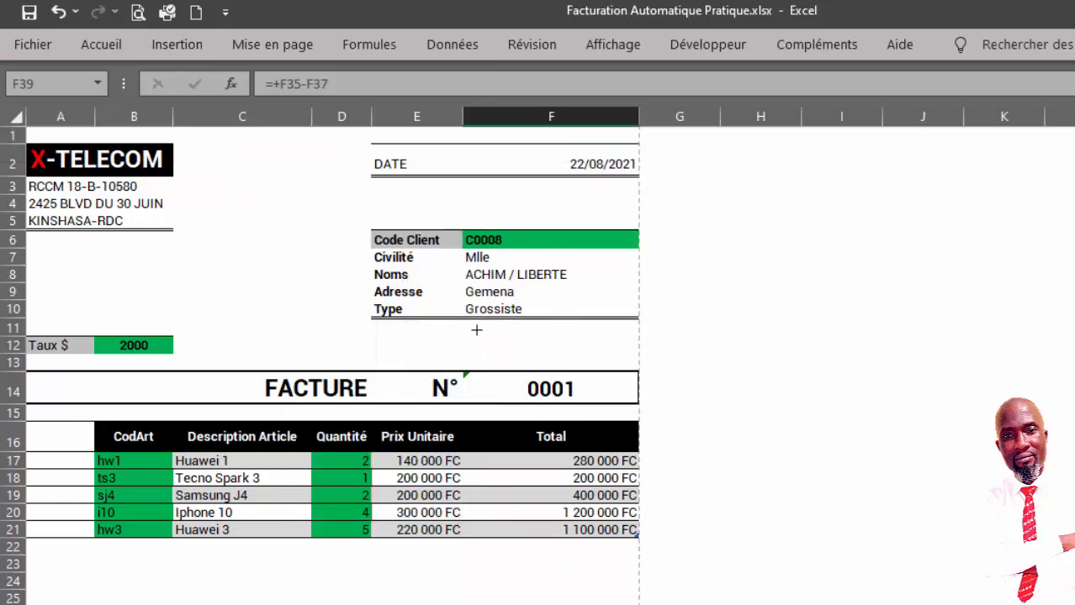
pyautogui.moveTo(476, 332); pyautogui.dragTo(620, 362)
pyautogui.click(589, 346)
pyautogui.click(547, 340)
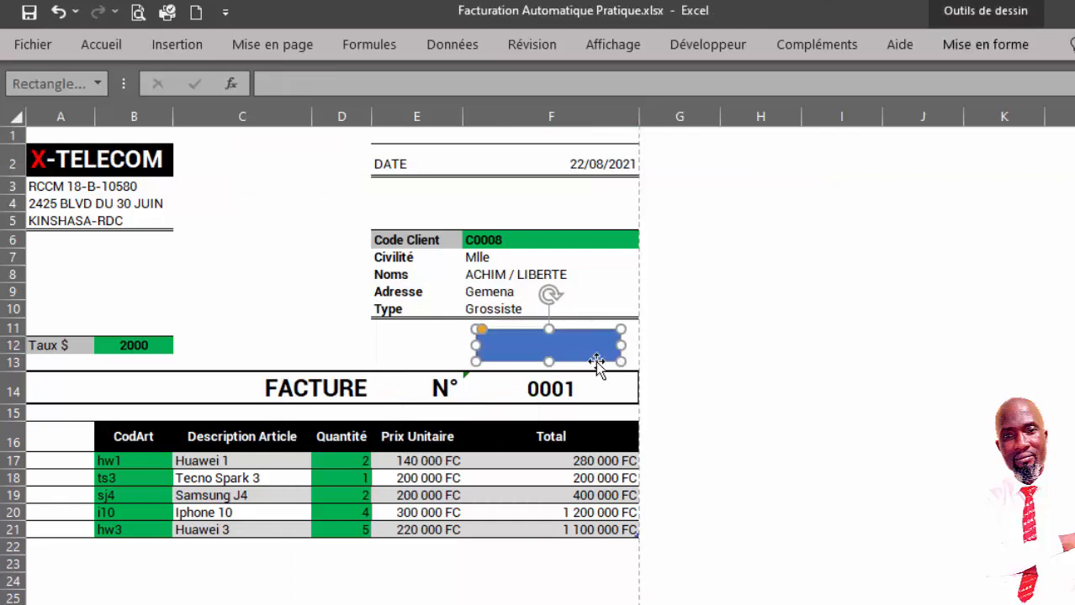
# Add the text "imprimer" to the rounded rectangle and center it horizontally and vertically.
pyautogui.rightClick(543, 341)
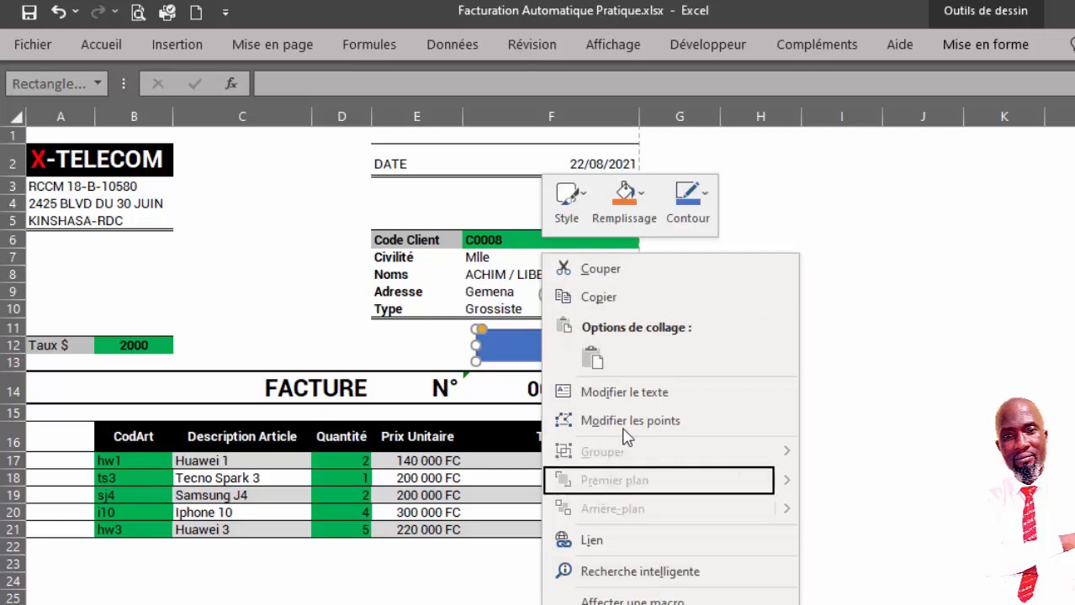
pyautogui.click(623, 392)
pyautogui.write('imprimer')
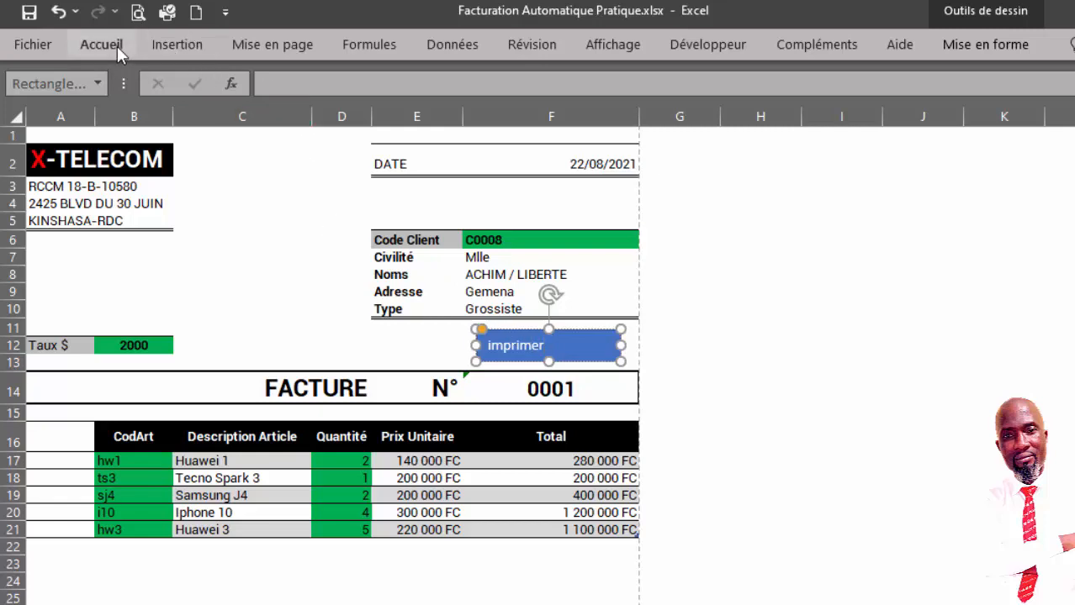
pyautogui.click(117, 47)
pyautogui.click(378, 111)
pyautogui.click(378, 86)
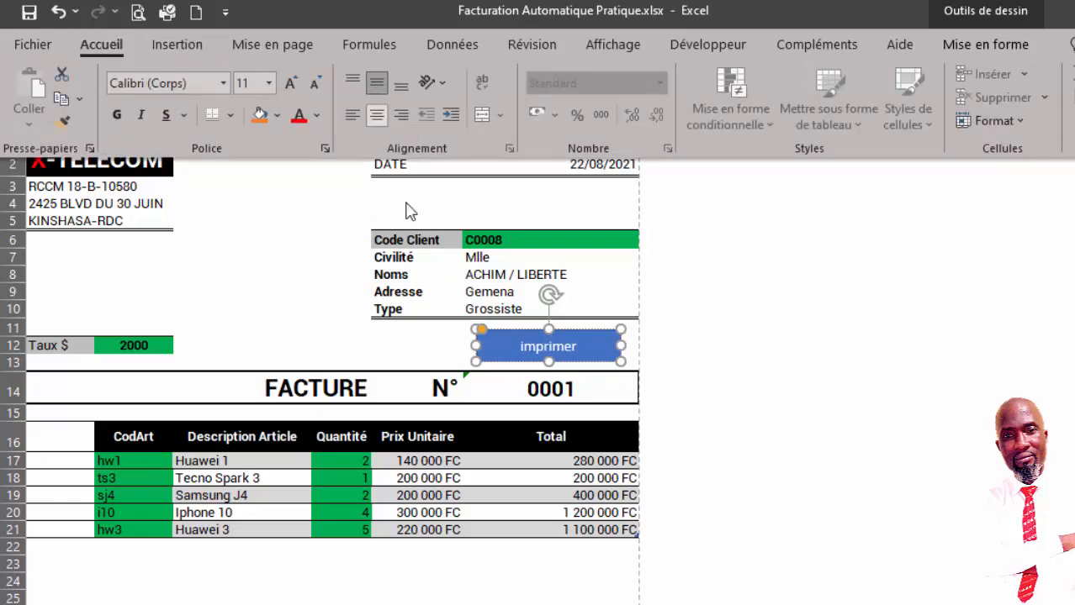
# Apply a glossy black theme shape style to the imprimer shape, and leave the shape deselected.
pyautogui.click(968, 45)
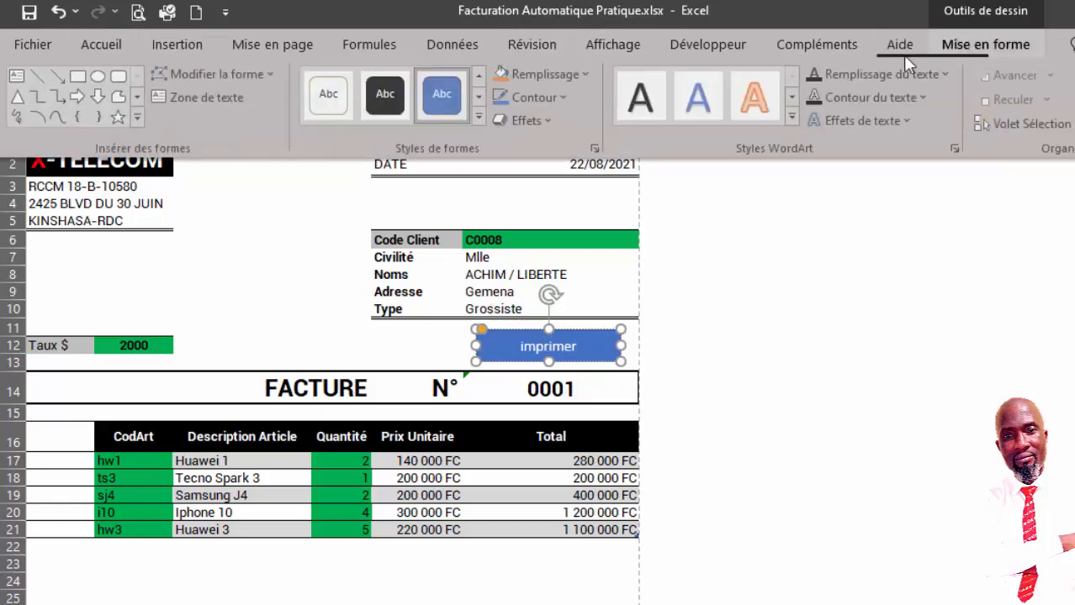
pyautogui.click(489, 124)
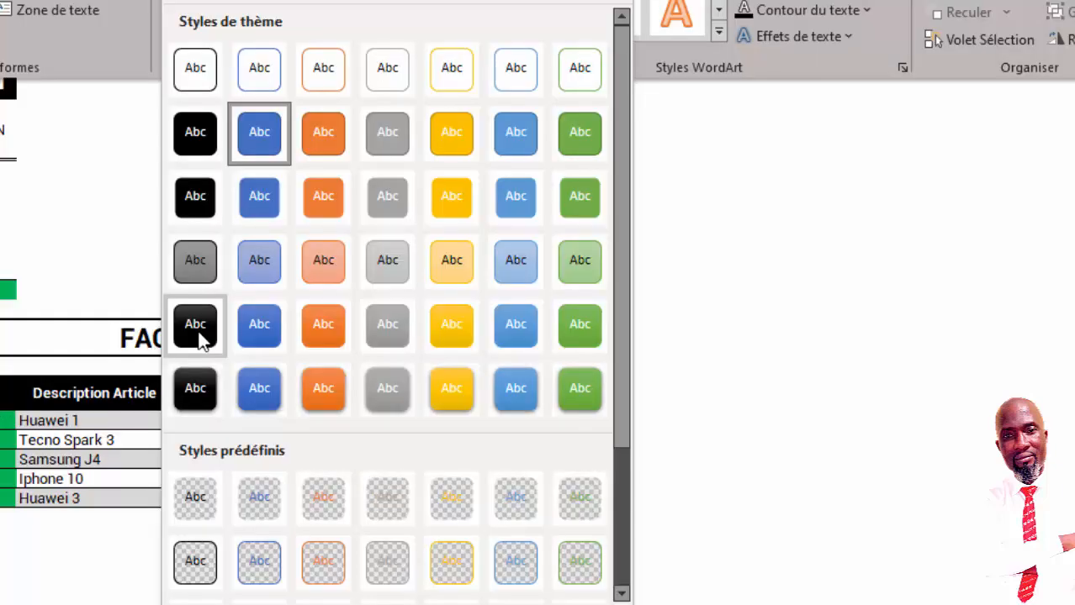
pyautogui.click(335, 378)
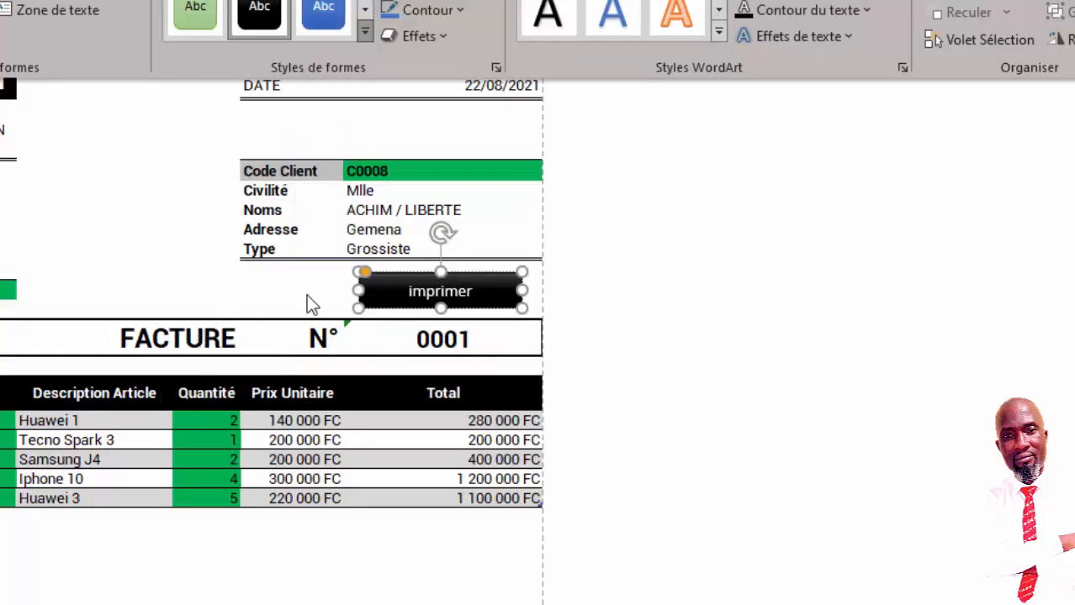
pyautogui.click(652, 304)
pyautogui.click(164, 276)
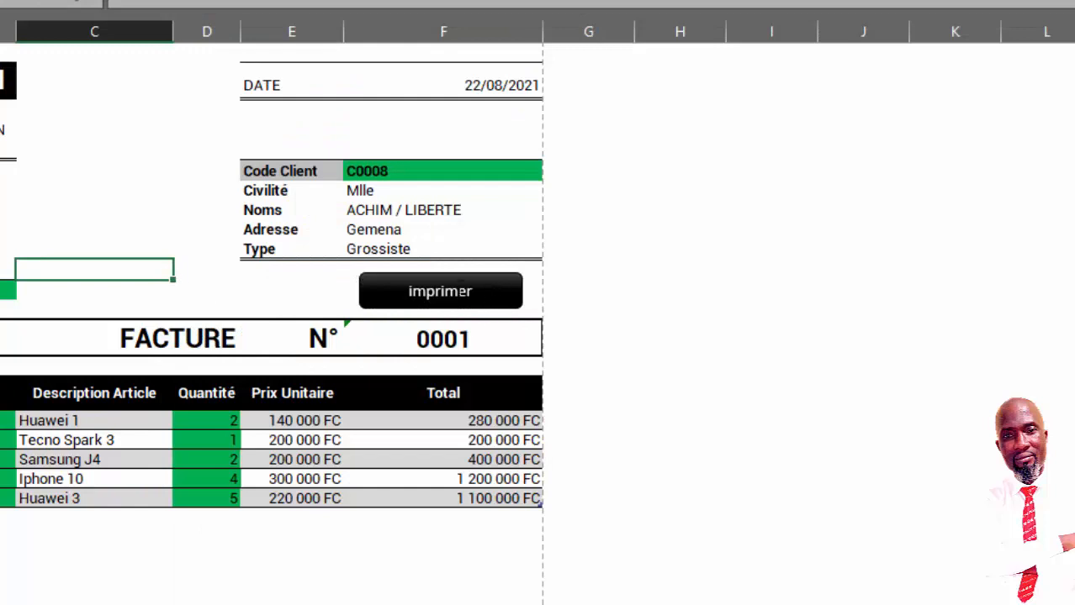
pyautogui.click(461, 278)
pyautogui.click(461, 278)
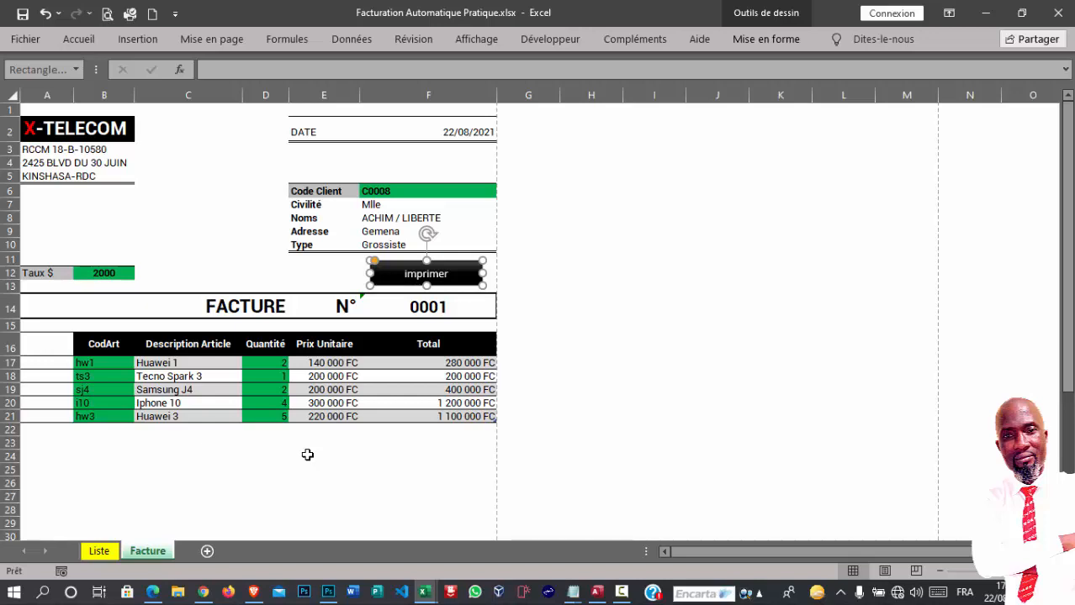
pyautogui.click(249, 271)
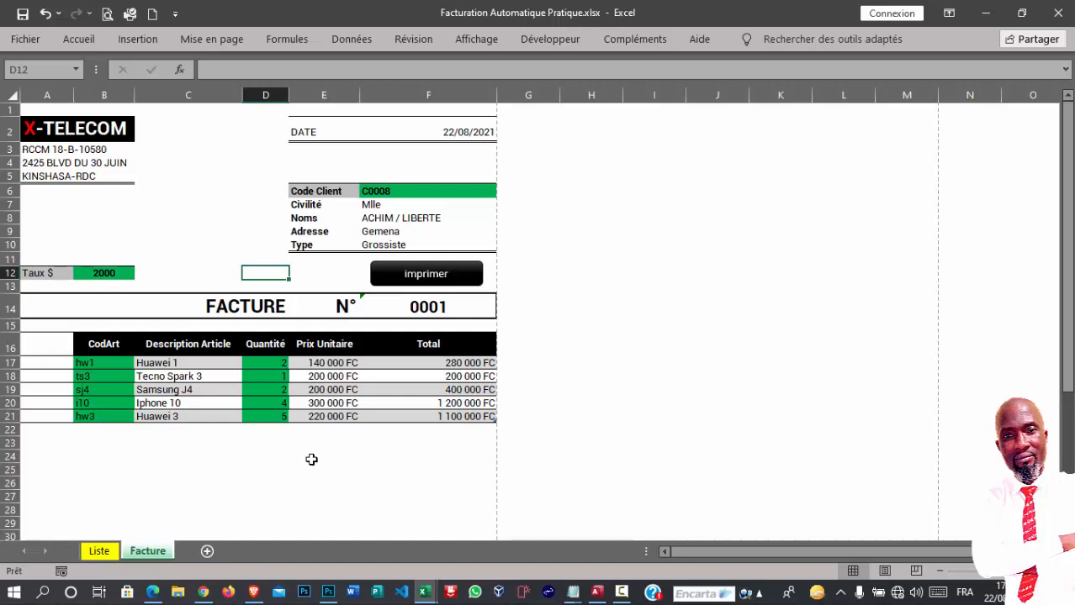
# Set the Taux $ in B12 to 2020 to test how the article prices and totals recalculate.
pyautogui.scroll(-2, 311, 459)
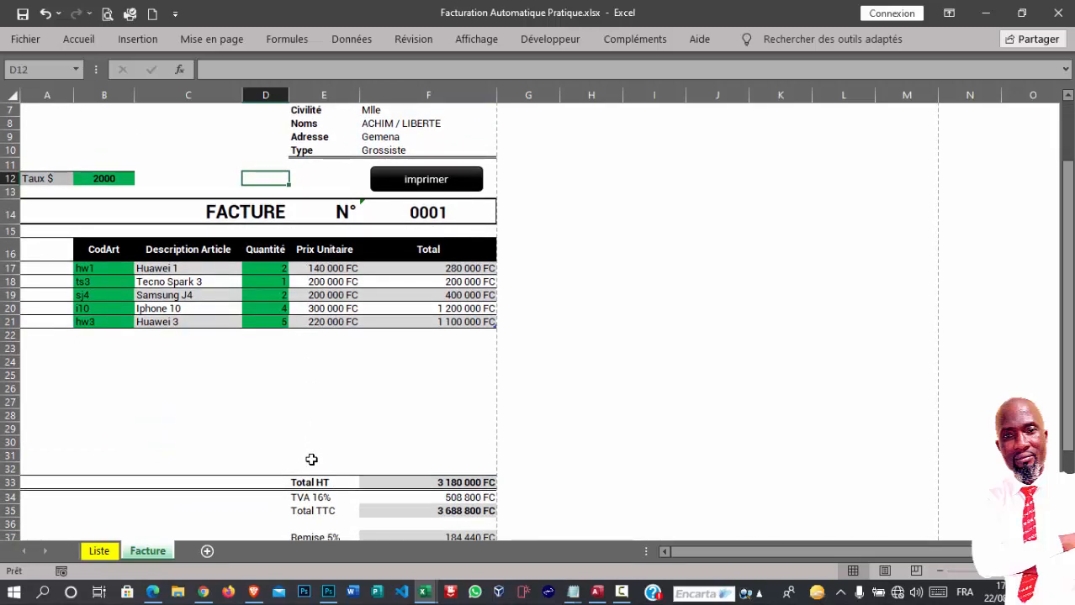
pyautogui.scroll(2, 311, 459)
pyautogui.click(97, 272)
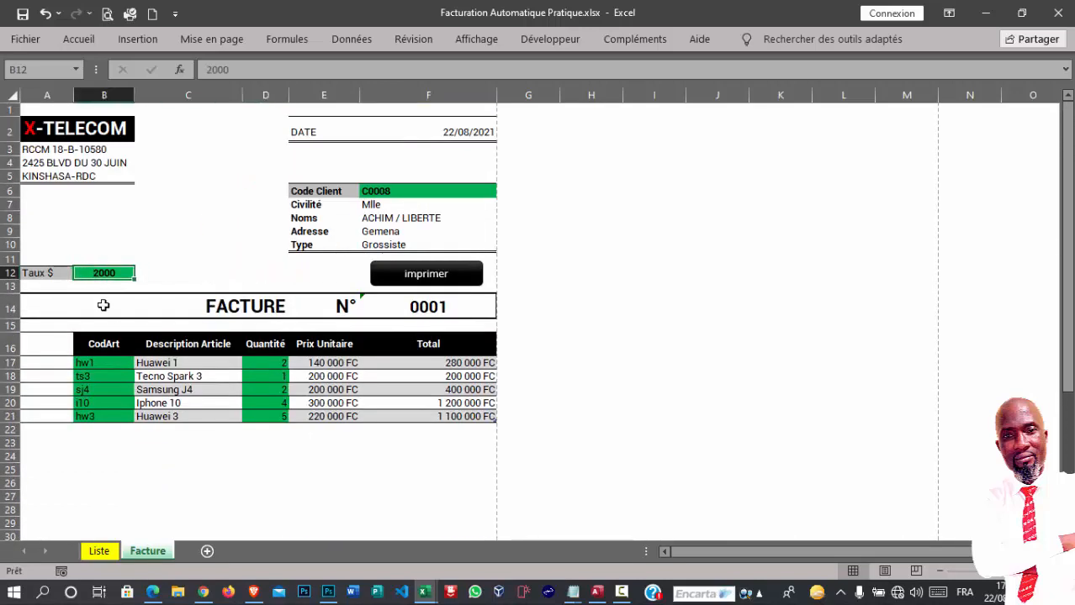
pyautogui.write('2200')
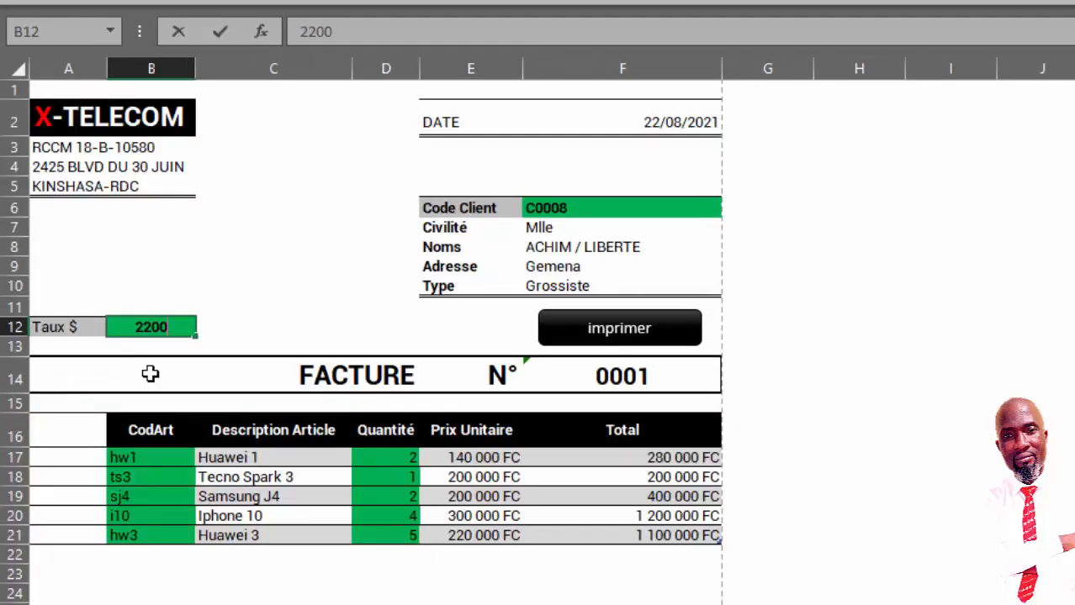
pyautogui.press('BackSpace')
pyautogui.press('BackSpace')
pyautogui.press('BackSpace')
pyautogui.write('020')
pyautogui.press('Return')
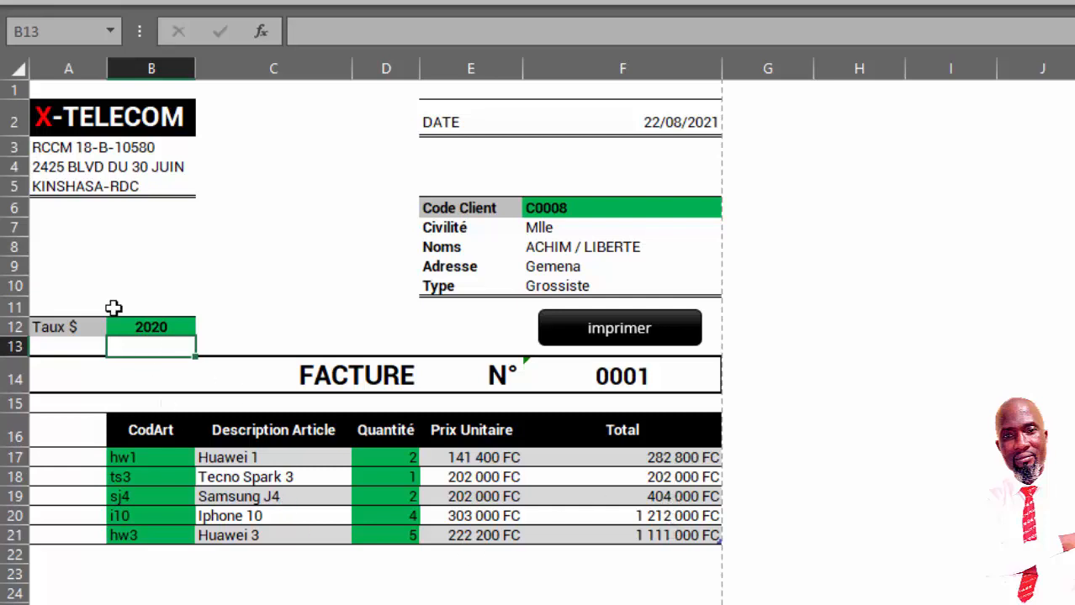
# Clear the Taux $ cell B12 and enter a rate of 1900.
pyautogui.click(161, 323)
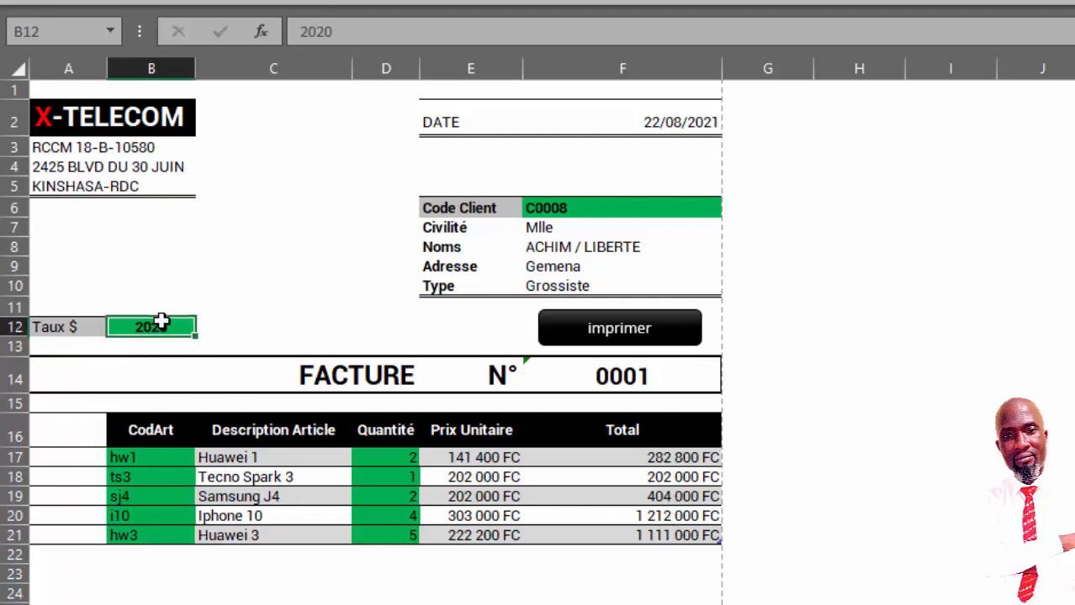
pyautogui.press('Delete')
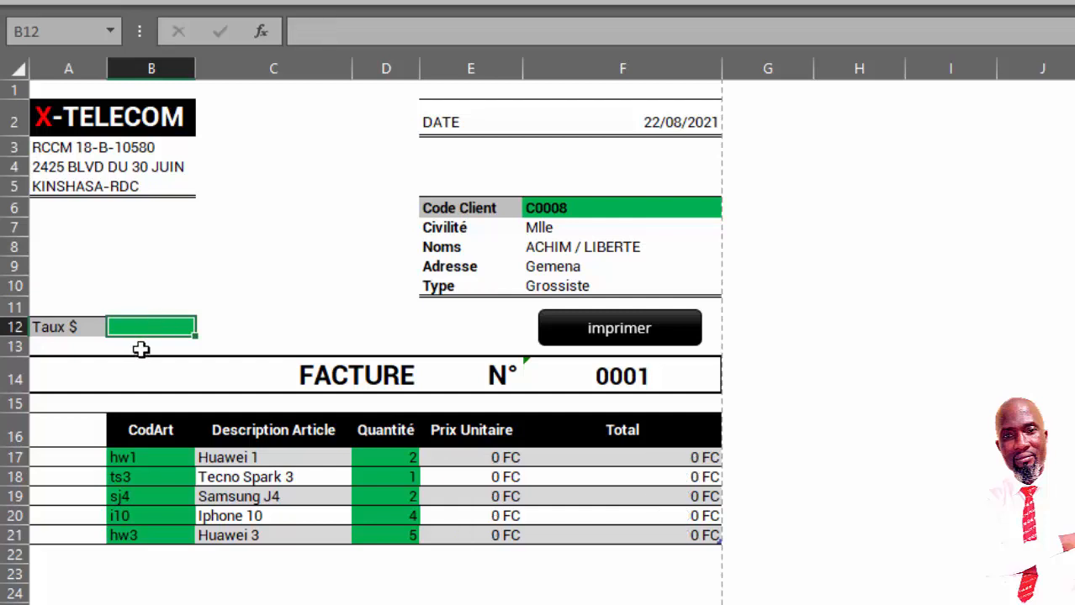
pyautogui.write('1900')
pyautogui.press('Return')
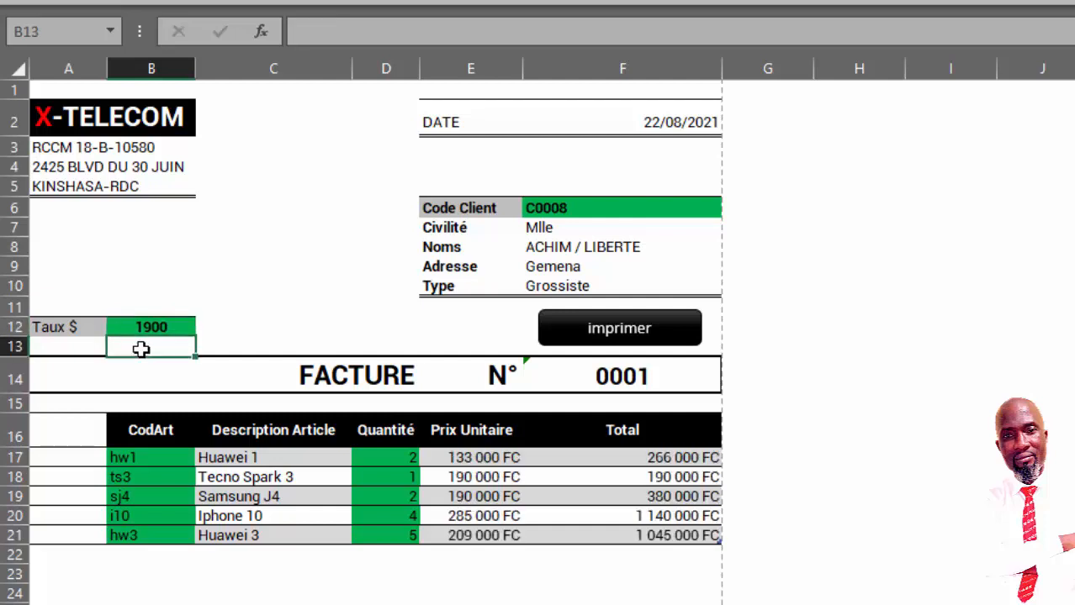
pyautogui.click(155, 326)
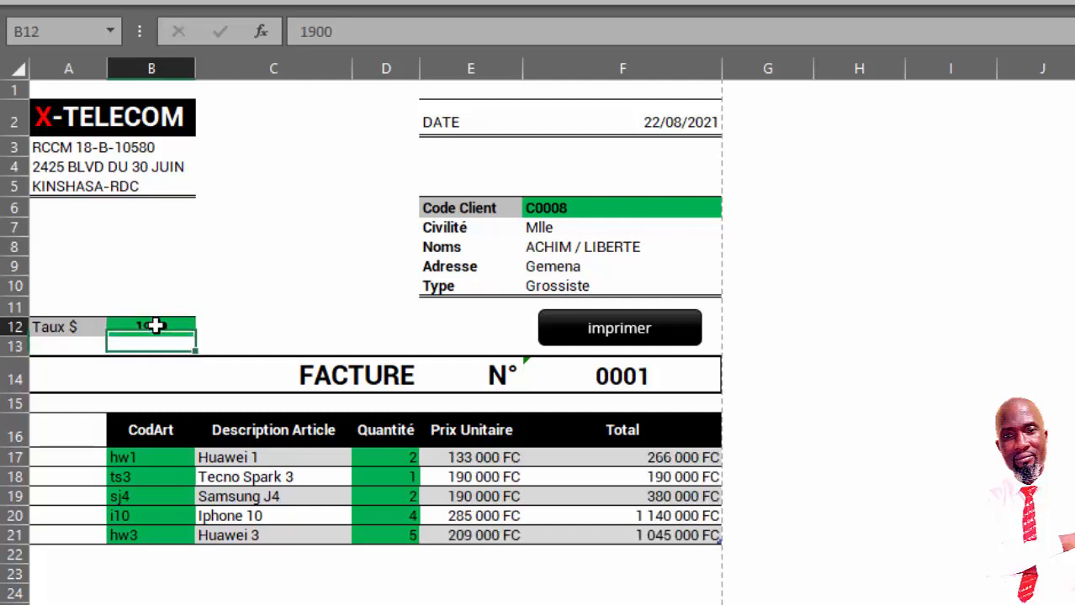